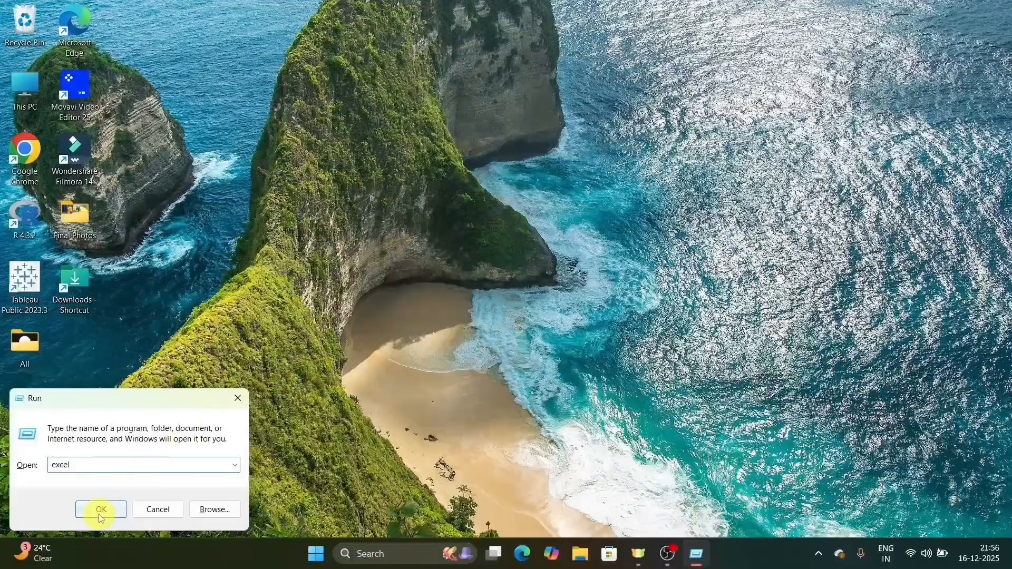
Step: Launch Excel, close it, and launch it again by searching Windows for "excel"
click(102, 509)
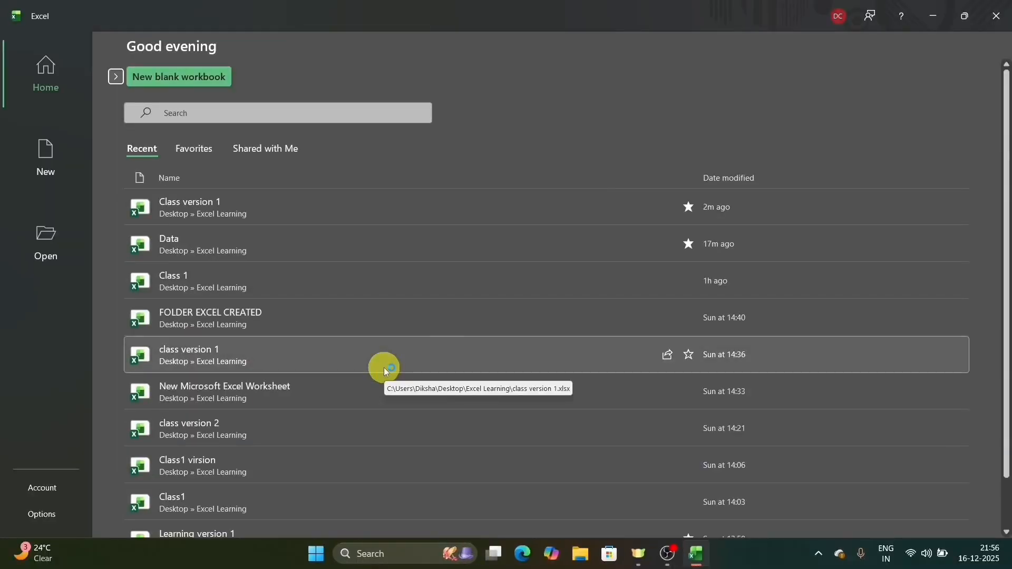
click(996, 16)
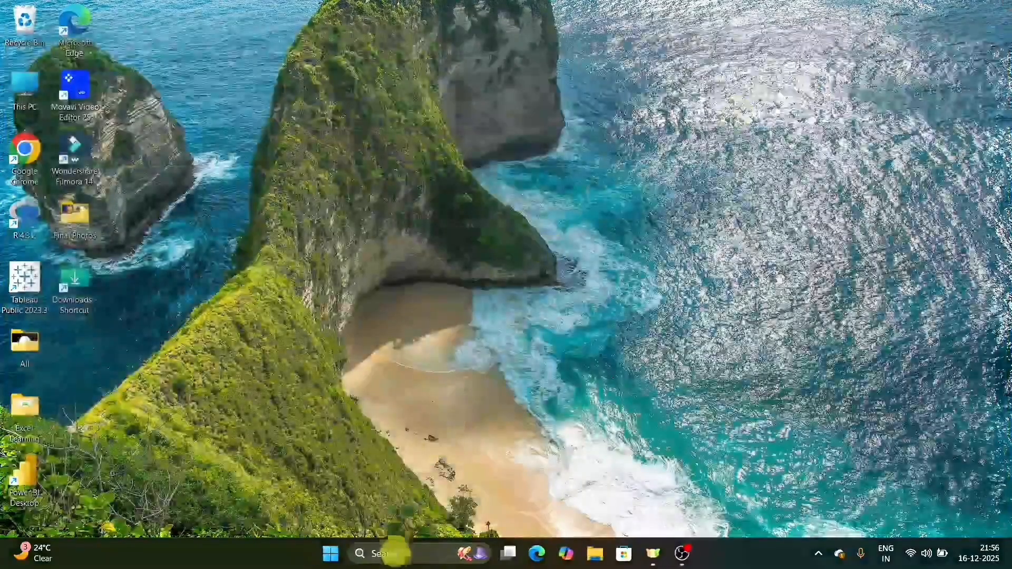
click(403, 553)
text(excel)
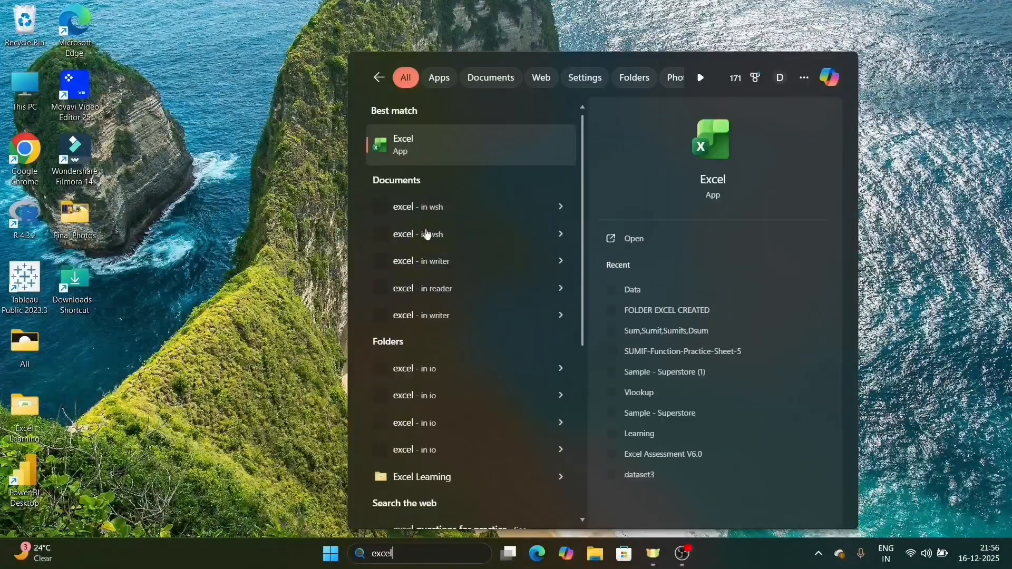
click(514, 155)
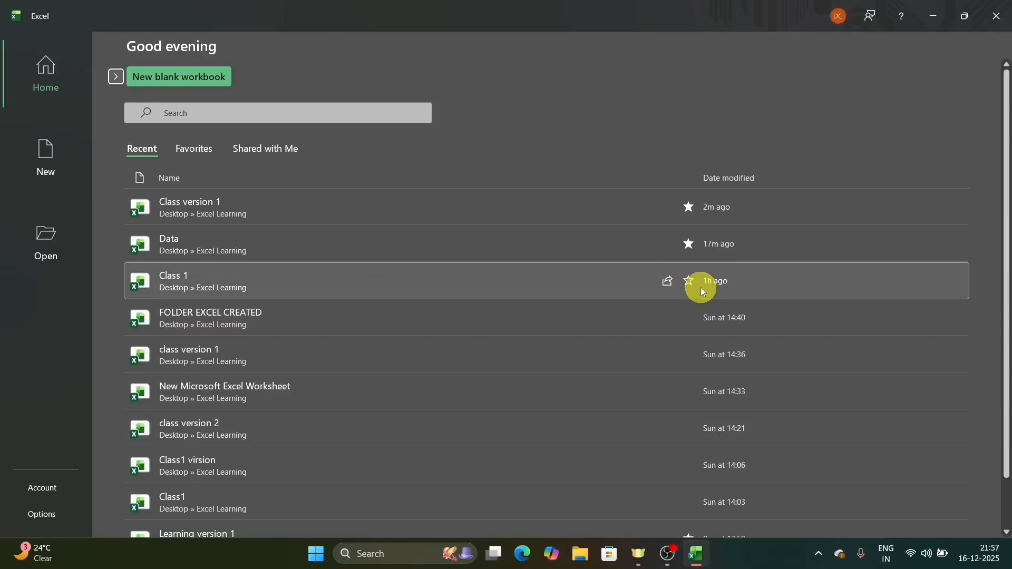
Step: Mark the Class 1 workbook as a favorite and show the list of favorite workbooks
click(691, 283)
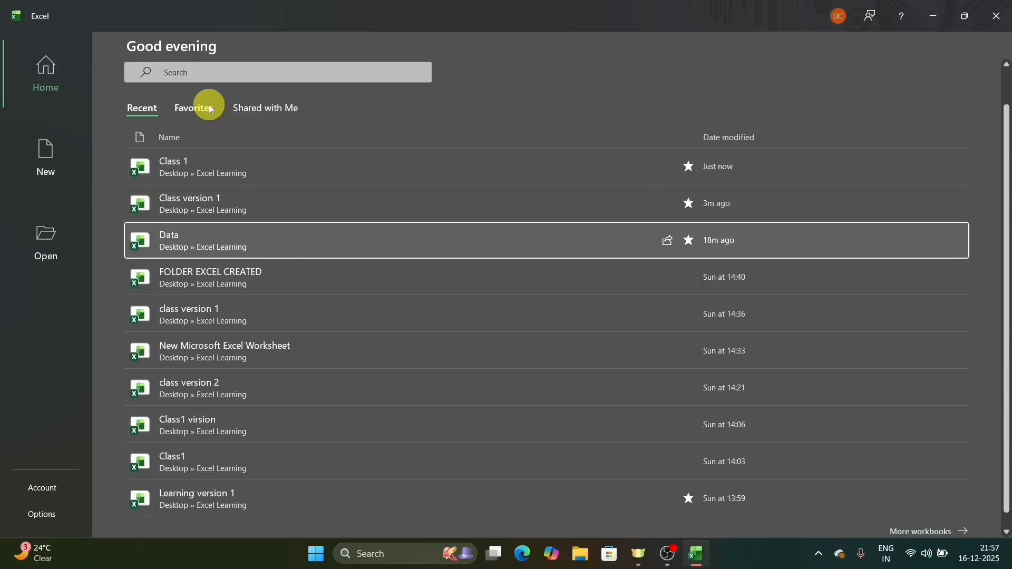
click(209, 105)
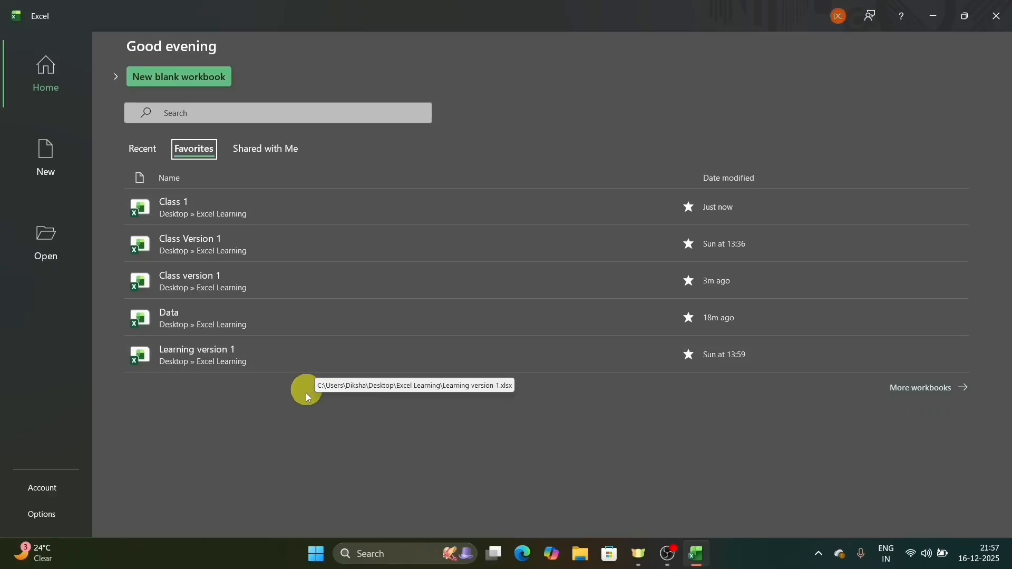
Step: Review the workbooks shared with this account and the recent folders available for opening files
click(268, 156)
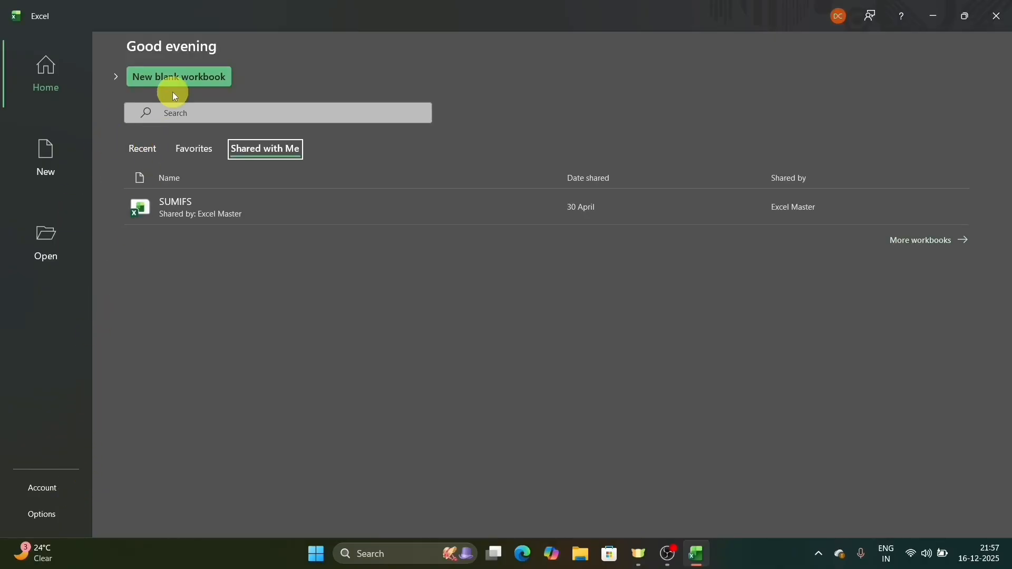
click(53, 242)
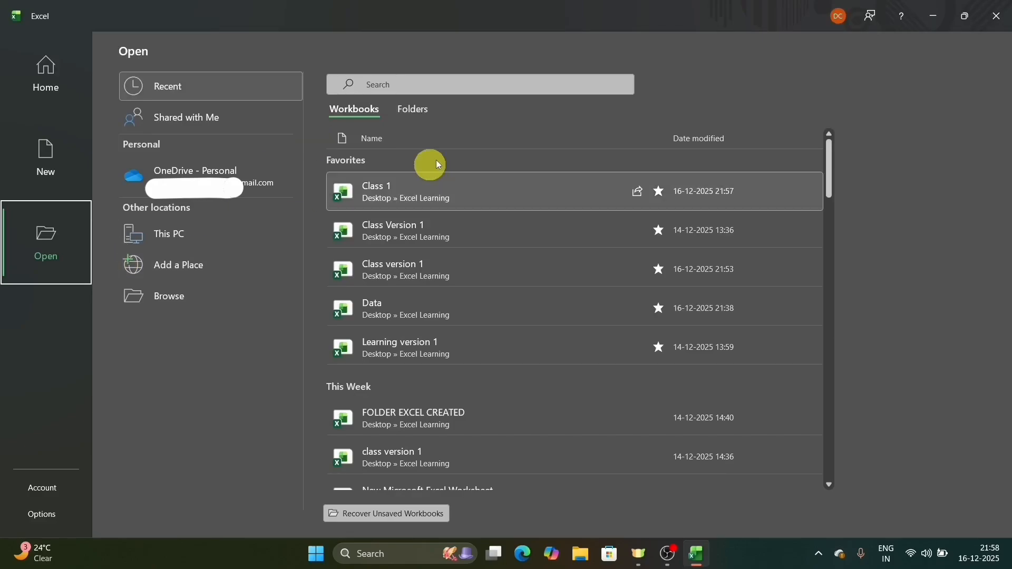
click(412, 111)
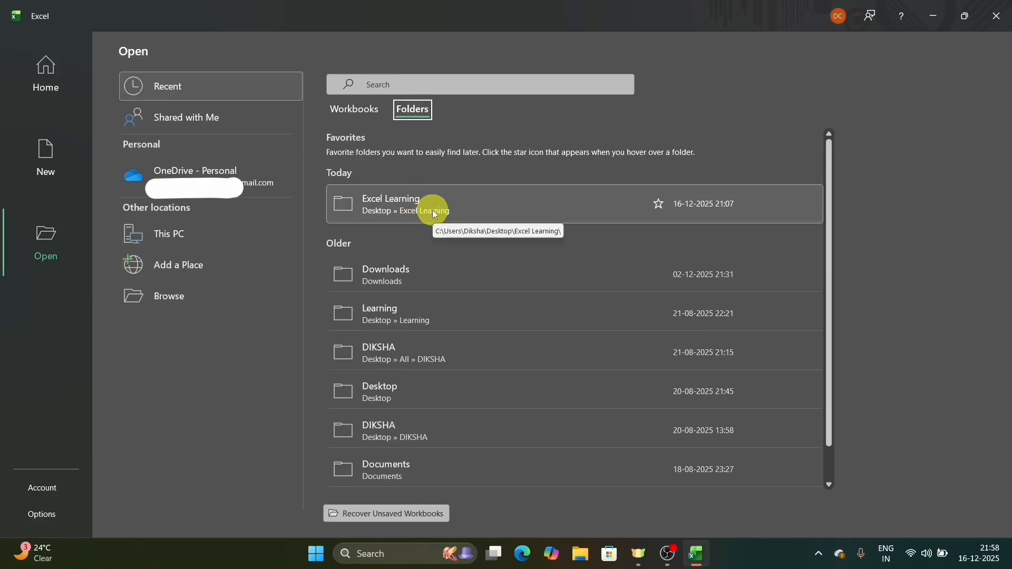
Step: Browse the available workbook templates and create a new blank workbook
click(47, 157)
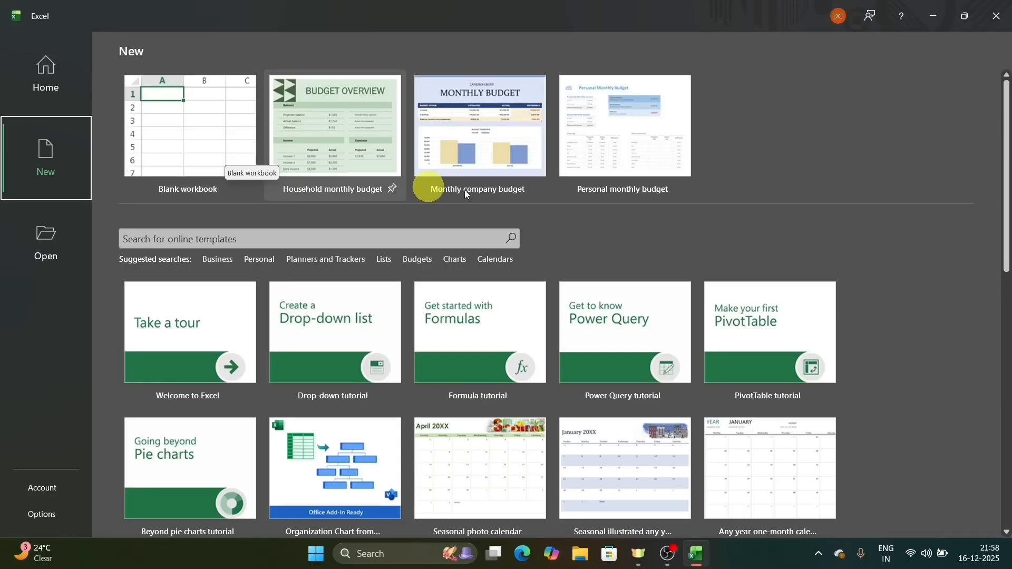
scroll(665, 247, down, 1)
scroll(669, 248, up, 1)
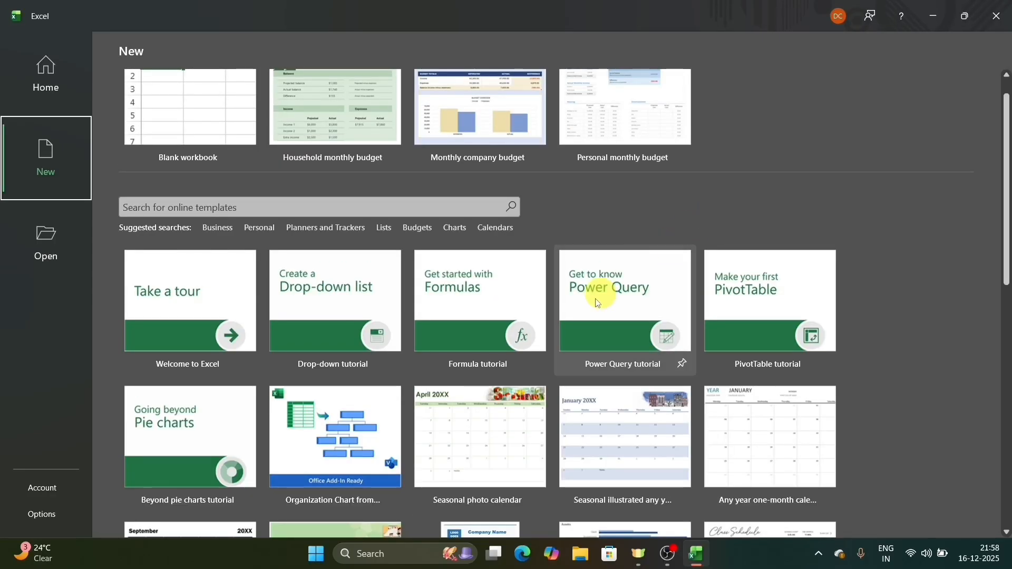
scroll(567, 350, down, 3)
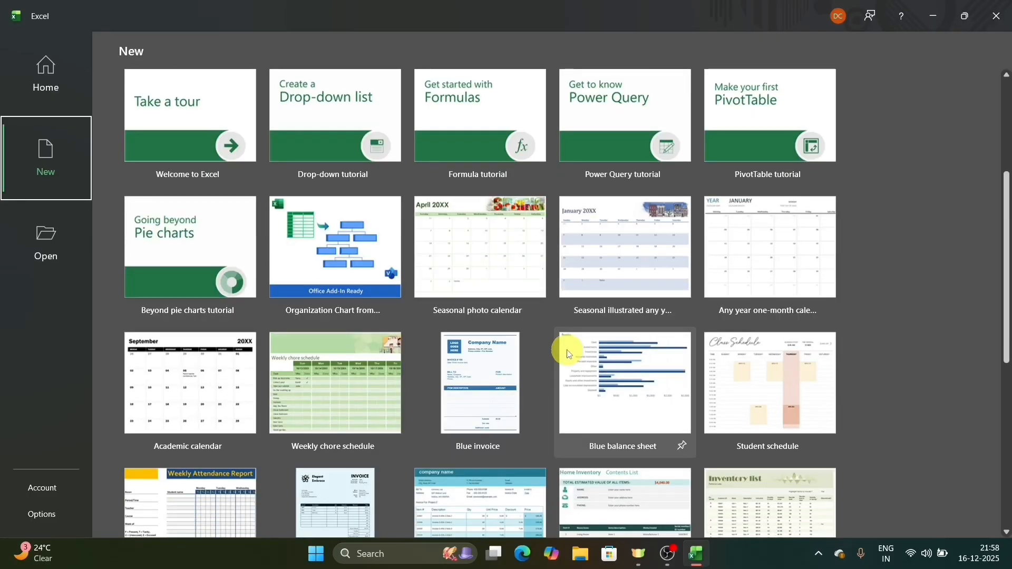
scroll(567, 349, down, 3)
scroll(567, 349, up, 7)
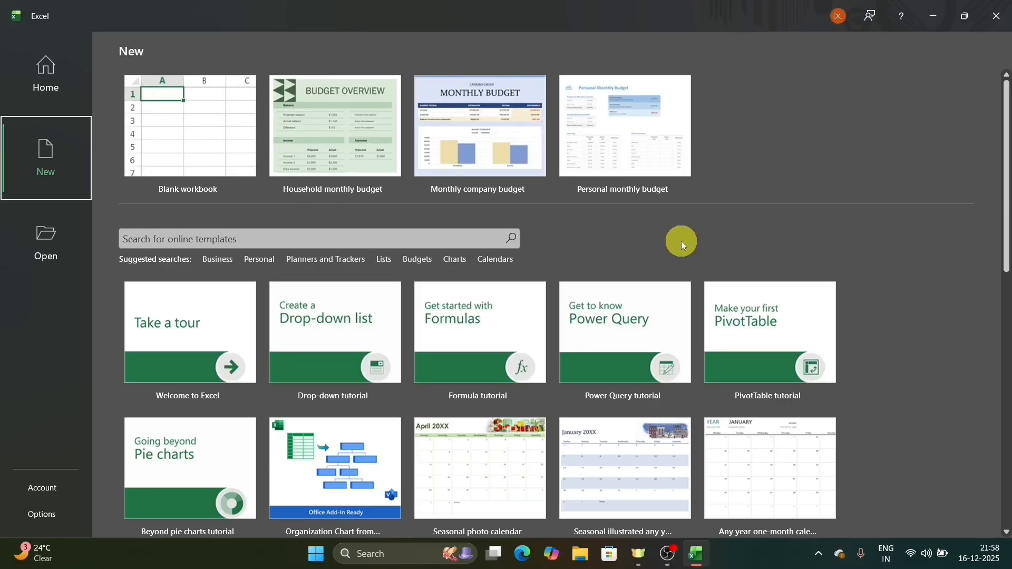
click(221, 142)
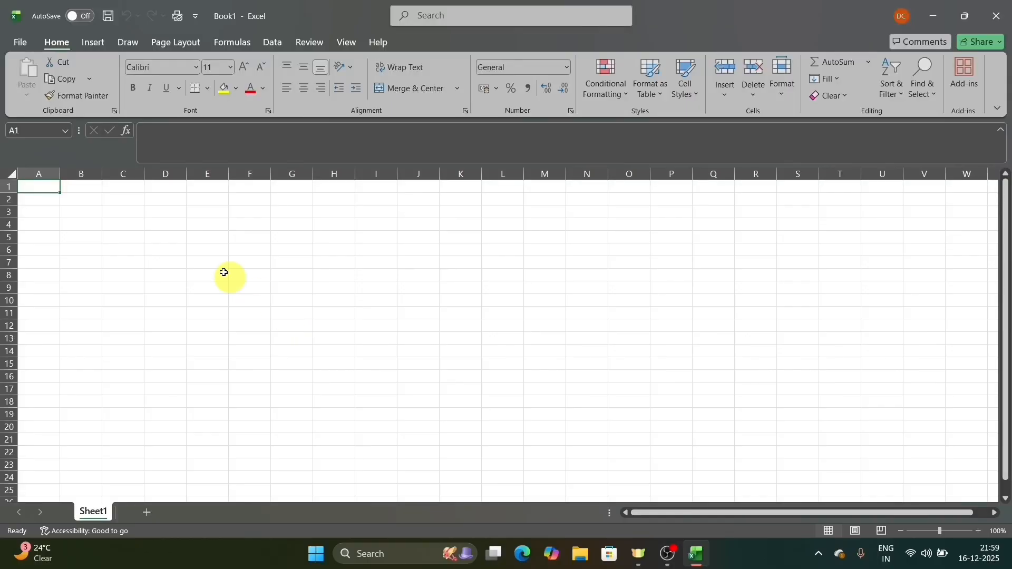
click(209, 249)
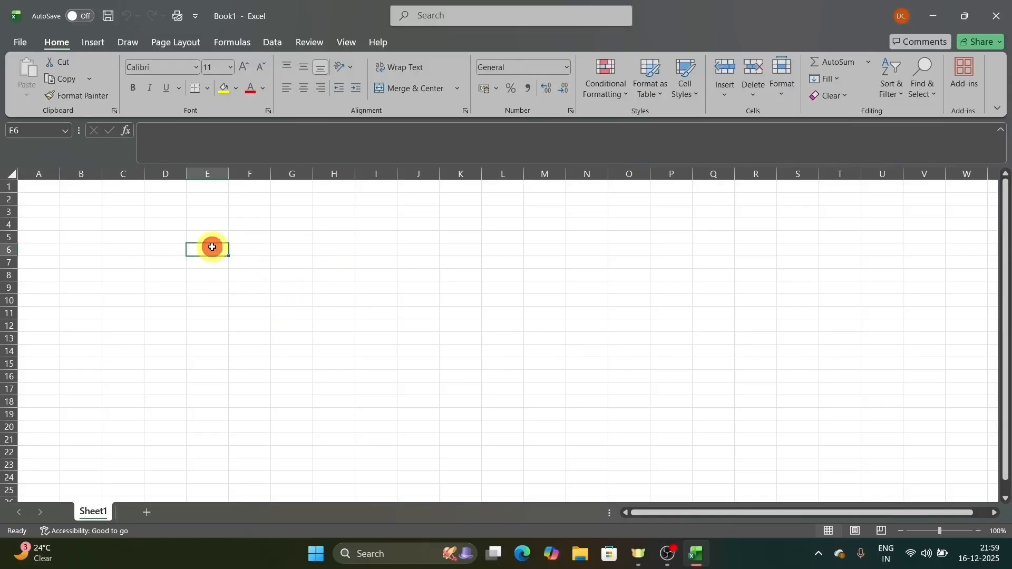
click(399, 214)
click(289, 299)
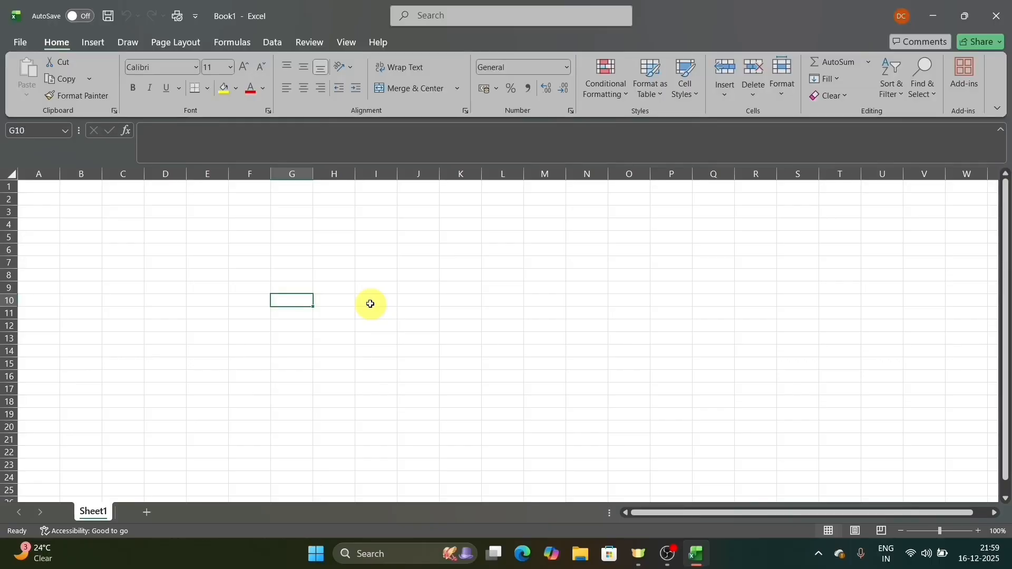
key(ctrl+s)
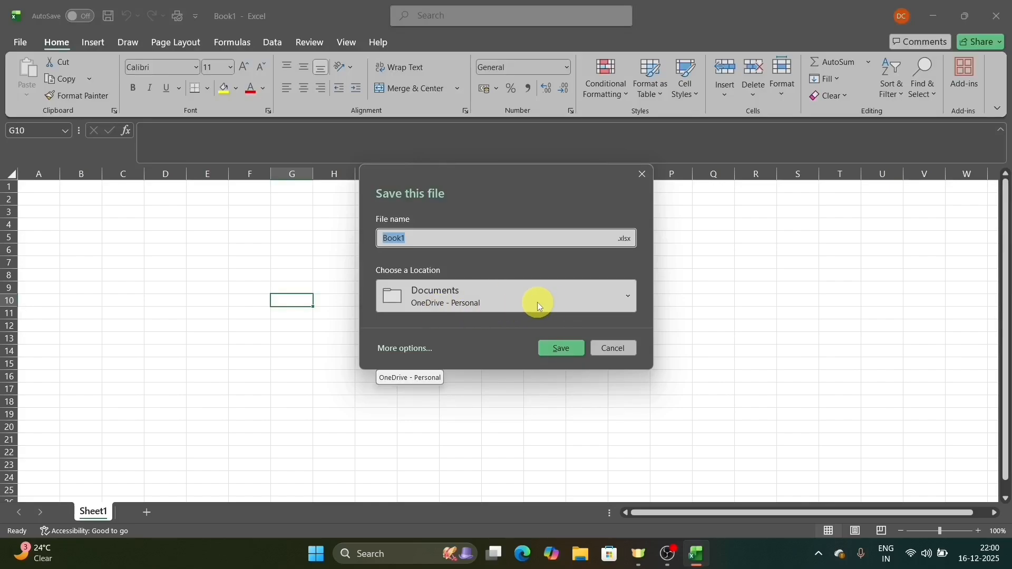
click(621, 346)
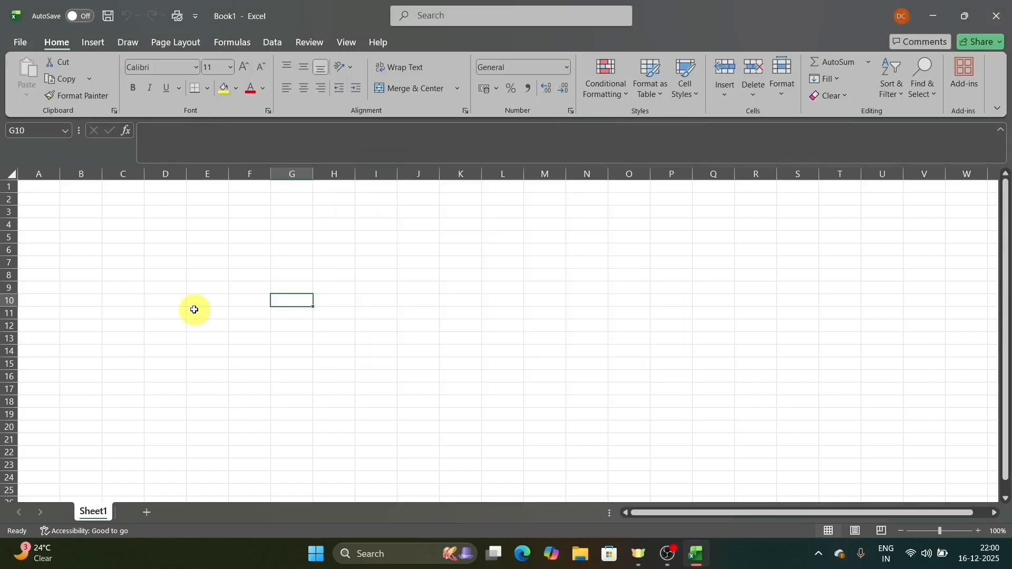
Step: Save the new workbook as Class 1 in the Excel Learning folder on this PC's desktop
click(29, 47)
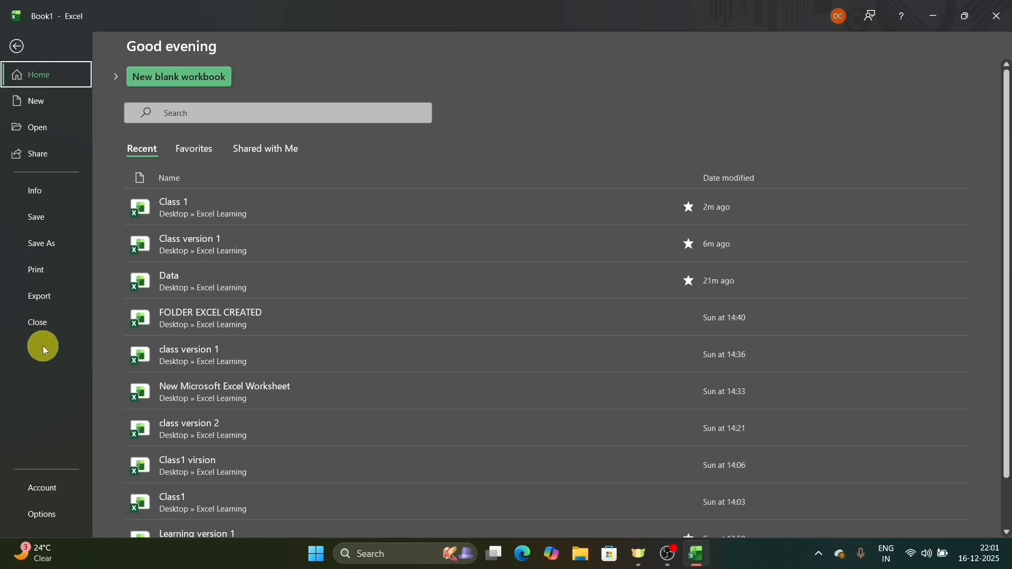
click(39, 245)
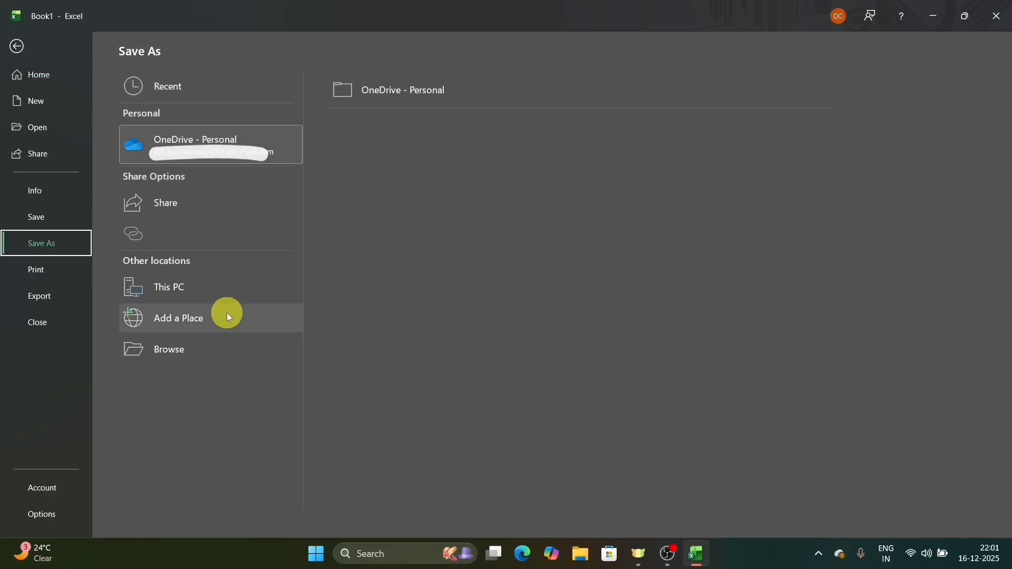
click(177, 286)
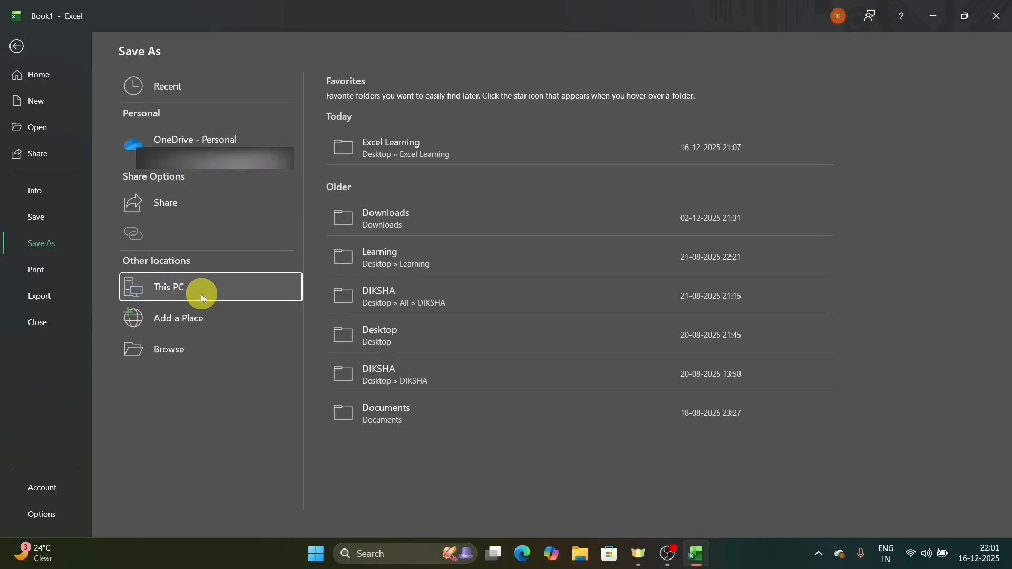
click(412, 141)
click(181, 222)
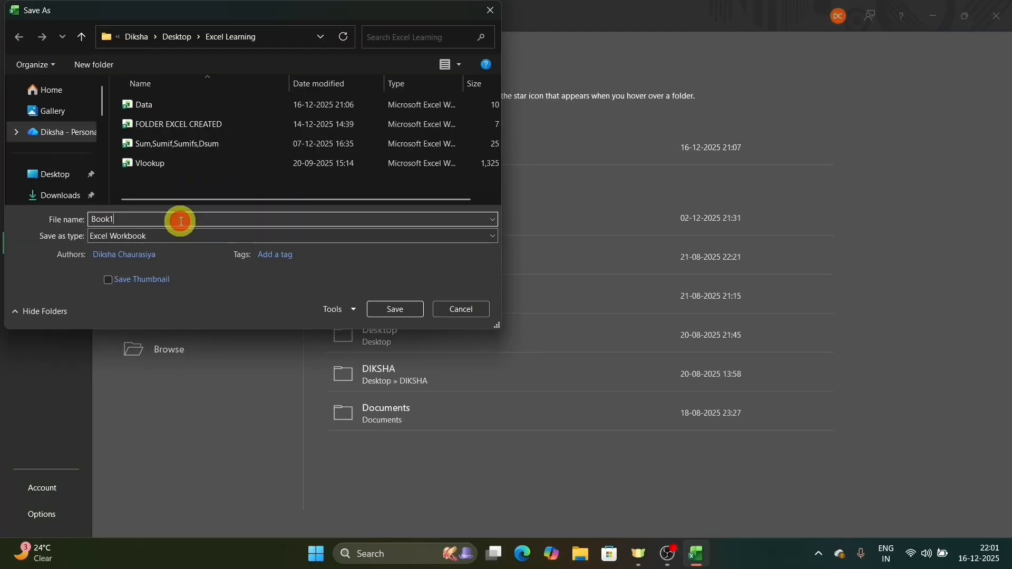
text(C)
key(BackSpace)
key(BackSpace)
key(BackSpace)
key(BackSpace)
key(BackSpace)
key(BackSpace)
text(Class 1)
key(Return)
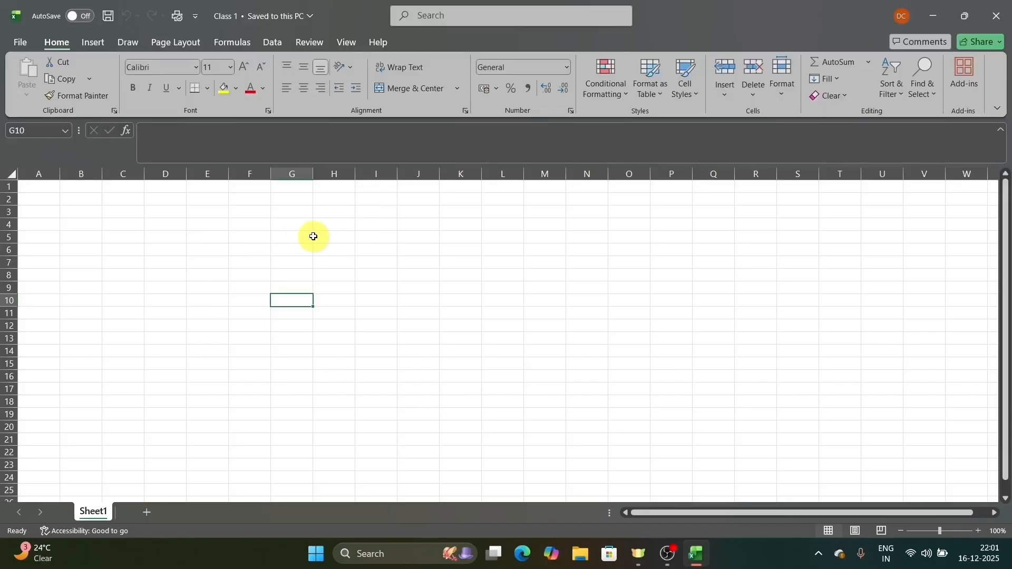
Step: Examine the Class 1 workbook's Info page and file options, and return to the worksheet
click(19, 45)
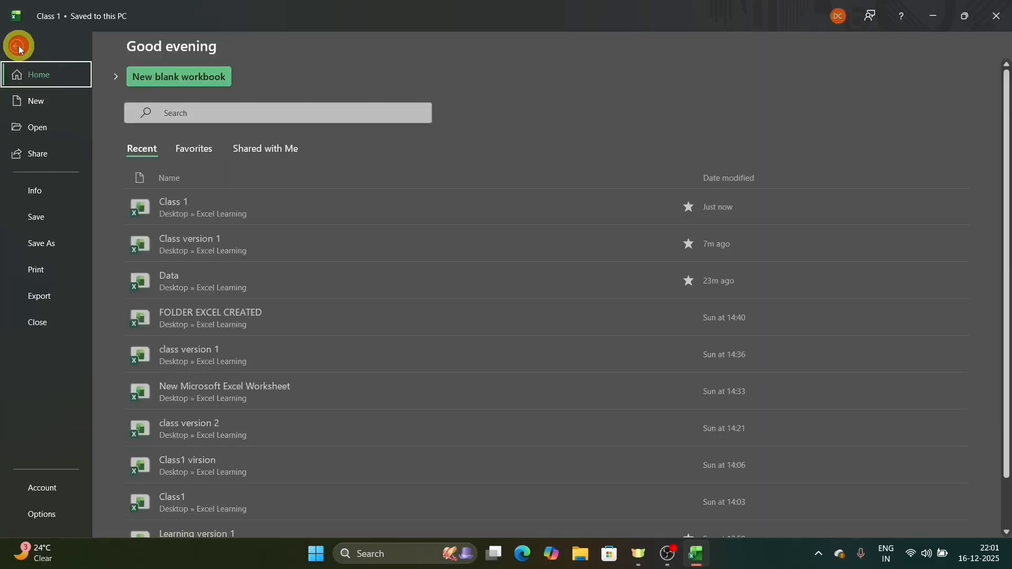
click(44, 194)
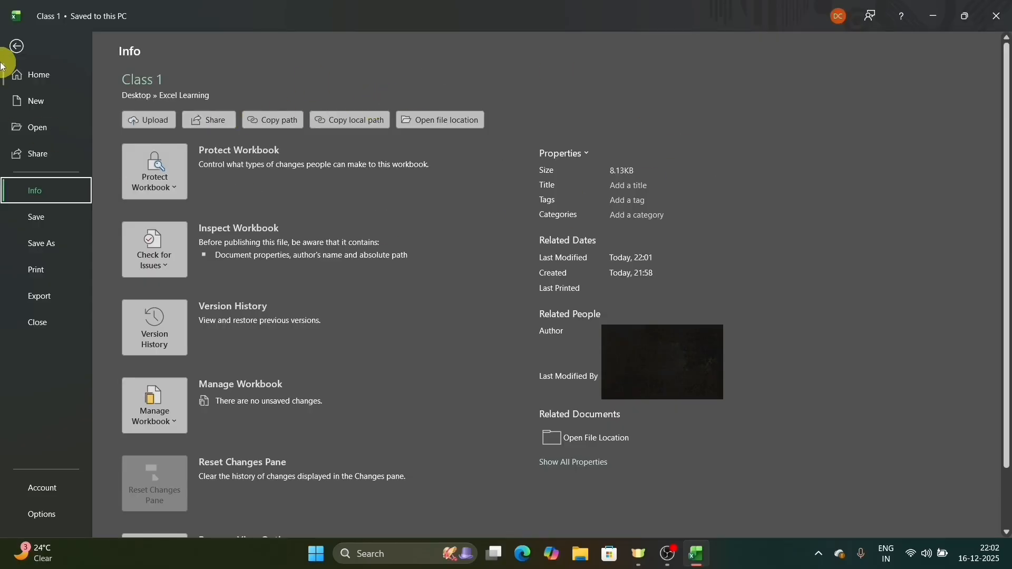
click(21, 48)
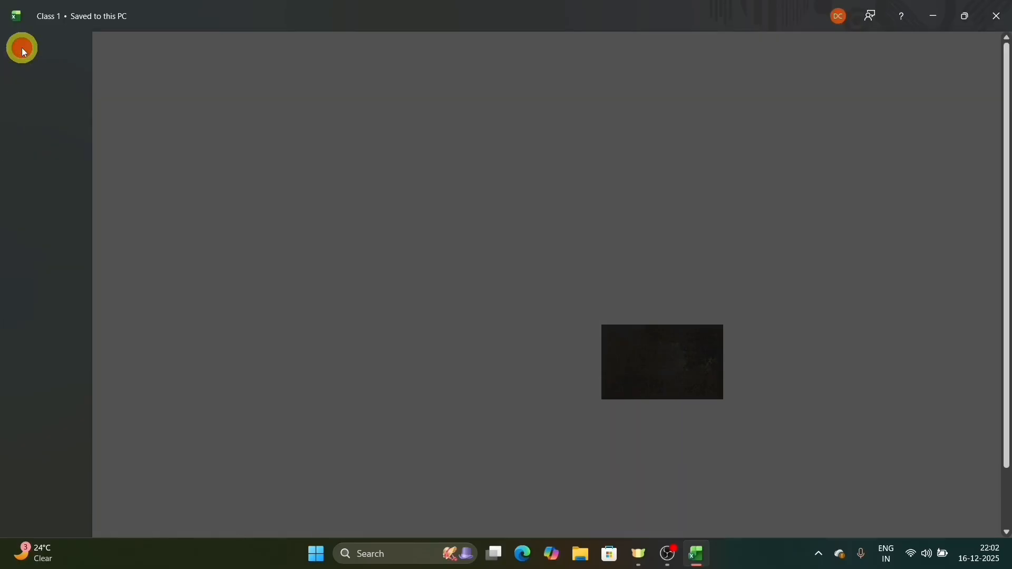
click(20, 45)
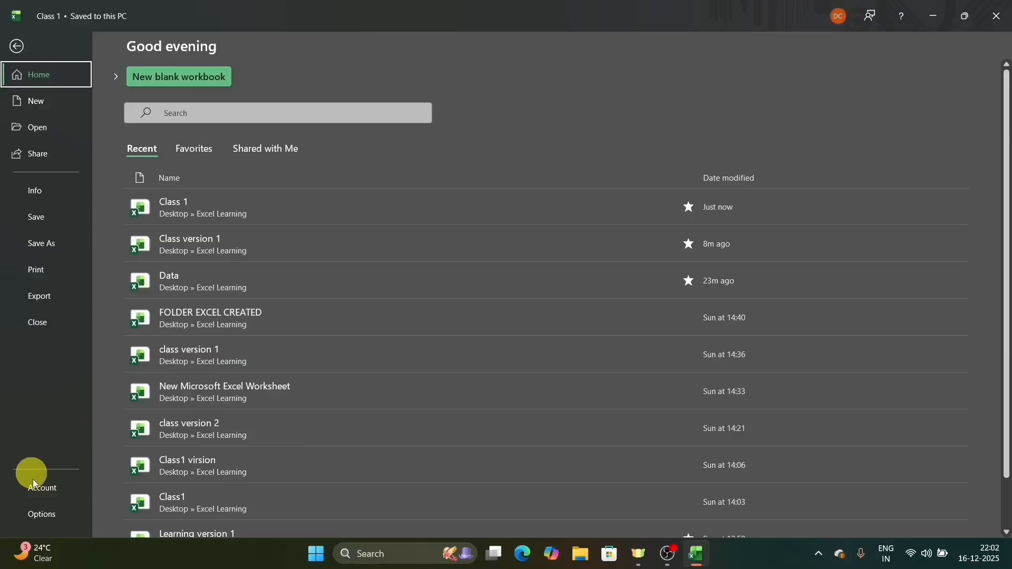
click(21, 47)
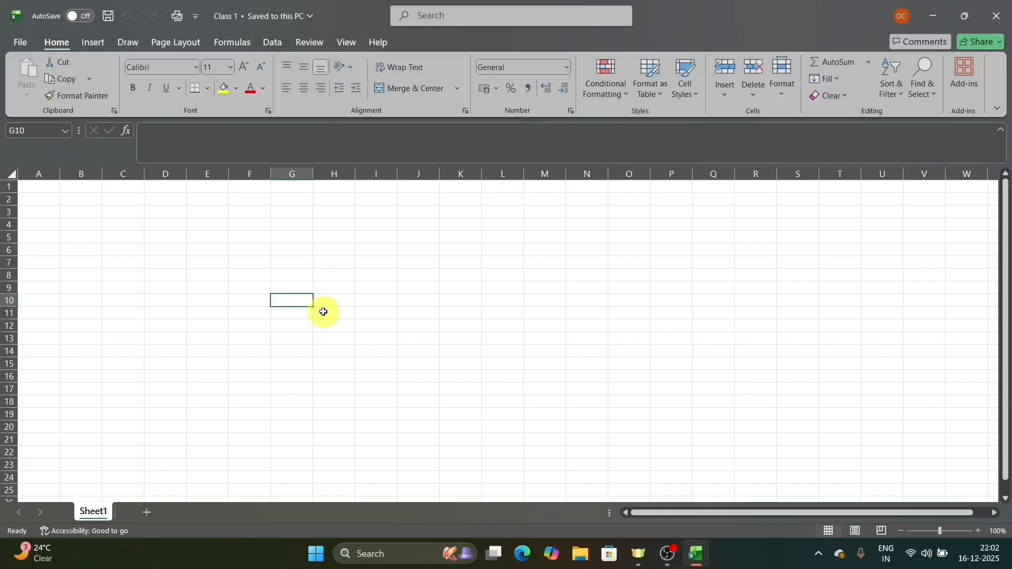
Step: Enter the numbers 1, 2, 3 and 4 down cells F1 to F4 of Sheet1
click(256, 187)
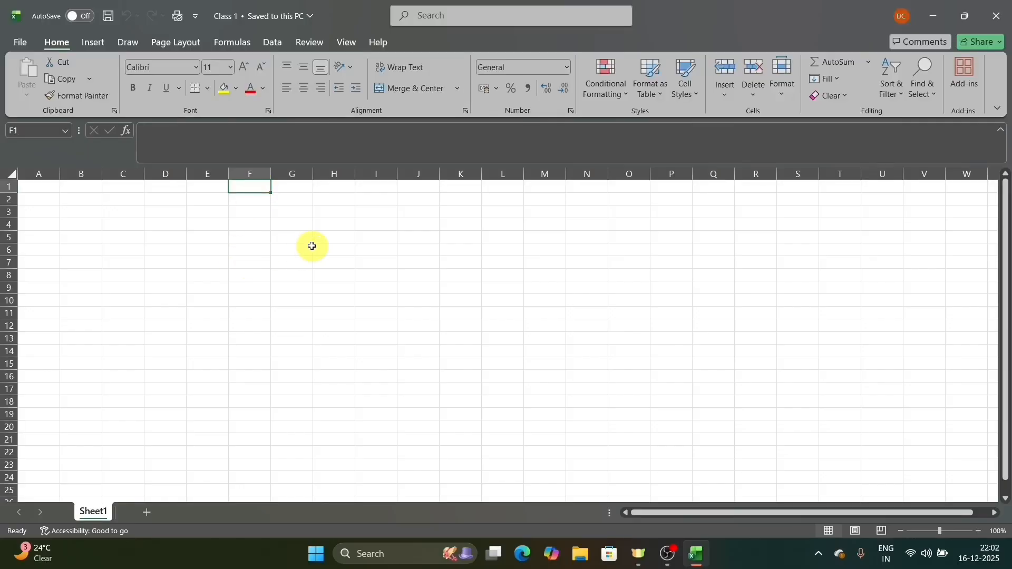
click(205, 209)
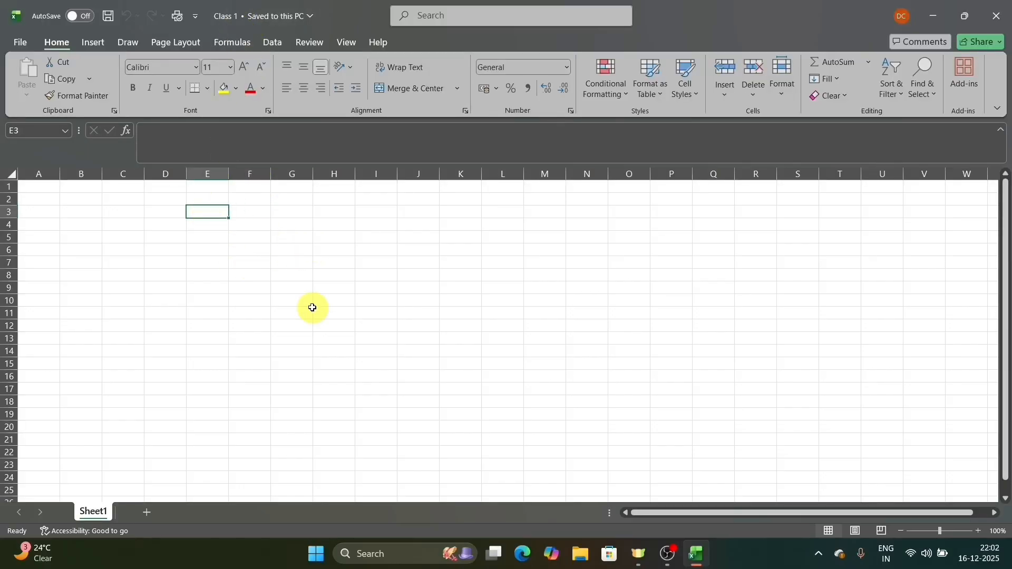
click(253, 191)
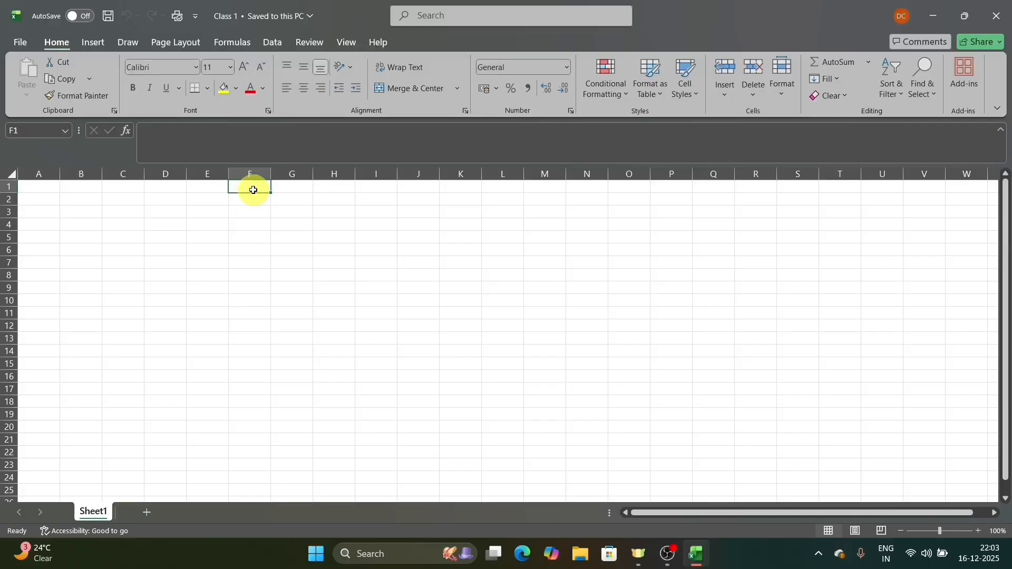
text(1)
key(Return)
text(2)
key(Return)
text(3)
key(Return)
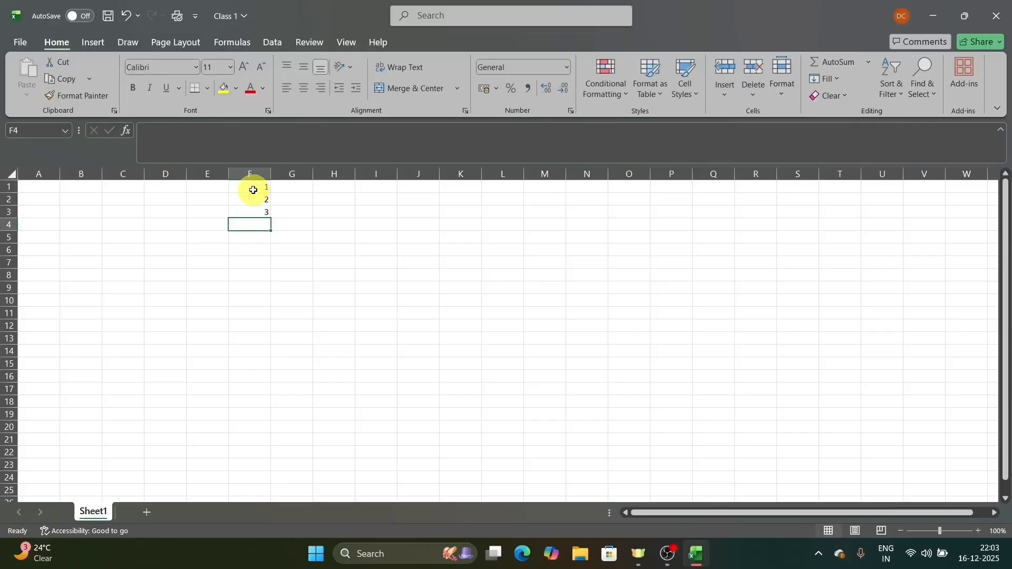
text(4)
key(Return)
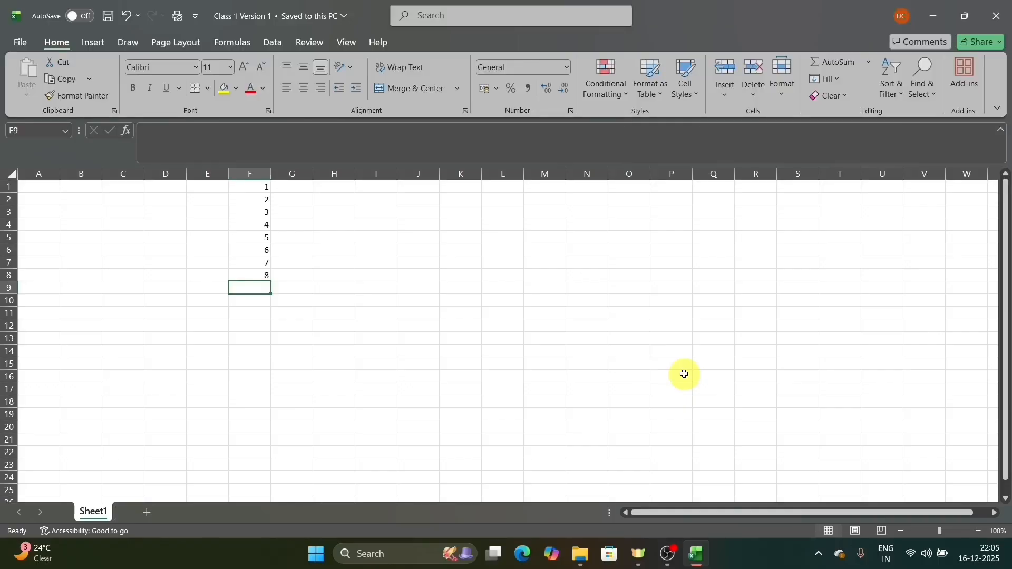
Step: Close the Class 1 Version 1 workbook and exit Excel
key(ctrl+w)
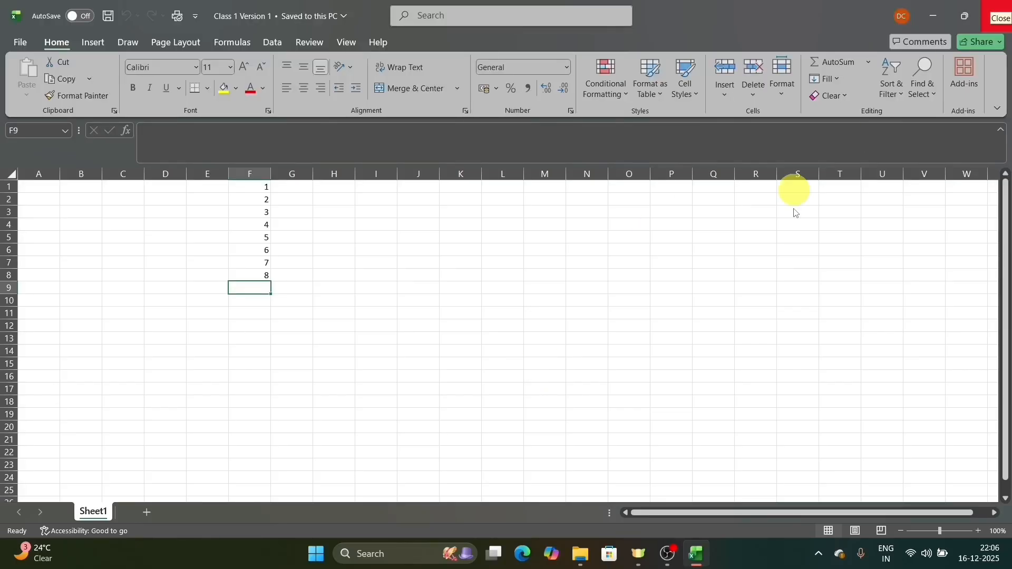
key(alt+F4)
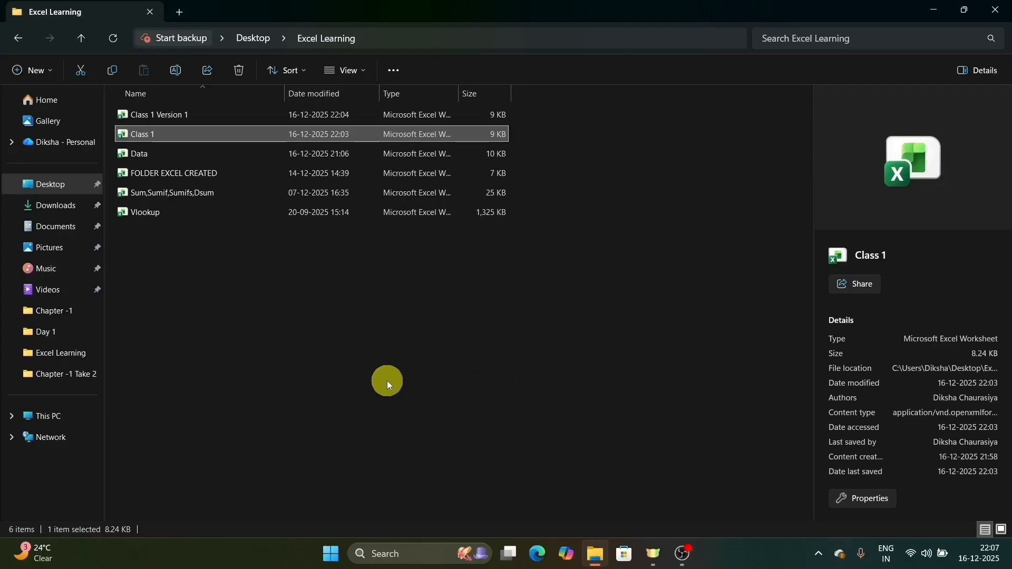
Step: Create a new Microsoft Excel Worksheet file in the Excel Learning folder and name it Excel Created in Folder
click(248, 305)
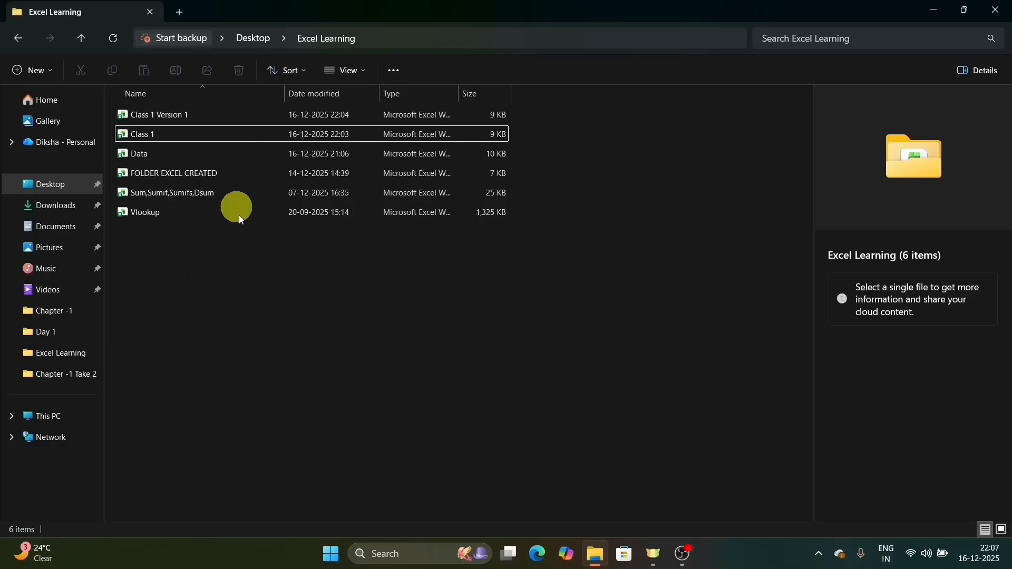
click(214, 260)
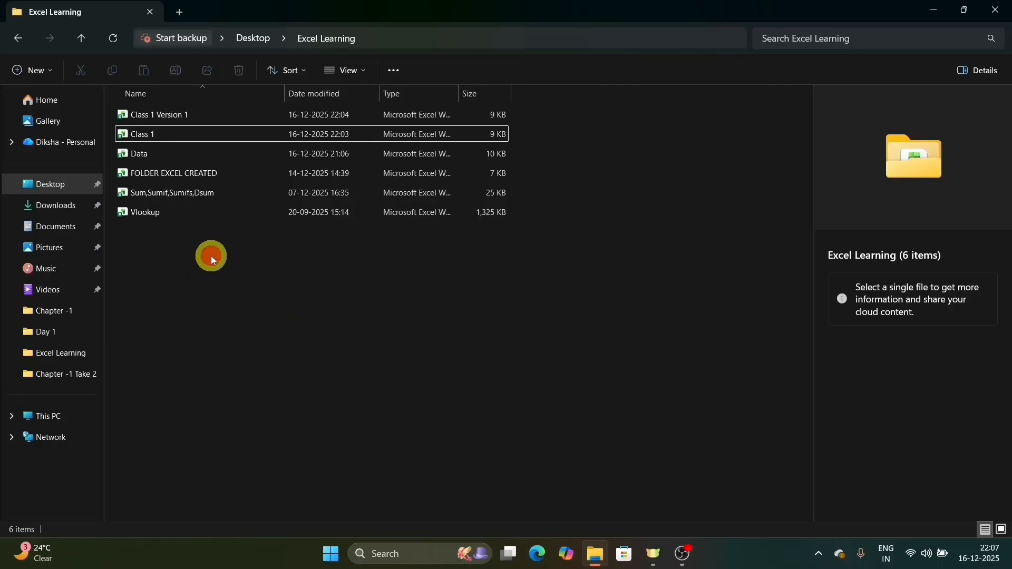
right_click(212, 258)
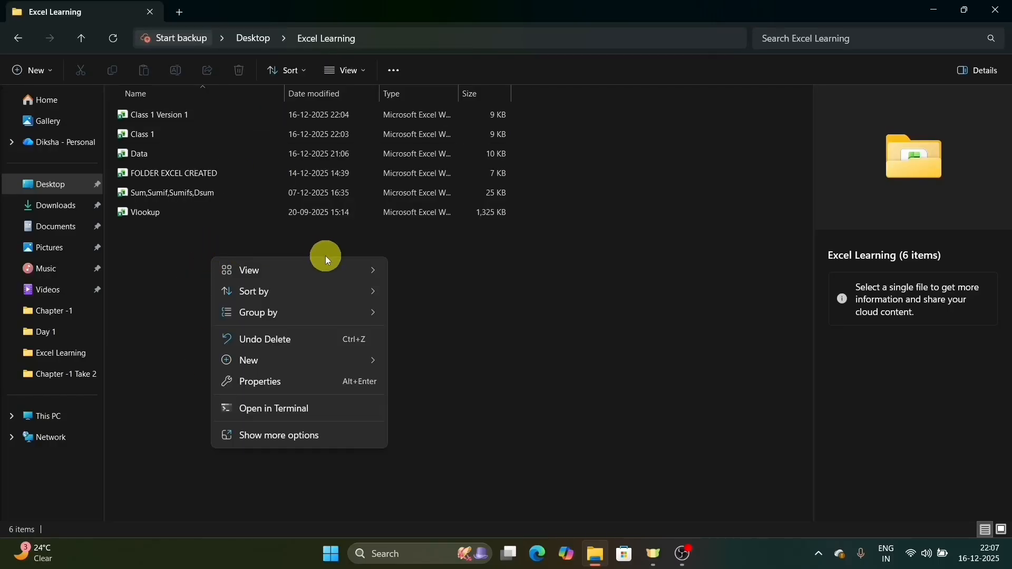
mouse_move(309, 370)
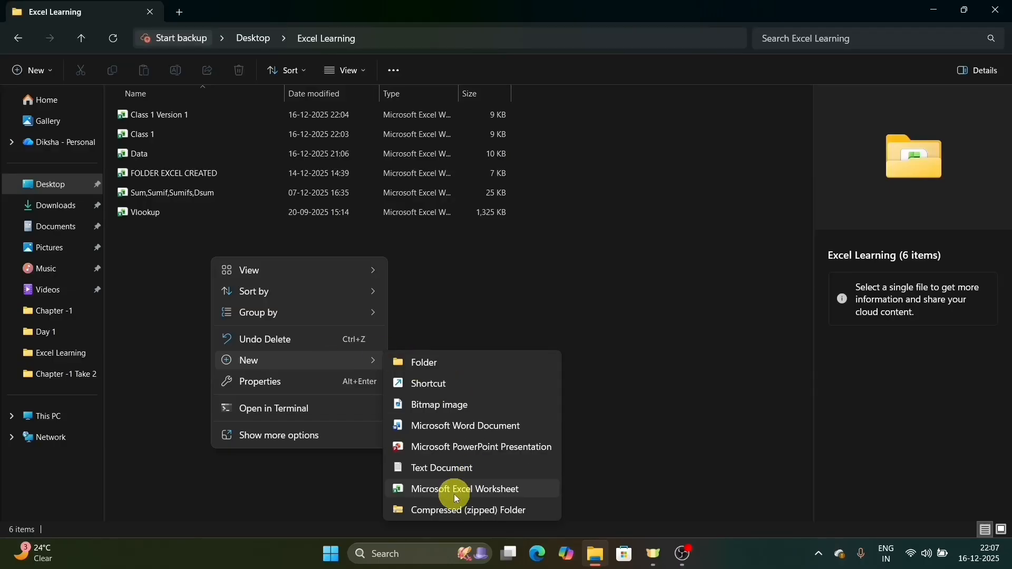
click(470, 492)
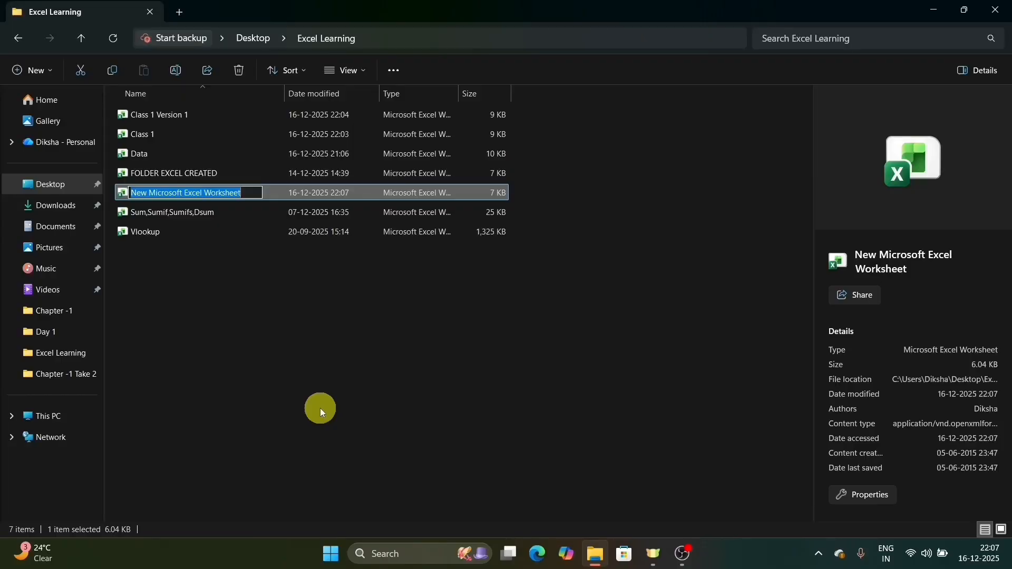
text(E)
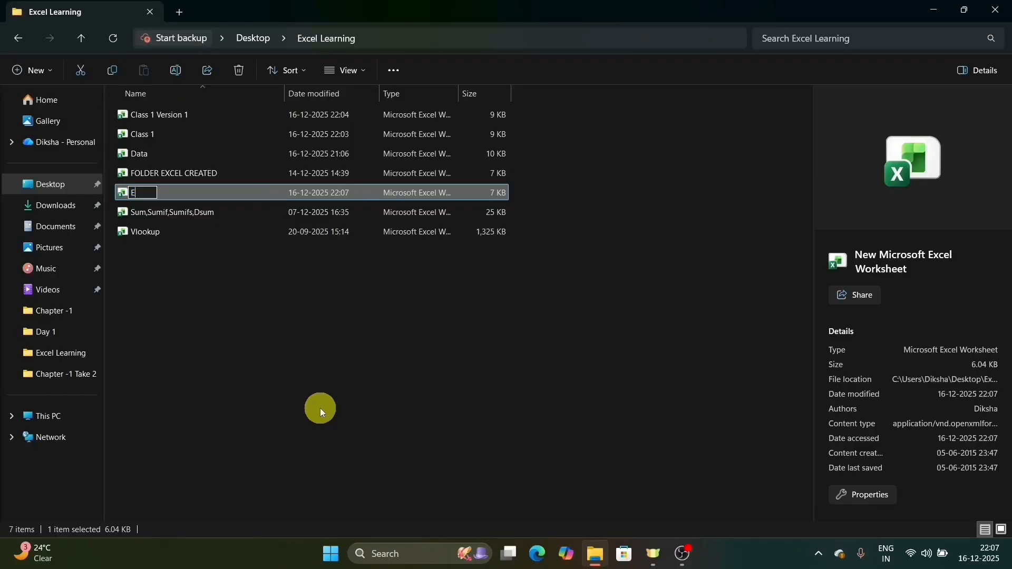
text(xcel Created in Folder)
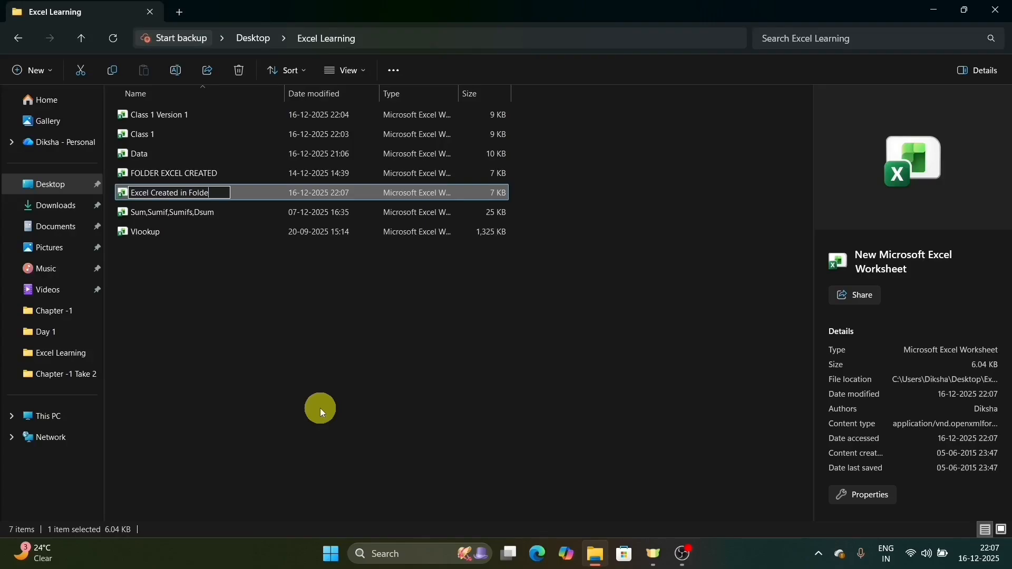
key(Return)
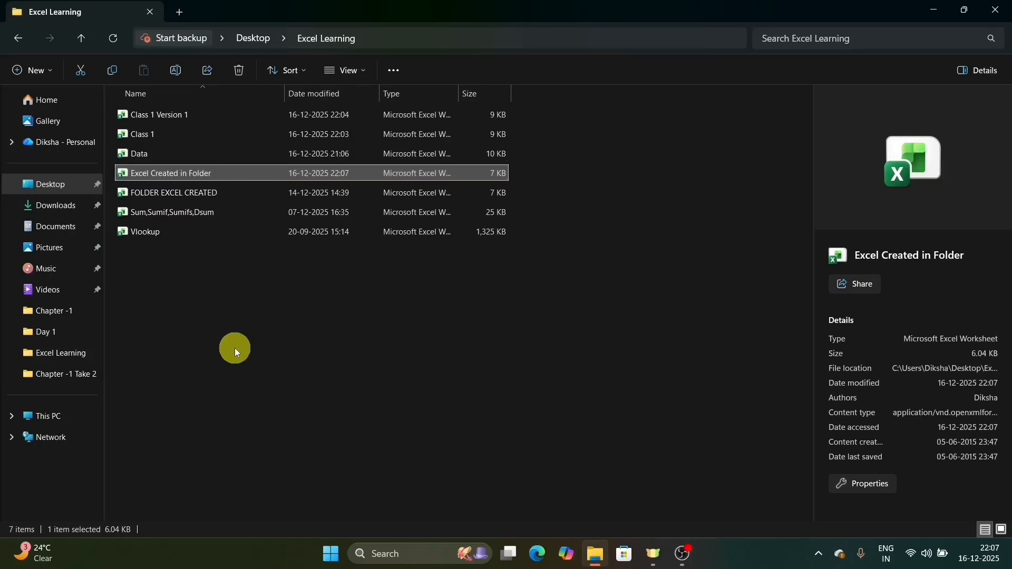
Step: View the Excel Created in Folder workbook in Excel and close it
double_click(251, 178)
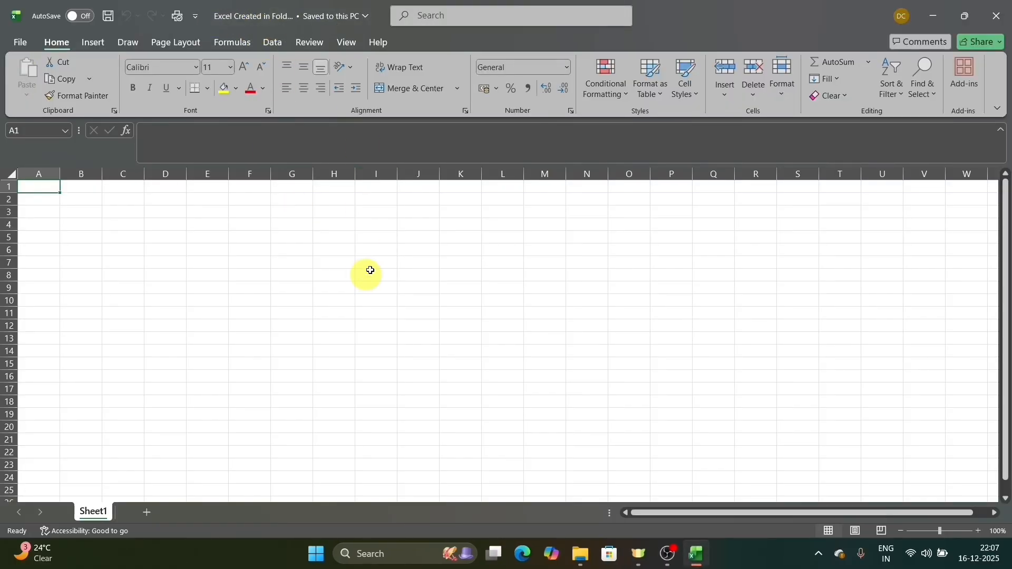
click(995, 16)
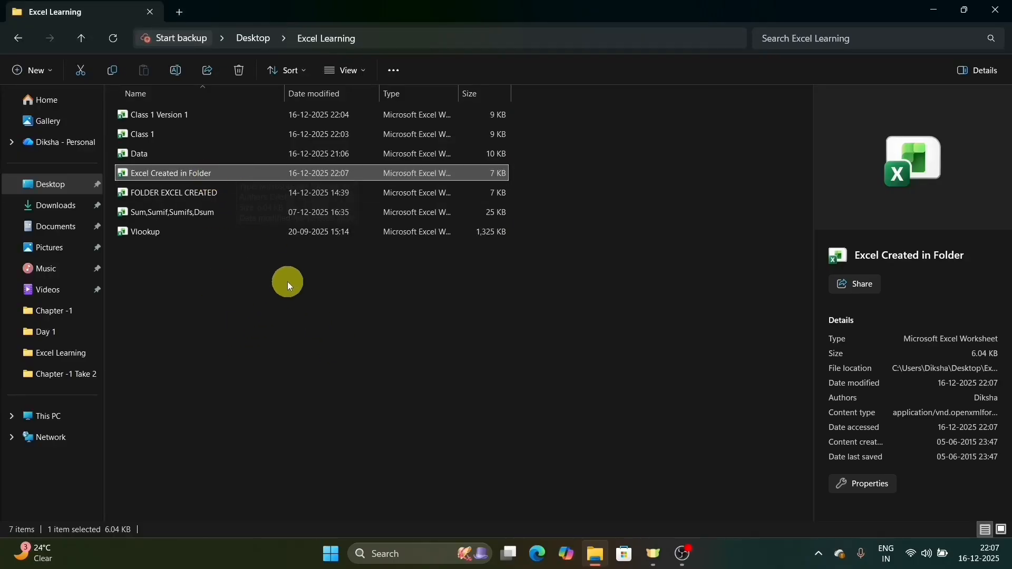
Step: Rename the Excel Created in Folder file as Rename closed file
right_click(229, 173)
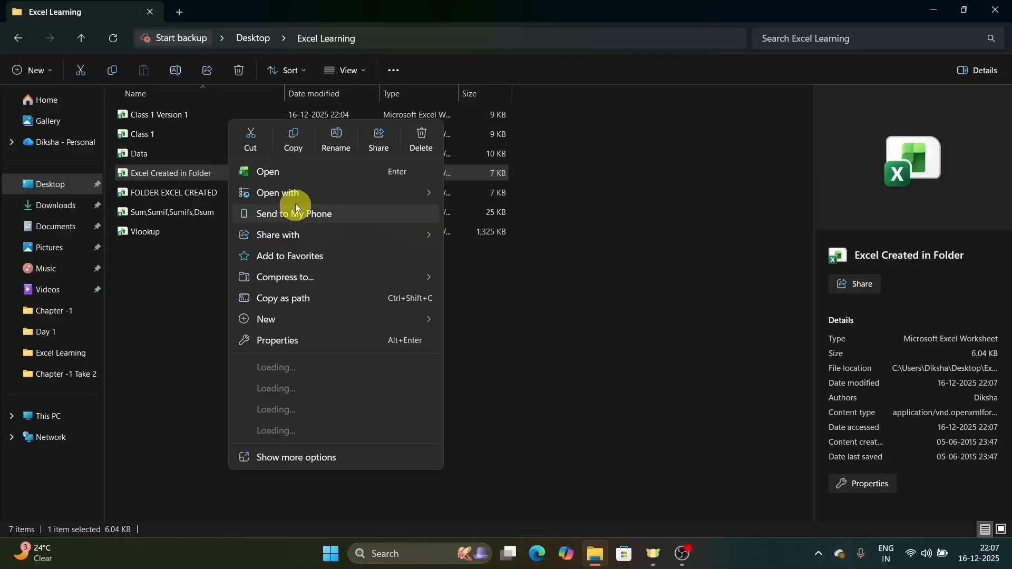
click(349, 141)
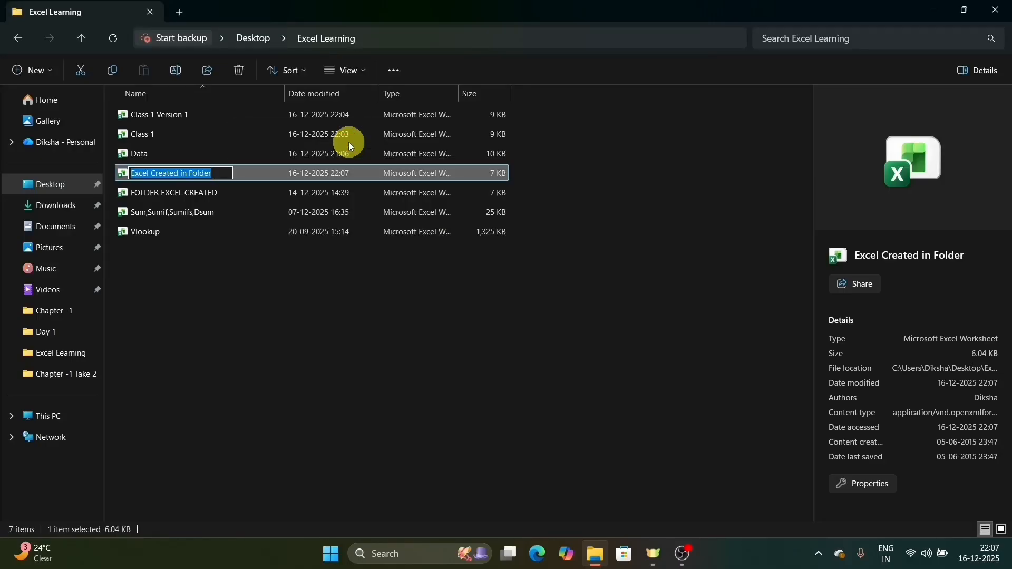
text(Rename)
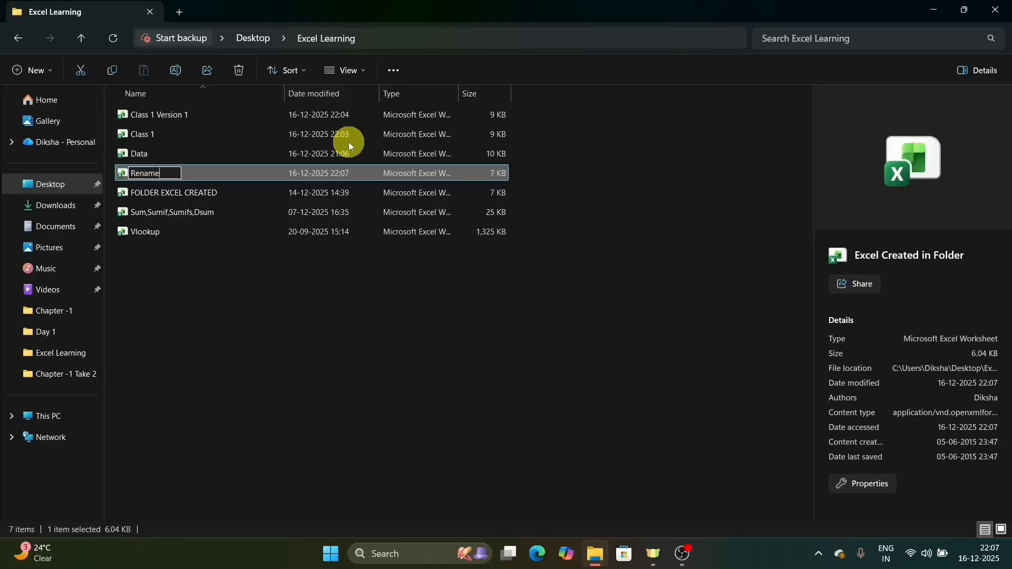
text( closed)
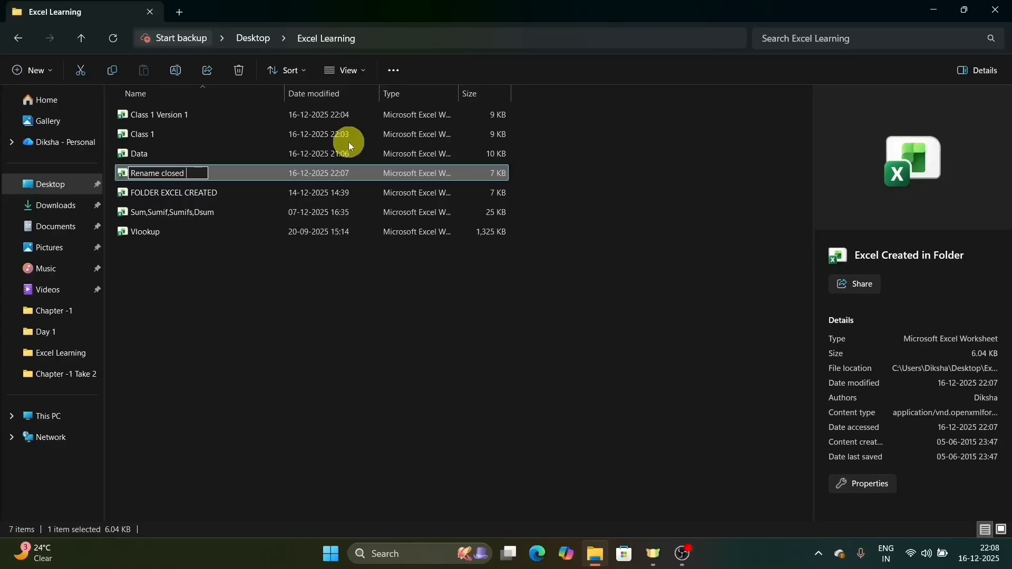
text( file)
key(Return)
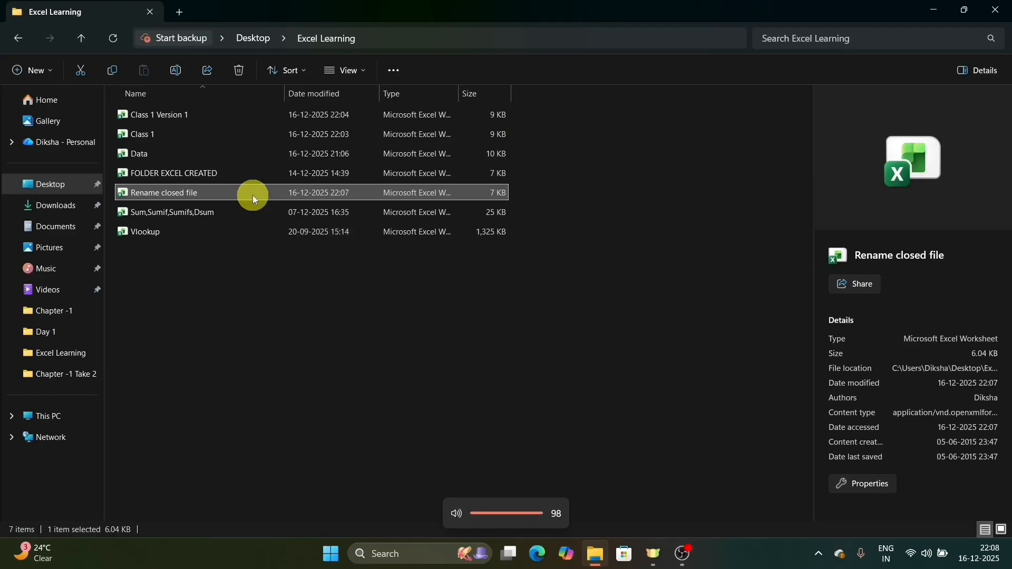
Step: Rename the Rename closed file workbook as Rename using f2
key(F2)
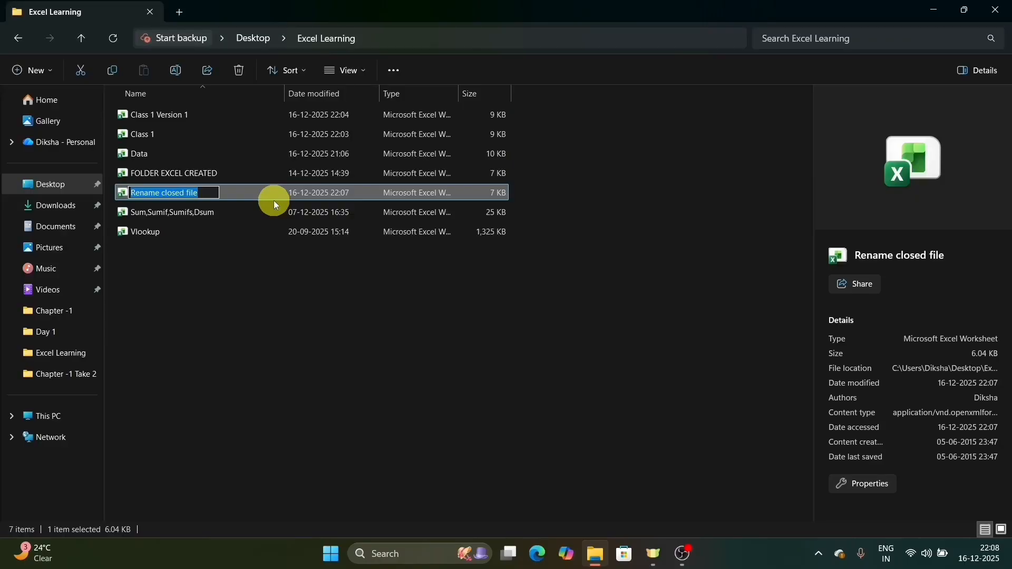
text(Re)
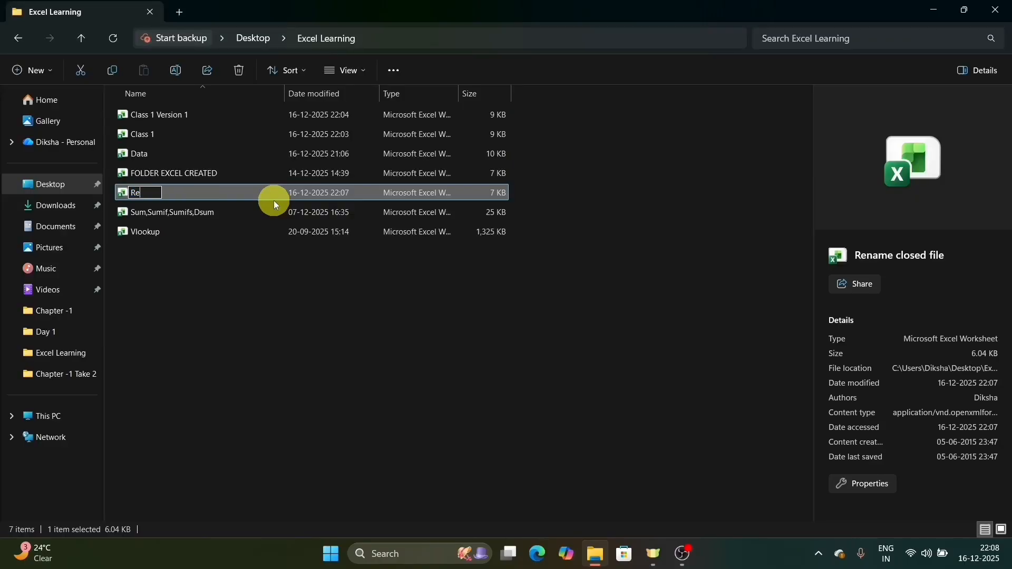
text(name using)
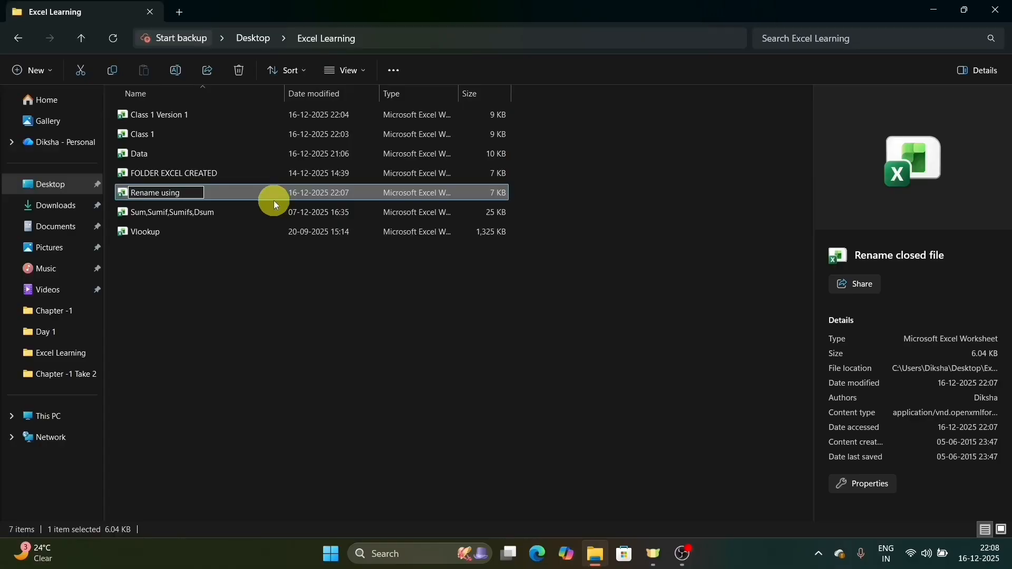
text( f2)
key(Return)
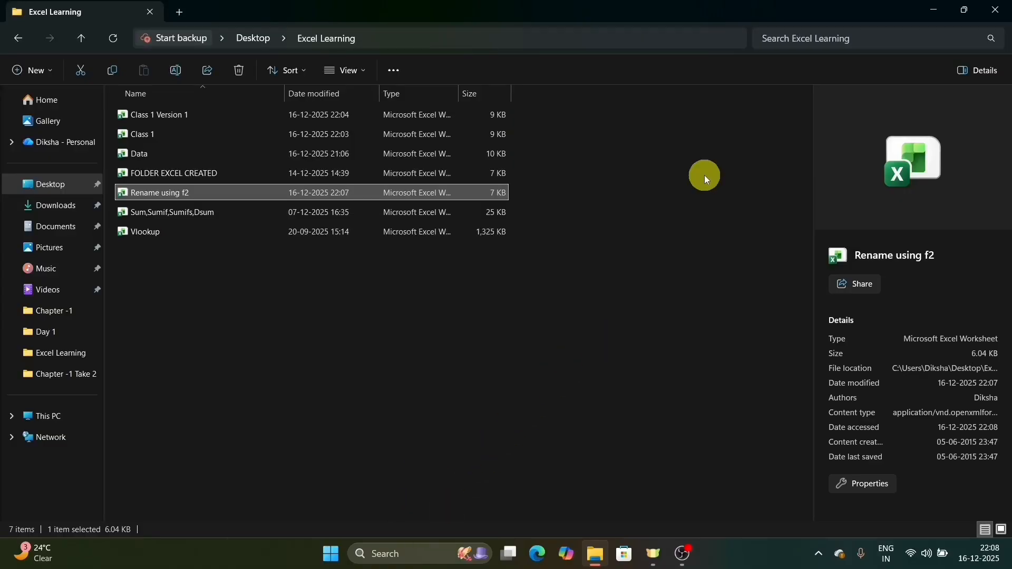
Step: Open the Class 1 Version 1 workbook, clear the numbers from cells F1 to F8 of Sheet1 and return to cell A1
click(197, 120)
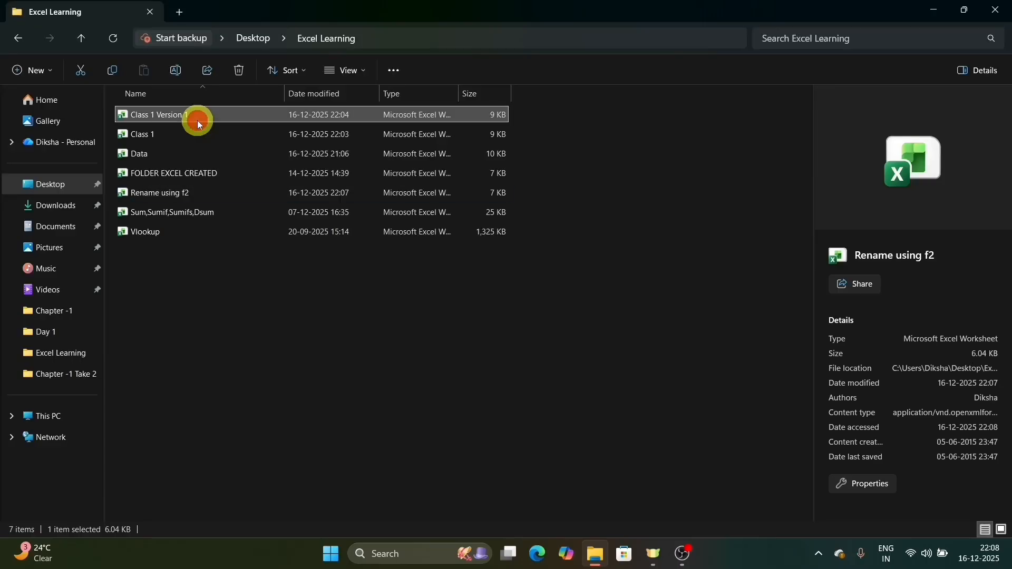
double_click(197, 120)
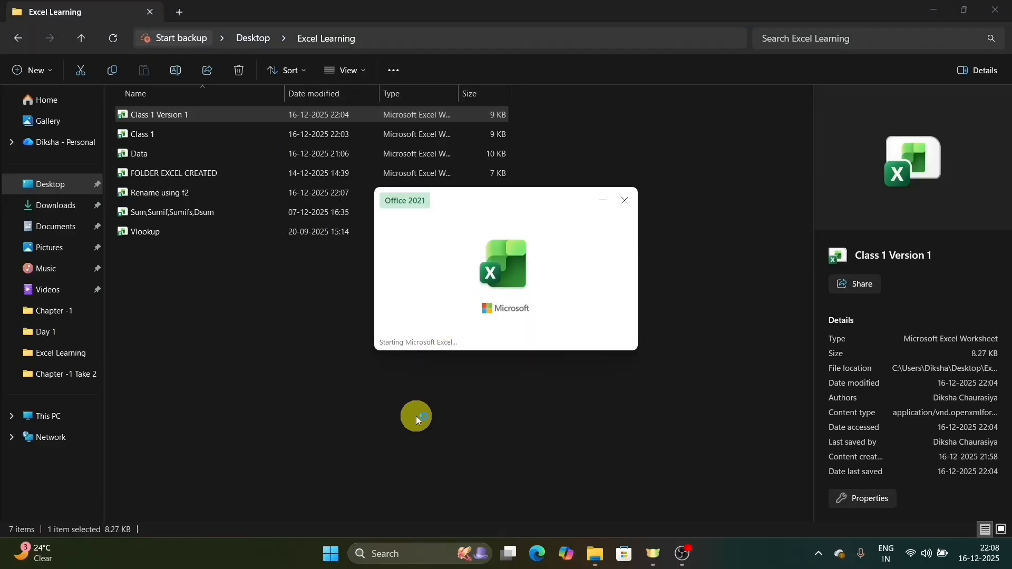
key(Up)
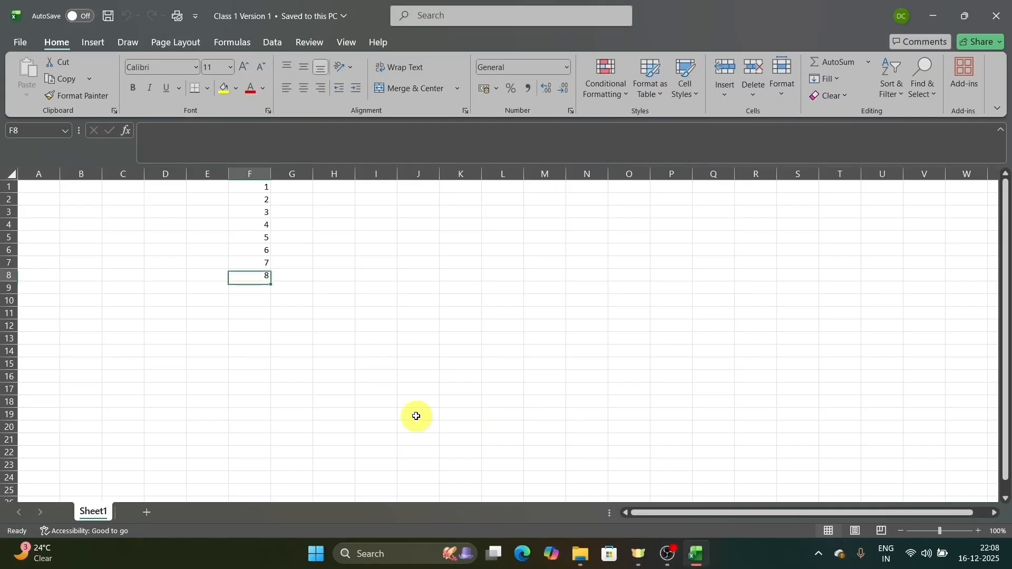
key(ctrl+shift+Up)
key(Delete)
key(Up)
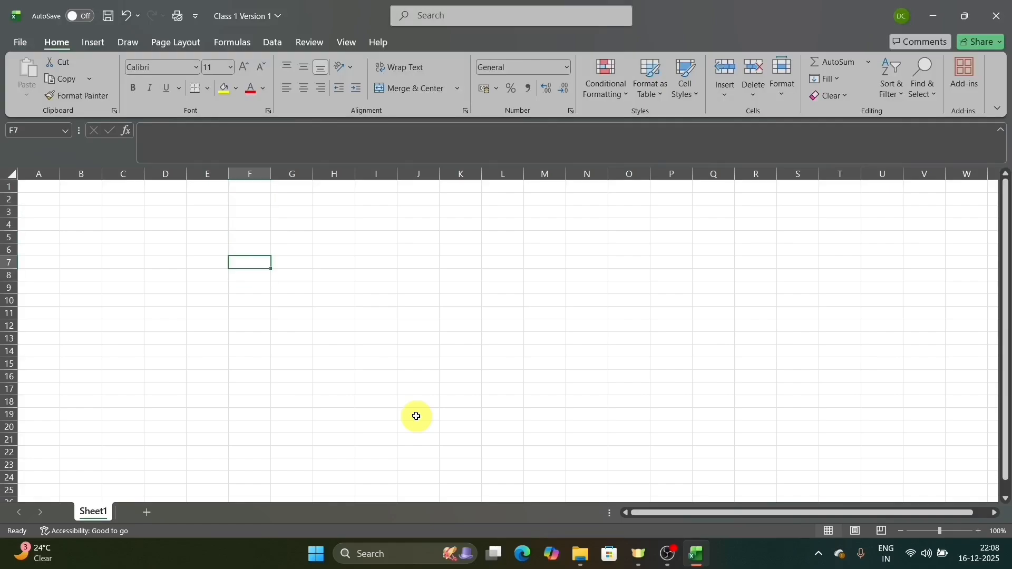
key(ctrl+Left)
key(ctrl+Up)
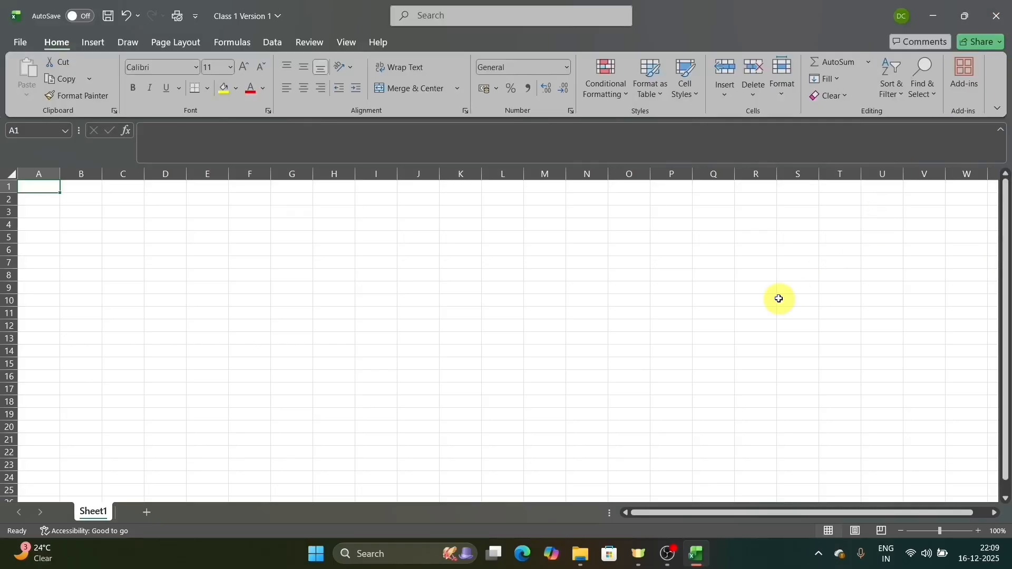
key(ctrl+w)
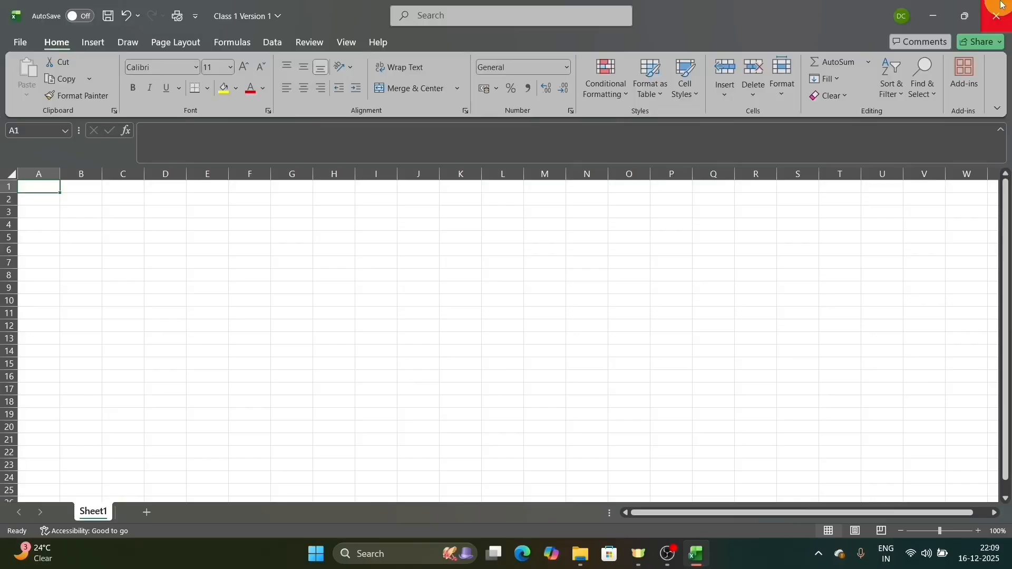
key(alt+4)
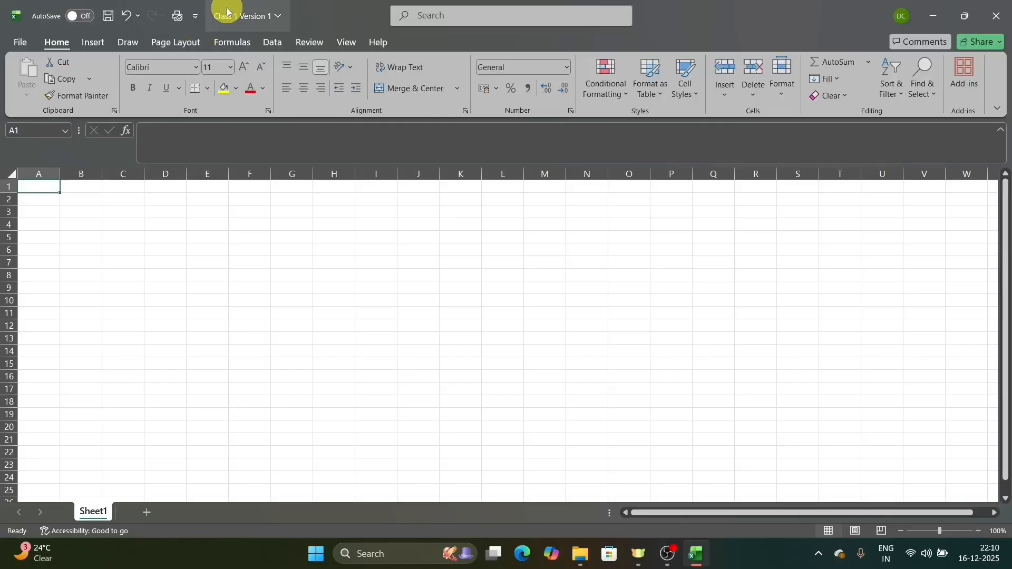
Step: Add the Sort Ascending command to the Quick Access Toolbar and remove it again
click(196, 19)
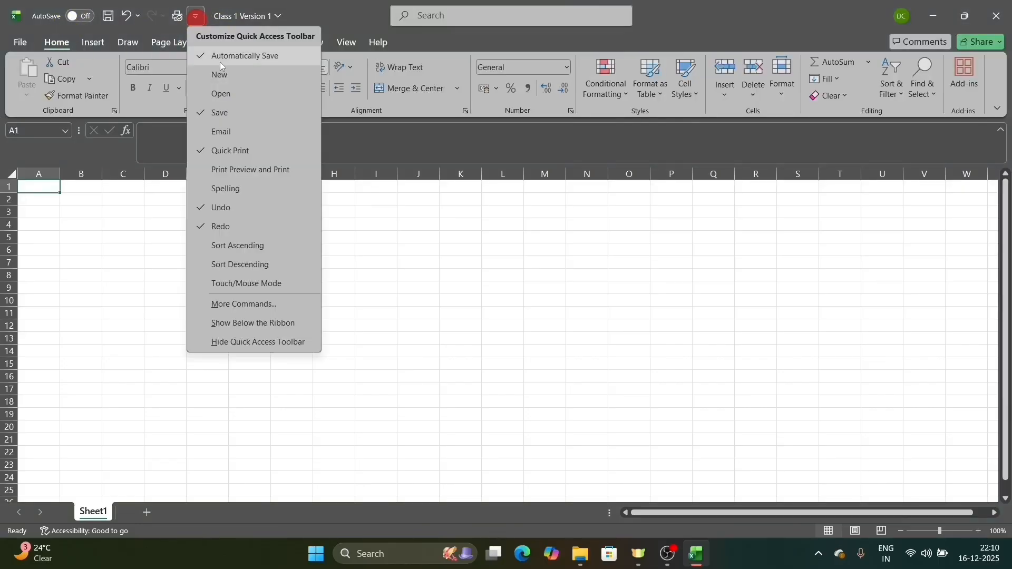
click(236, 248)
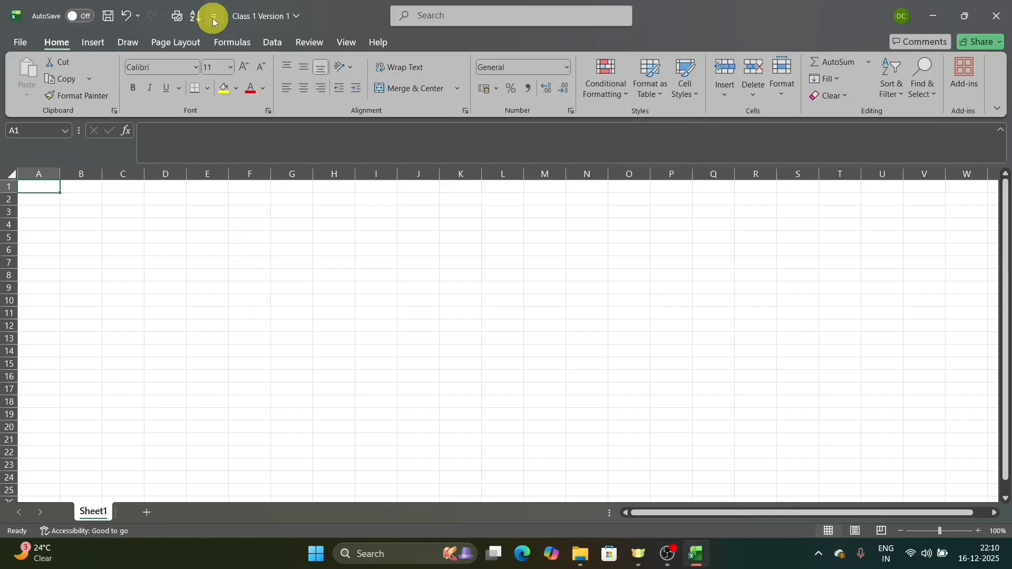
click(213, 17)
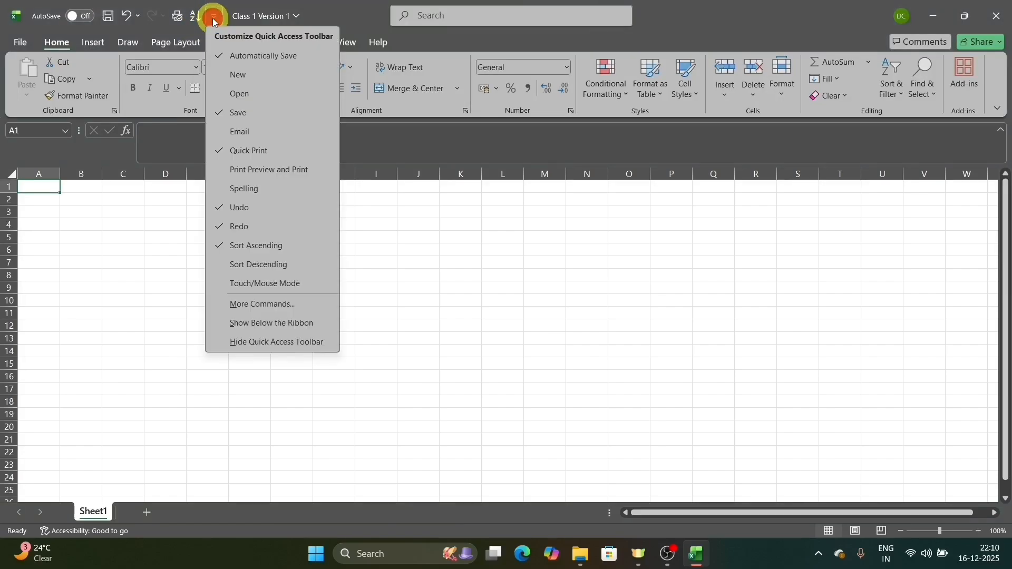
click(242, 248)
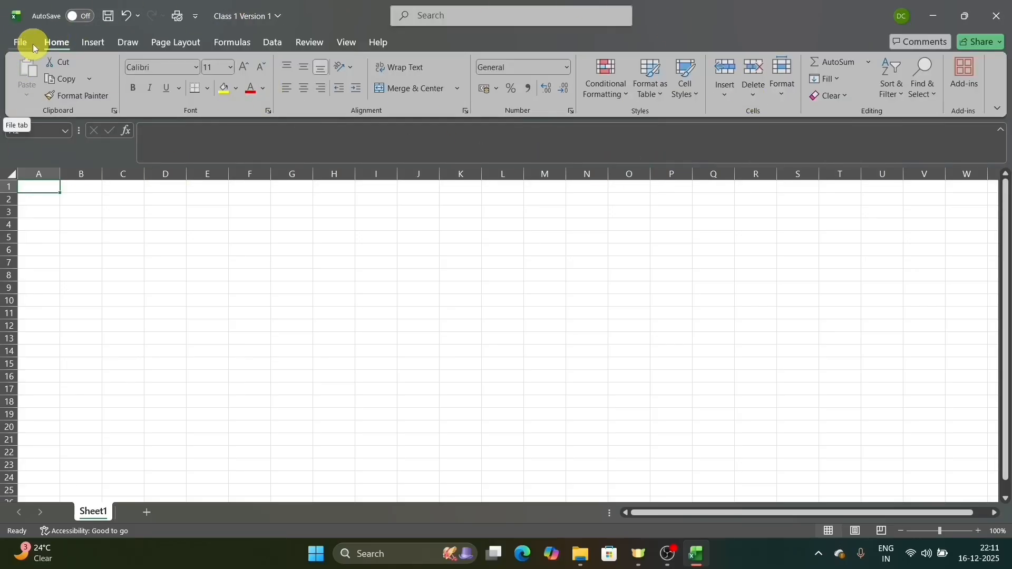
Step: Examine the Insert, Draw, Page Layout, Data, Review and View command groups of the ribbon, and return to the Home commands
click(56, 46)
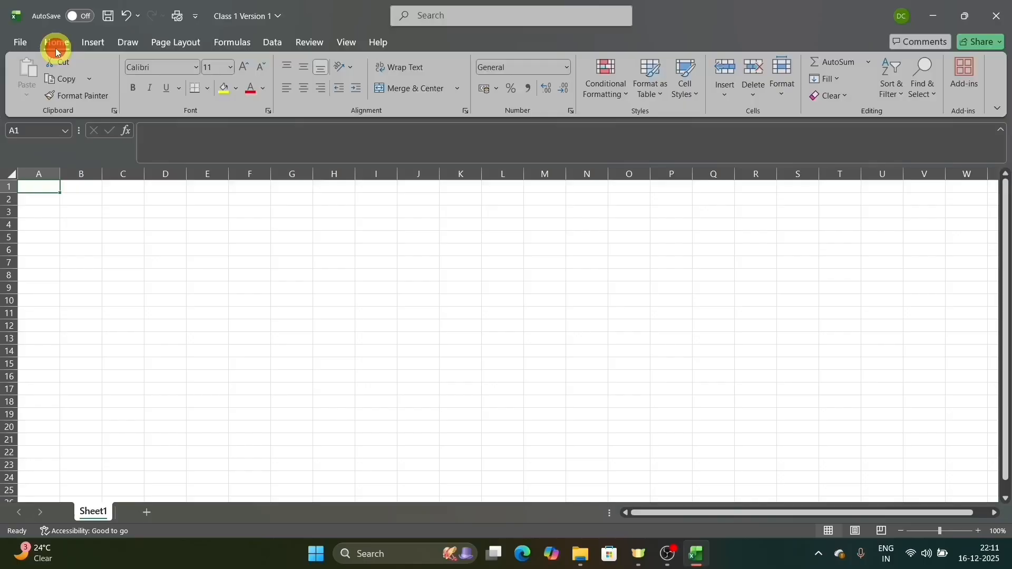
click(91, 48)
click(127, 46)
click(179, 46)
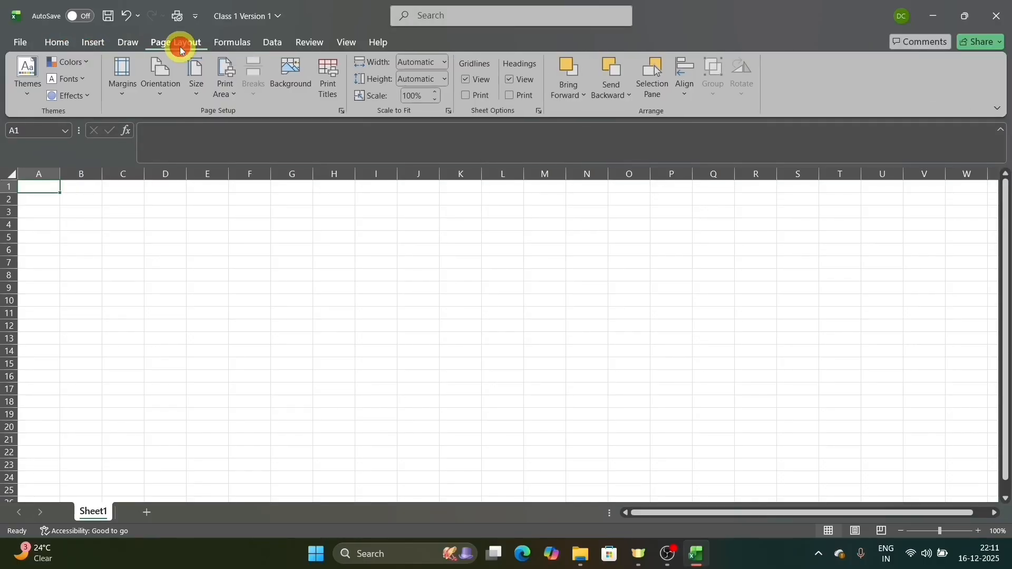
click(262, 42)
click(311, 43)
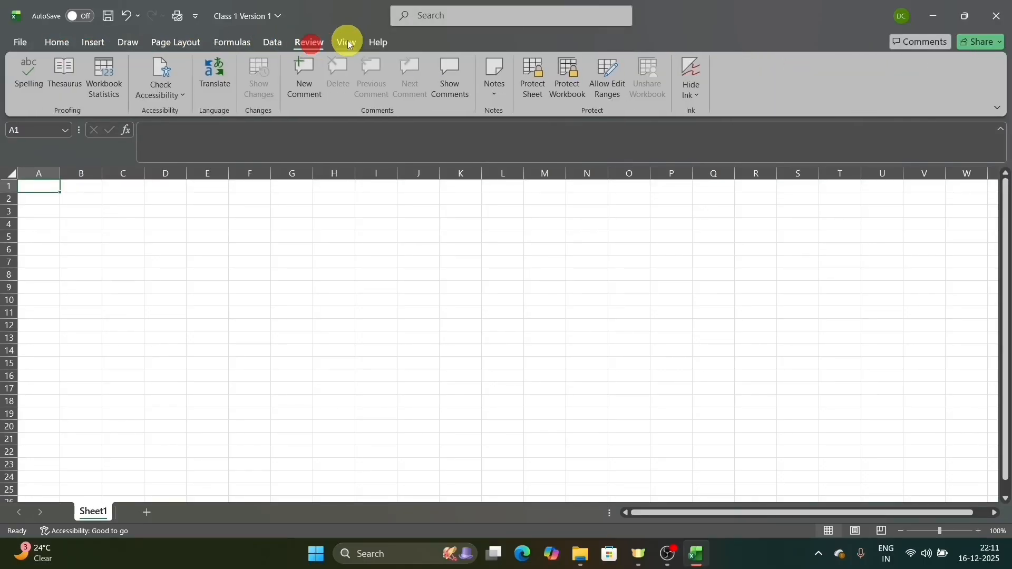
click(348, 42)
click(61, 40)
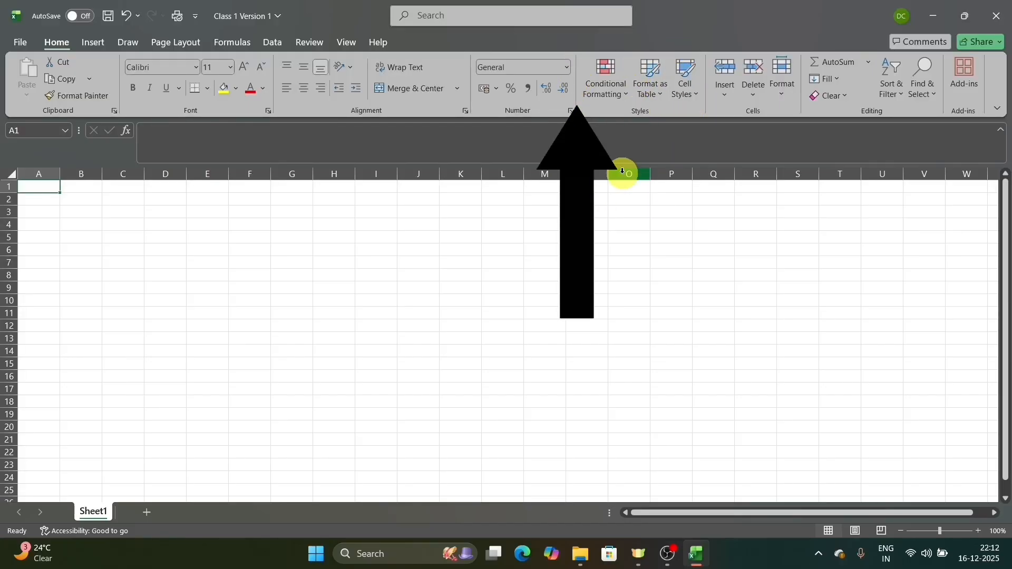
Step: Select cell D3 of Sheet1
click(154, 211)
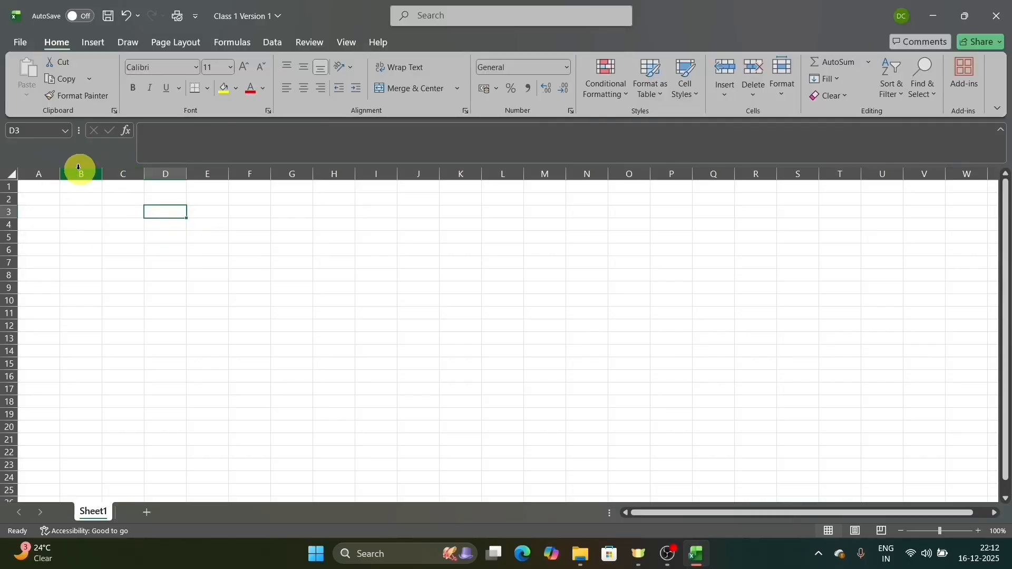
Step: Select entire columns of Sheet1 one at a time, starting with column A and ending with H, I and J
click(48, 170)
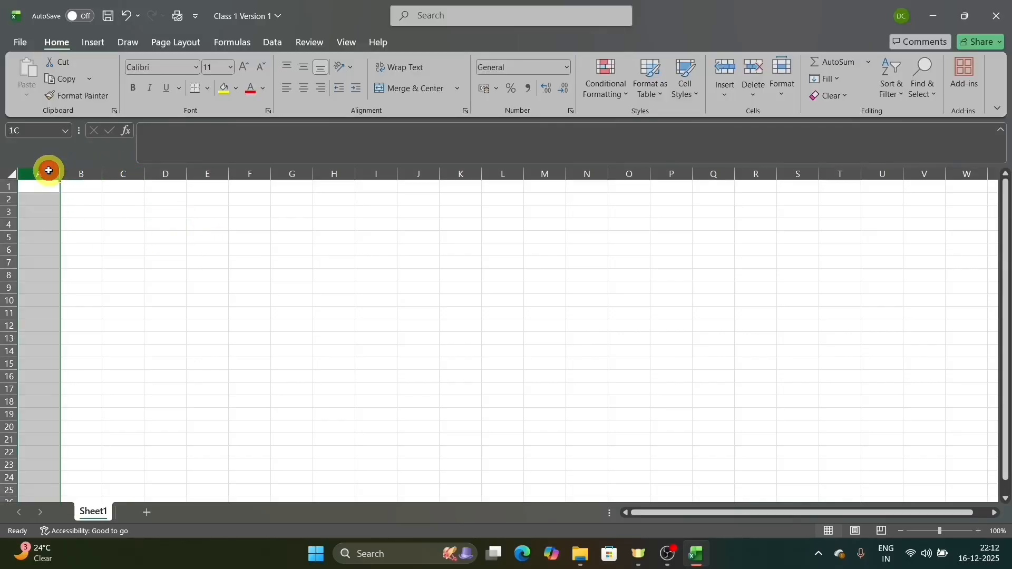
click(174, 169)
click(324, 183)
click(337, 175)
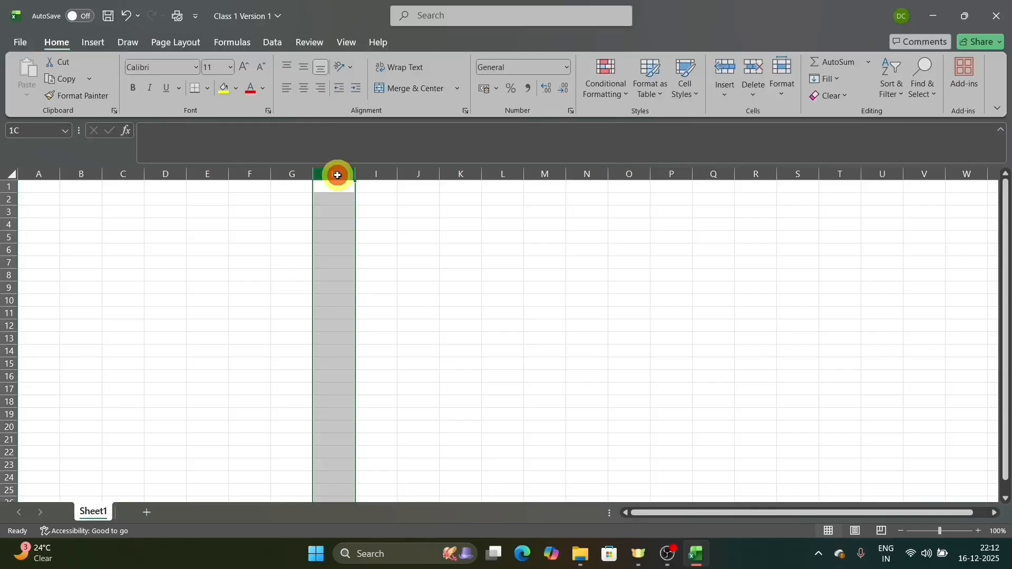
click(382, 168)
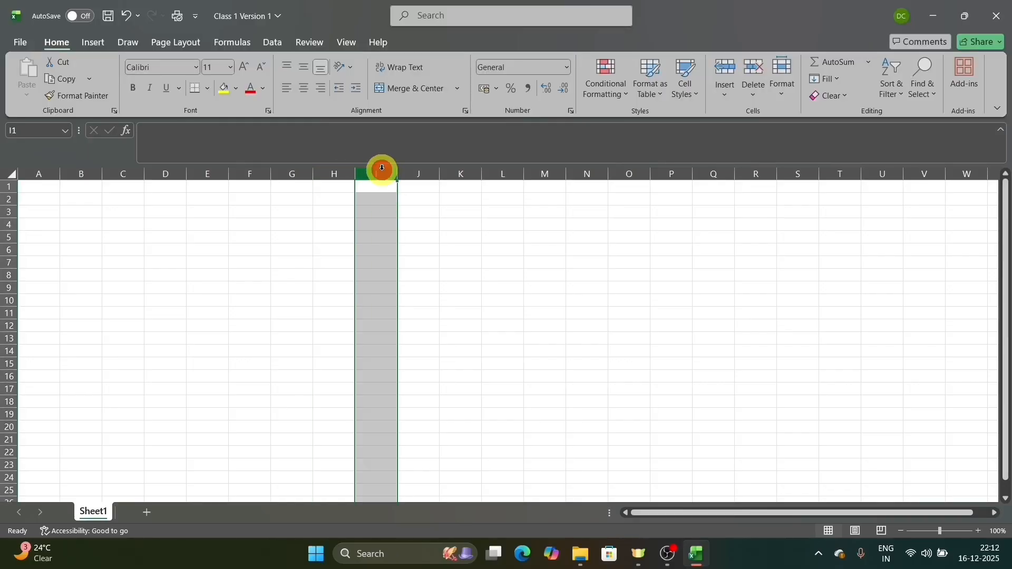
click(419, 168)
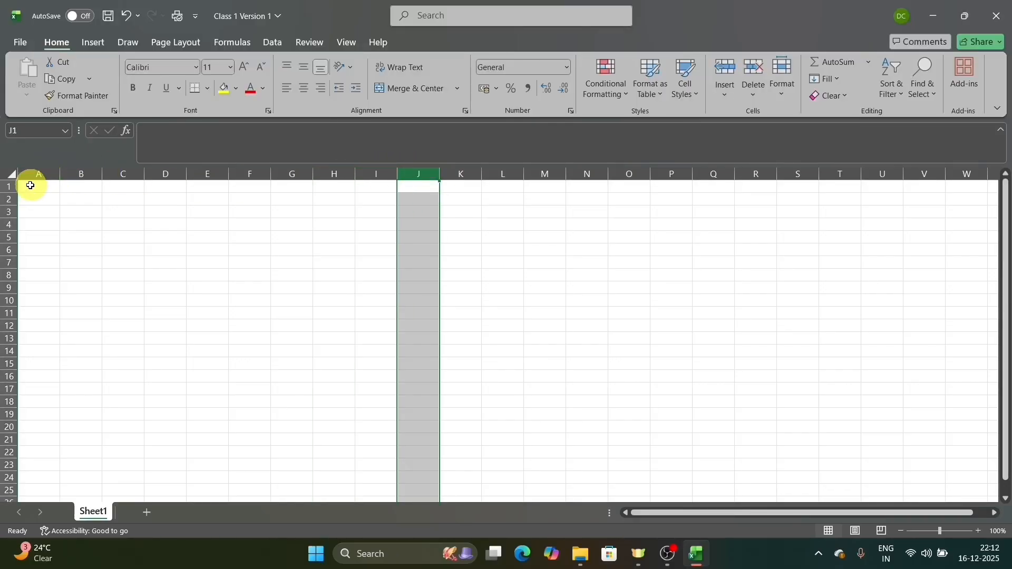
Step: Select entire rows 1 and 2 of Sheet1, then the single cell B3
click(7, 186)
click(4, 199)
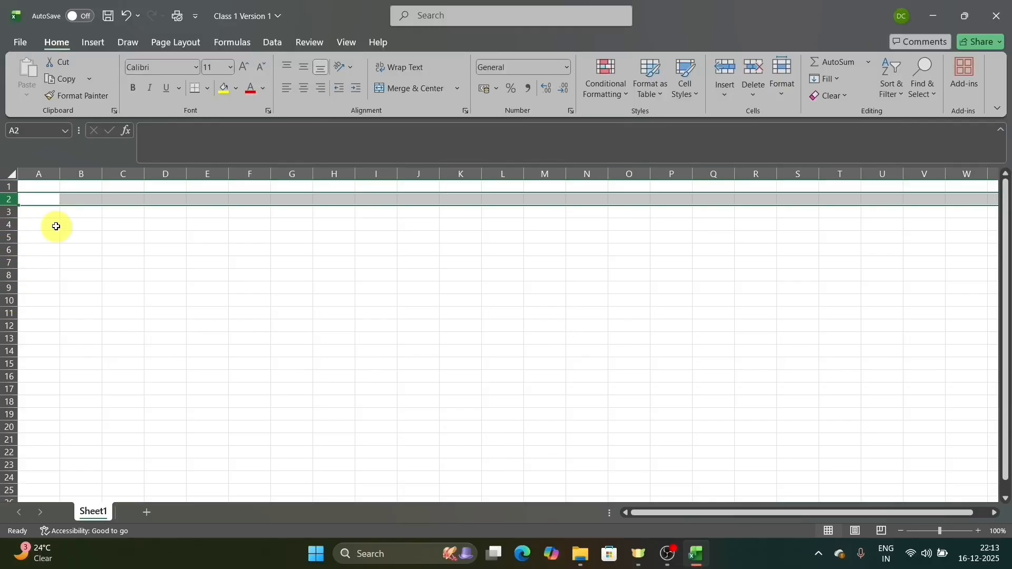
click(20, 202)
click(98, 208)
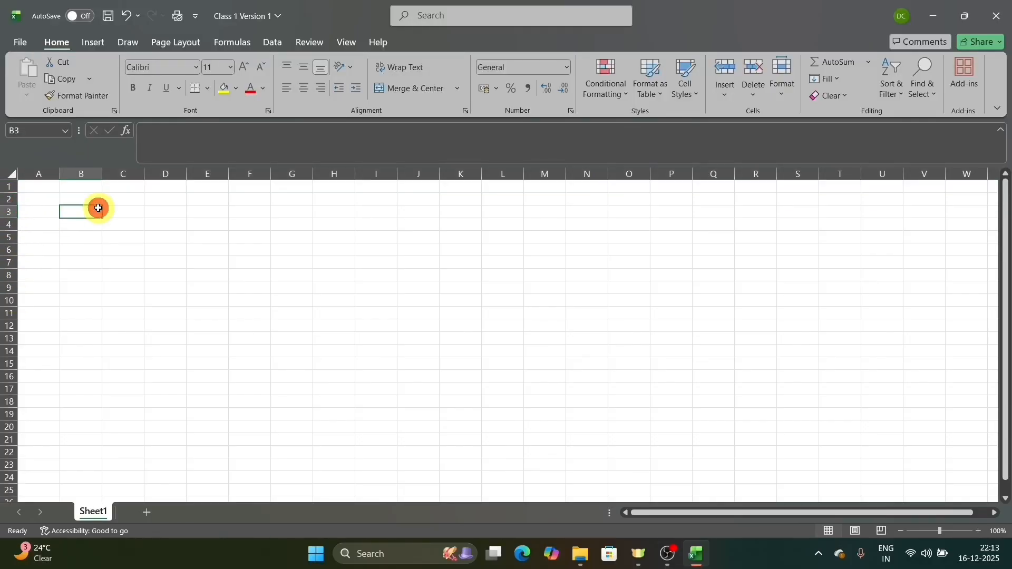
Step: Select column B and row 1 in turn, then the individual cells C3 and D3 where columns and rows cross
click(85, 168)
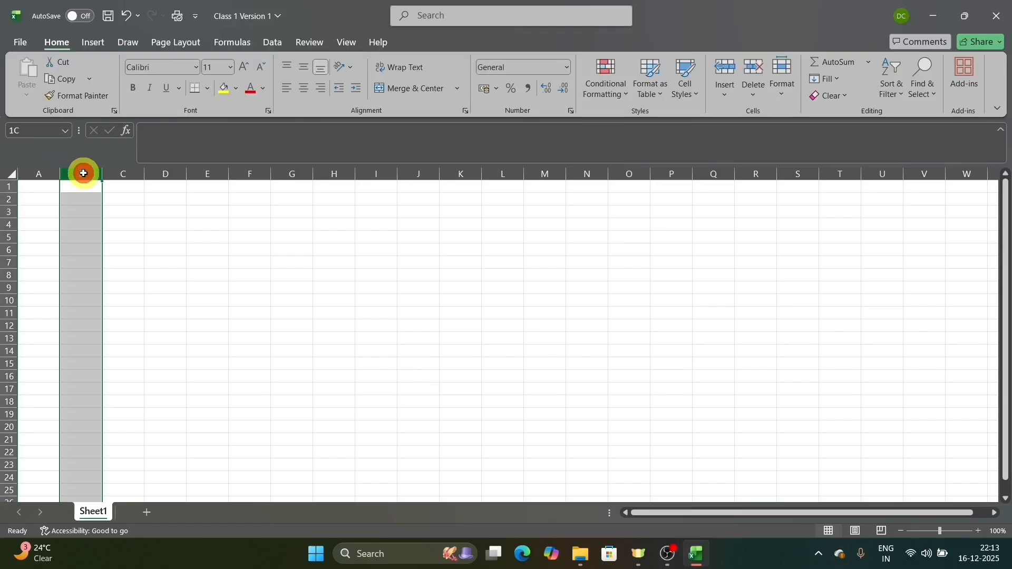
click(6, 186)
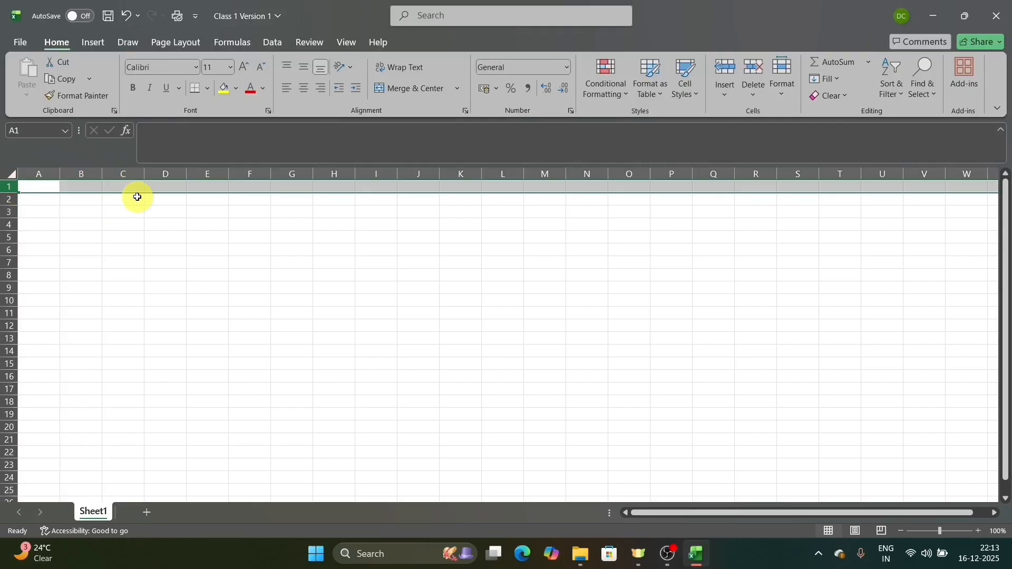
click(125, 200)
click(168, 207)
click(129, 208)
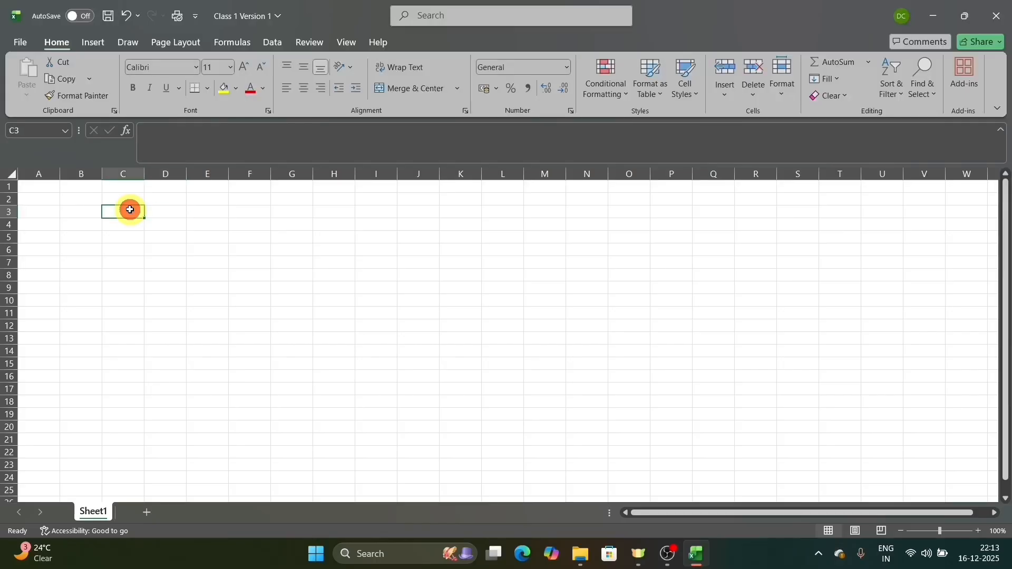
click(187, 204)
click(180, 215)
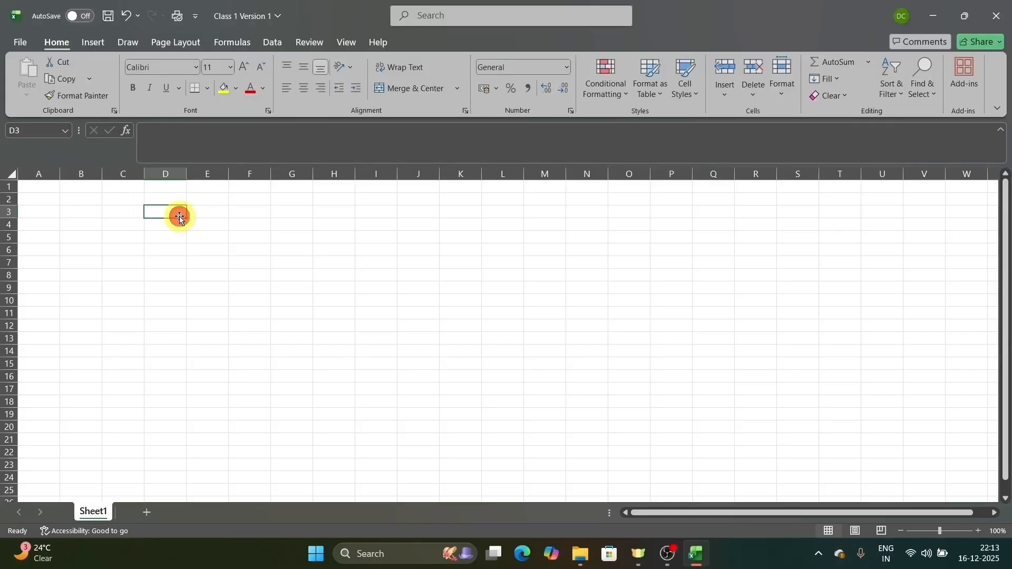
Step: Select column D, then cells C4, F3, D4 and H3 in turn to examine their addresses in the Name Box
click(169, 173)
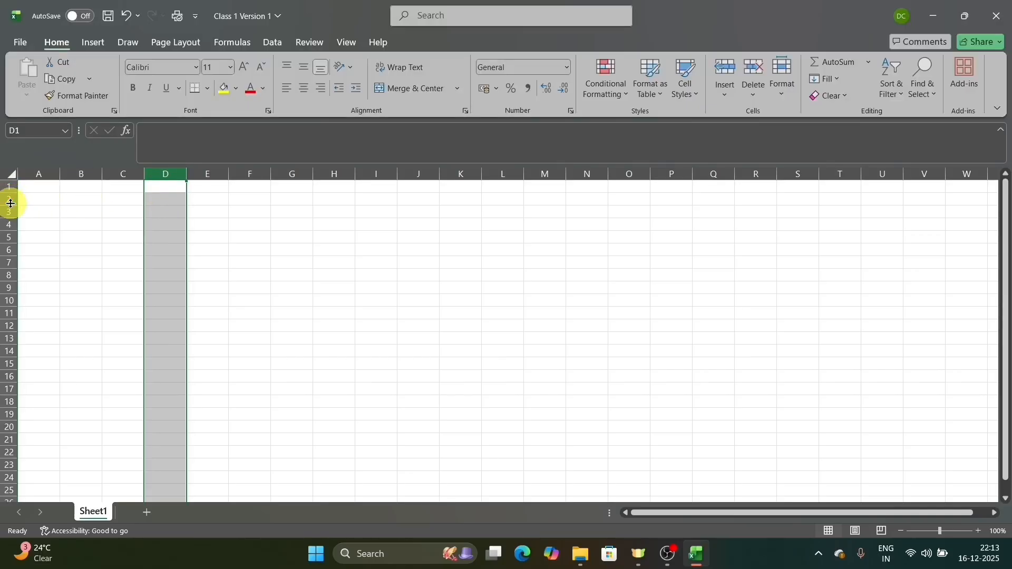
click(116, 225)
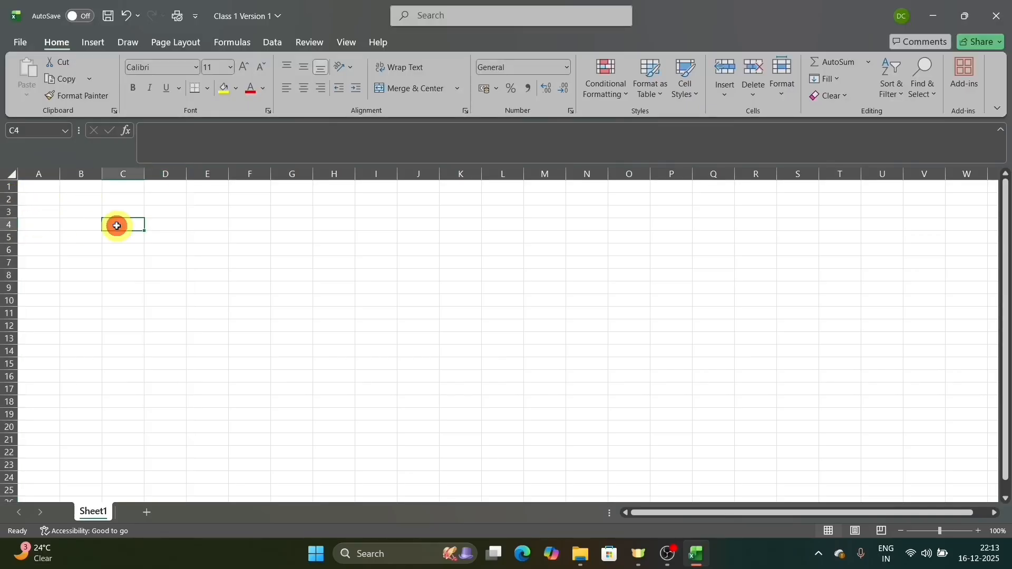
click(261, 209)
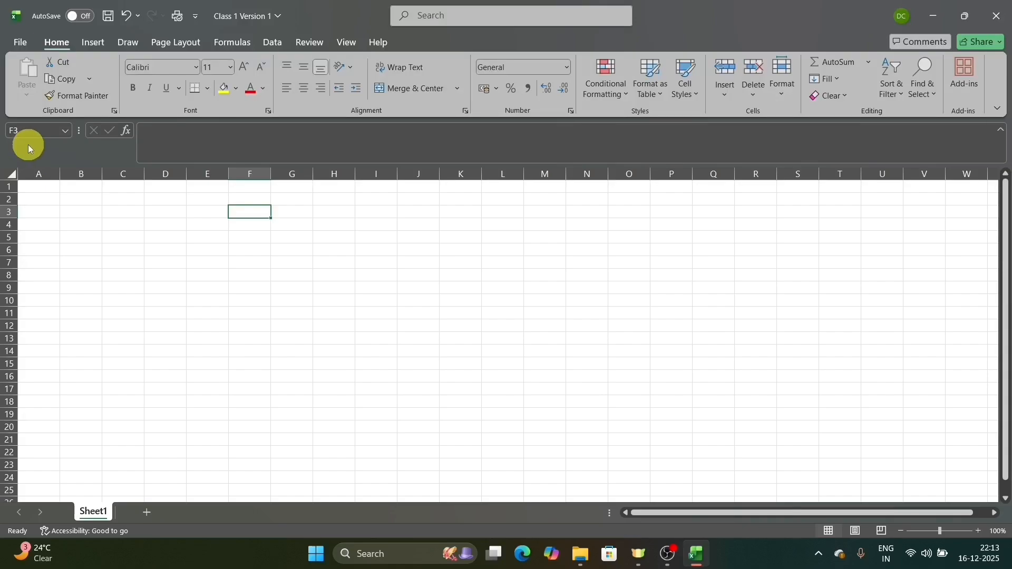
click(163, 224)
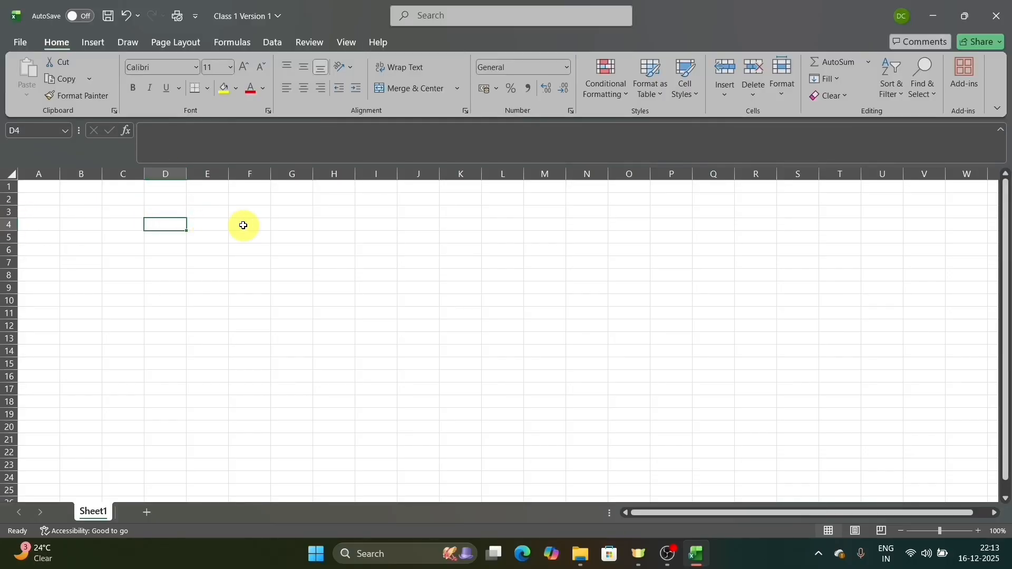
click(219, 230)
click(323, 216)
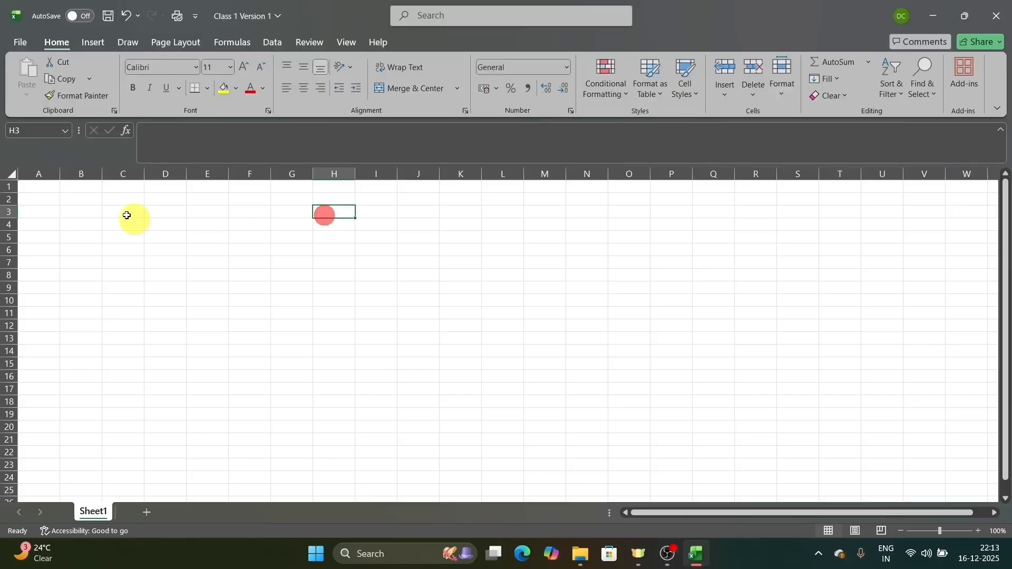
click(191, 235)
Step: Select cell ranges starting at E2, such as E2:H6 and E2:H7, to examine their row and column extents
drag(194, 196, 330, 245)
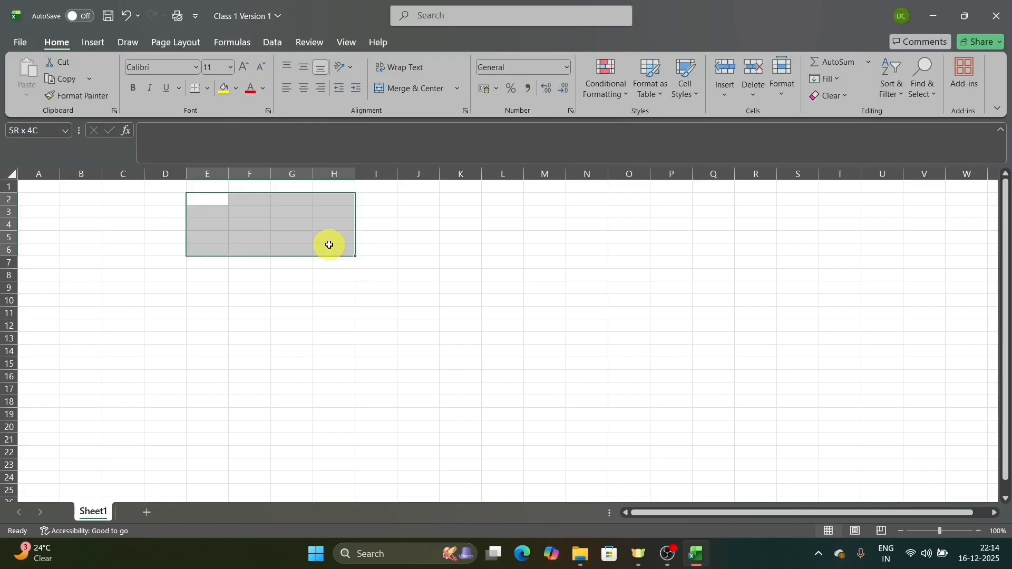
click(223, 228)
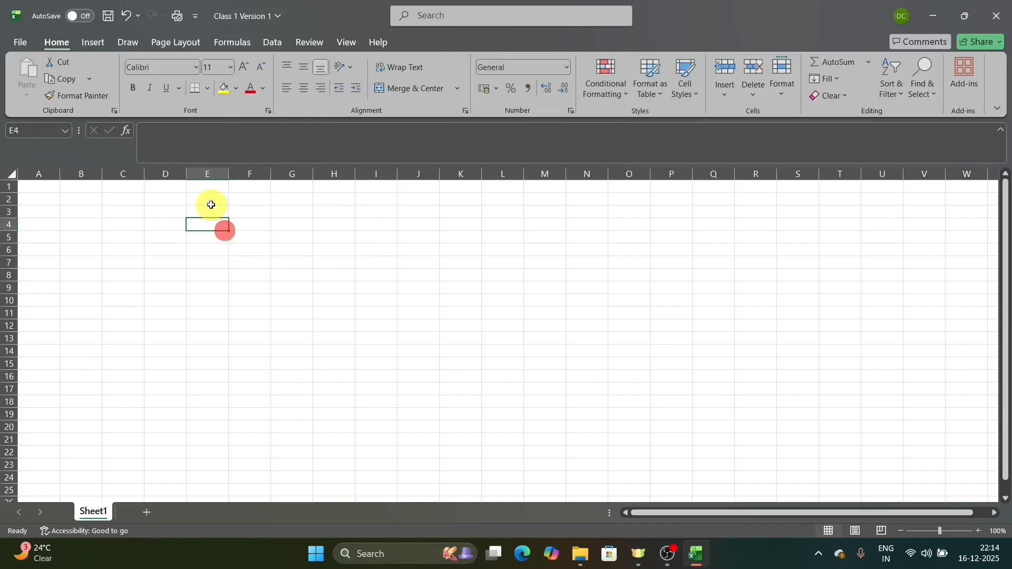
click(212, 205)
drag(211, 205, 334, 261)
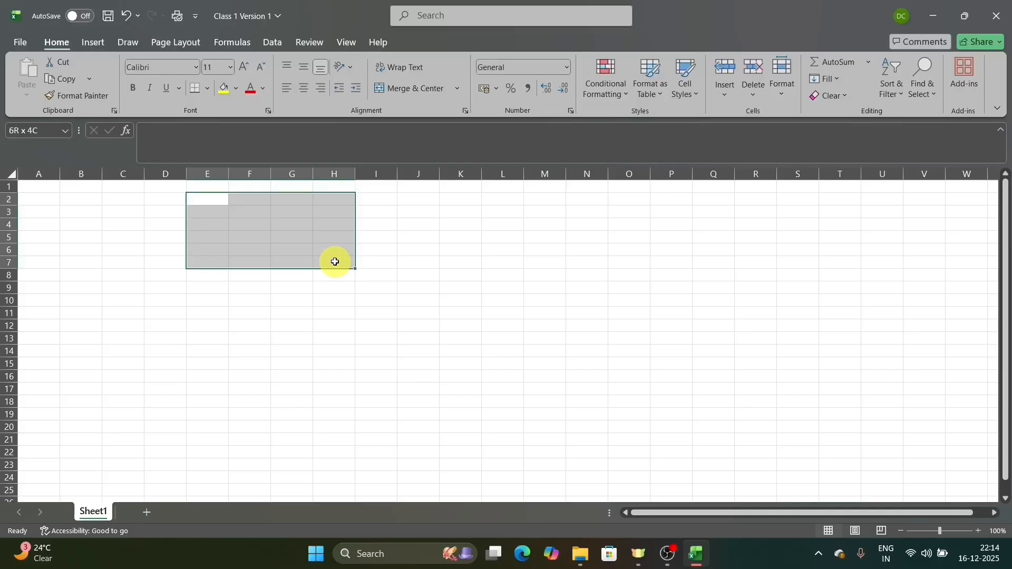
drag(208, 200, 316, 255)
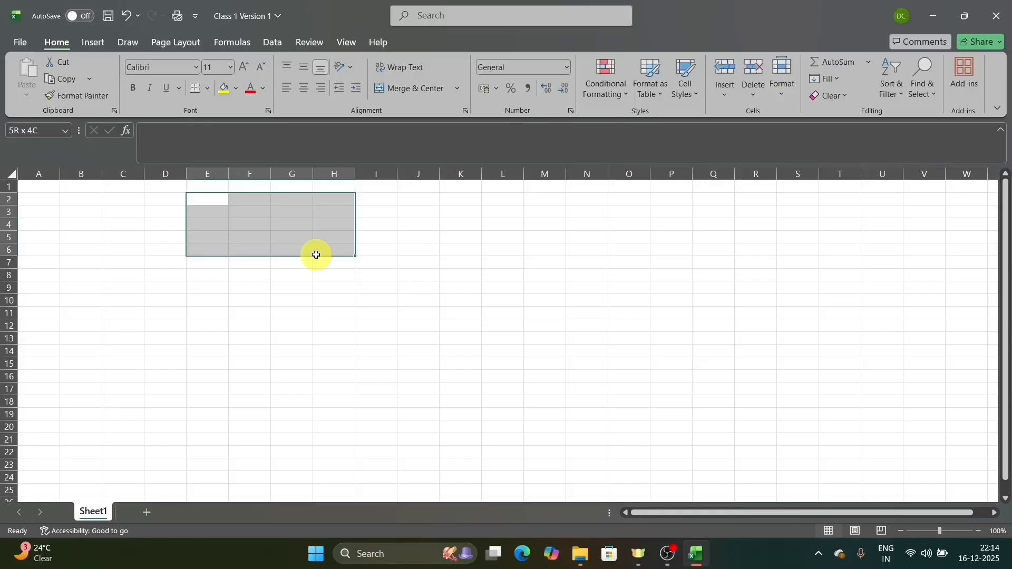
drag(316, 255, 319, 257)
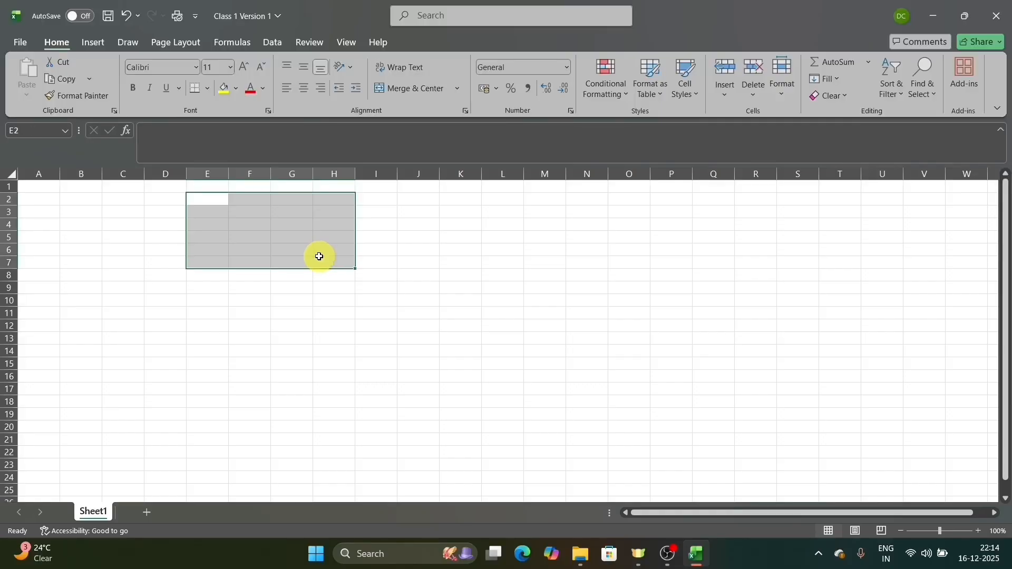
click(271, 241)
drag(212, 196, 397, 250)
Step: Select the range D3:E3, then single cell C7, and put the cursor in its formula bar
drag(151, 208, 212, 211)
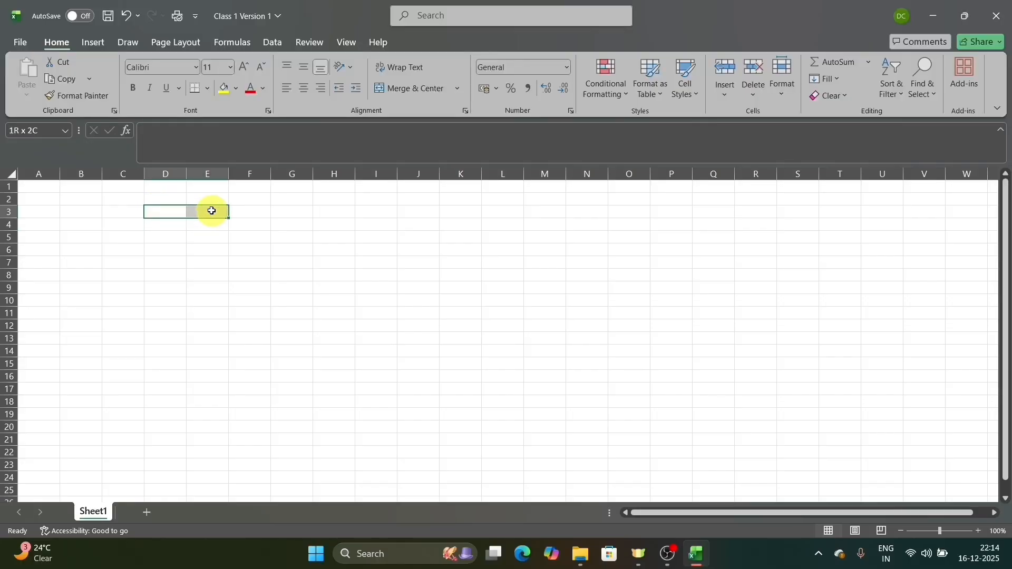
drag(211, 211, 212, 210)
click(240, 196)
click(199, 226)
click(104, 261)
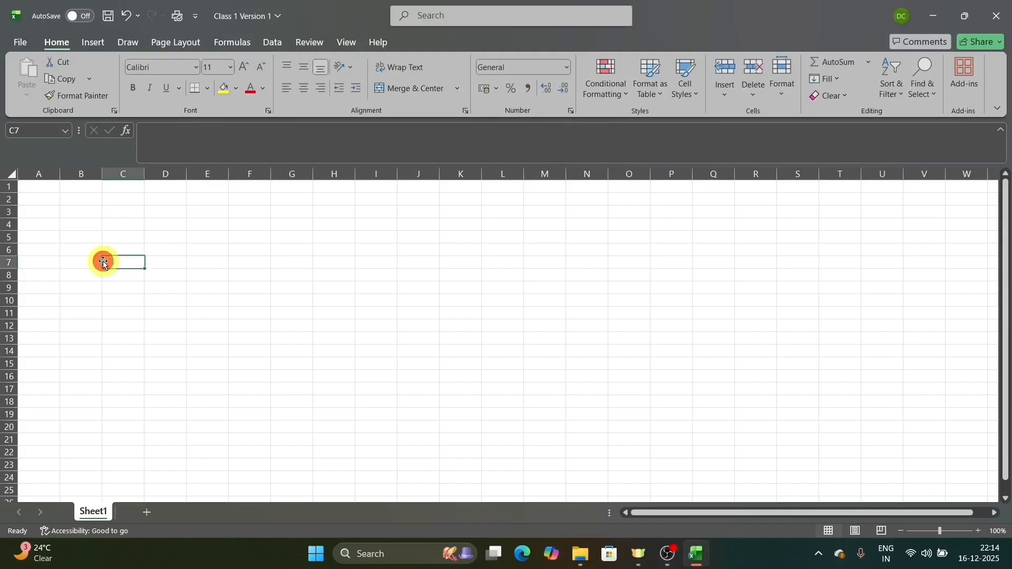
click(241, 138)
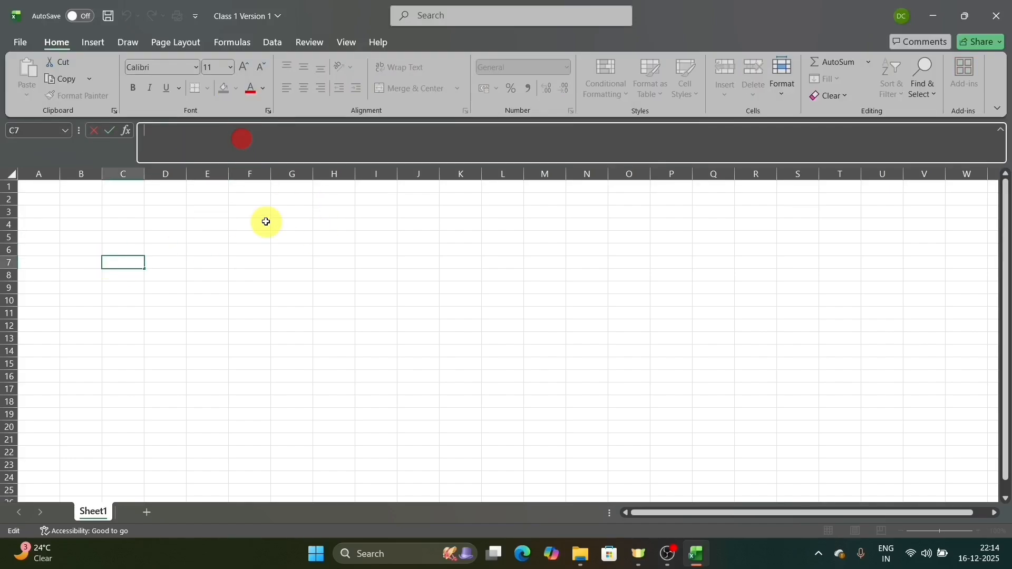
Step: Enter the numbers 1, 2 and 3 in cells E2 to E4
click(210, 200)
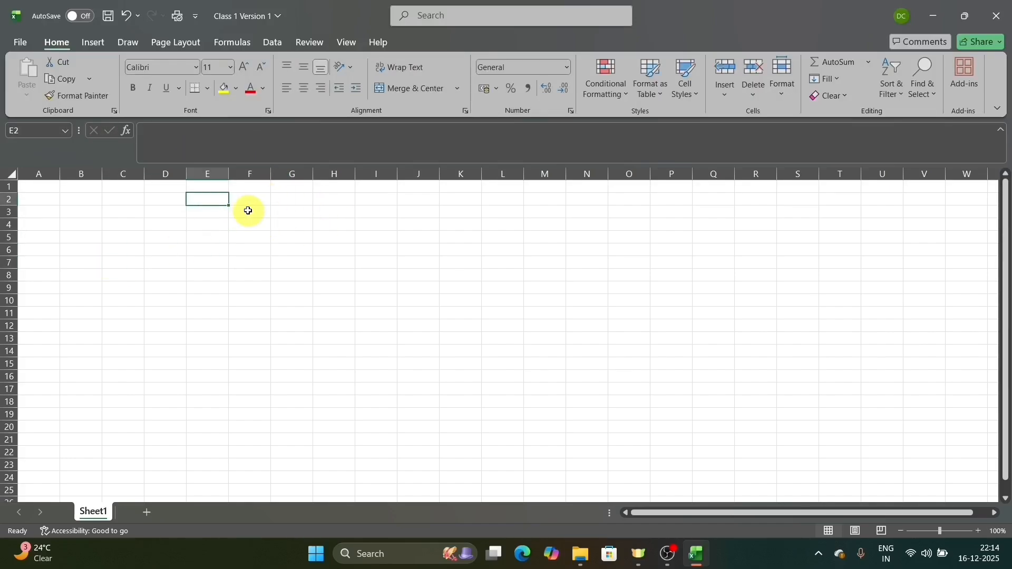
text(1)
key(Return)
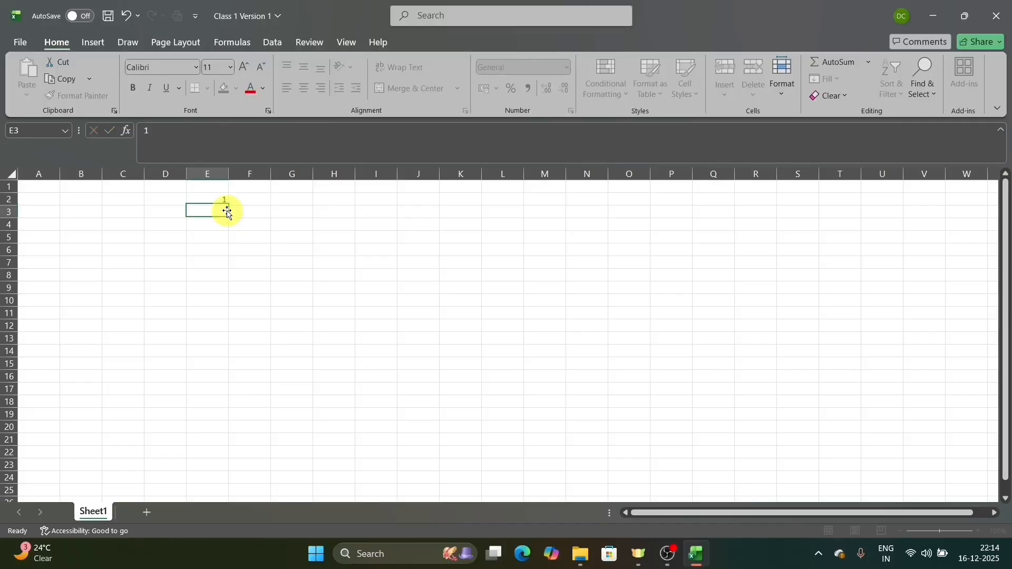
text(2)
key(Return)
text(3)
click(236, 215)
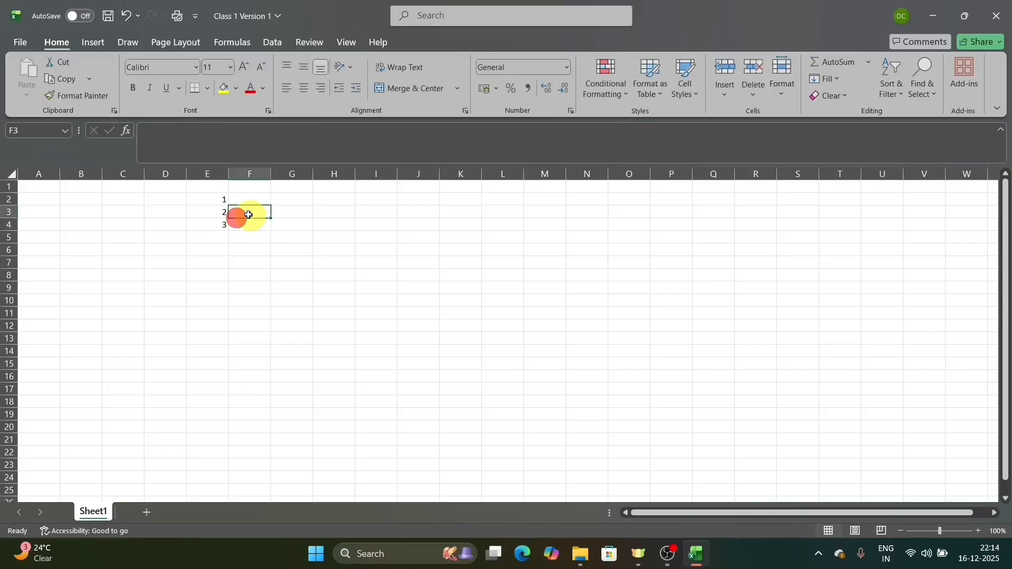
Step: Examine the contents of cells E2 and E3 in the formula bar
click(224, 202)
click(221, 212)
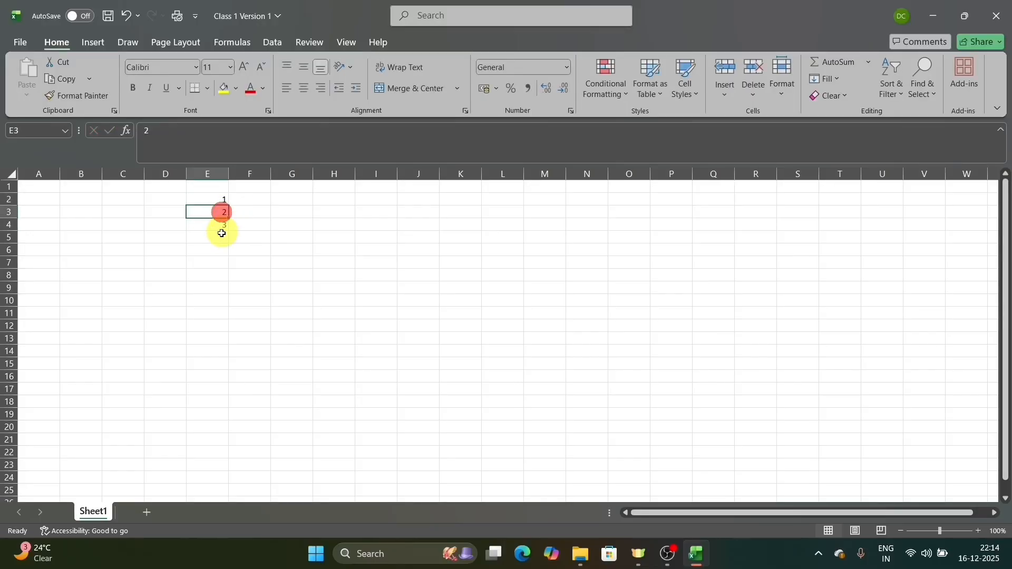
click(215, 133)
Step: Enter the letters a, b and c in cells G3 to G5 and check G3's content in the formula bar
click(291, 212)
text(q)
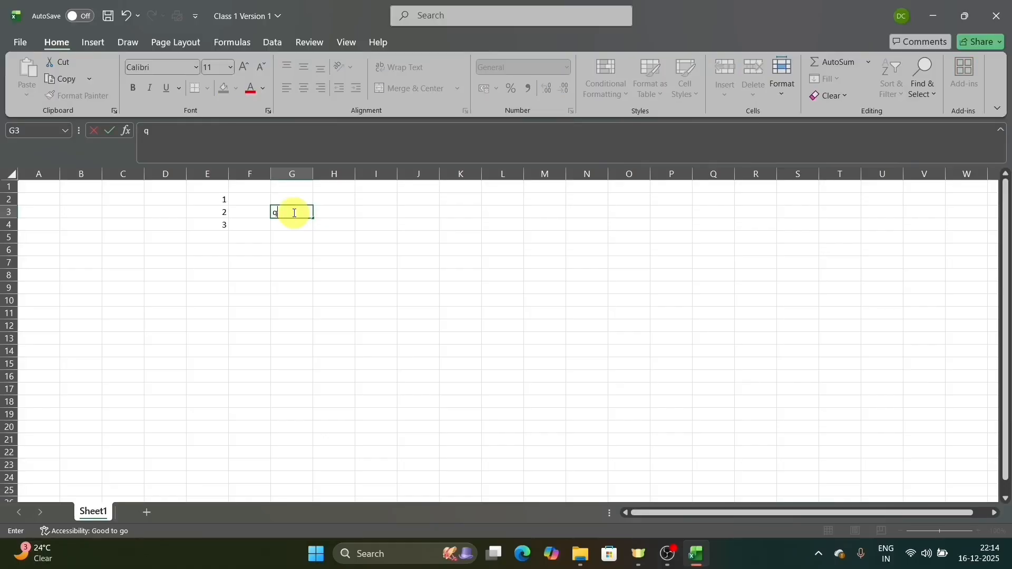
text(a)
key(Return)
text(b)
key(Return)
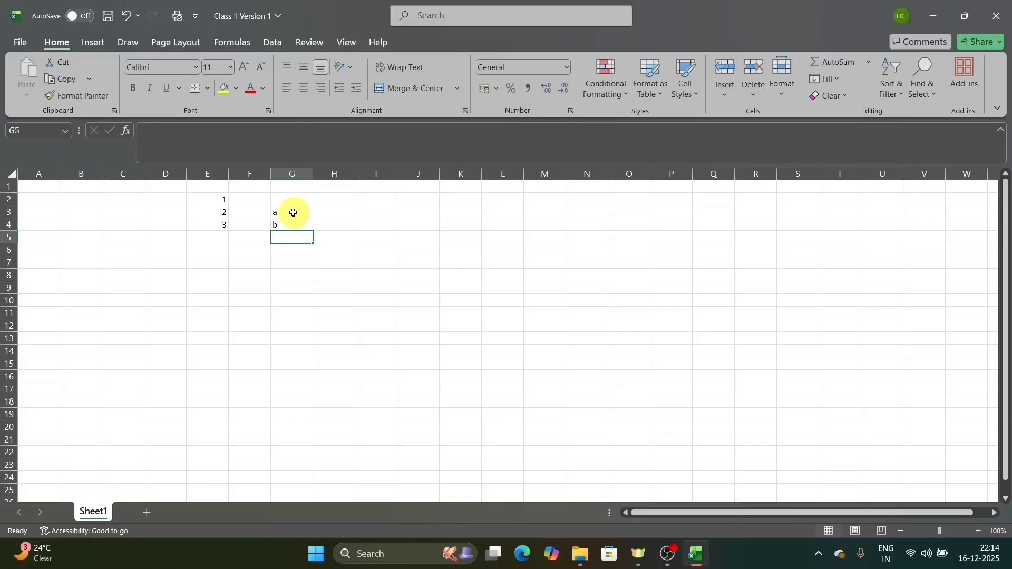
text(c)
key(Return)
click(294, 212)
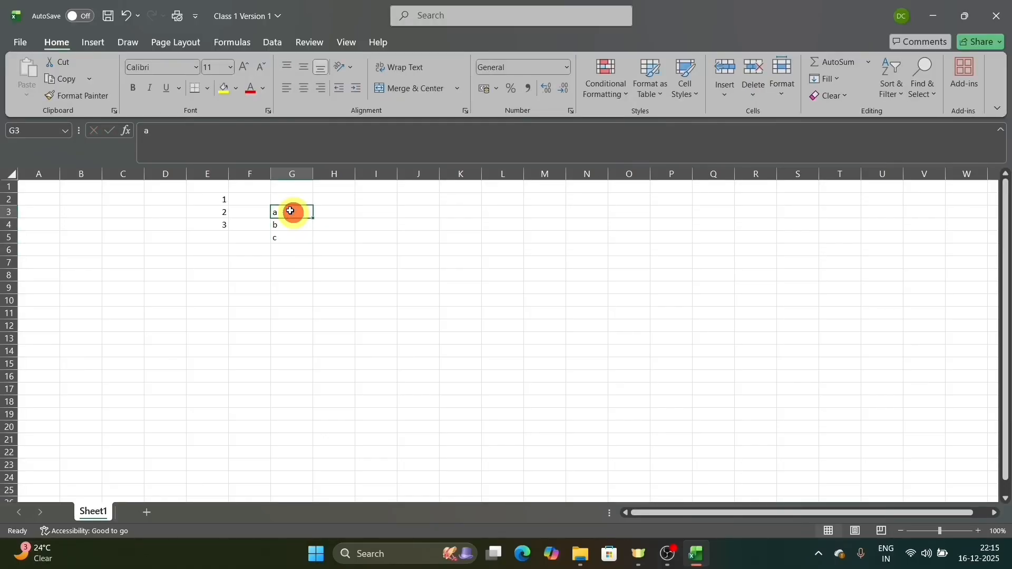
click(233, 261)
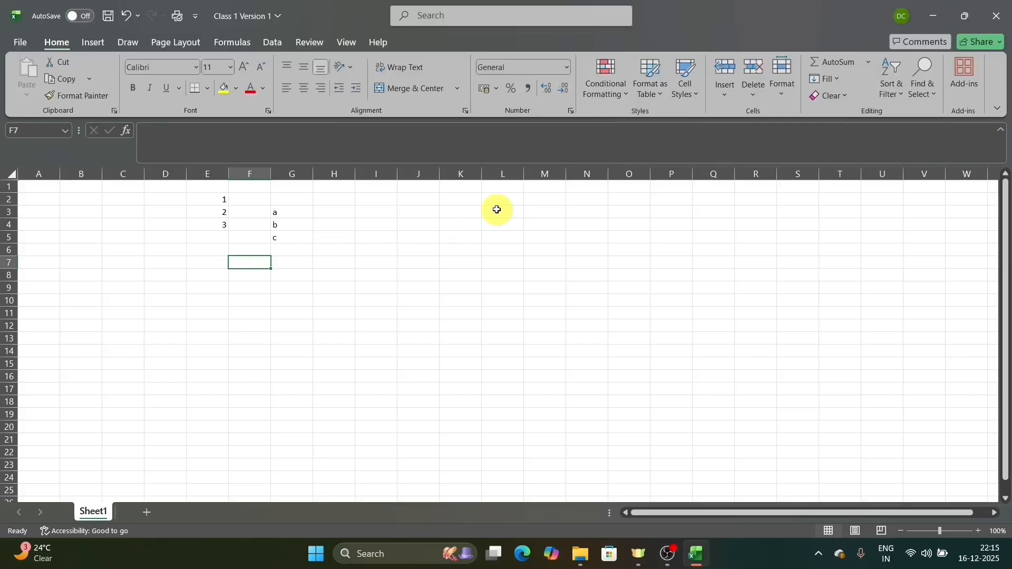
Step: Enter the formula =2+2 in cell E5 and select the cell again to view its formula
click(216, 241)
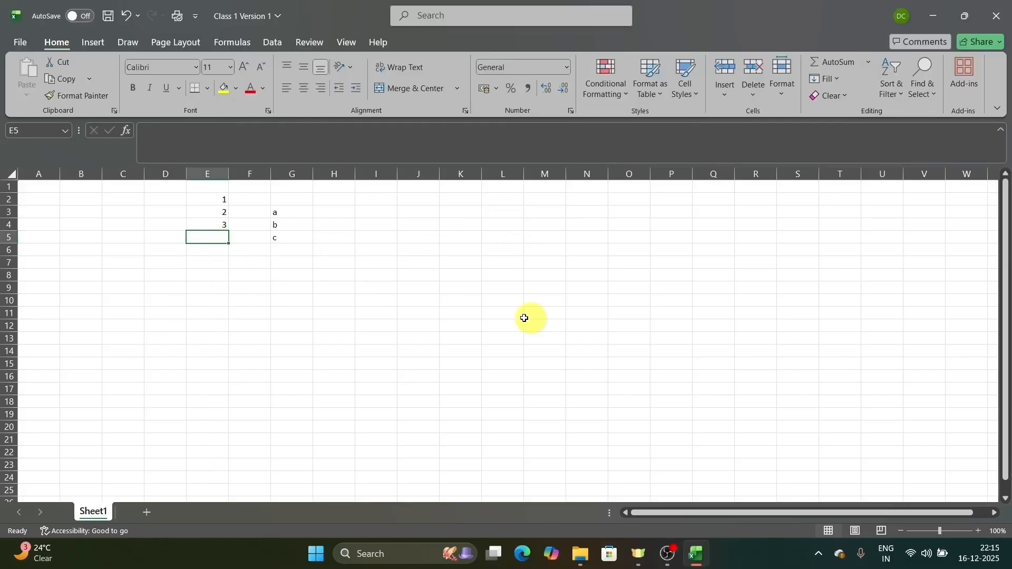
text(=2+2)
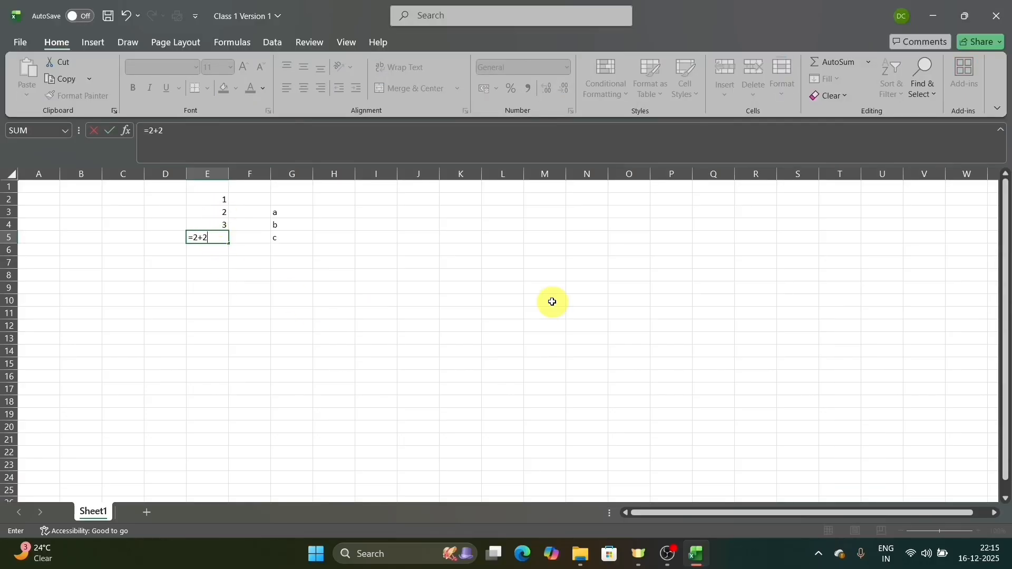
key(Return)
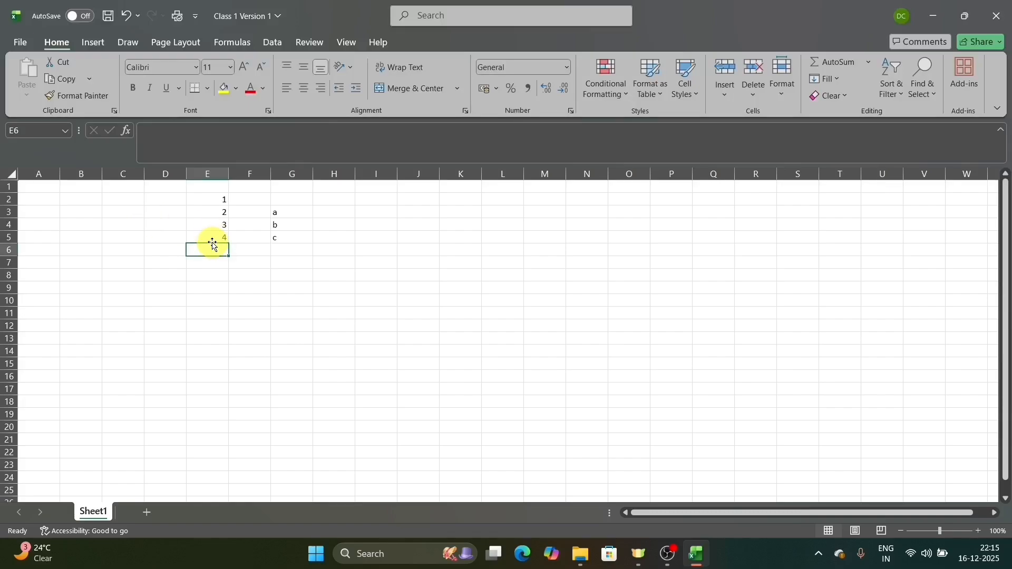
click(214, 238)
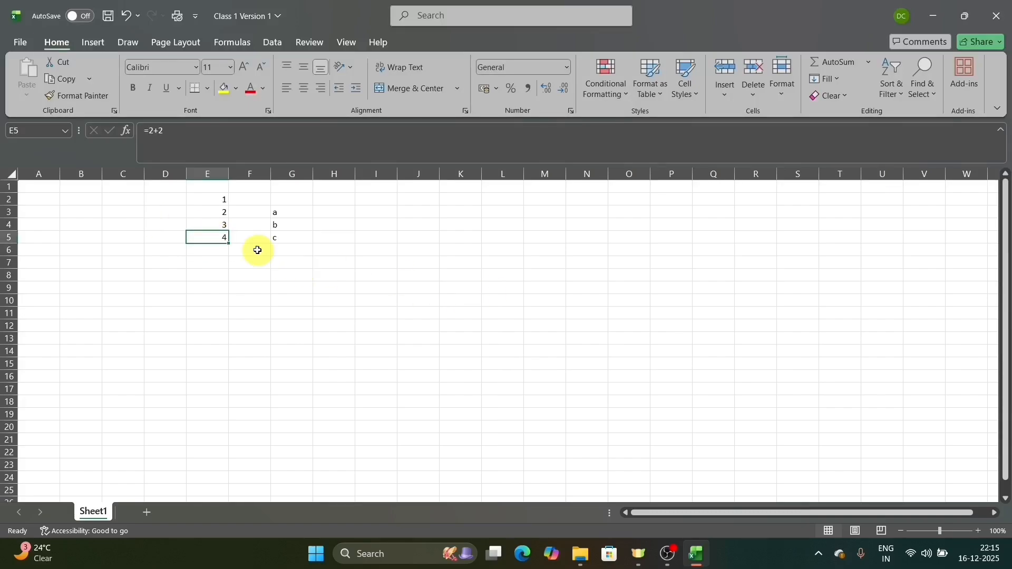
Step: Enter and leave editing of E5's formula, then toggle the formula bar's height, leaving it collapsed to one line
click(261, 135)
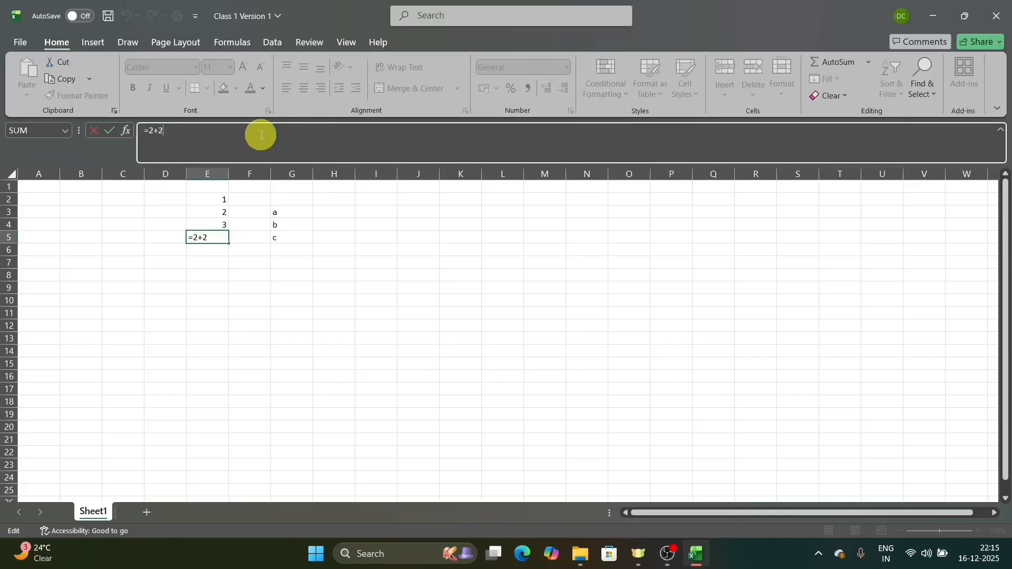
key(Escape)
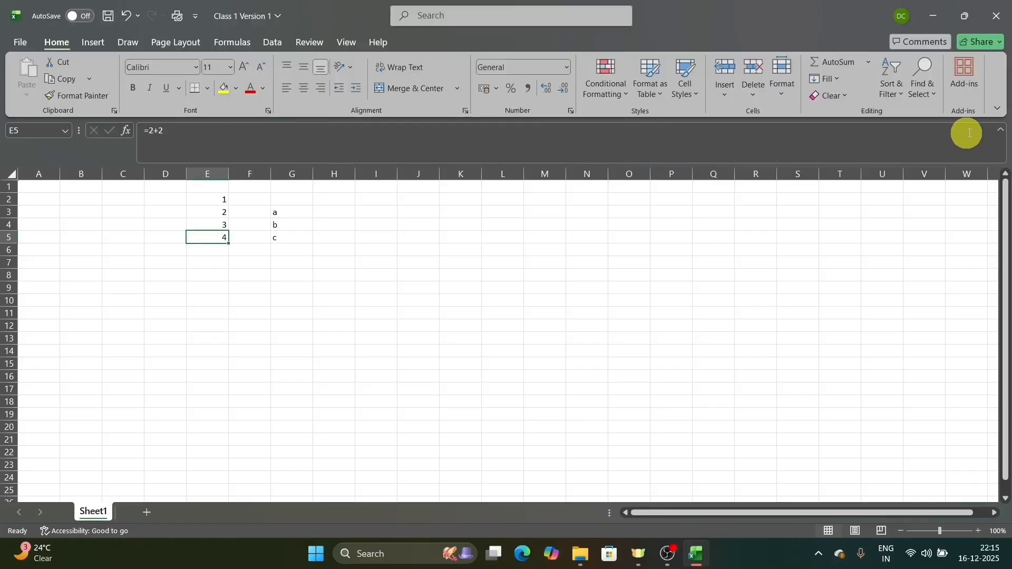
click(999, 129)
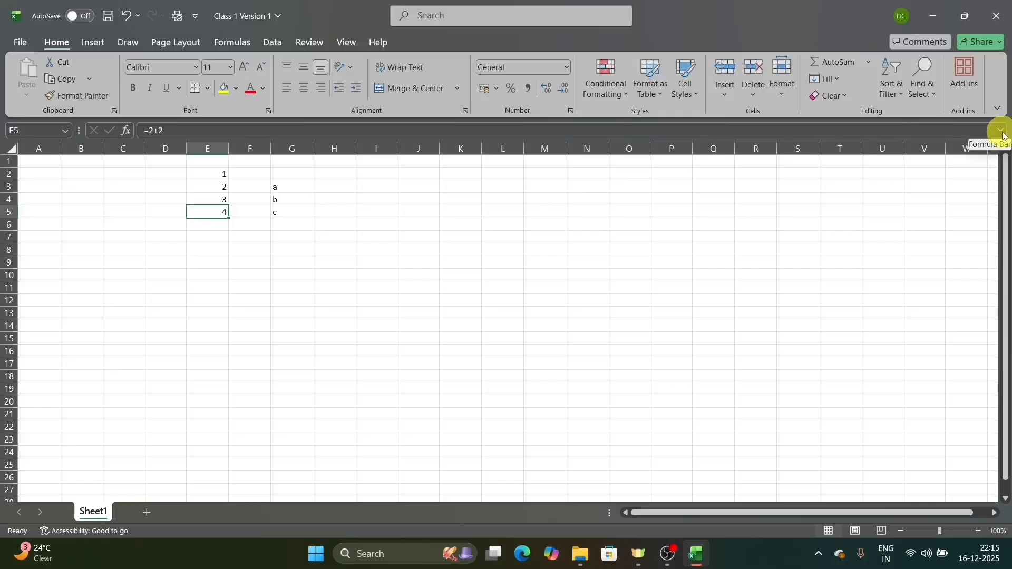
click(1001, 133)
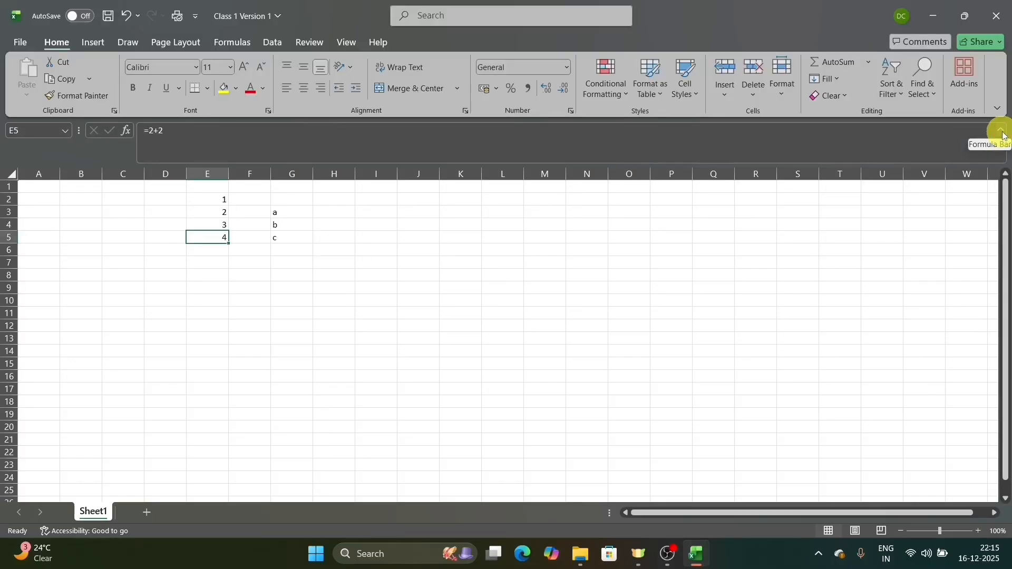
click(1001, 132)
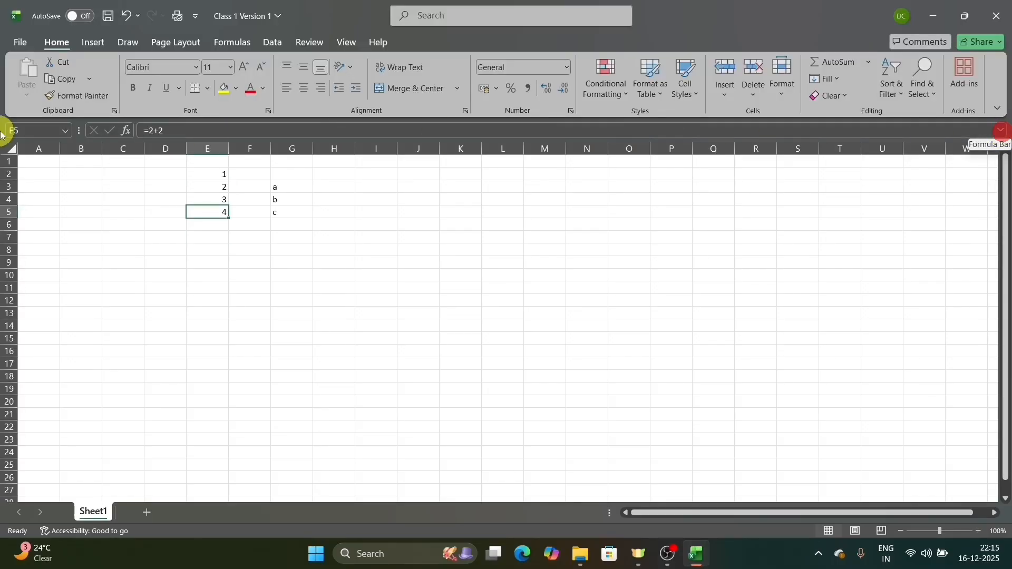
click(390, 292)
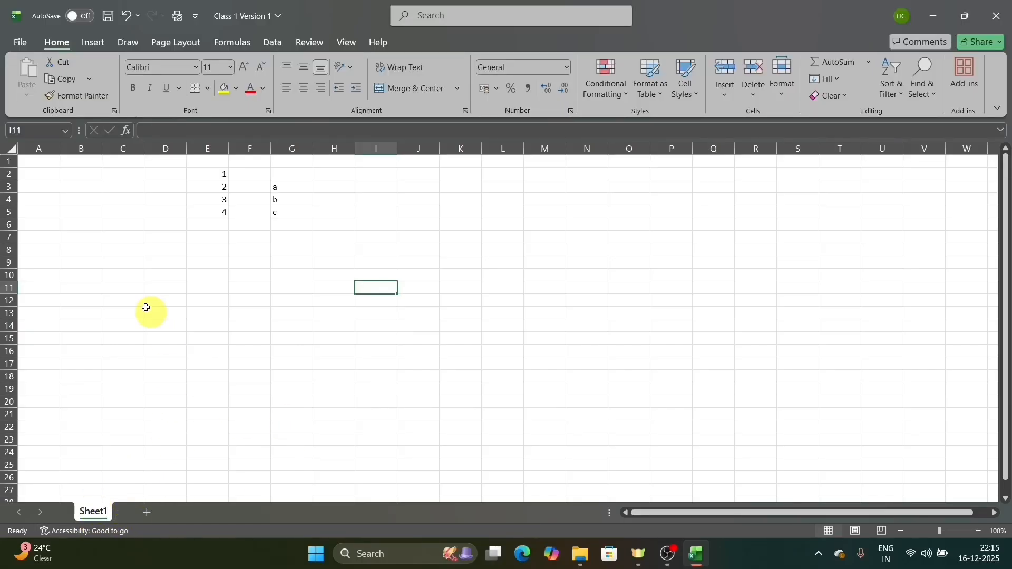
click(67, 174)
click(65, 184)
click(84, 212)
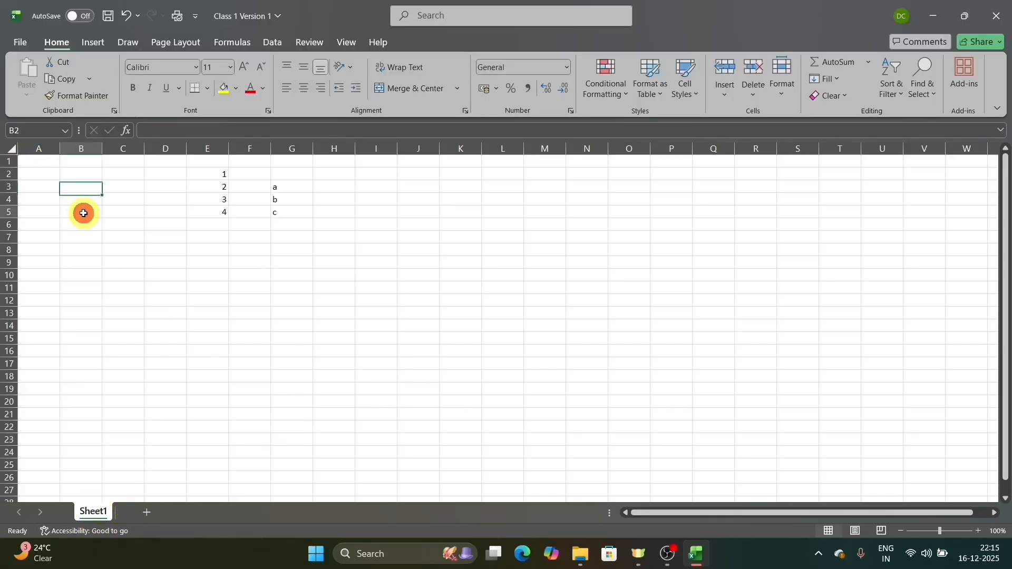
click(46, 164)
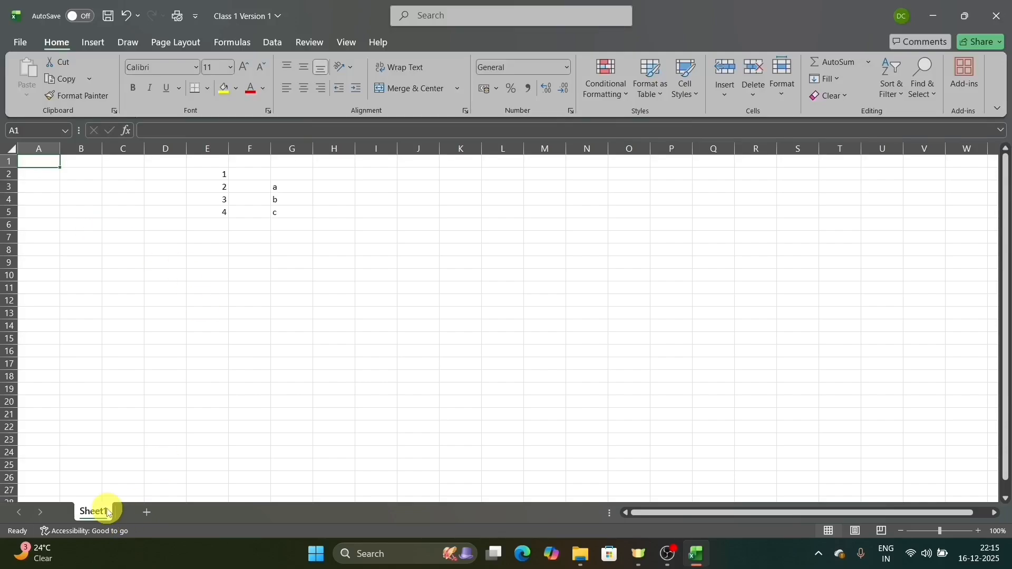
click(138, 311)
click(52, 176)
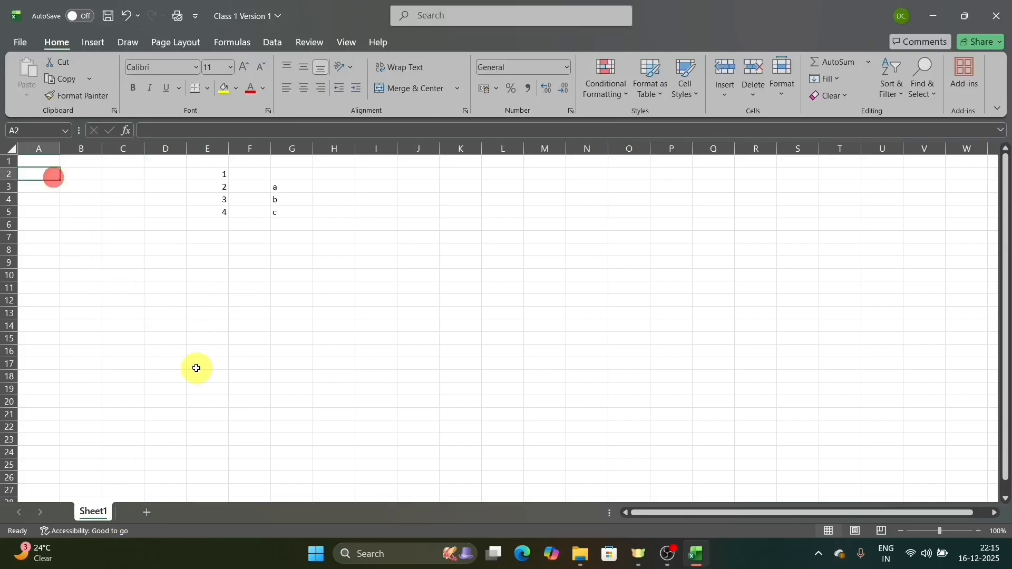
Step: Add three new blank worksheets after Sheet1
click(147, 512)
click(192, 514)
click(232, 512)
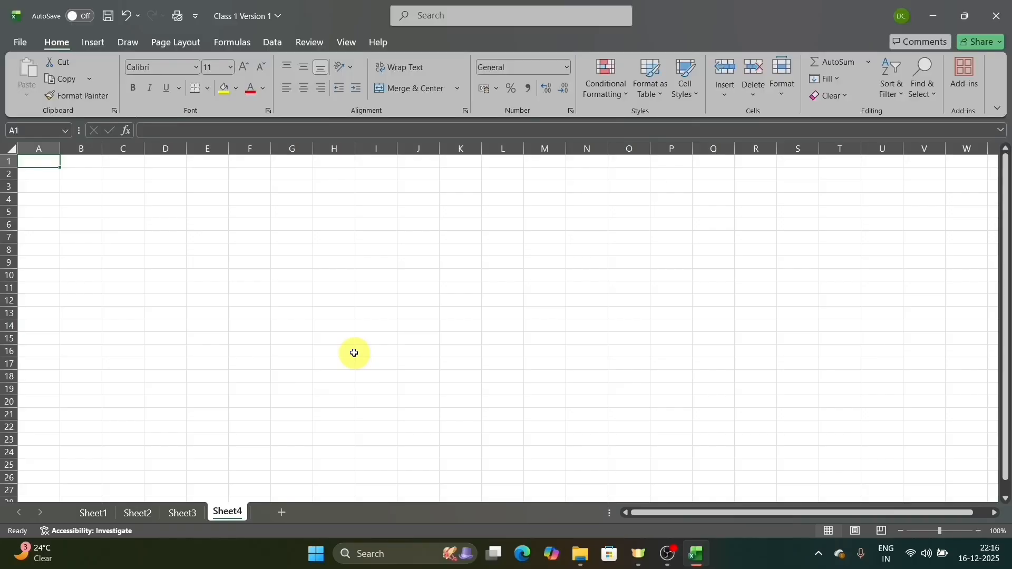
Step: Delete the worksheets Sheet4 and Sheet3 from the workbook
right_click(233, 515)
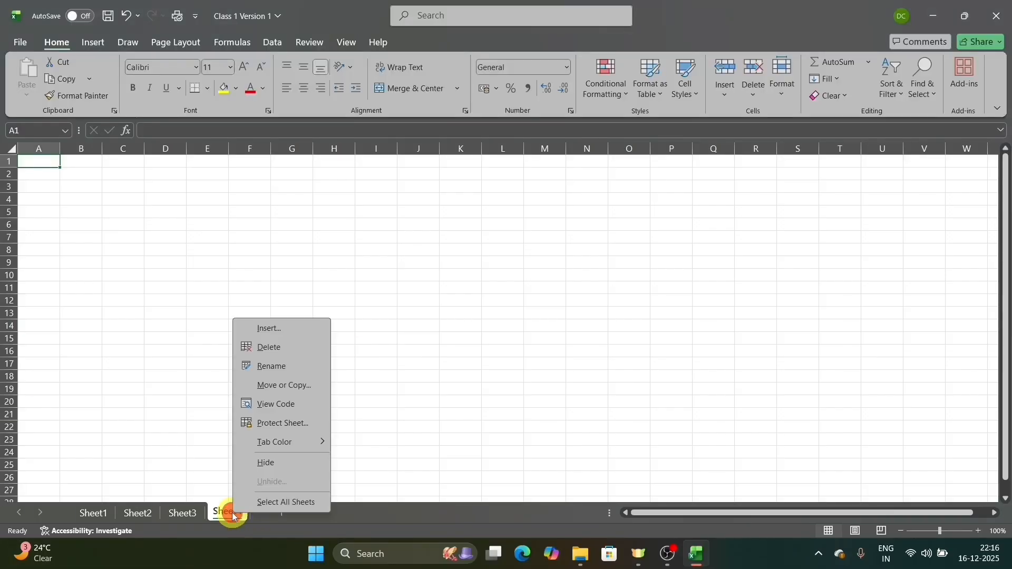
click(304, 349)
right_click(185, 511)
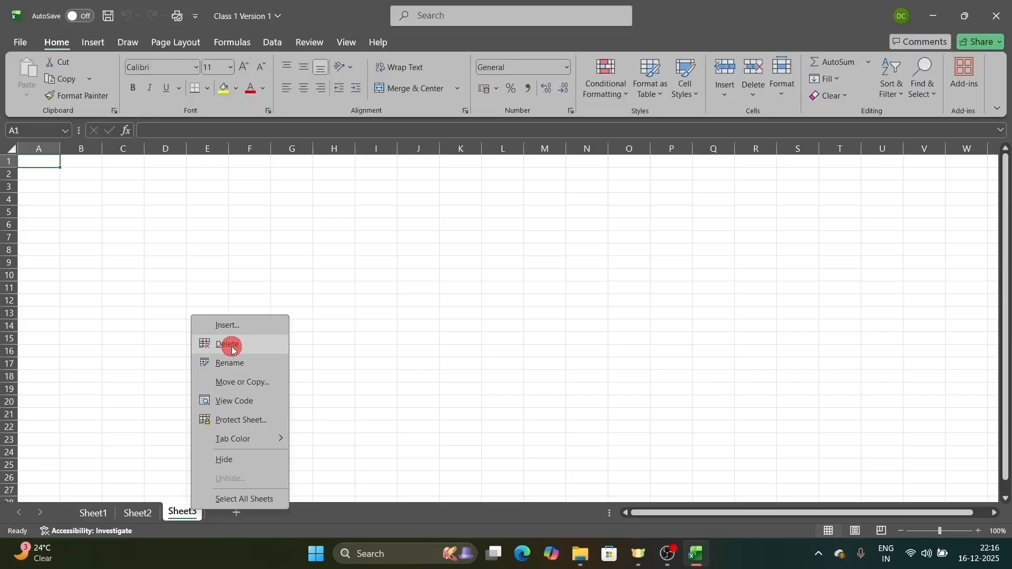
click(228, 345)
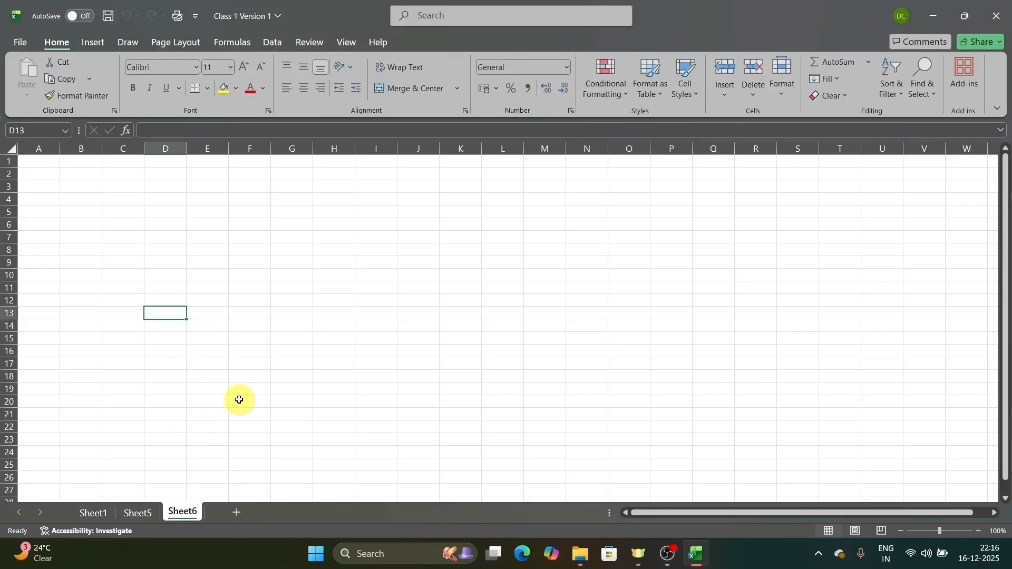
Step: Delete the worksheets Sheet6 and Sheet5 so that only Sheet1 is left
key(alt)
key(e)
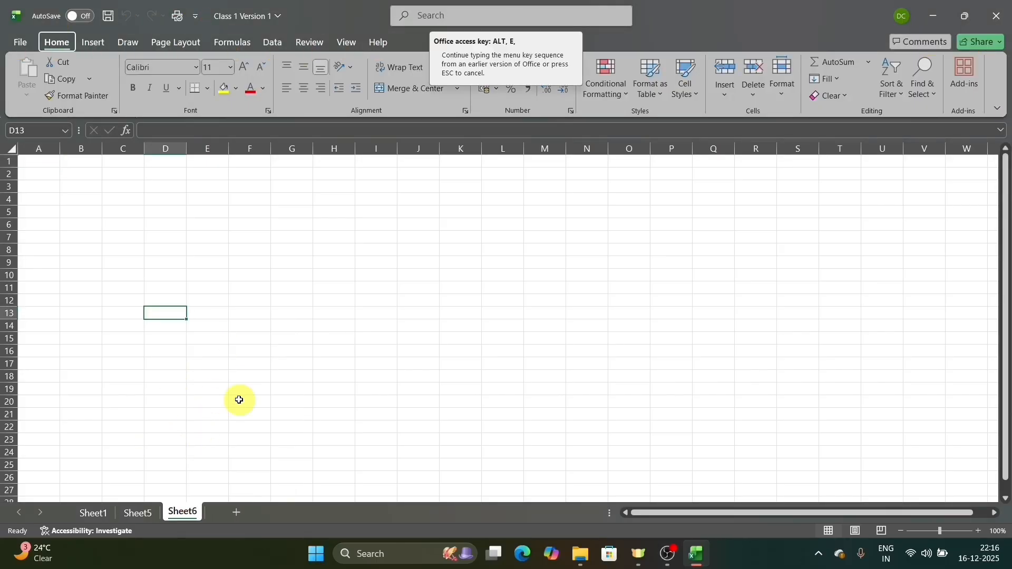
key(l)
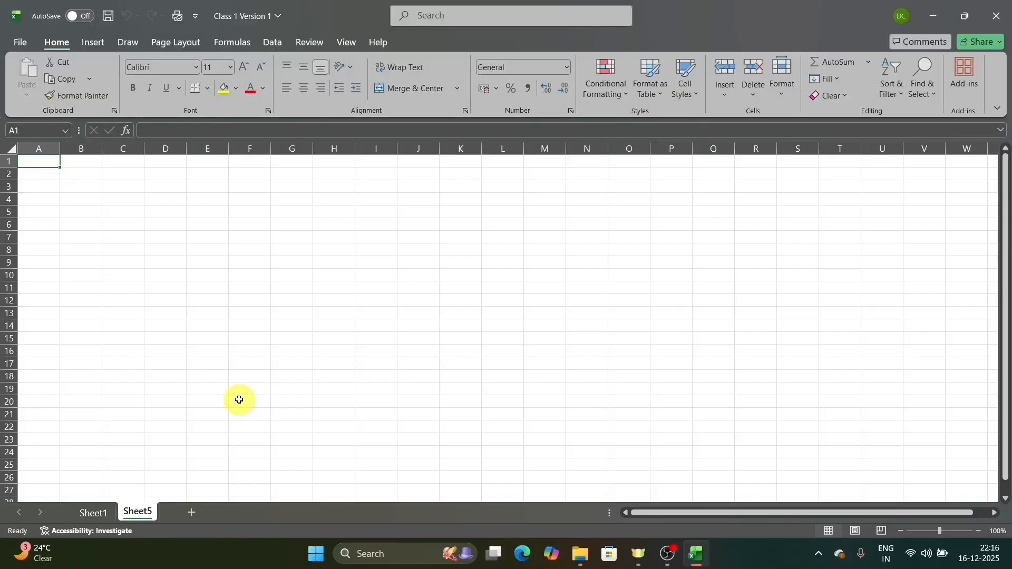
key(alt+e)
key(l)
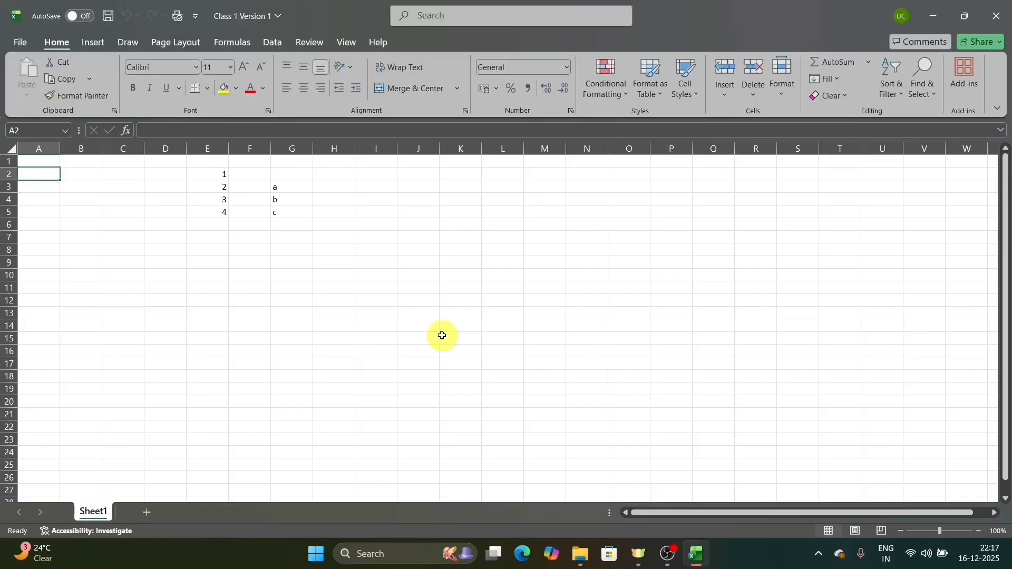
Step: Insert four new worksheets before Sheet1 and add further blank worksheets to the workbook
key(shift+F11)
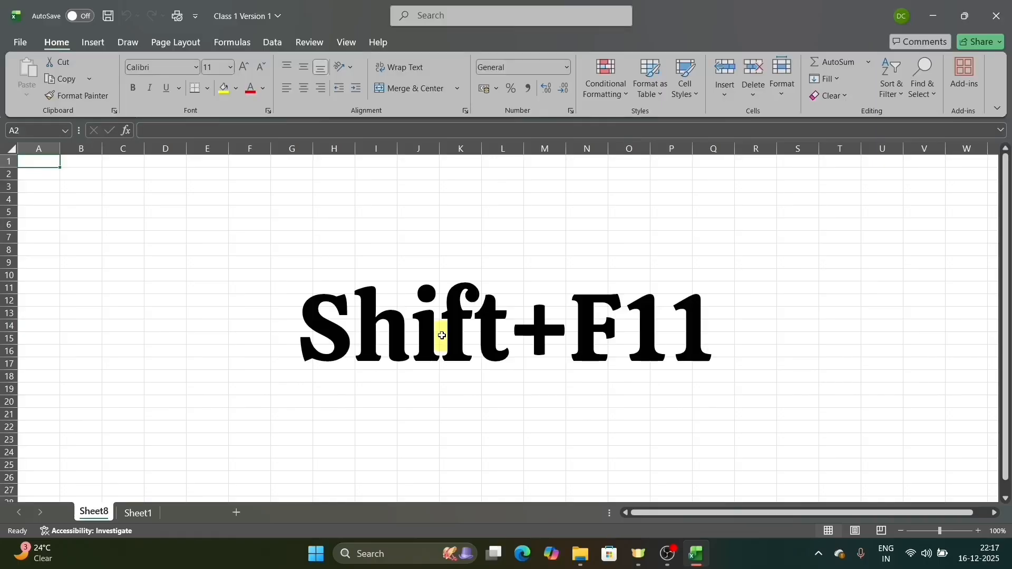
key(shift+F11)
key(shift+F11)
key(shift+F11)
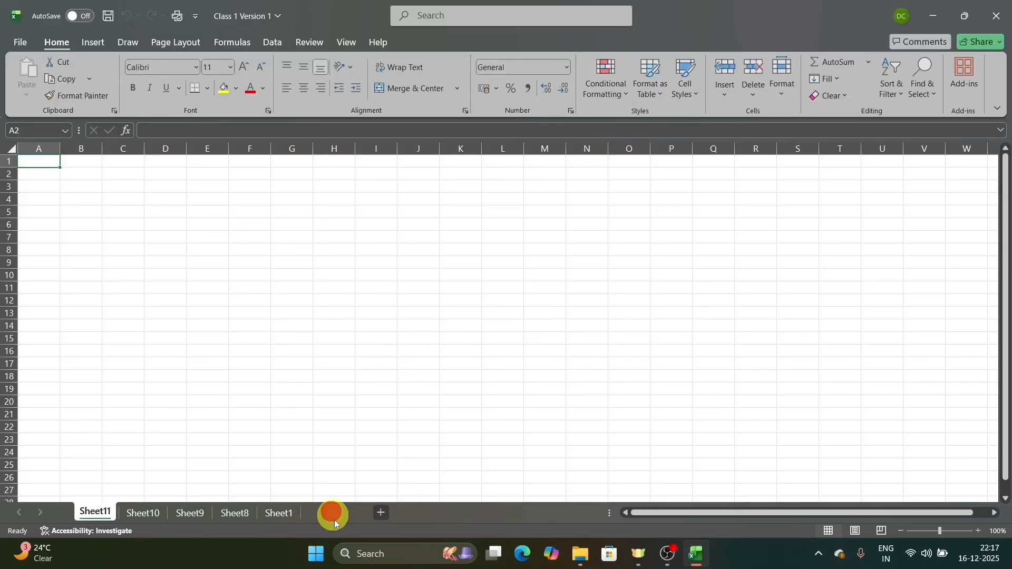
double_click(334, 520)
click(383, 514)
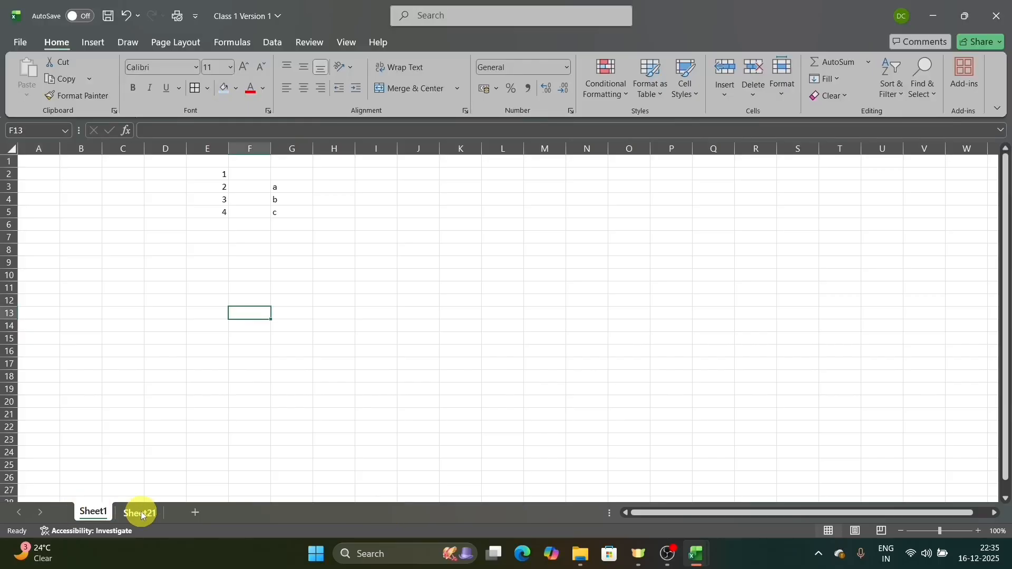
Step: Switch back and forth between Sheet1 and Sheet21, finishing on Sheet21
click(140, 511)
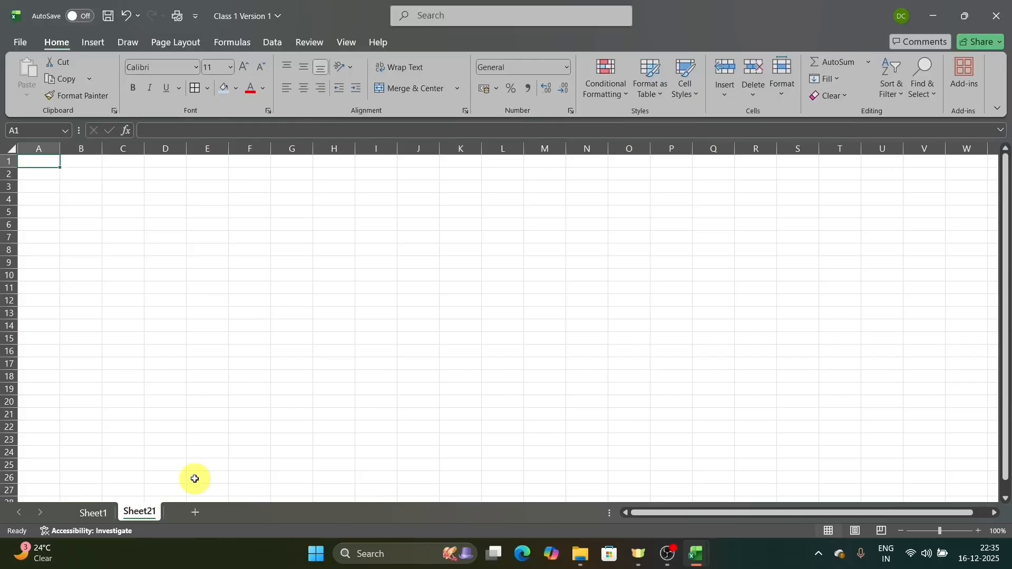
click(93, 513)
click(137, 512)
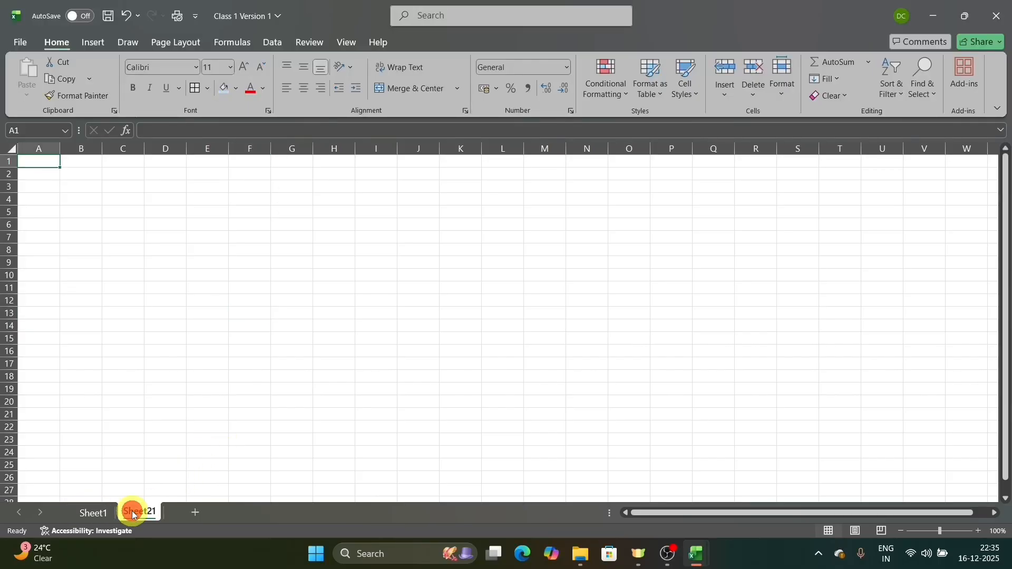
Step: Rename the worksheet Sheet21 as Data
right_click(134, 511)
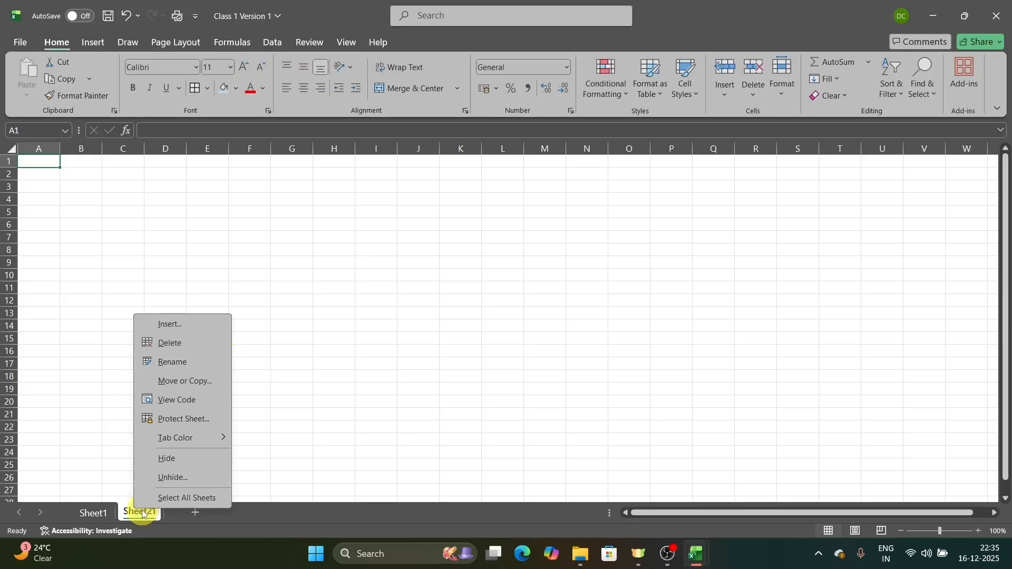
click(193, 363)
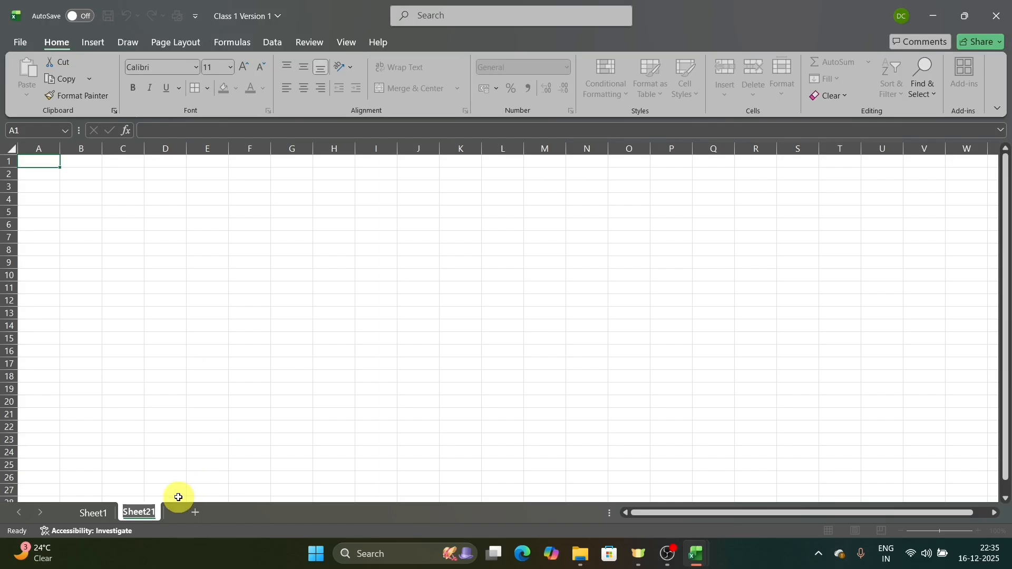
text(Data)
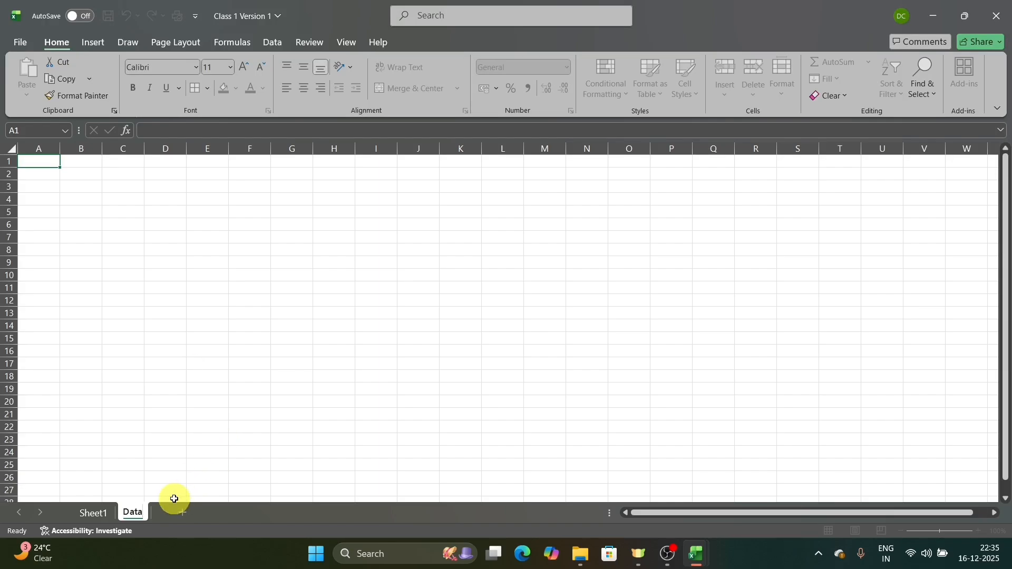
key(Return)
click(159, 378)
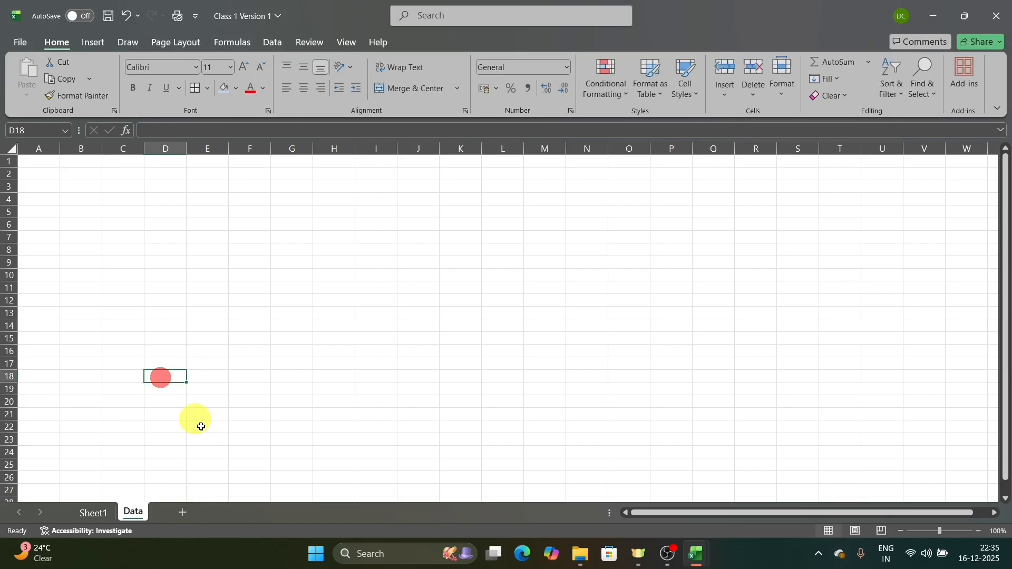
Step: Add a new worksheet after Data and try to give it the same name, Data
click(183, 513)
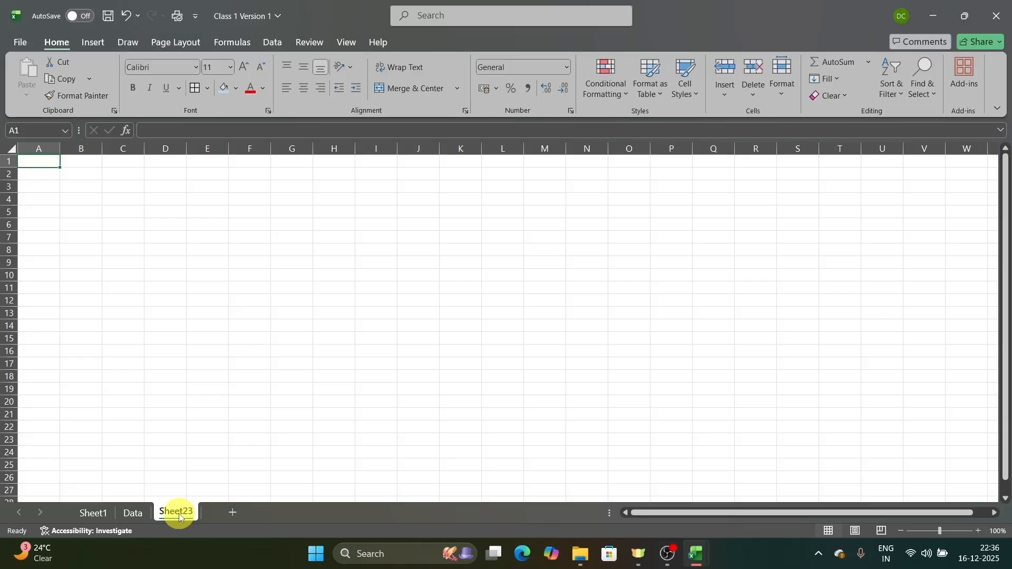
double_click(178, 513)
text(D)
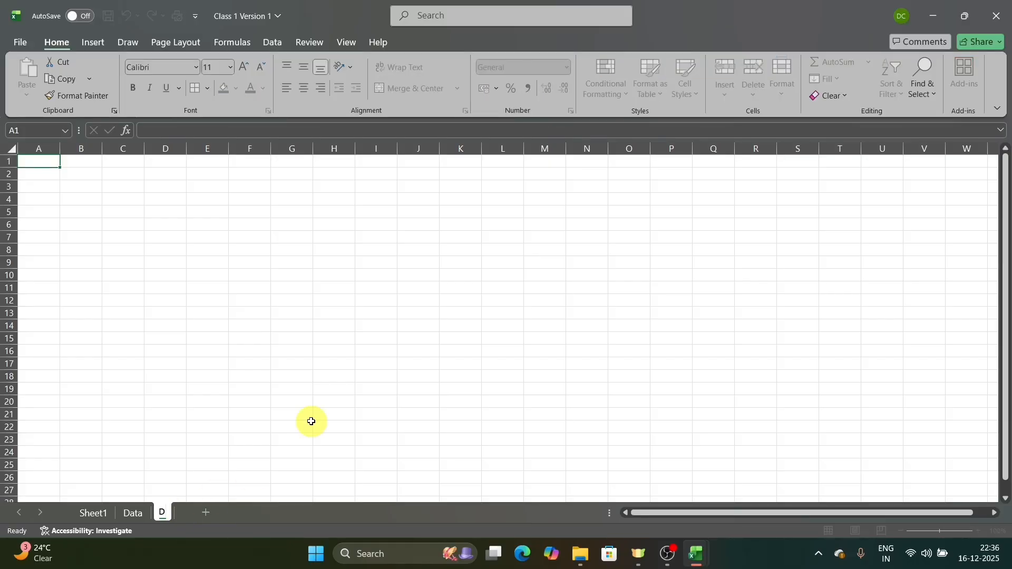
text(ATA)
key(BackSpace)
key(BackSpace)
key(BackSpace)
text(ata)
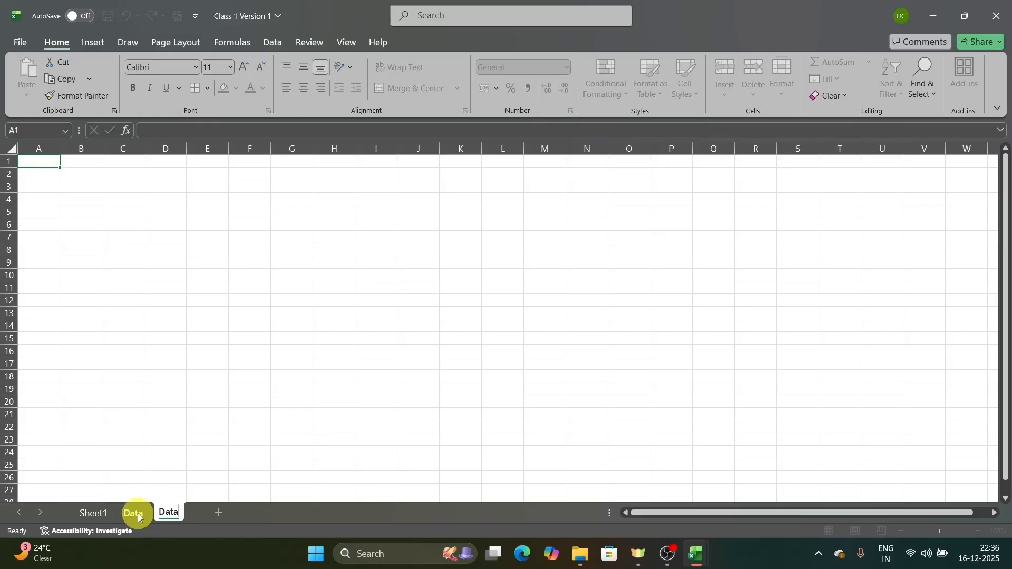
click(244, 427)
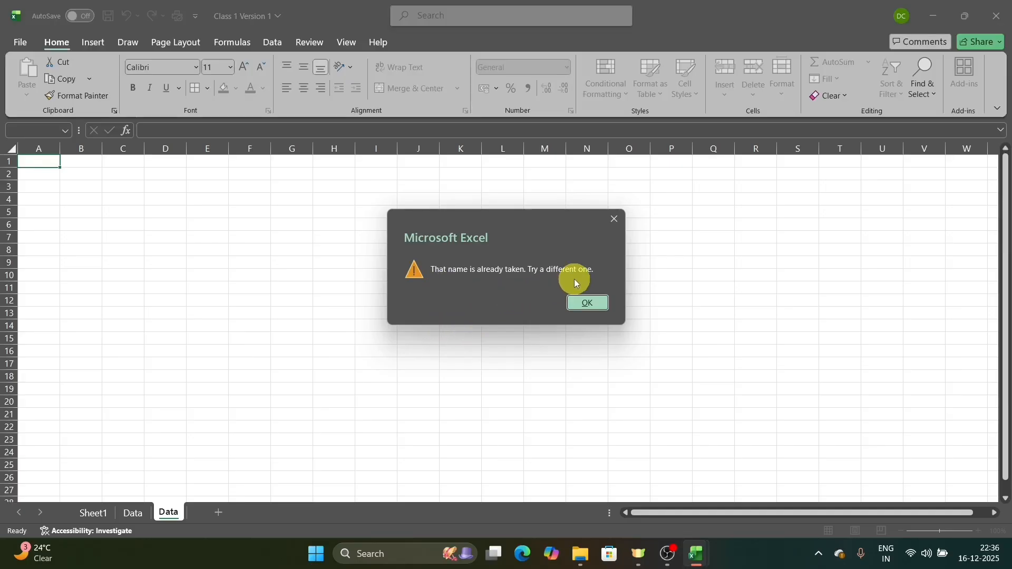
click(624, 218)
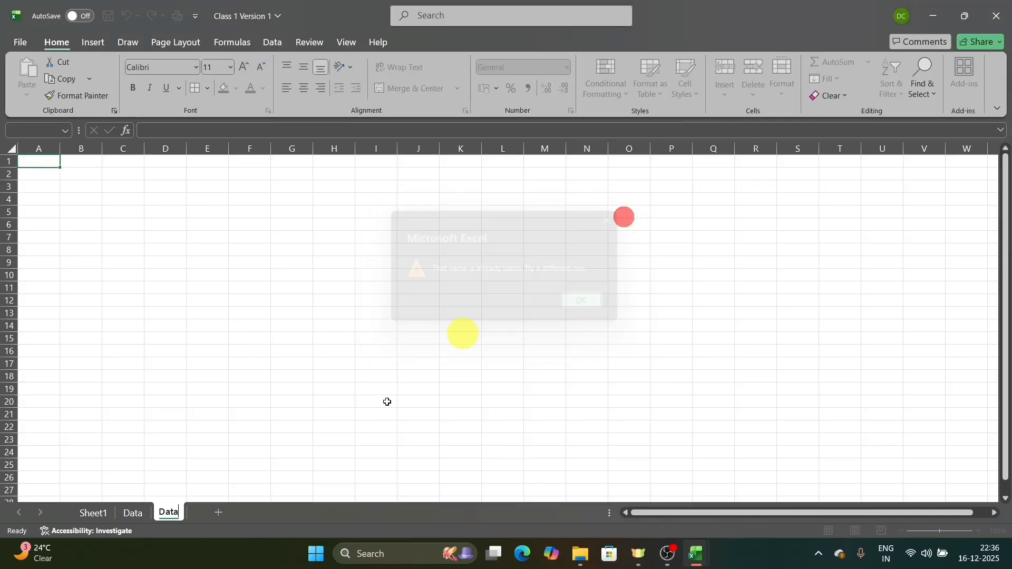
Step: Name the newly added worksheet Data1 instead
click(179, 507)
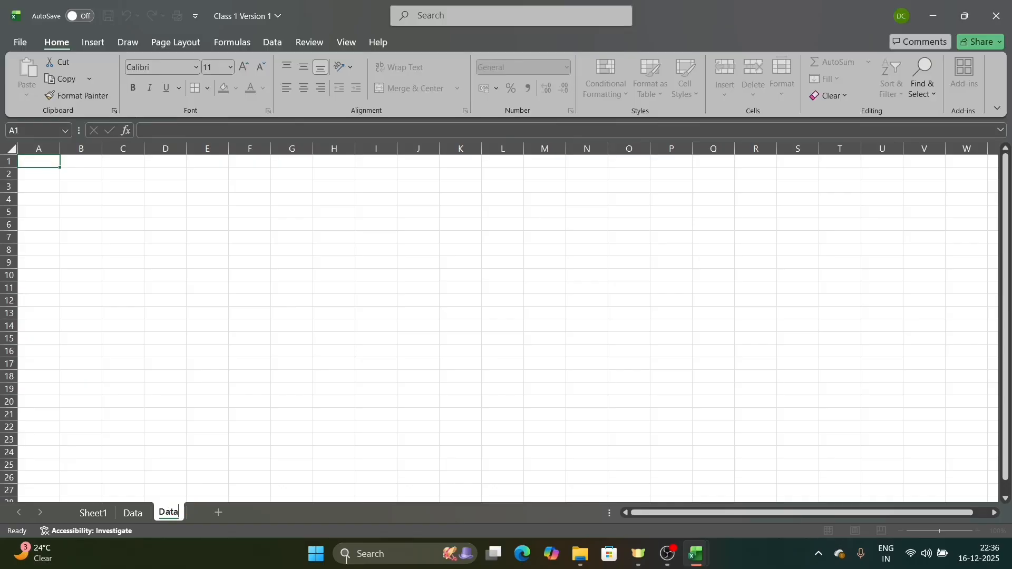
text(1)
key(Return)
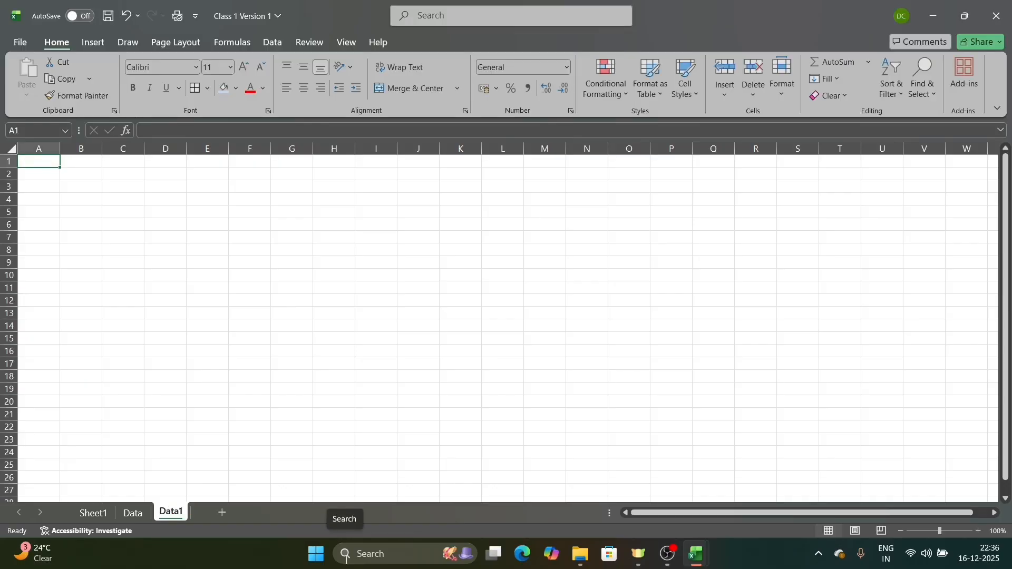
click(193, 448)
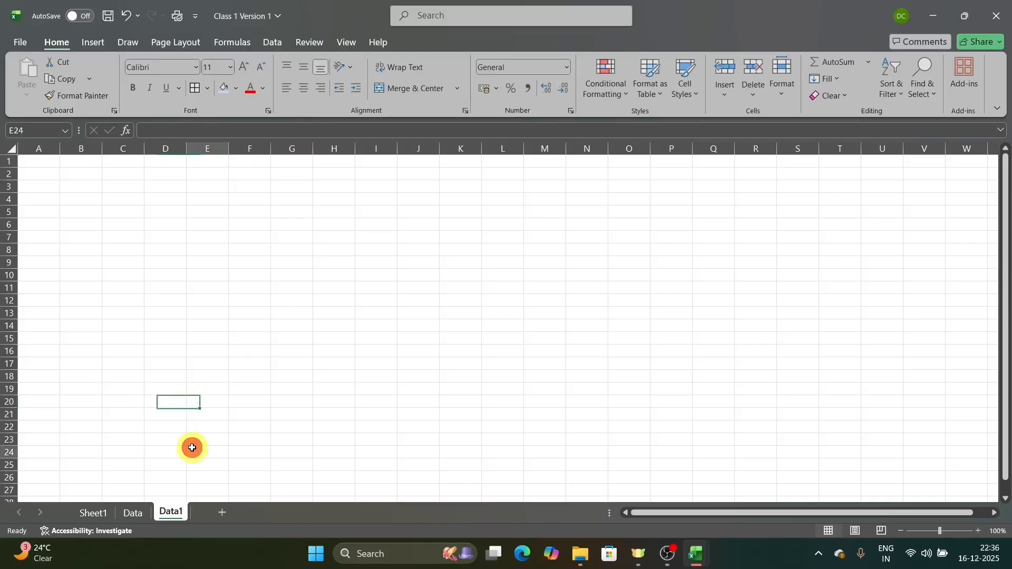
Step: Add another blank worksheet after Data1
click(222, 512)
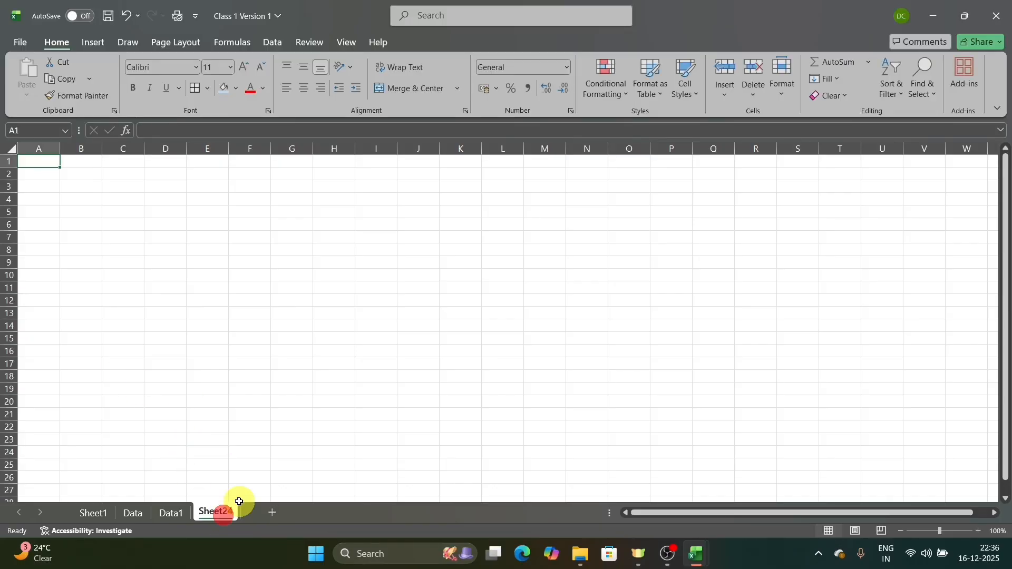
right_click(214, 510)
click(387, 332)
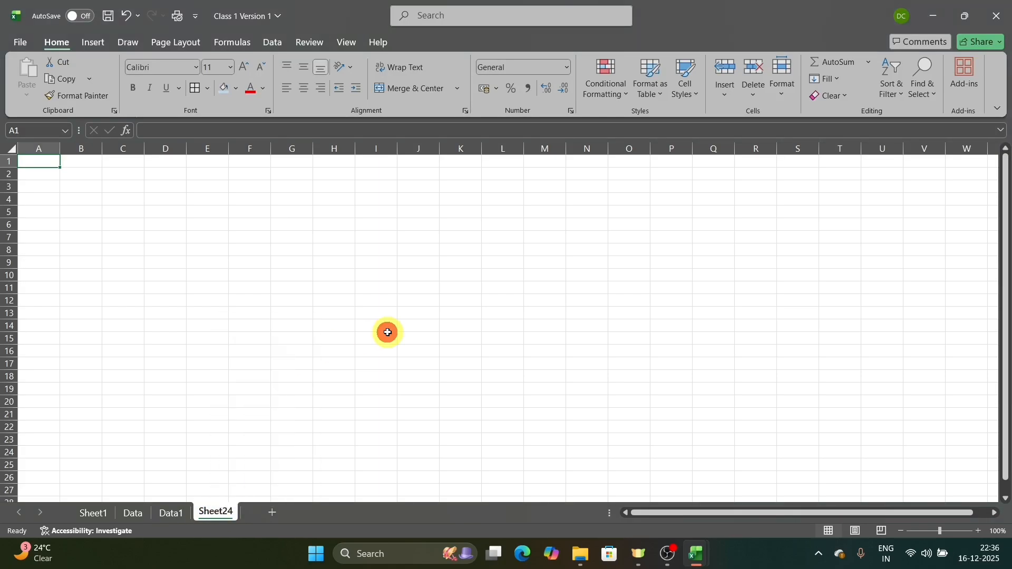
Step: Rename the worksheet Sheet24 as Date3
click(216, 514)
double_click(215, 513)
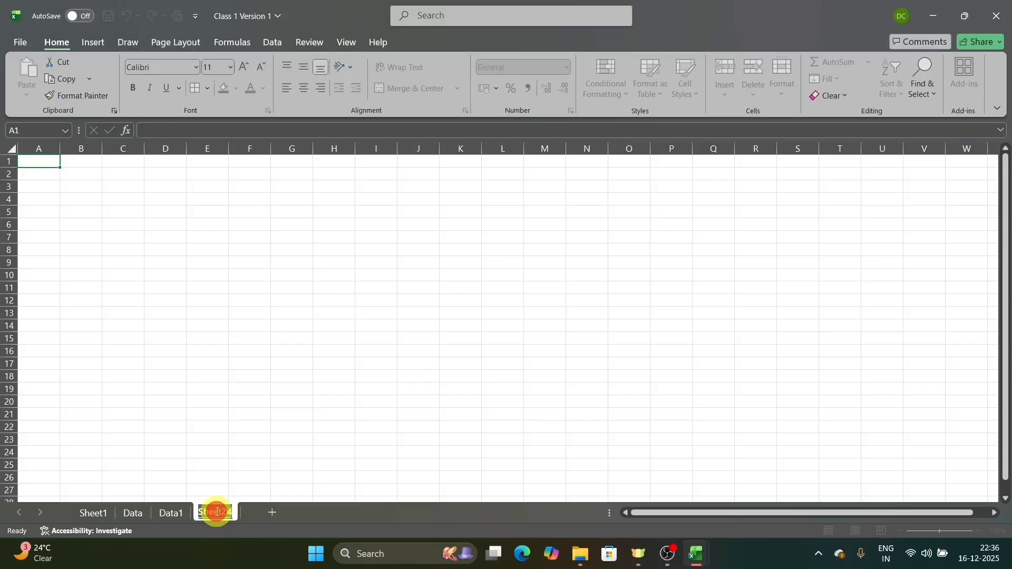
text(Date3)
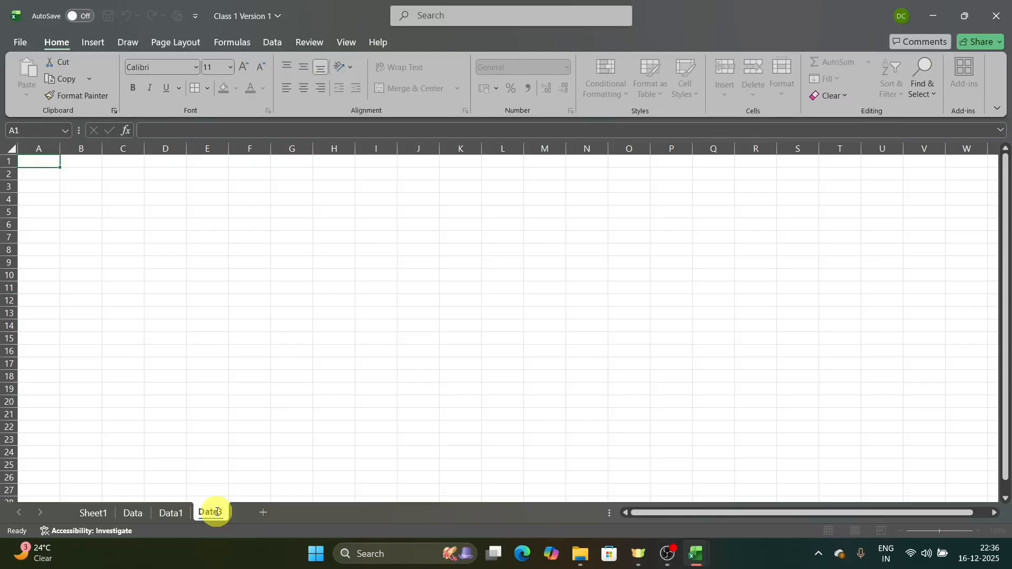
click(248, 388)
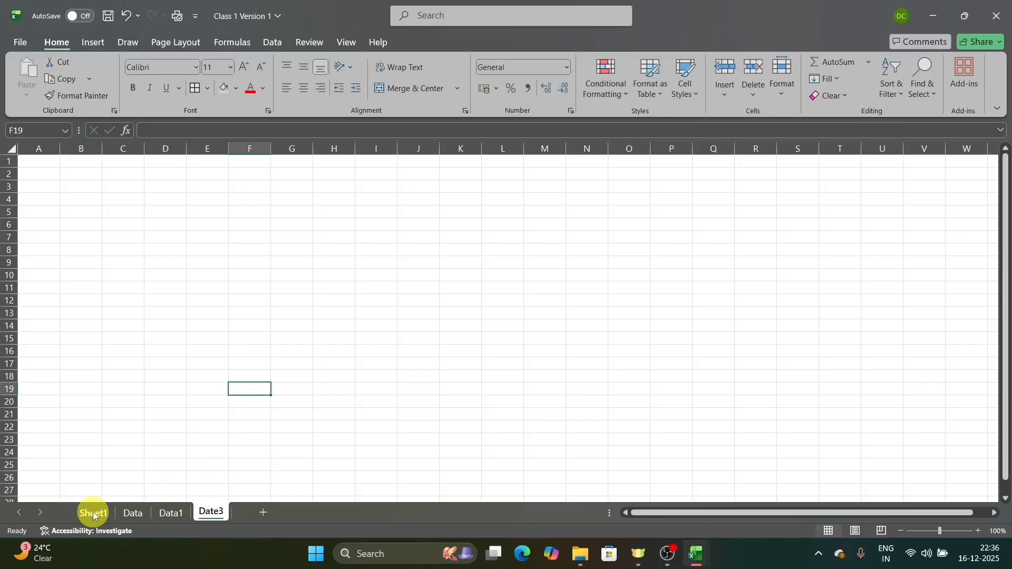
right_click(210, 512)
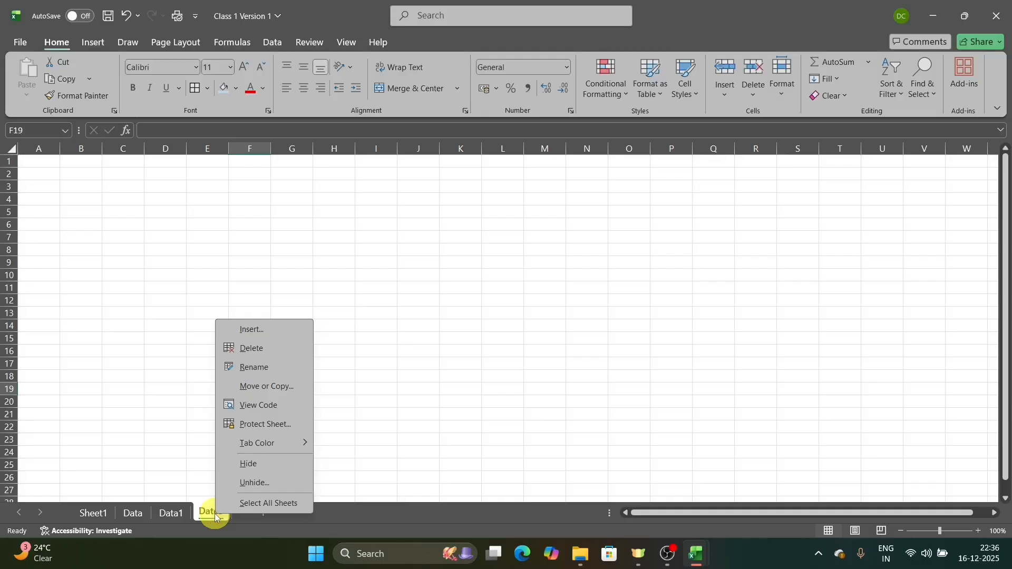
click(142, 485)
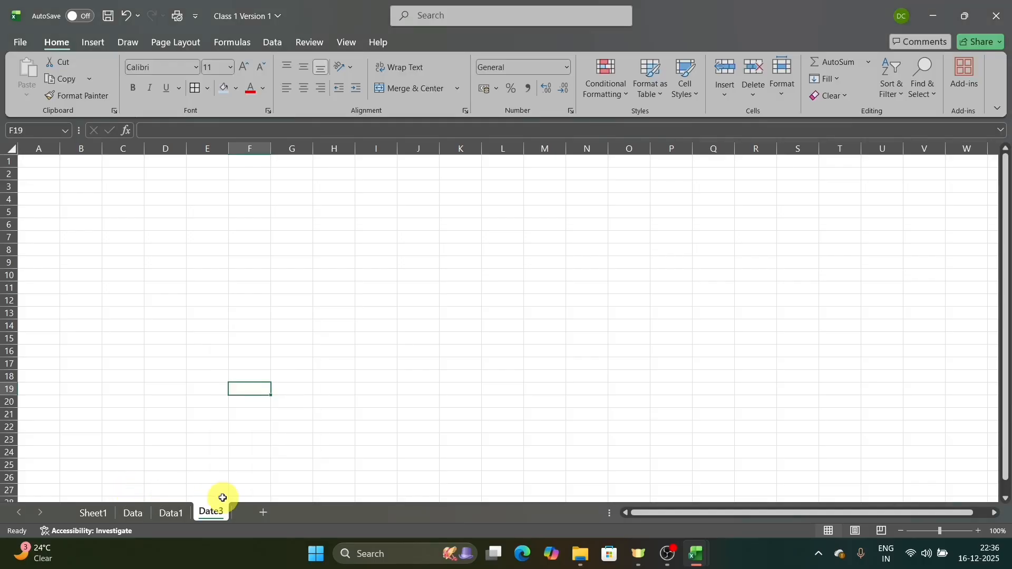
Step: Rename the worksheet Date3 as Summary
double_click(204, 512)
text(S)
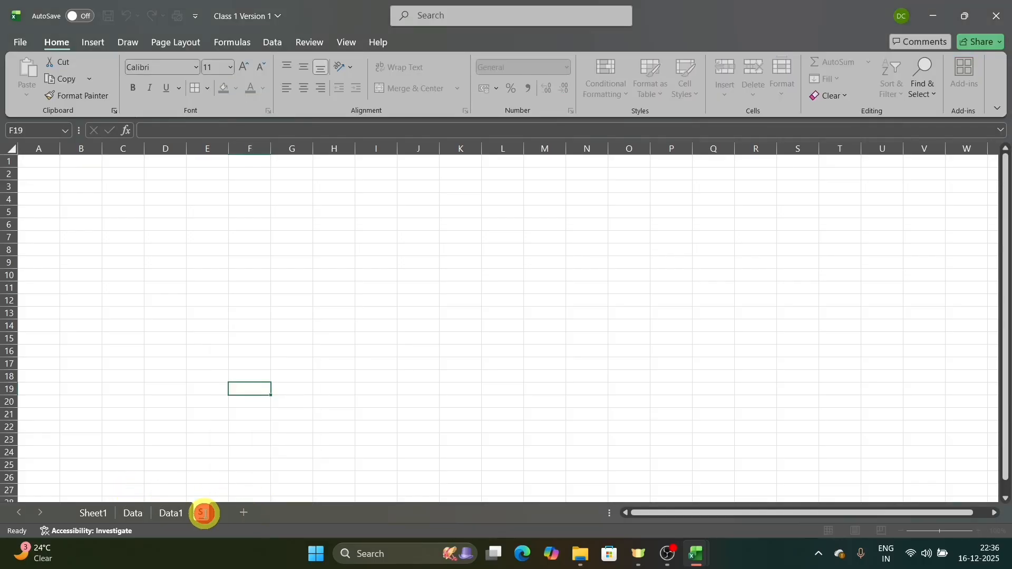
text(nmmary)
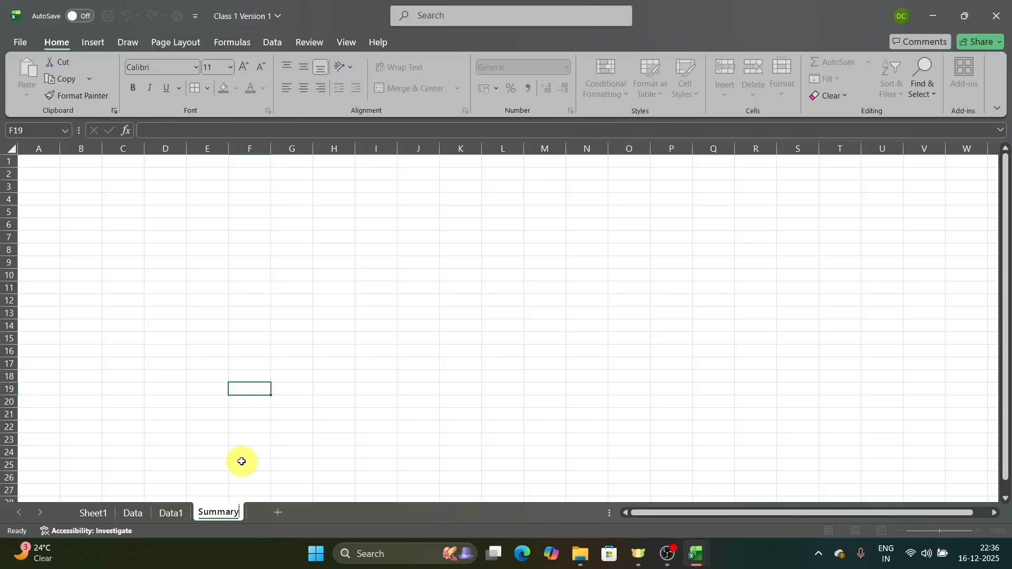
click(246, 453)
Step: Give the Summary worksheet tab a dark blue theme color
right_click(216, 514)
mouse_move(282, 443)
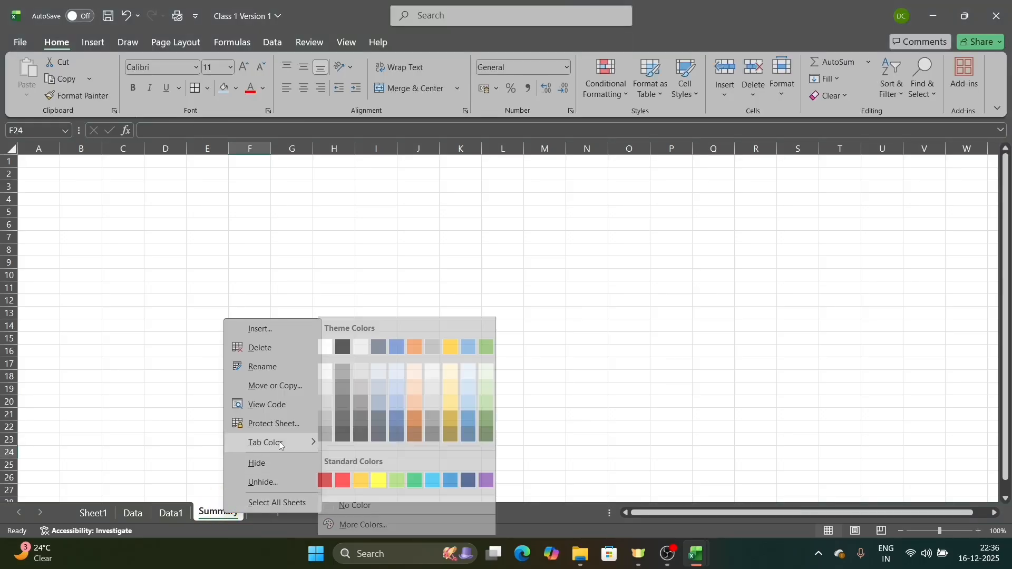
click(405, 426)
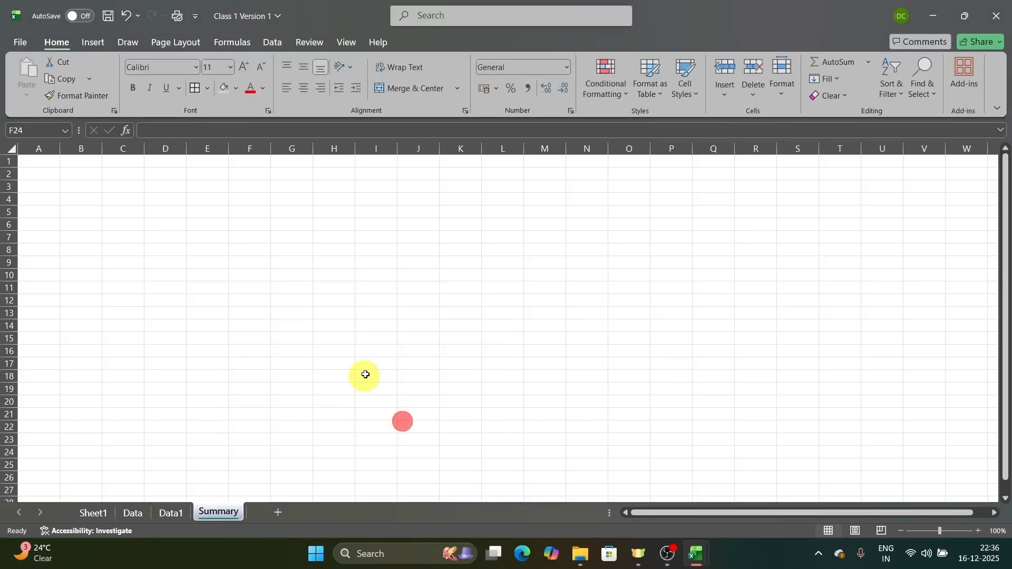
click(369, 376)
right_click(216, 513)
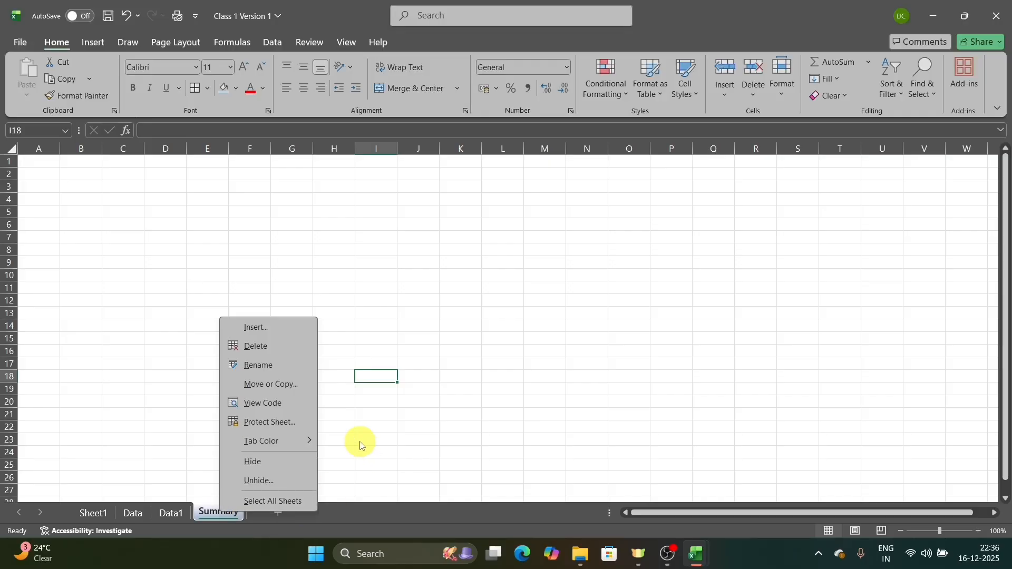
click(392, 398)
Step: Enter the numbers 1 to 5 down cells F4 to F8 of the Summary sheet
click(269, 198)
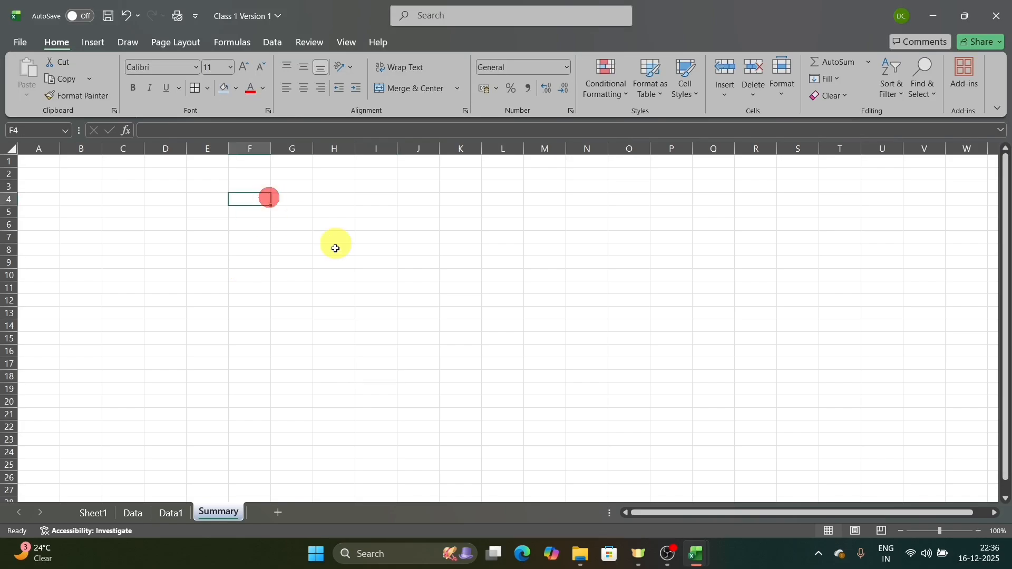
text(1)
key(Return)
text(2)
key(Return)
text(3)
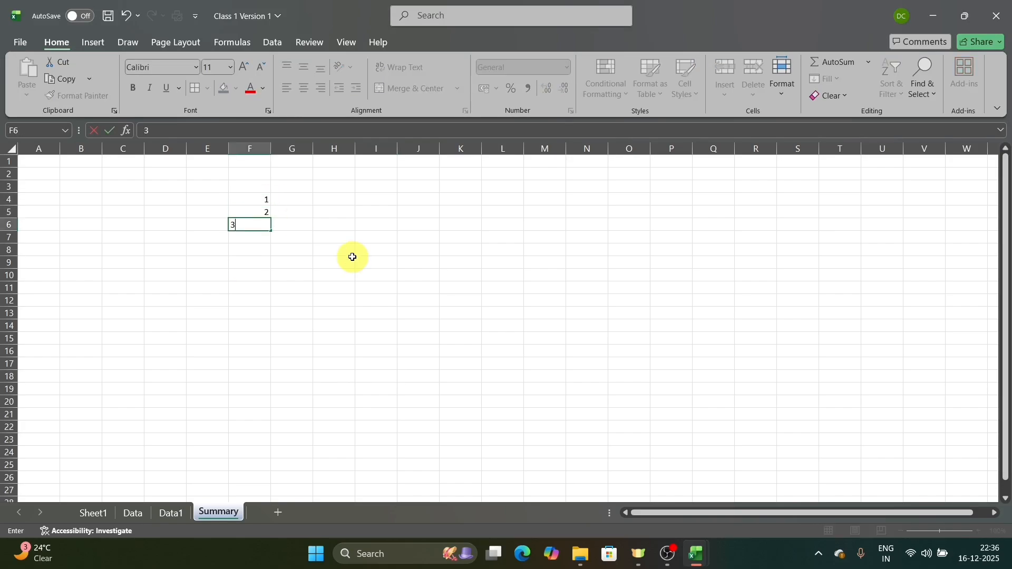
key(Return)
text(4)
key(Return)
text(5)
key(Return)
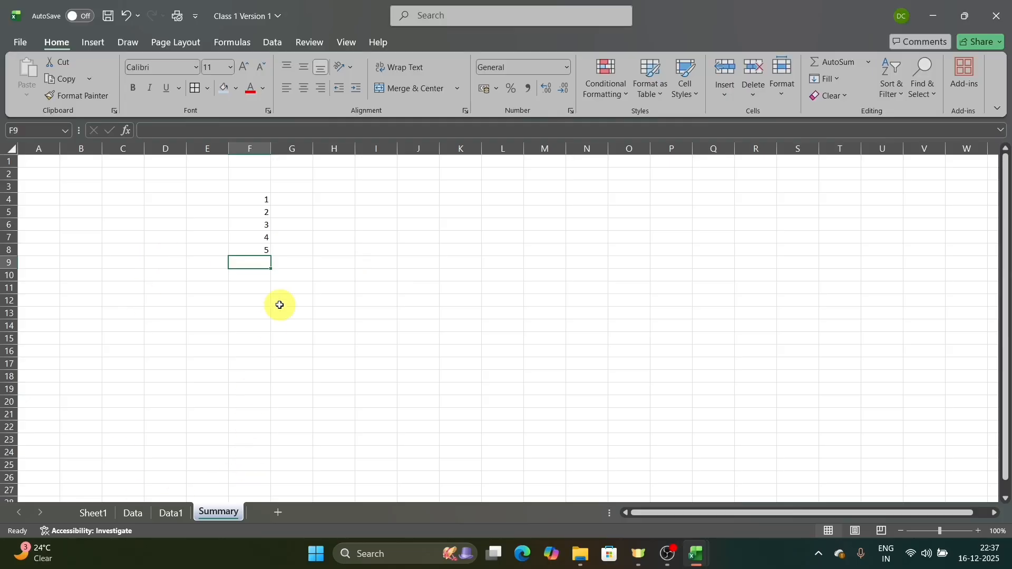
Step: Protect the Summary sheet with a password and confirm the password, keeping the default permissions
click(279, 304)
right_click(218, 511)
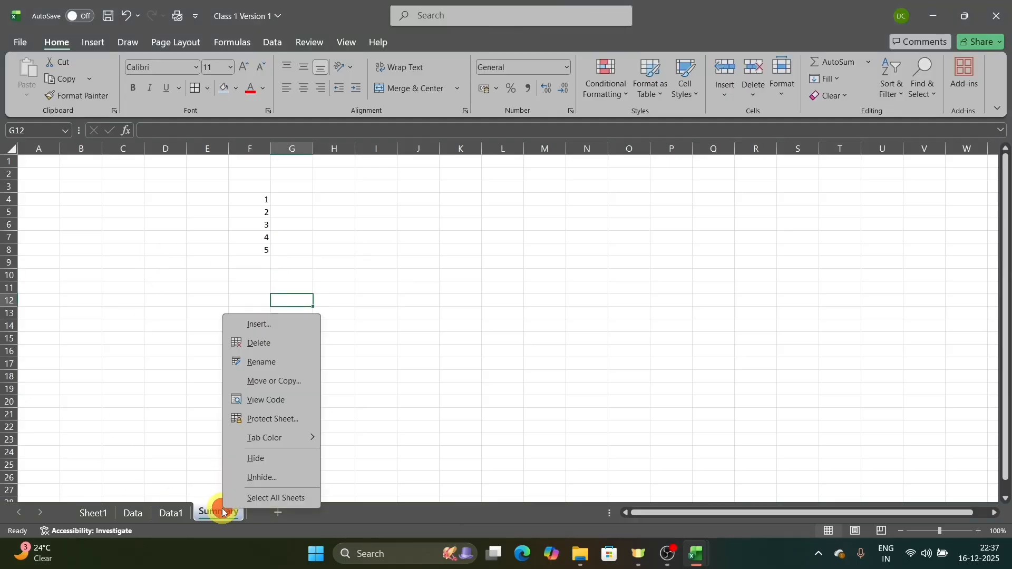
click(277, 421)
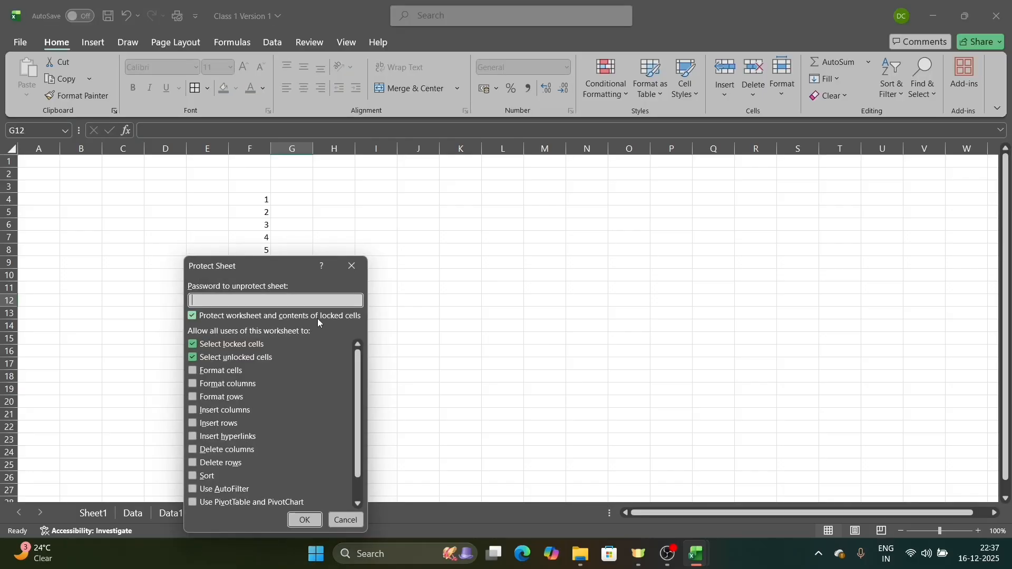
click(304, 520)
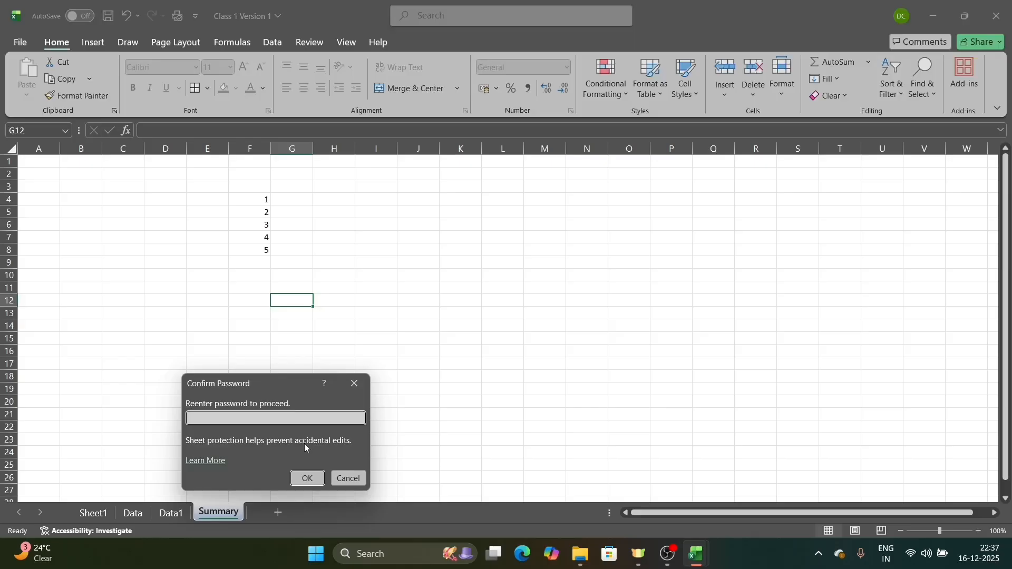
click(308, 478)
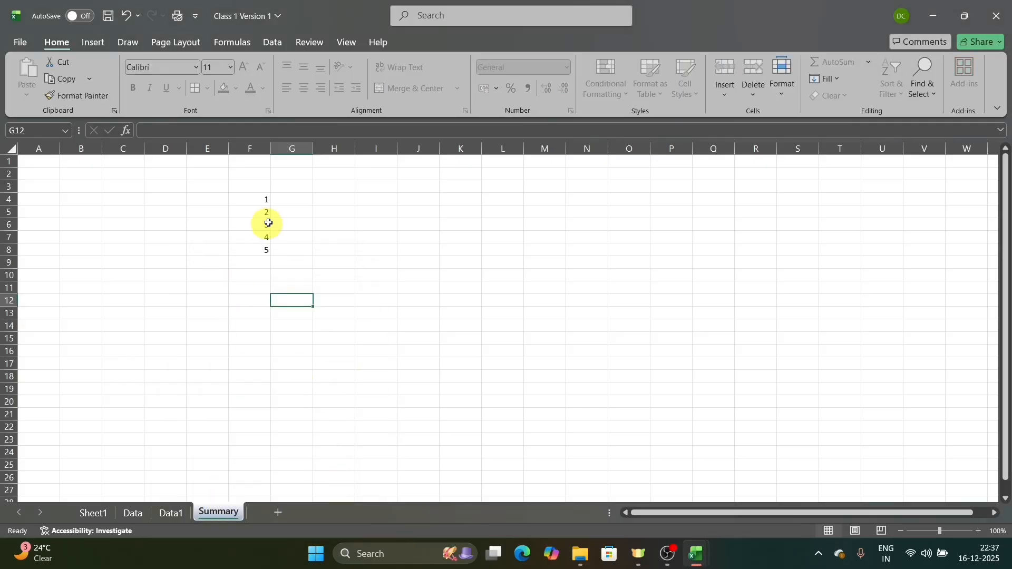
Step: Try to change the value in cell F8 of the protected Summary sheet
click(267, 247)
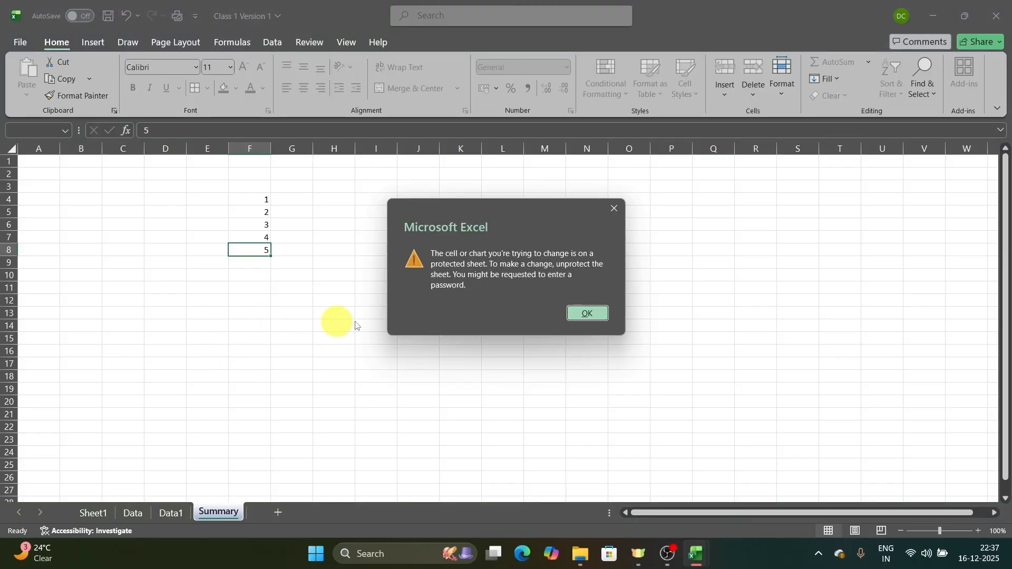
click(202, 302)
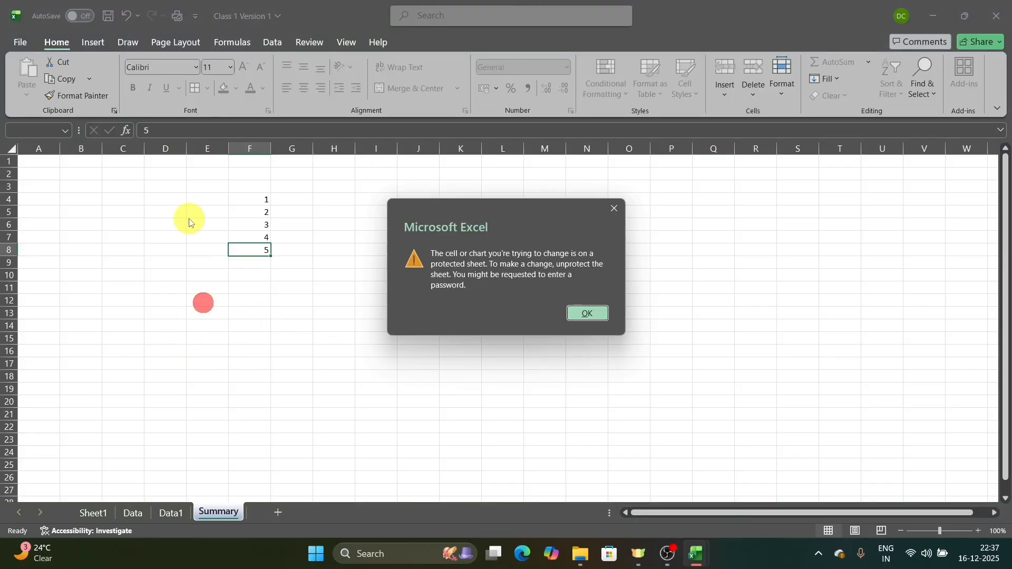
click(622, 208)
Step: Look over the Summary sheet's tab color options and switch to Sheet1 and the Data sheet
right_click(219, 512)
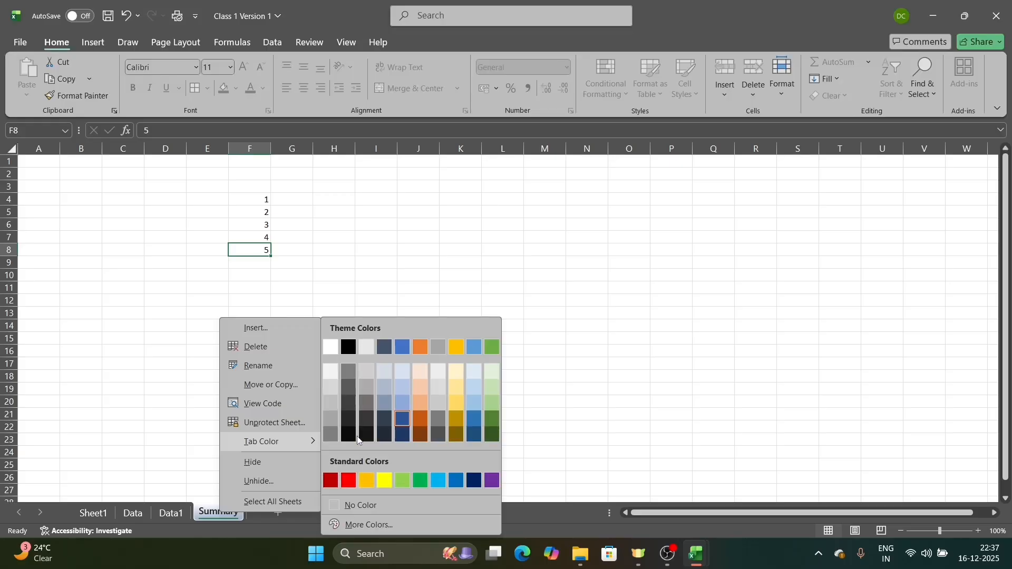
click(163, 440)
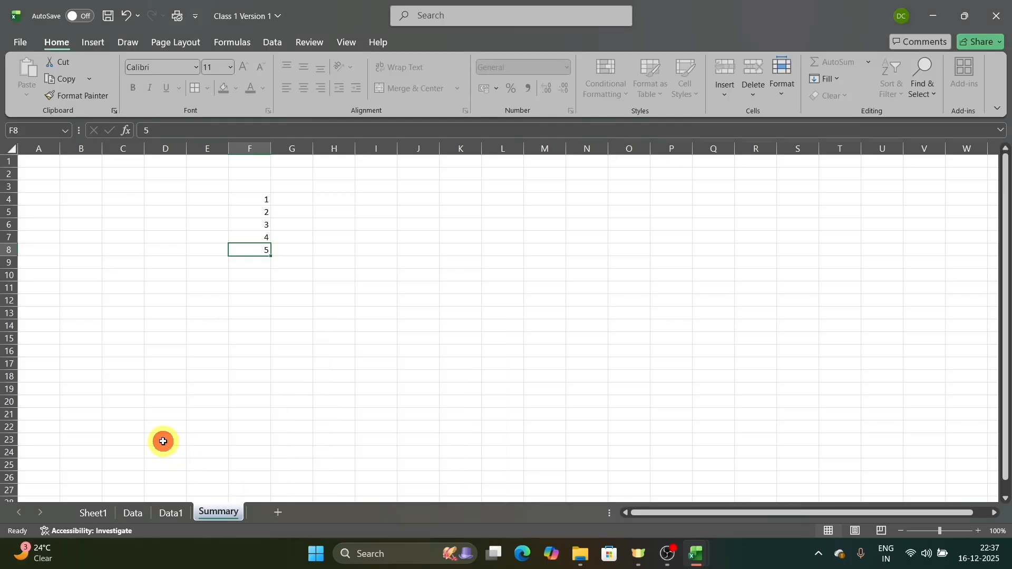
click(205, 390)
click(95, 514)
click(131, 511)
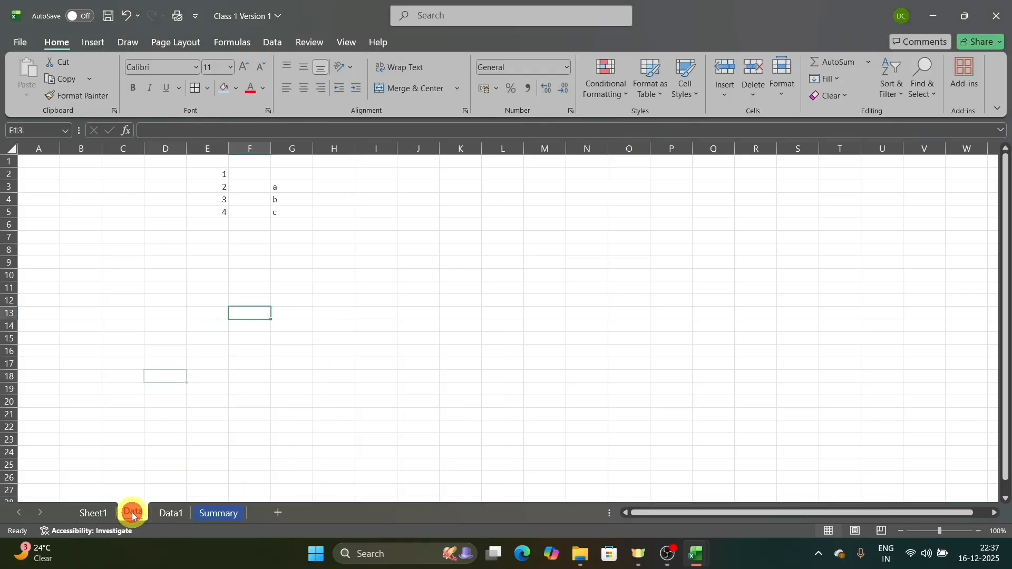
click(185, 380)
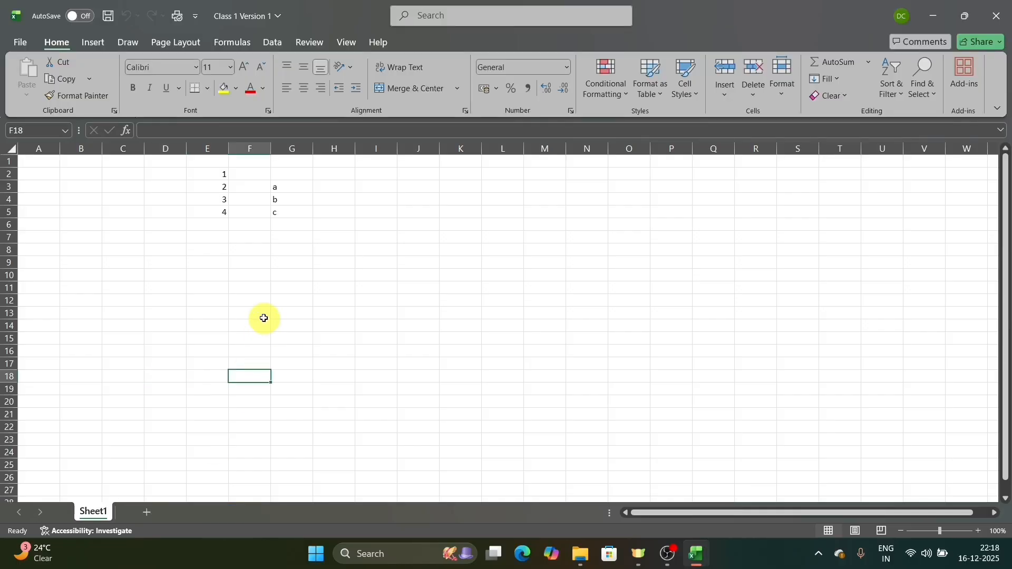
Step: Add two new blank worksheets after Sheet1, switching between Sheet1 and the first new sheet
click(264, 316)
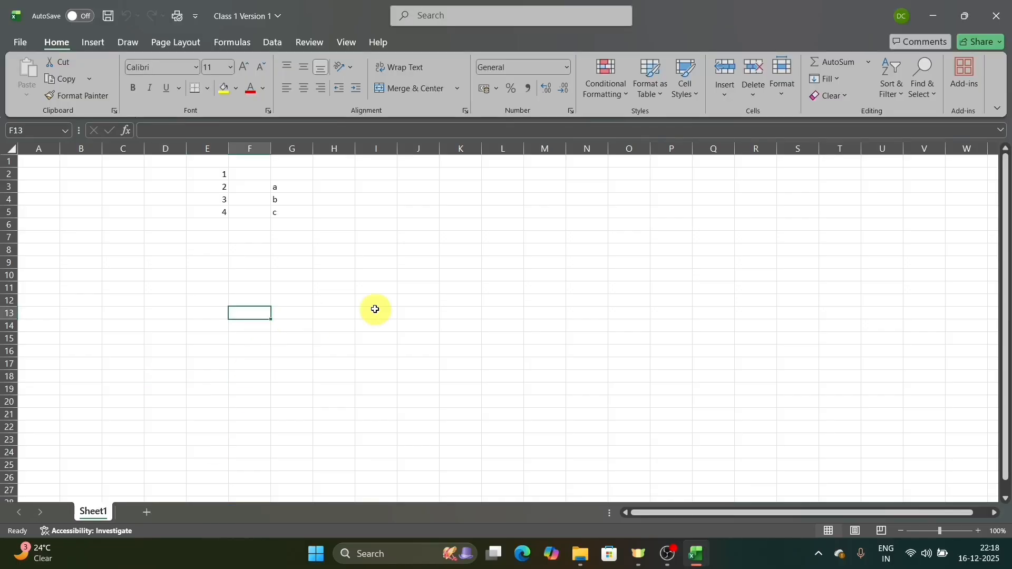
click(147, 512)
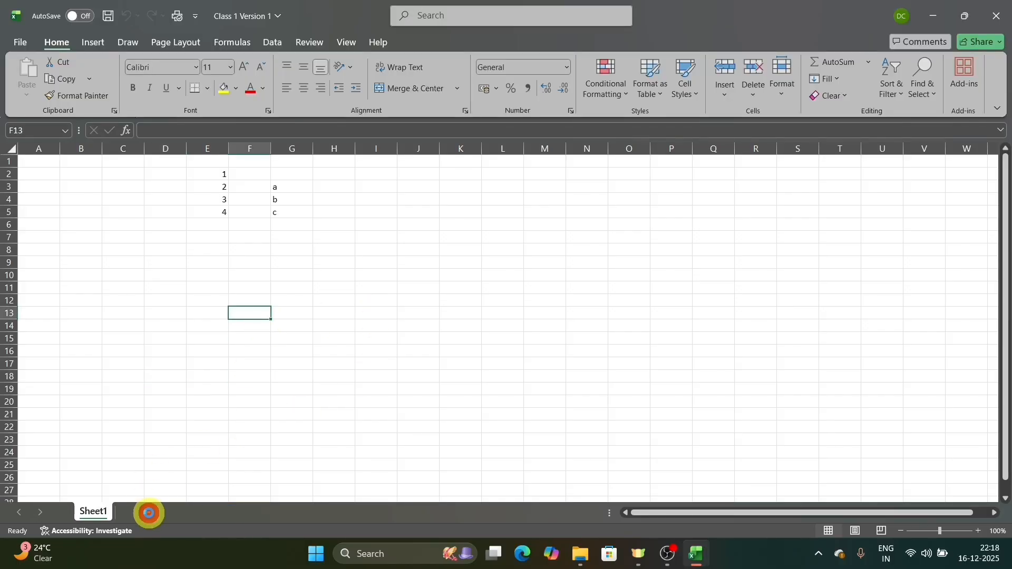
click(100, 511)
click(153, 512)
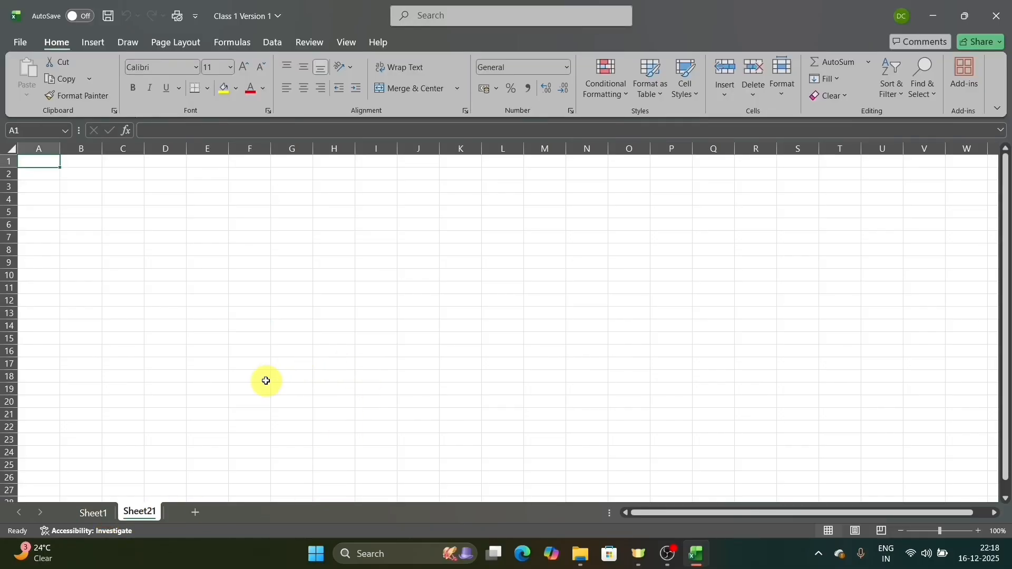
click(195, 513)
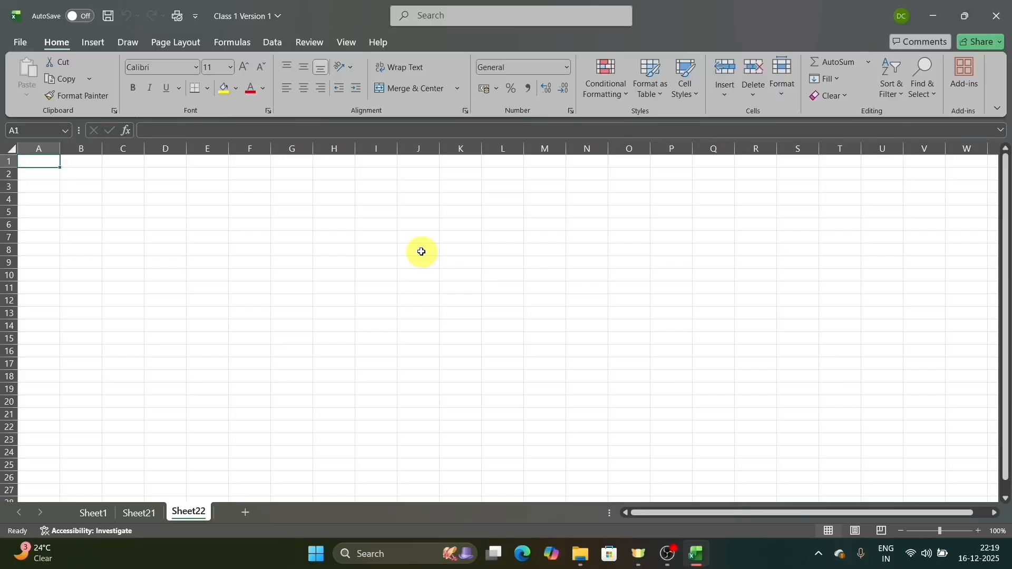
Step: Scroll through Sheet22 vertically and horizontally, returning to its first rows and columns
click(348, 263)
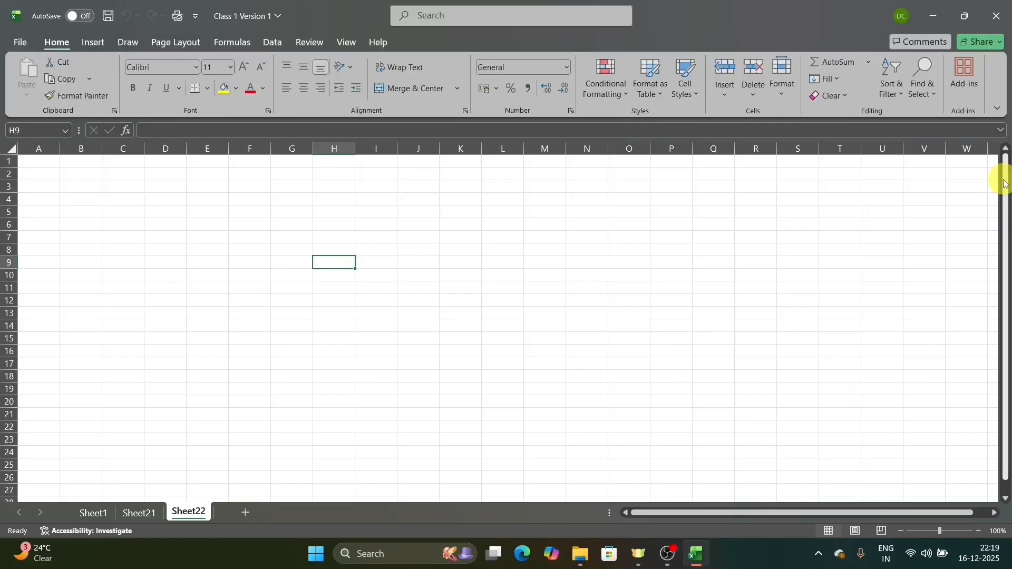
drag(1005, 176, 1005, 210)
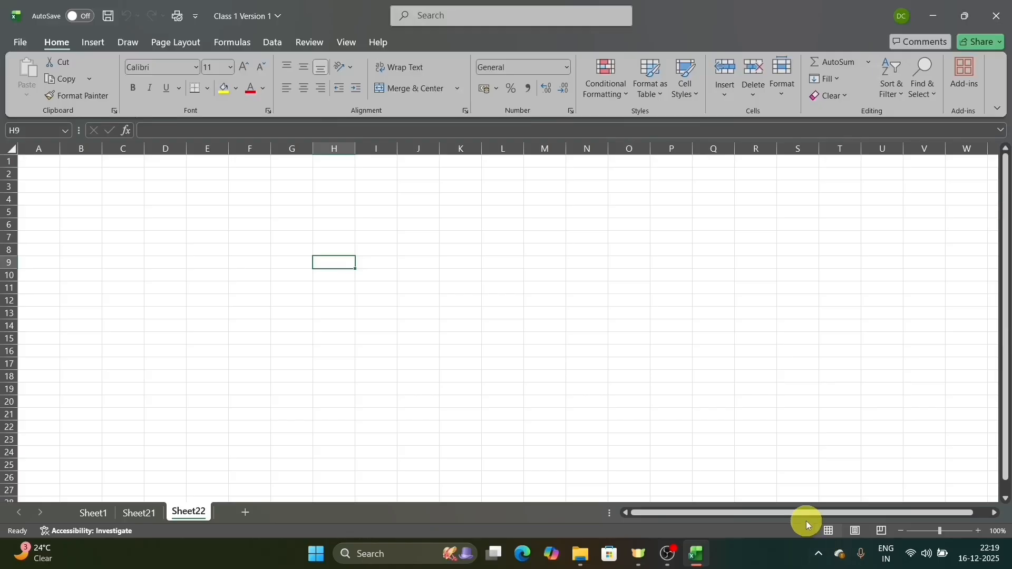
drag(812, 515, 773, 514)
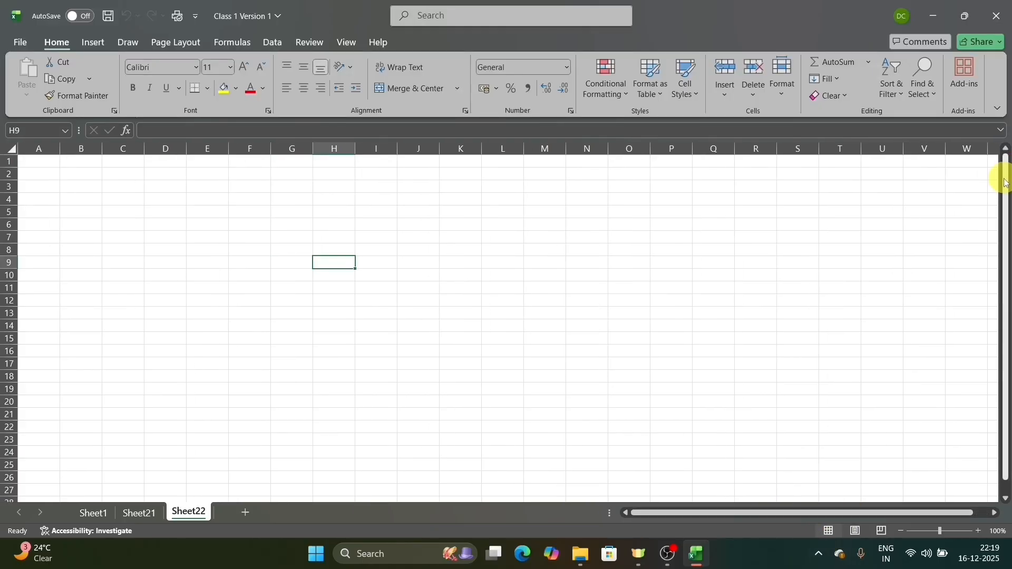
drag(1004, 181, 1003, 234)
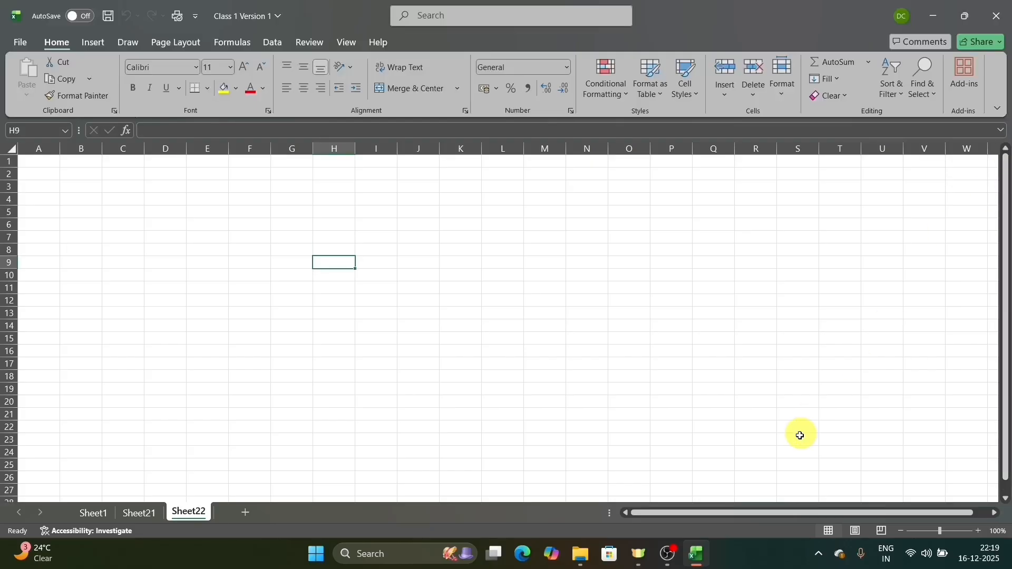
drag(786, 510, 759, 515)
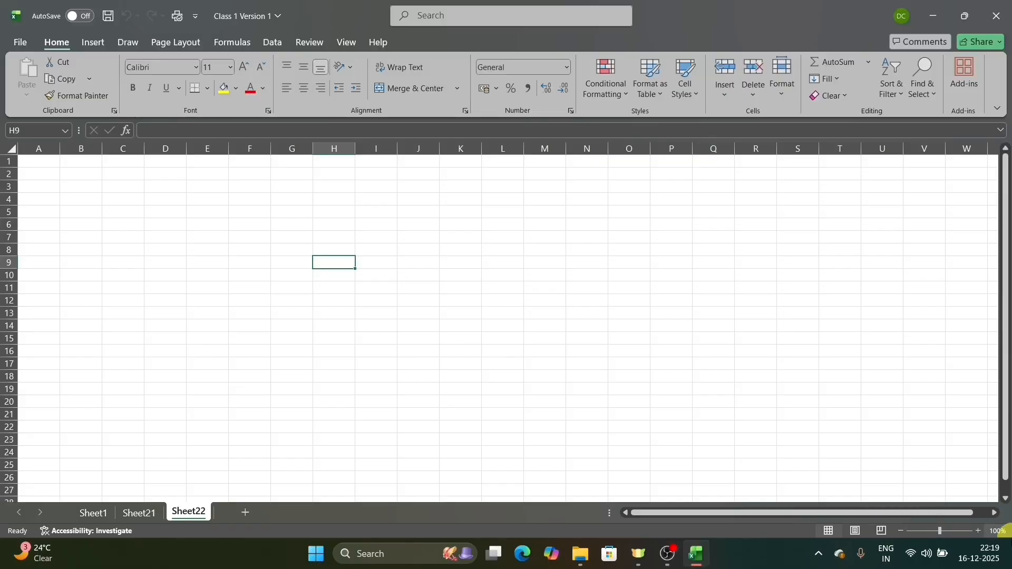
Step: Zoom Sheet22 out to 90% and back in to 106%
click(900, 531)
click(978, 531)
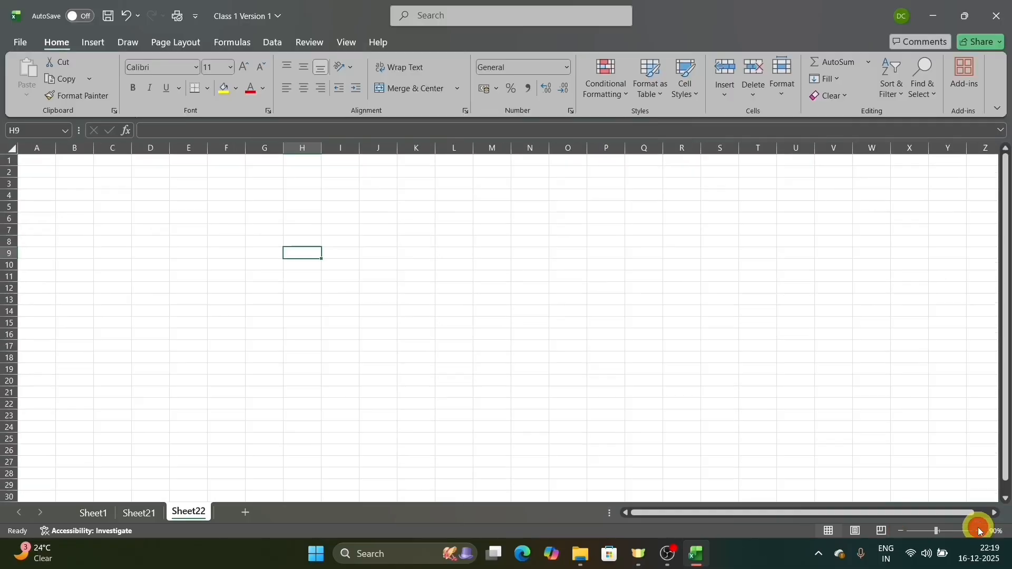
click(979, 531)
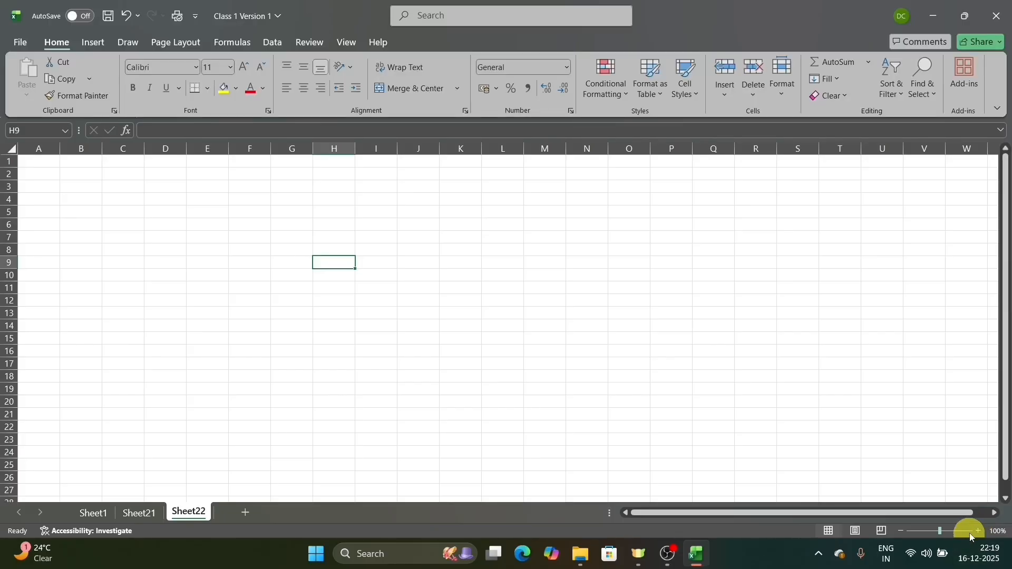
click(974, 531)
click(953, 529)
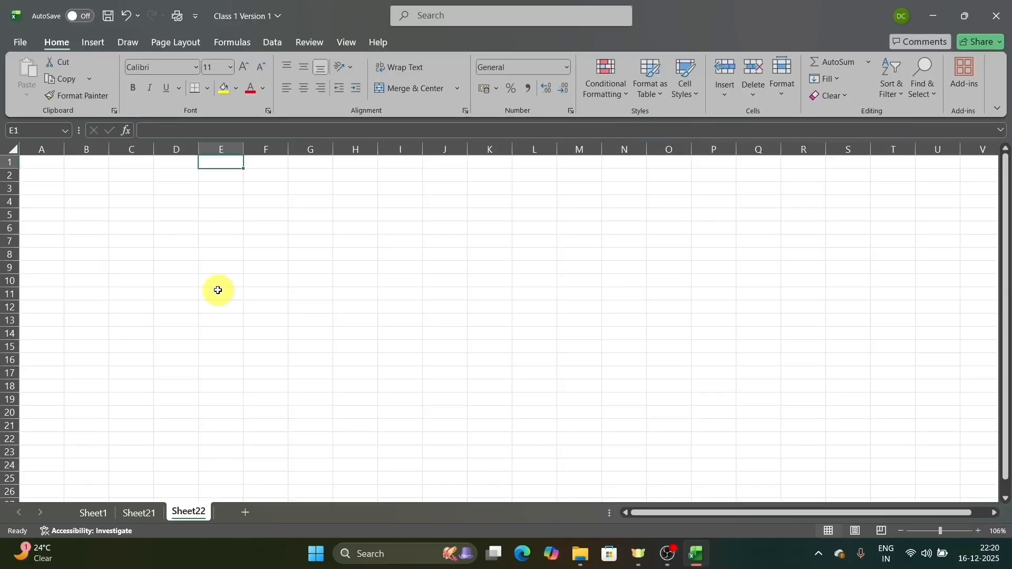
Step: Return to cell A1 of Sheet22 and move the selection down and back up column A one cell at a time
key(ctrl+Home)
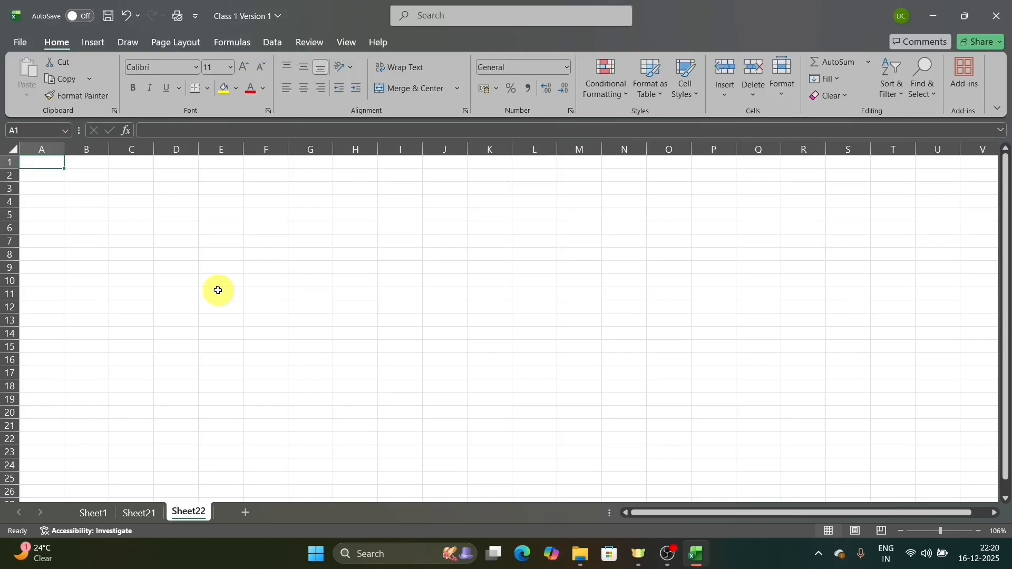
key(Down)
key(Down)
key(Down)
key(Down)
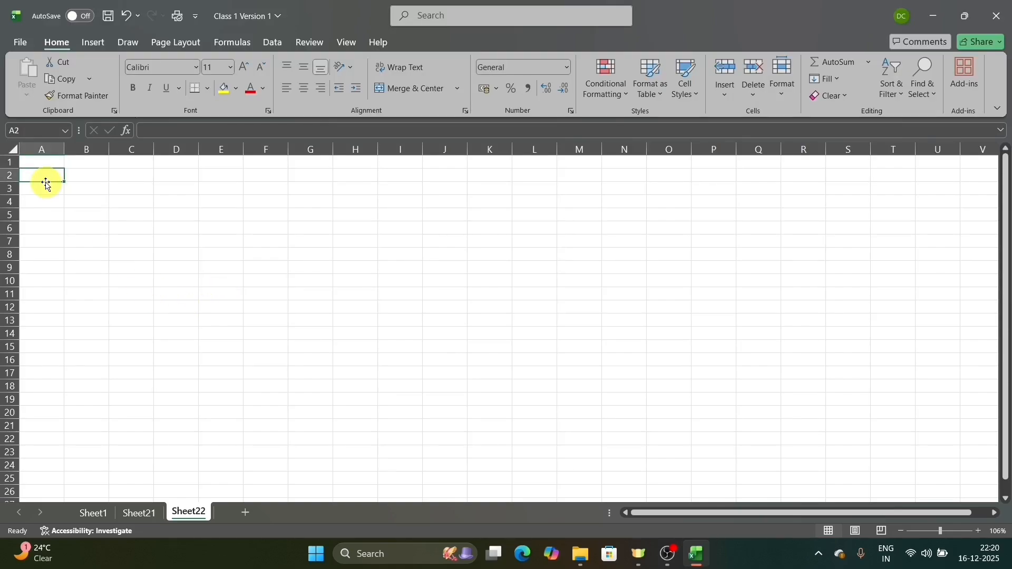
key(Up)
key(Up)
key(Up)
key(Up)
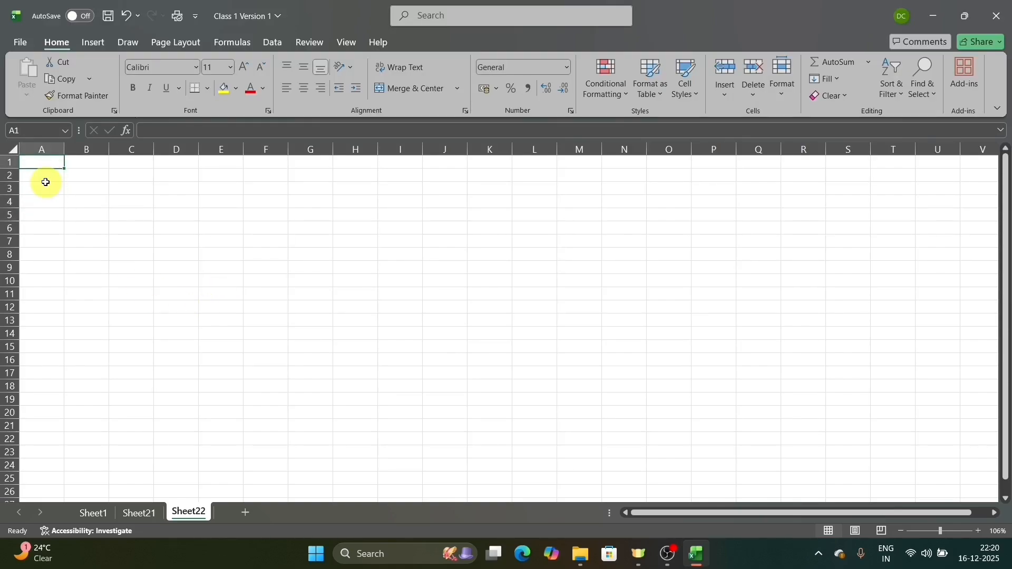
key(Down)
key(Down)
key(Down)
key(Up)
key(Up)
key(Up)
Step: Jump from A1 to the last row and back, and to the last column and back
key(ctrl+Down)
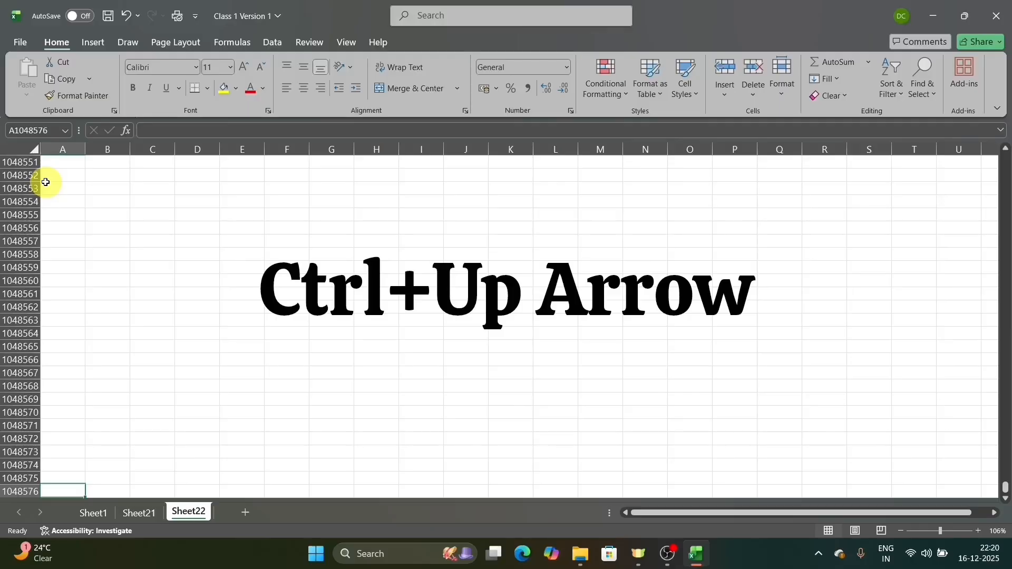
key(ctrl+Up)
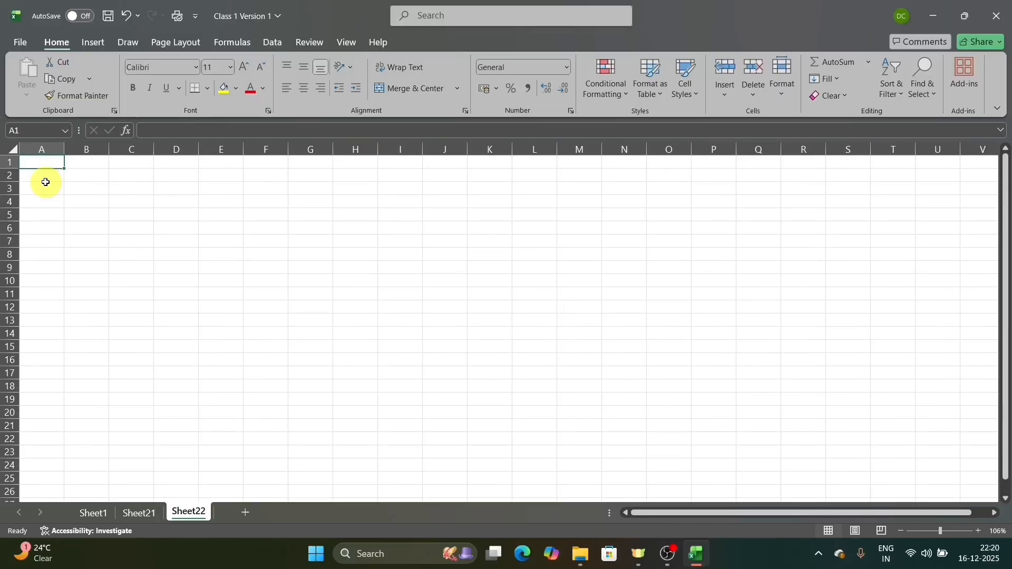
key(ctrl+Right)
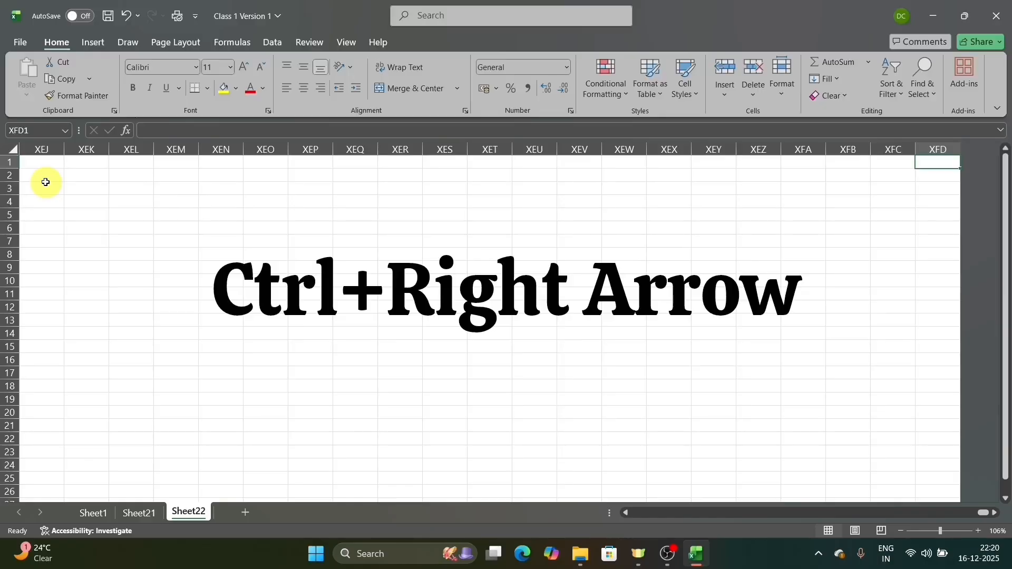
key(ctrl+Left)
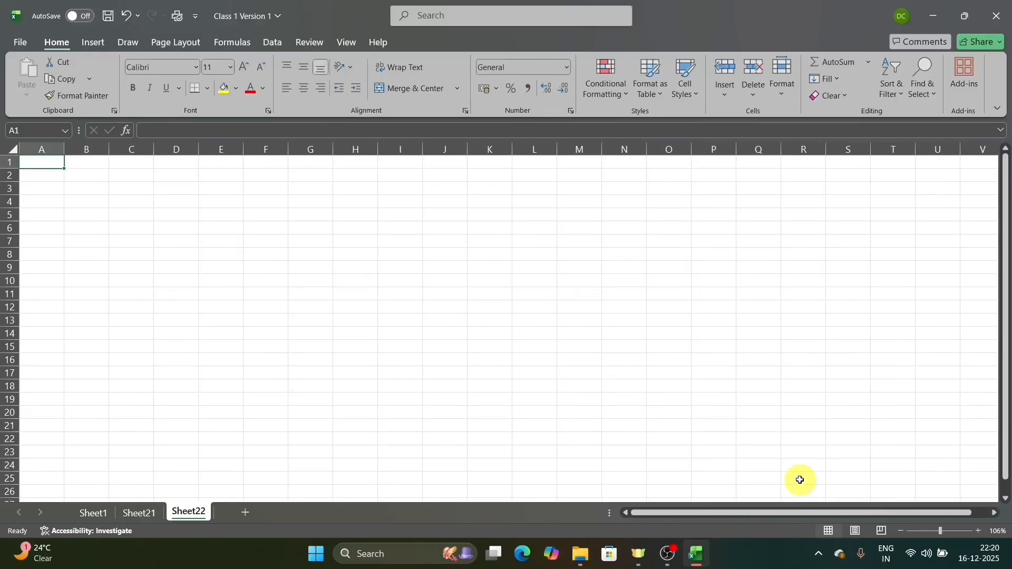
Step: Enter the numbers 1, 2, 3 and 4 in cells F2 to F5
click(261, 180)
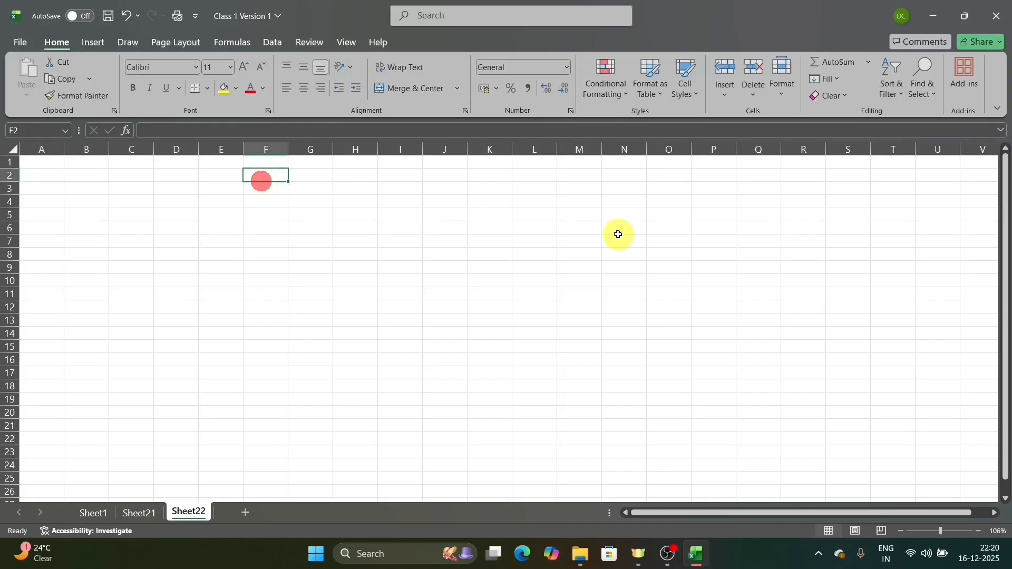
text(1)
key(Return)
text(2)
key(Return)
text(3)
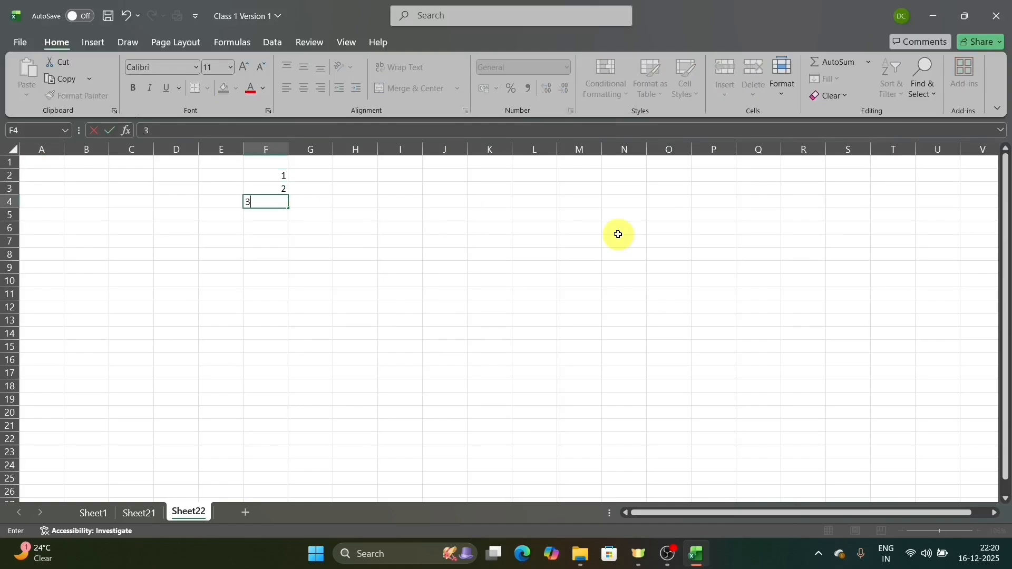
key(Return)
text(4)
key(Return)
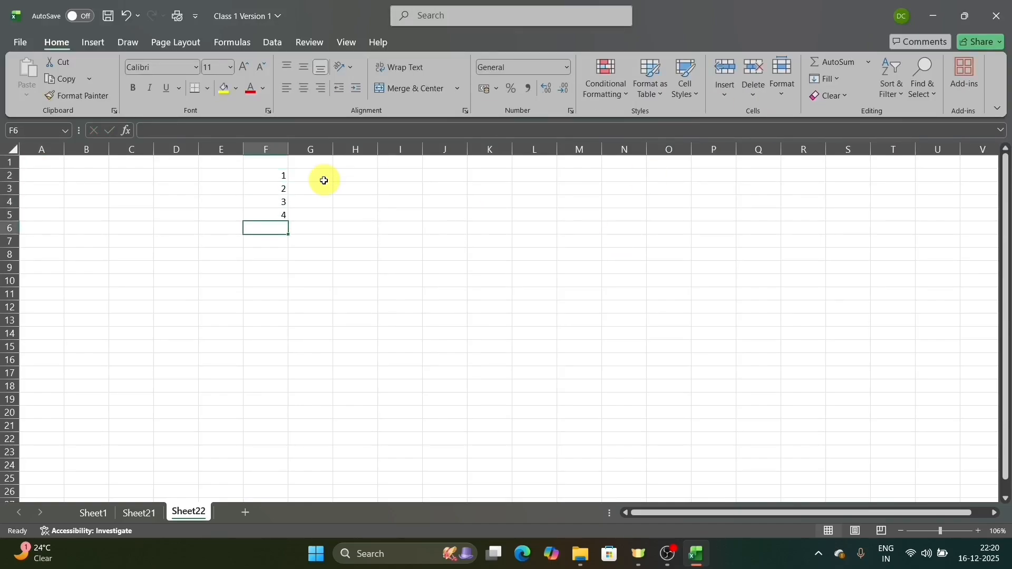
Step: Enter the letters a, b, c and d in cells H2 to H5
click(351, 174)
text(a)
key(Return)
text(c)
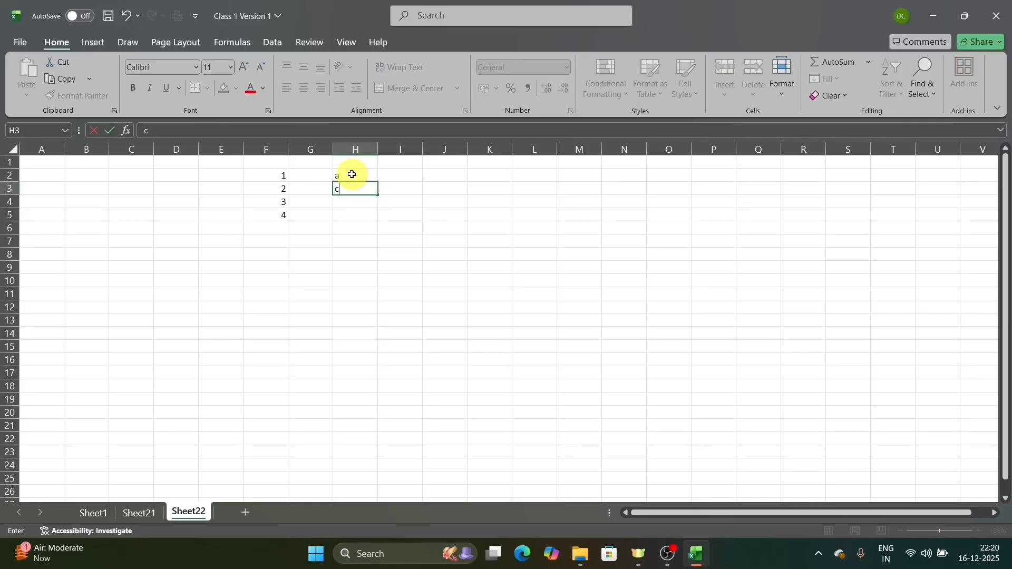
text(b)
key(Return)
text(c)
key(Return)
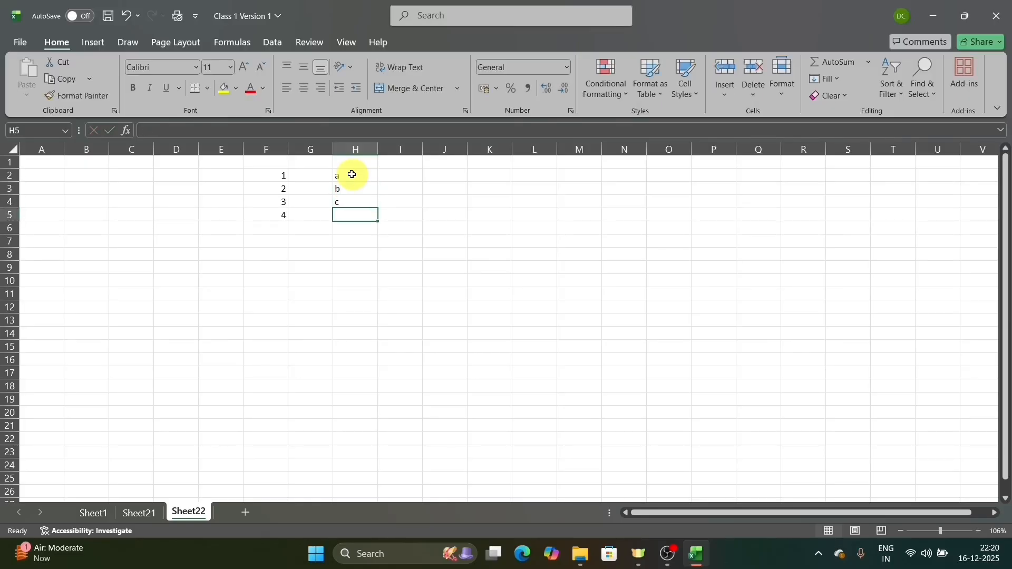
text(d)
key(Return)
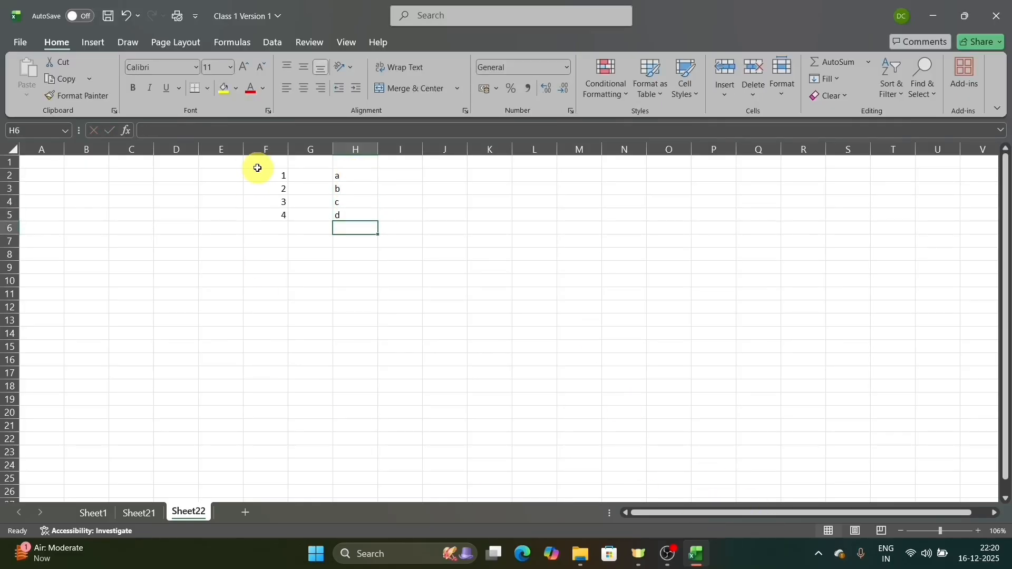
Step: Select the numbers in column F and the letters in column H to compare their status bar summaries
drag(259, 165, 274, 222)
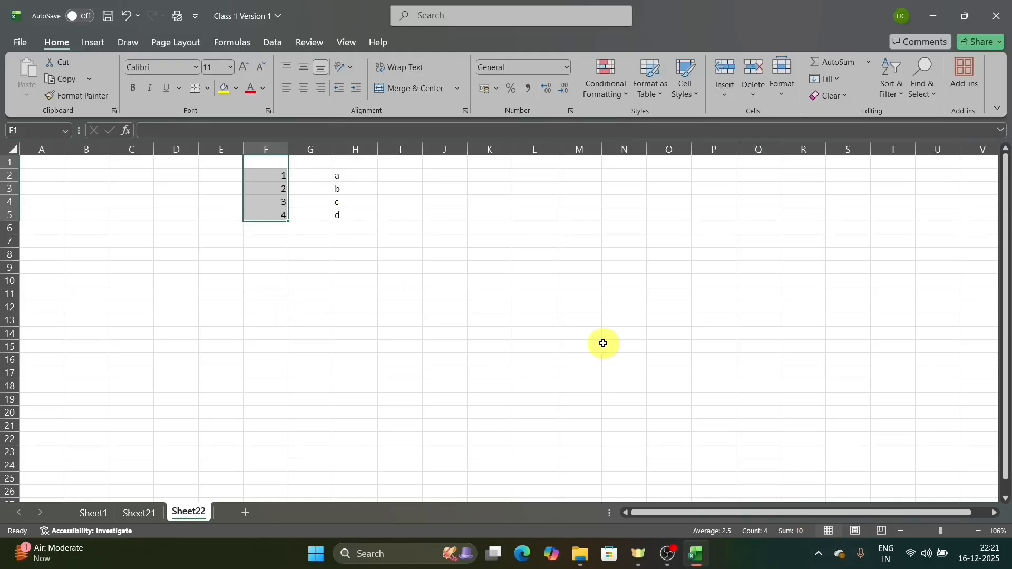
click(255, 332)
drag(360, 173, 357, 207)
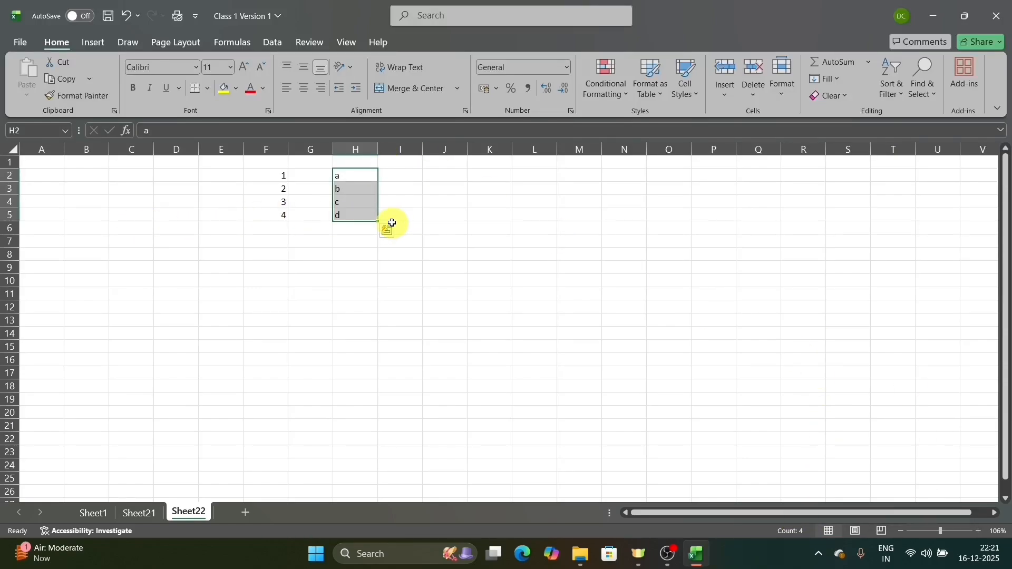
click(211, 374)
Step: Switch empty cell I2 into formula bar editing to check the status bar's cell mode, and leave it without an entry
click(400, 175)
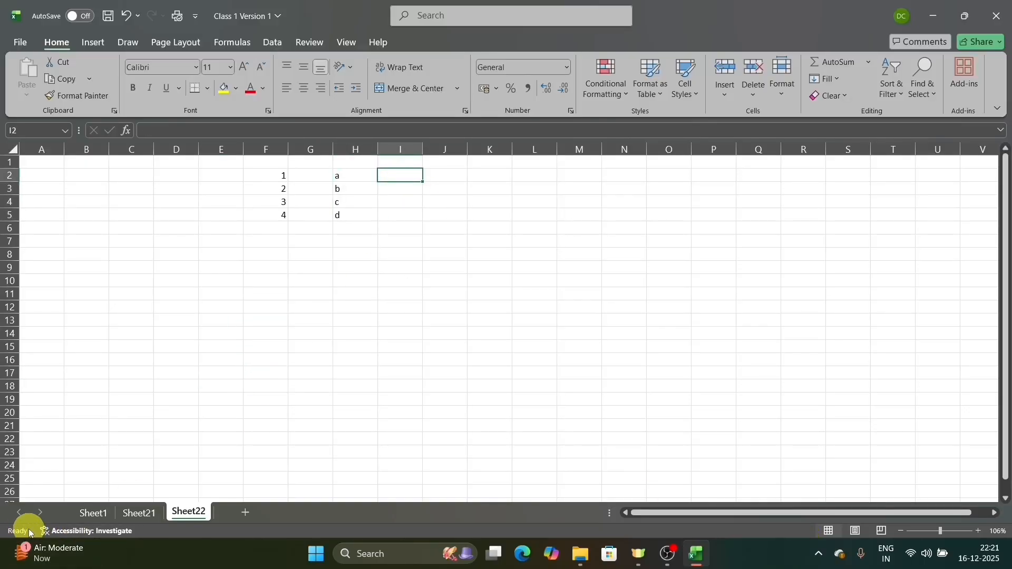
click(280, 129)
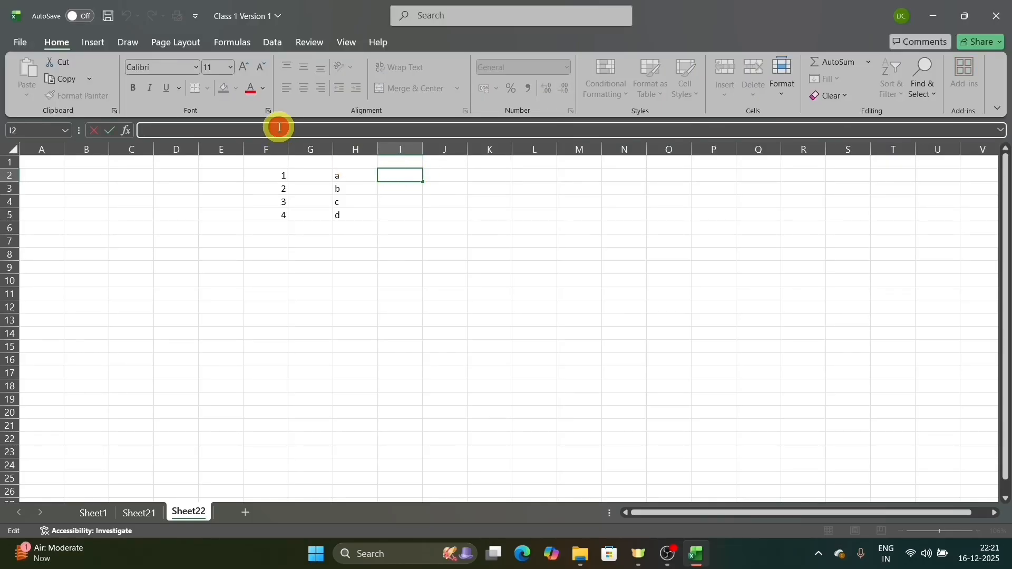
click(397, 179)
click(406, 231)
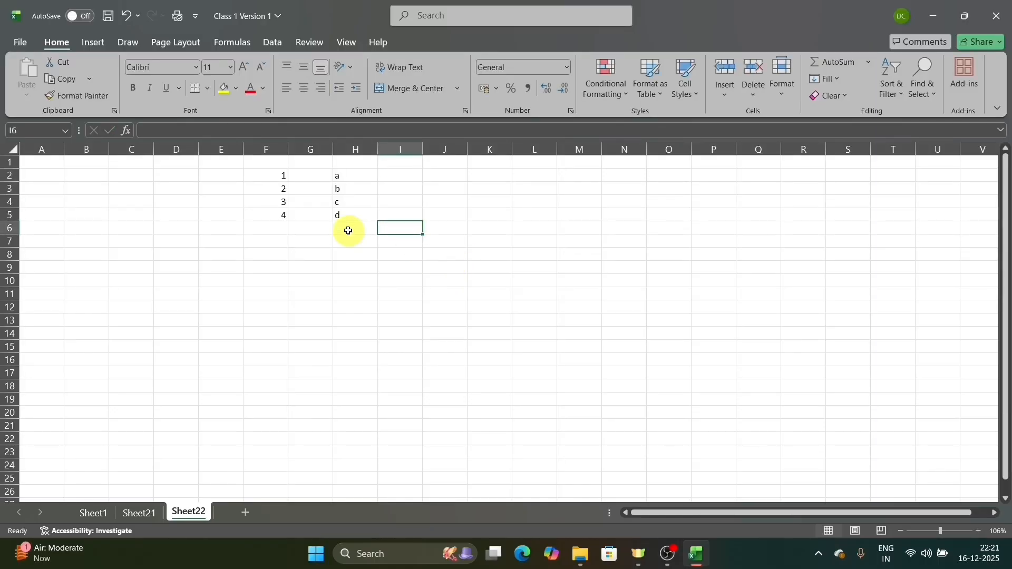
Step: Move the selection up and down through the letters in column H cell by cell
click(348, 215)
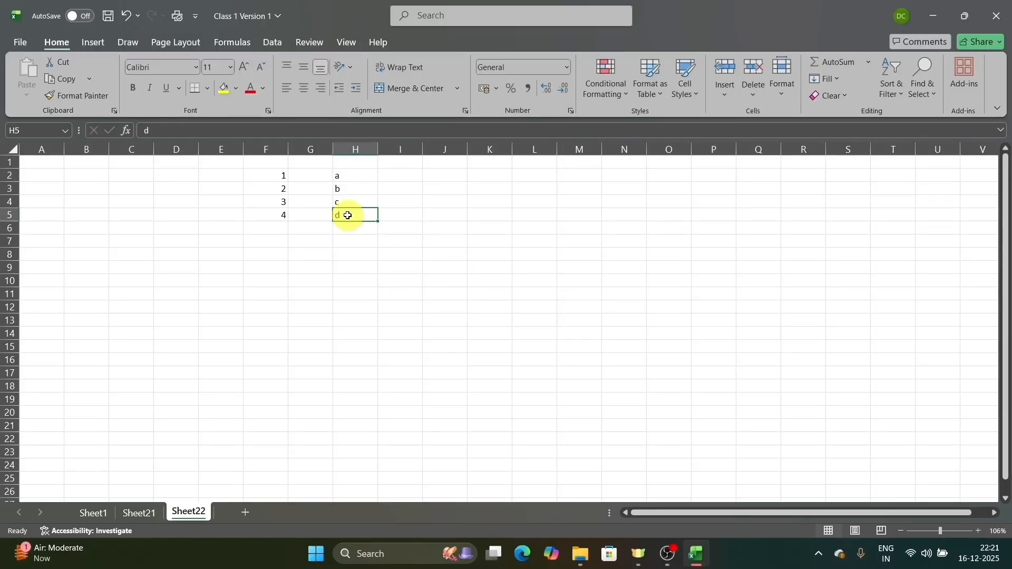
key(Down)
key(Up)
key(Up)
key(Up)
key(Up)
key(Up)
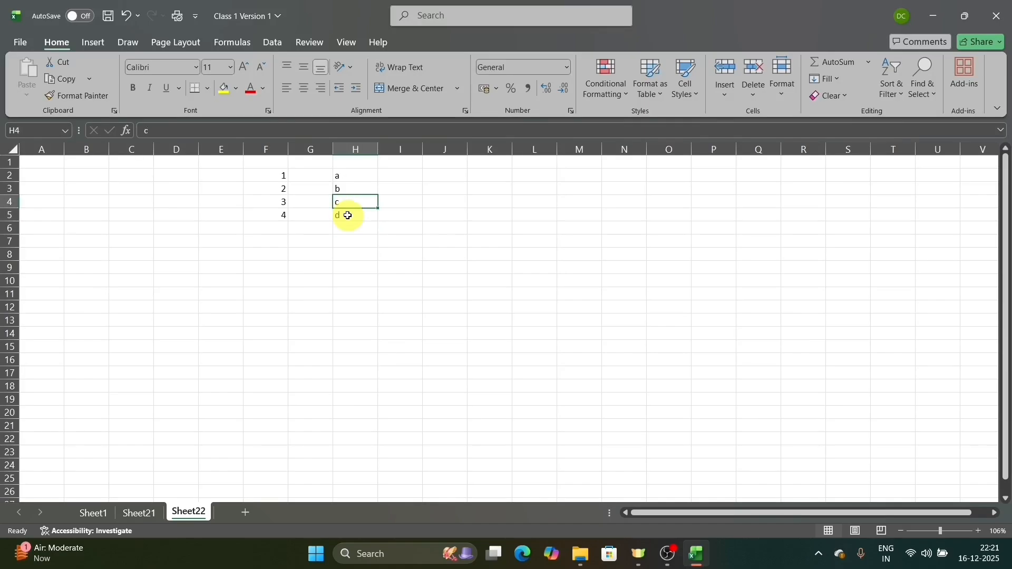
key(Down)
key(Down)
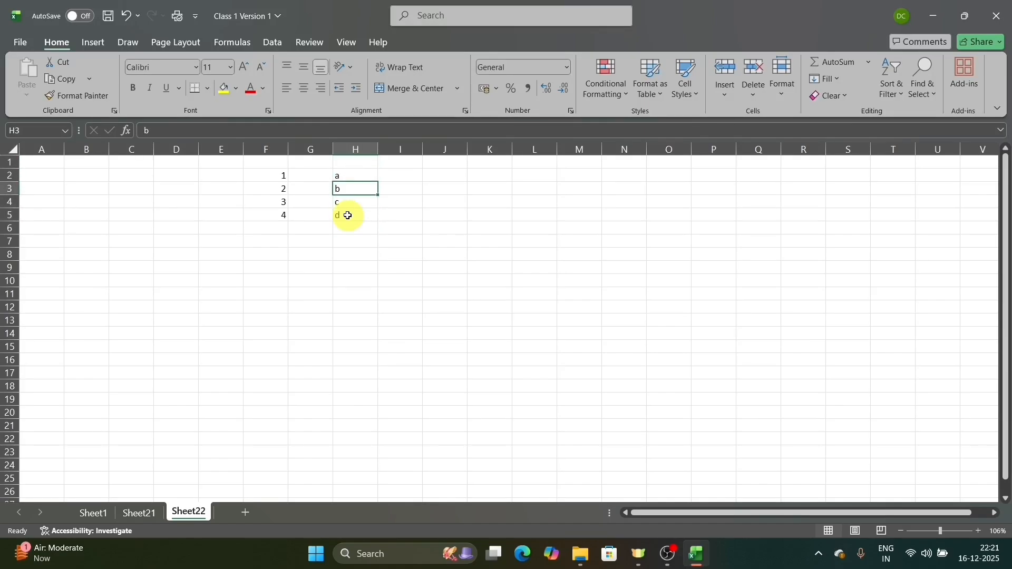
Step: Delete the sample numbers and letters in the range F2:H9
click(398, 214)
drag(266, 175, 369, 261)
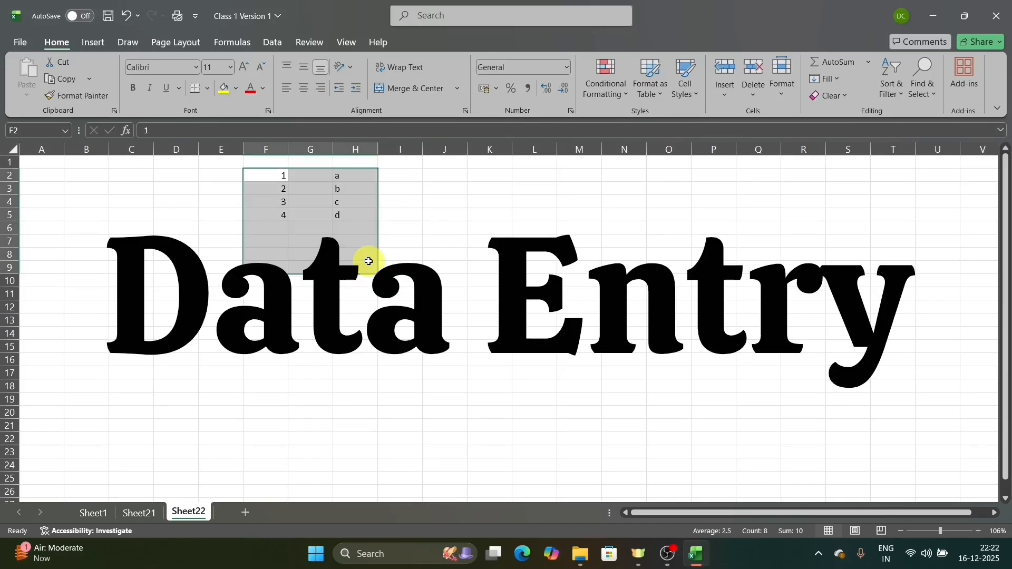
key(Delete)
Step: Enter the header "Serial Number" in cell A1
key(Up)
key(Left)
key(Left)
key(Left)
key(Left)
key(Left)
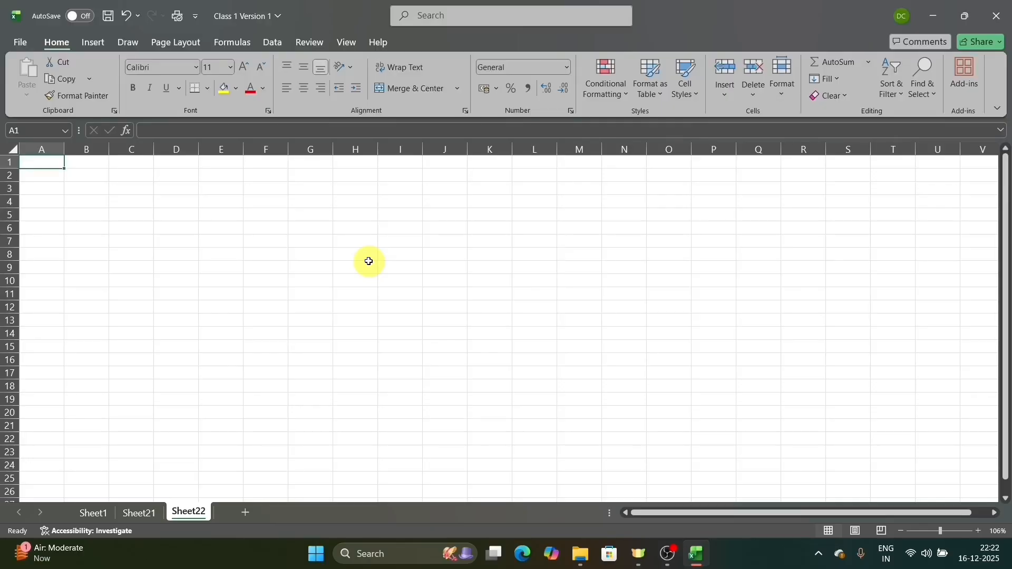
text(Ser)
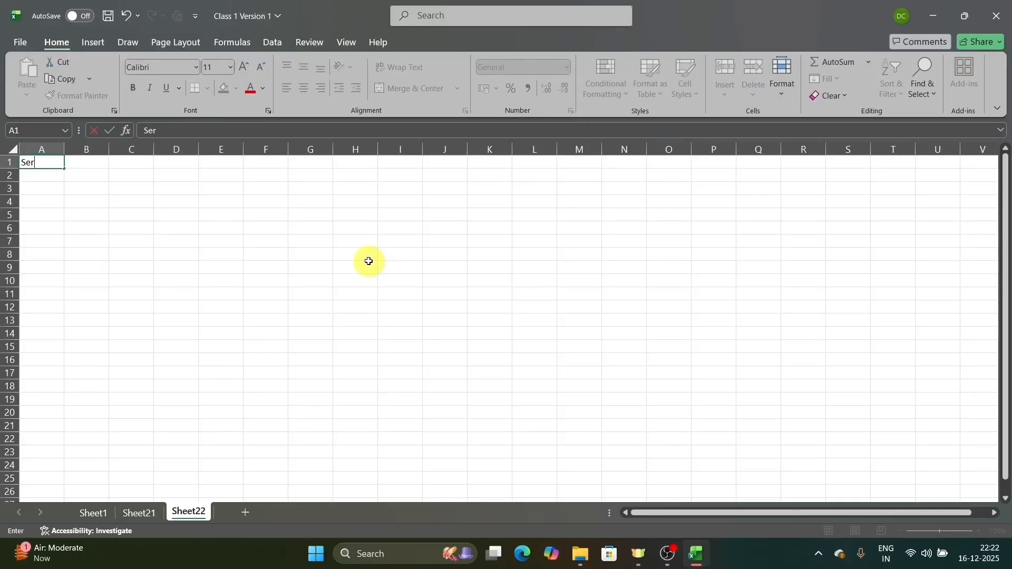
text(ial Number)
key(Return)
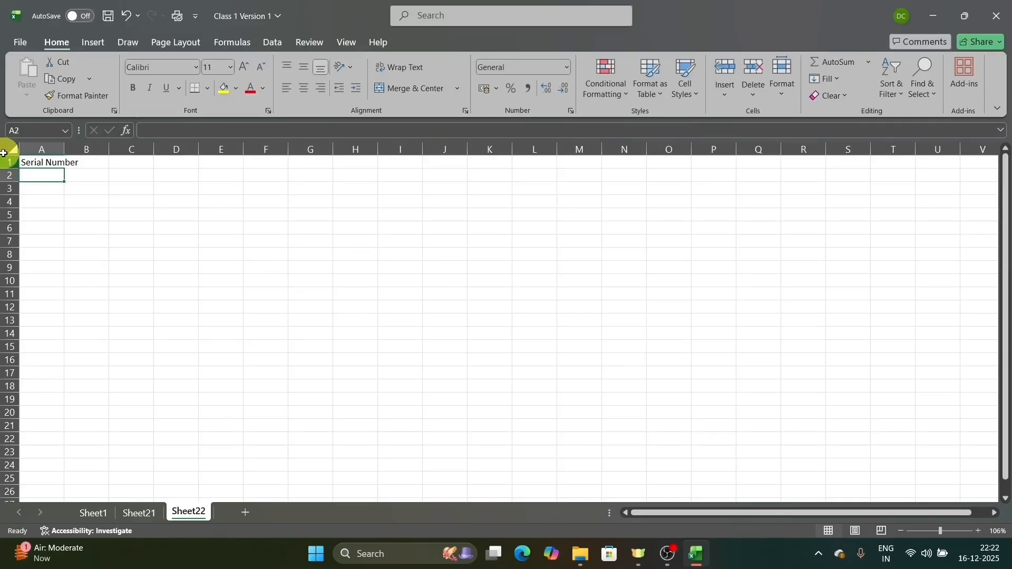
Step: Compare the contents of A1 and B1, and autofit column A to the "Serial Number" header
click(46, 159)
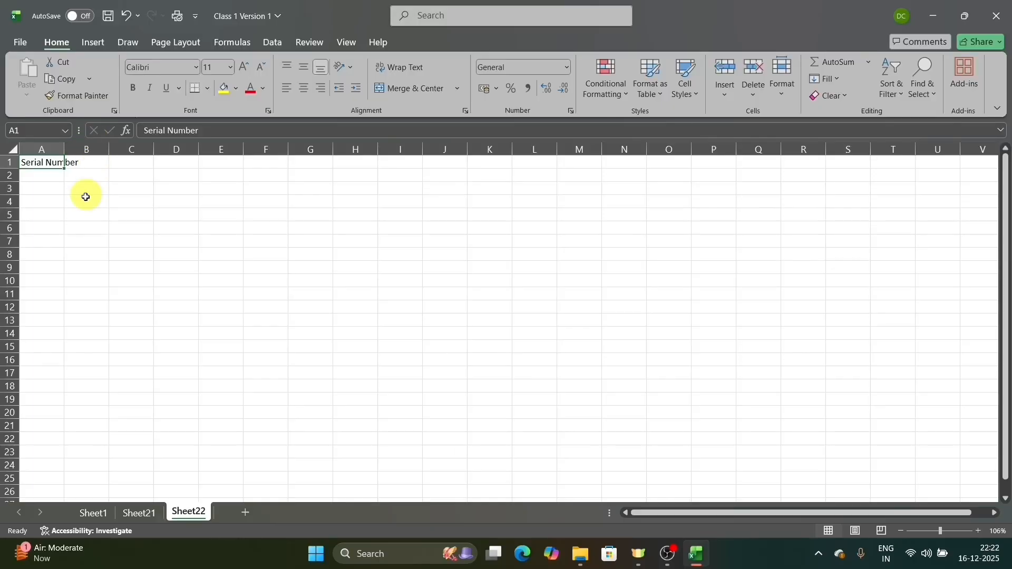
click(96, 163)
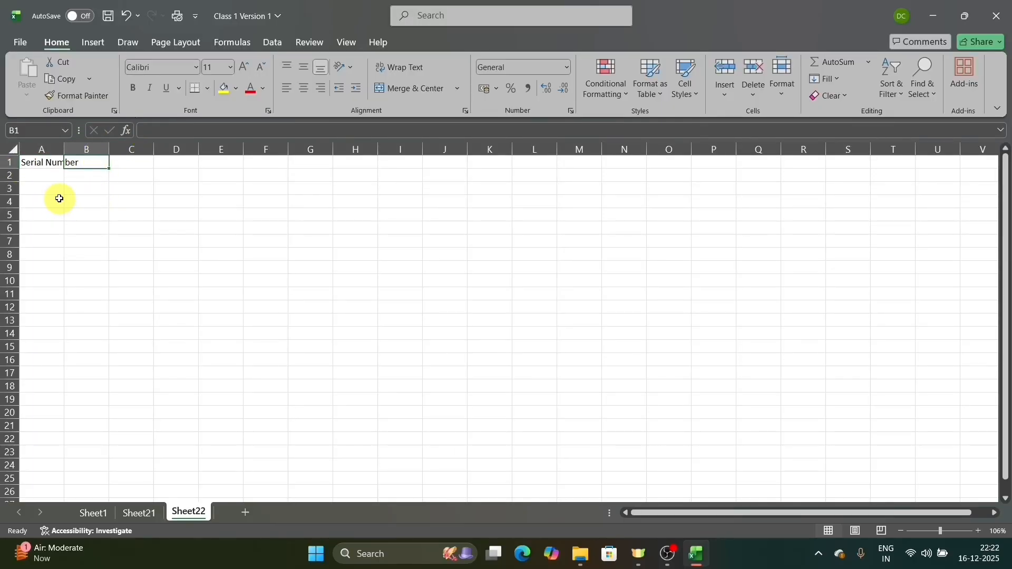
click(56, 162)
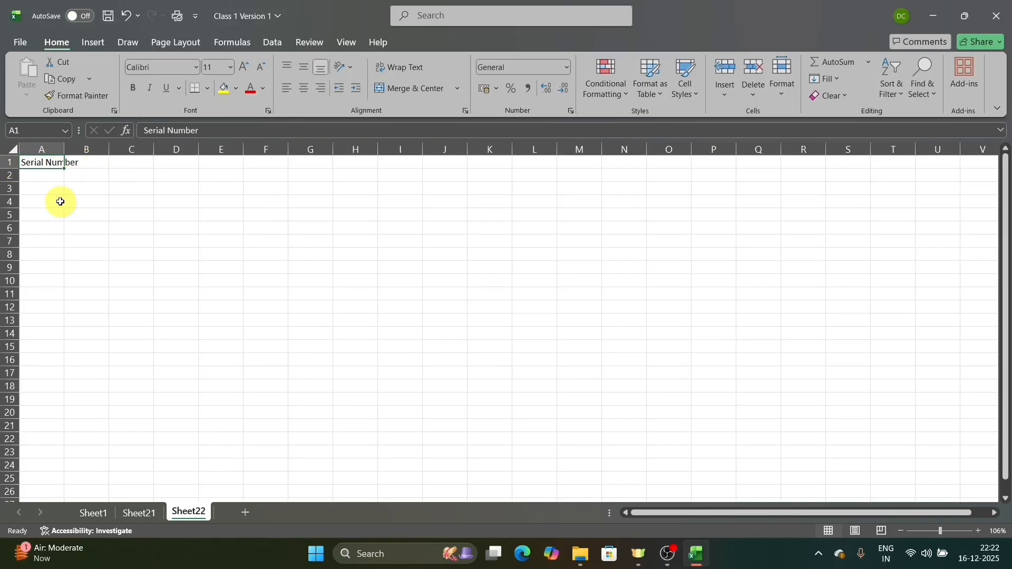
double_click(64, 149)
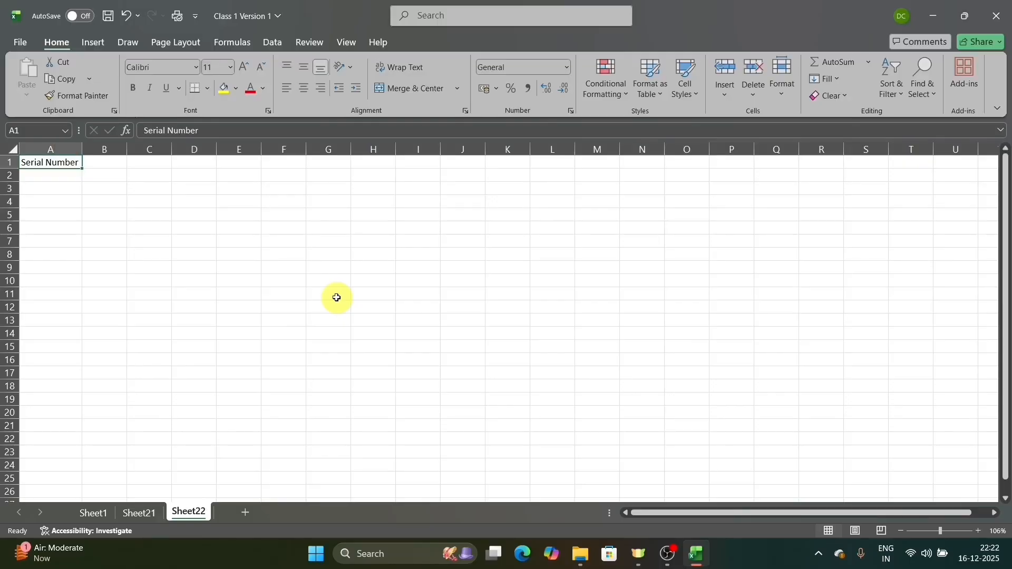
Step: Enter the header "Student Name" in cell B1
click(121, 163)
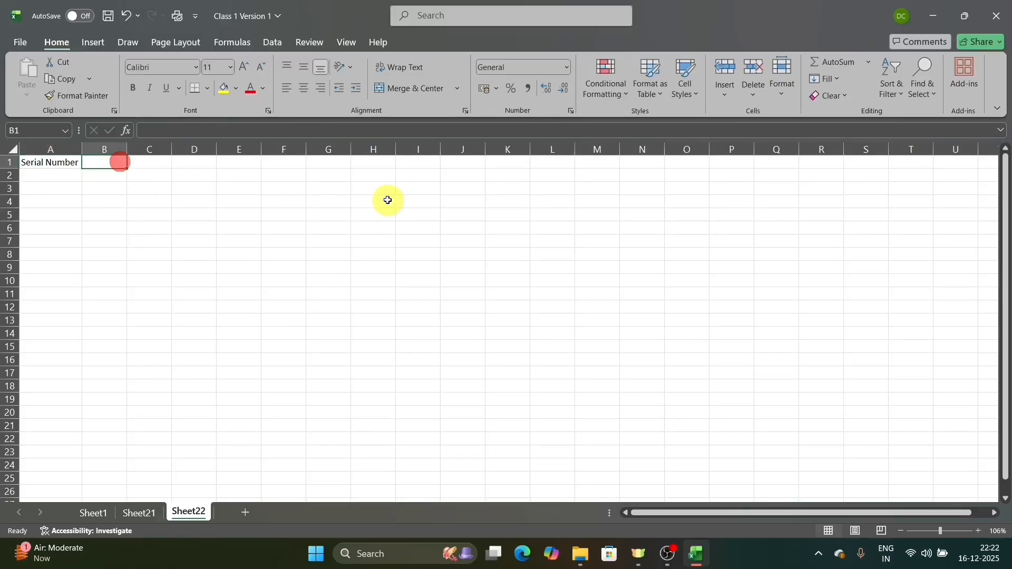
text(S)
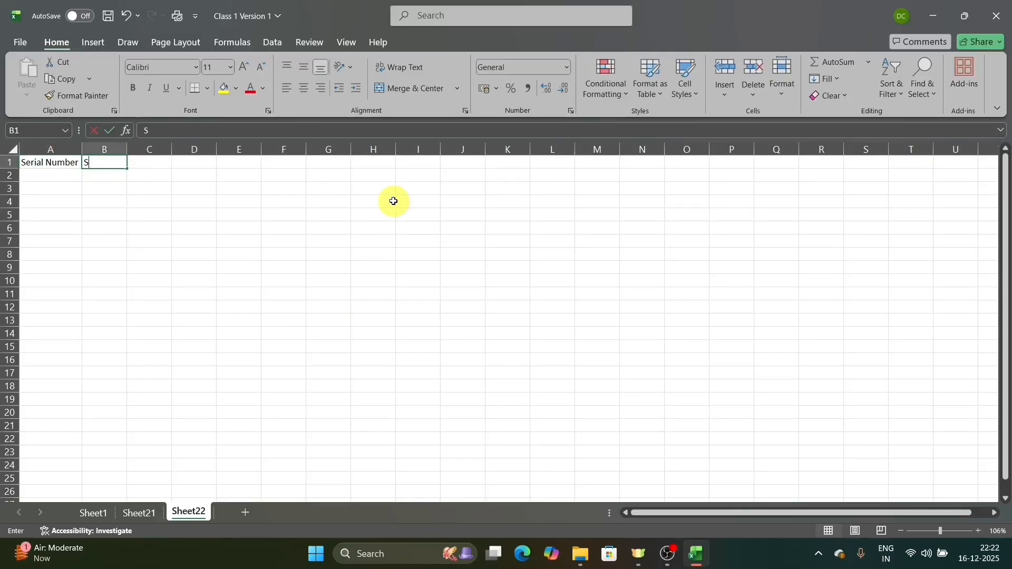
text(tuden)
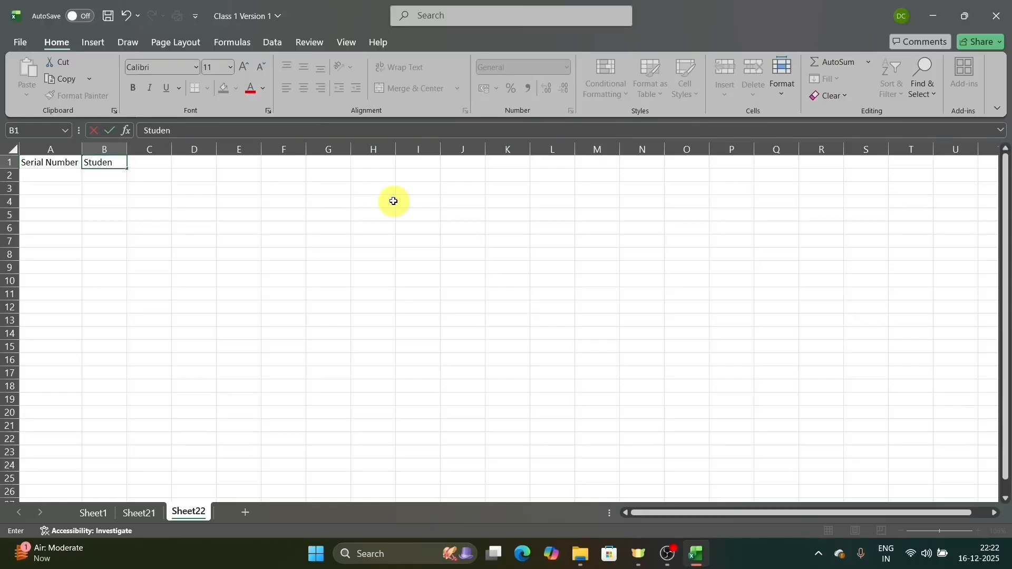
text(t Name)
key(Return)
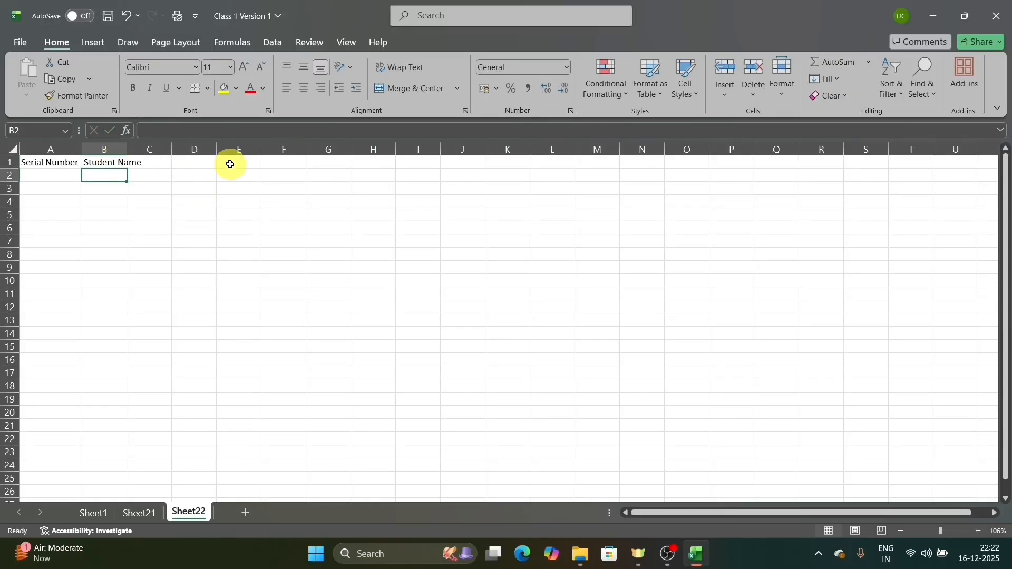
Step: Autofit column B to the "Student Name" header in B1
click(102, 162)
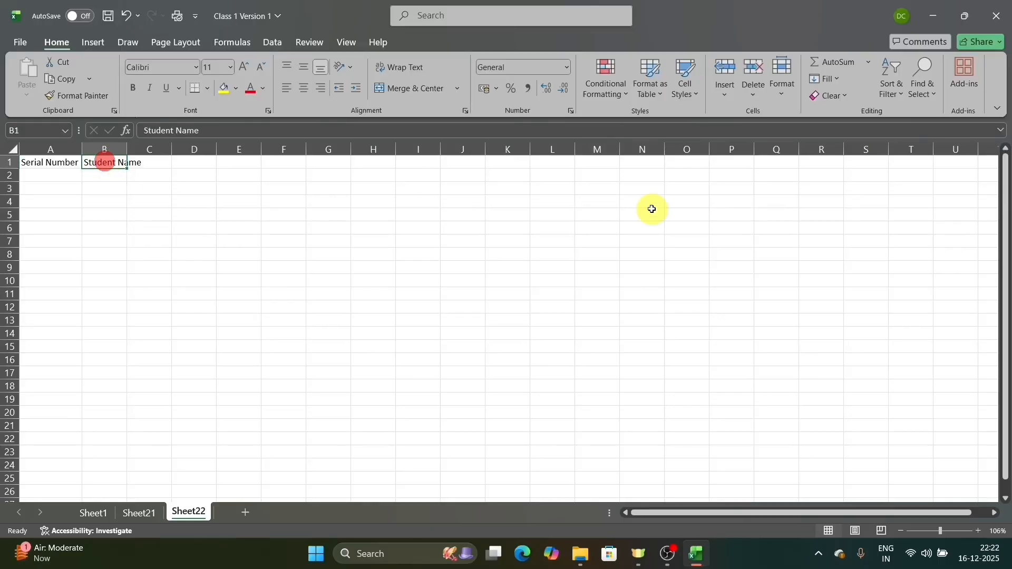
key(alt+o)
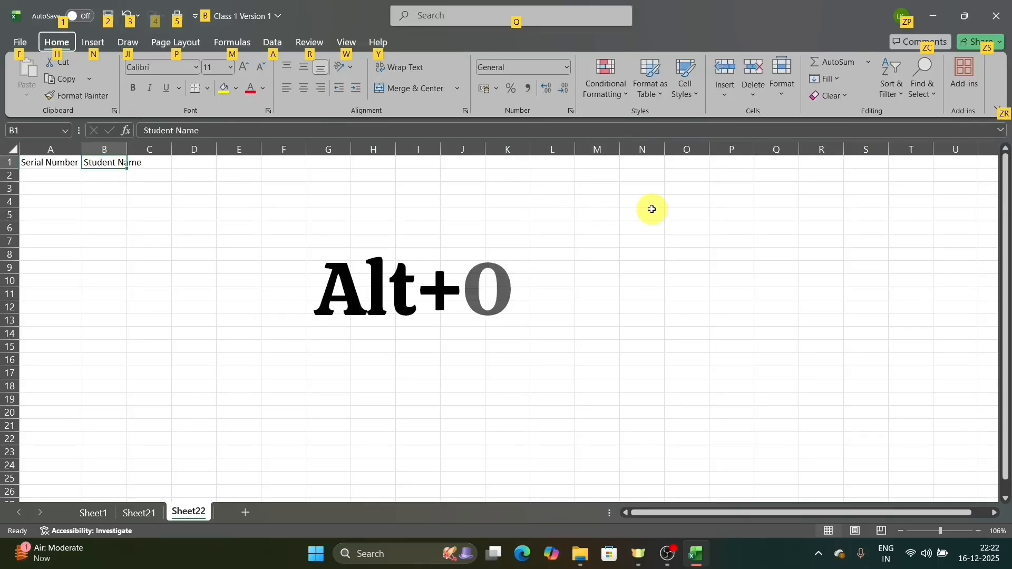
key(c)
key(a)
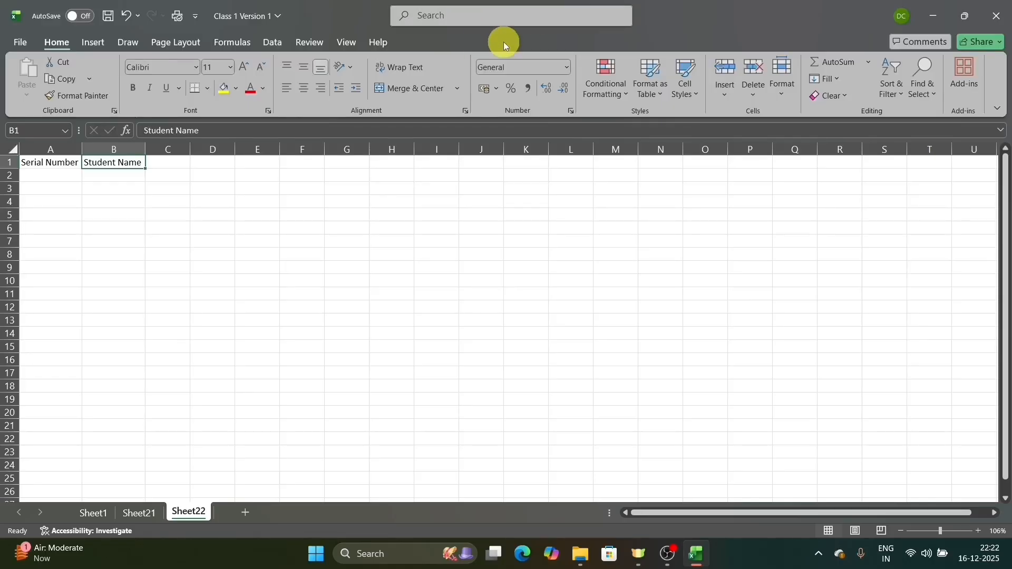
Step: Enter the headers "Subject" in cell C1 and "Unit Test" in cell D1
click(164, 161)
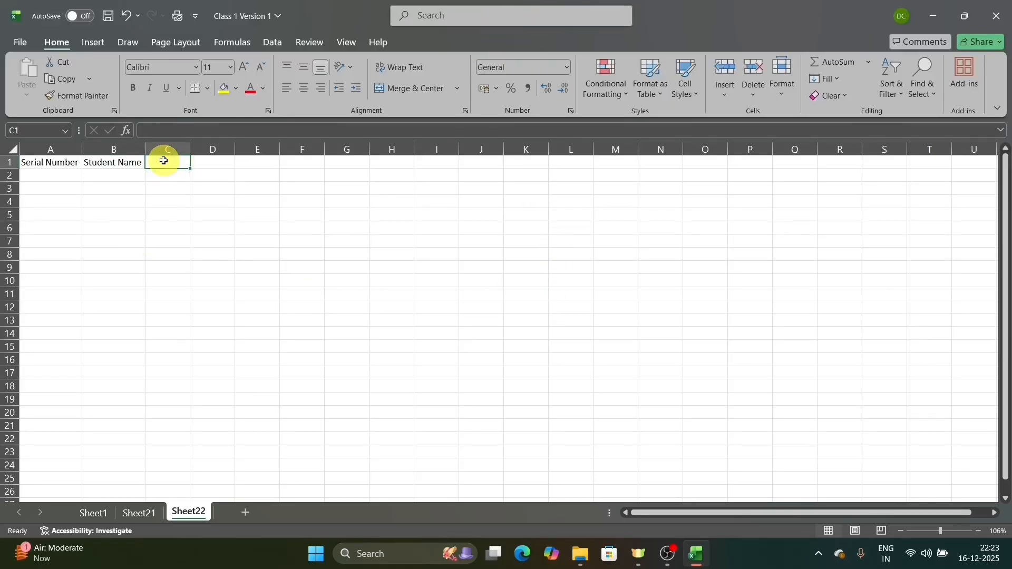
text(Subject)
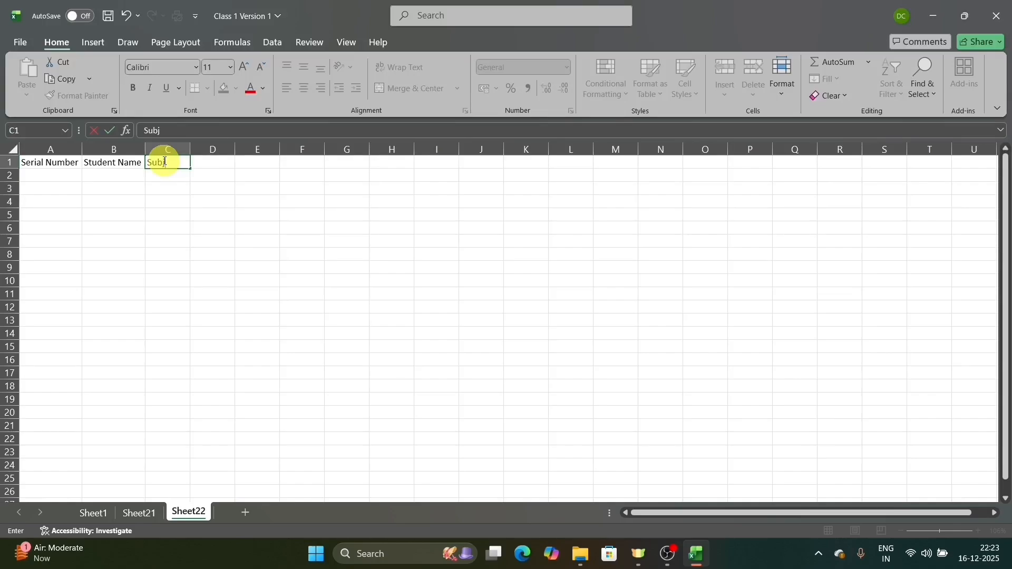
key(Return)
click(164, 160)
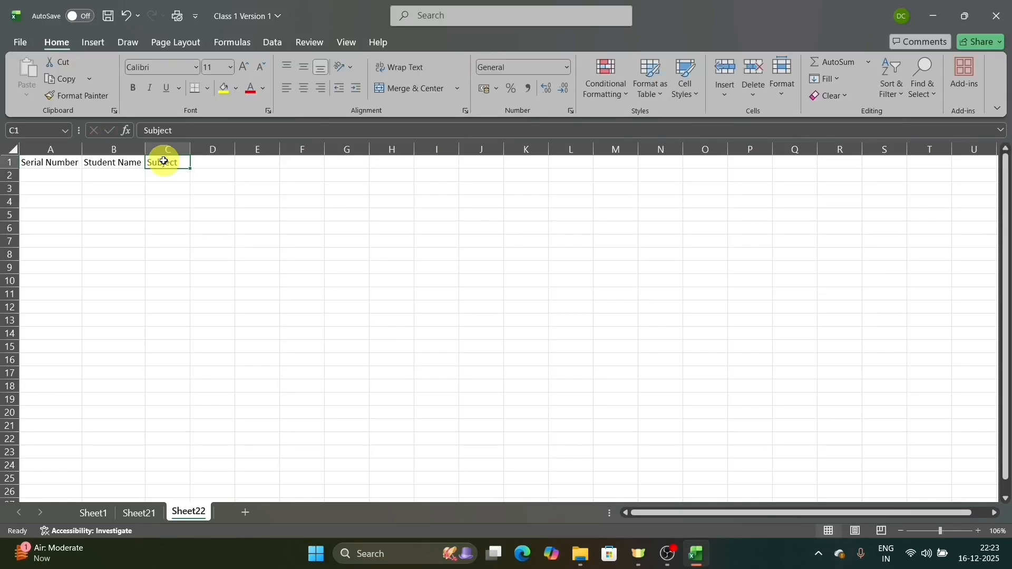
key(Right)
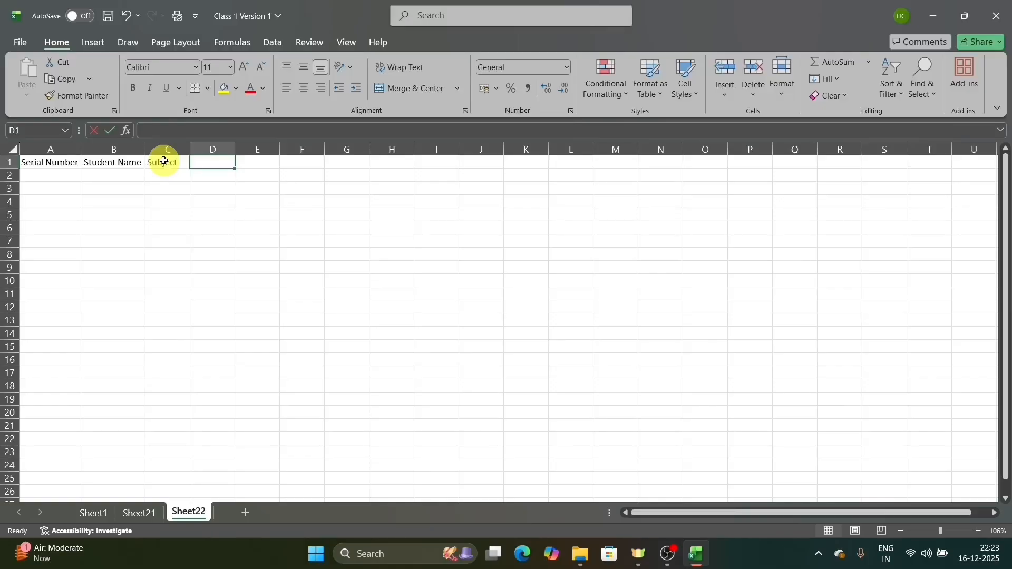
text(Unit Test)
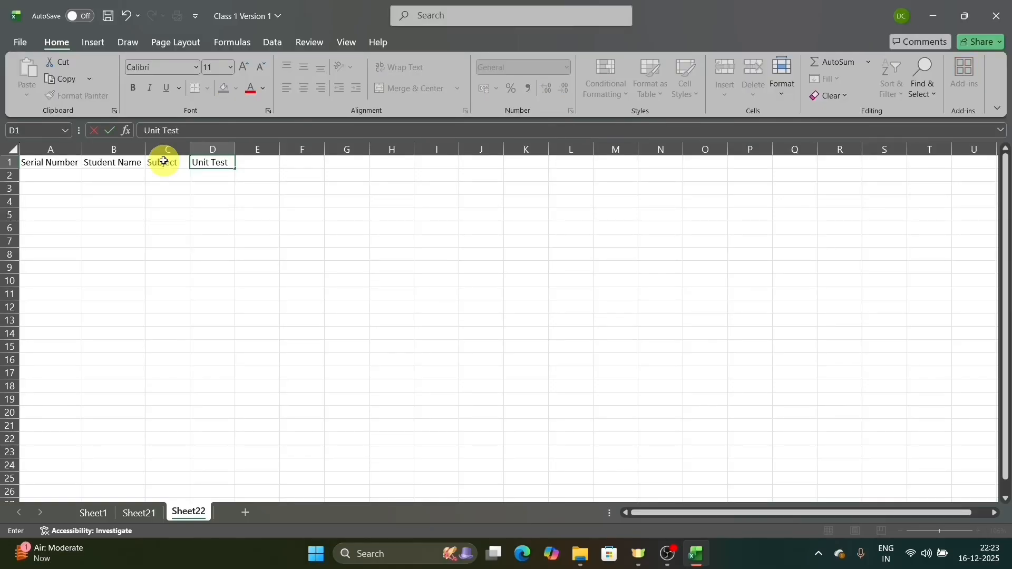
key(Return)
key(Up)
Step: Enter the header "Final Exam" in cell E1
key(Right)
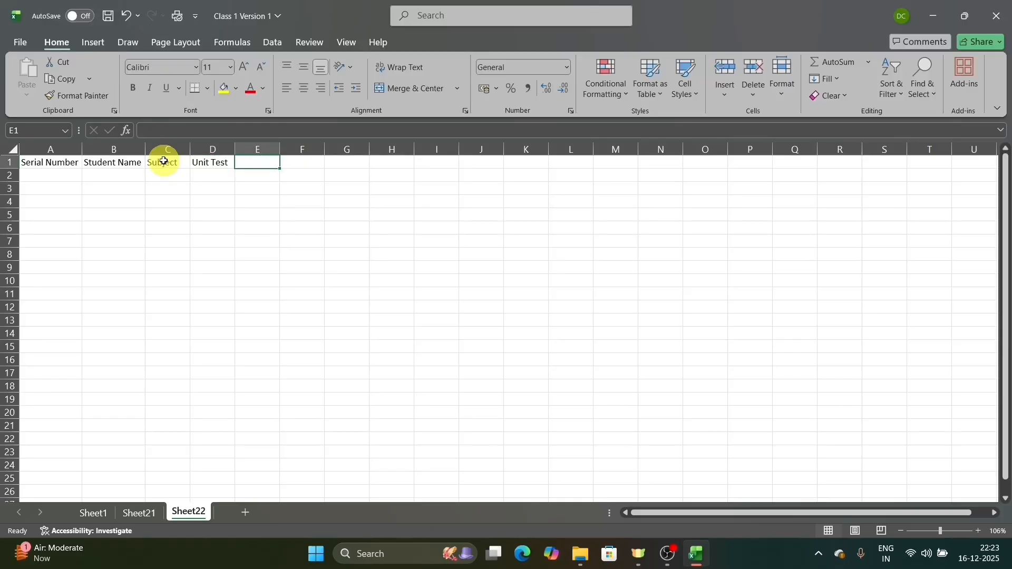
text(Final )
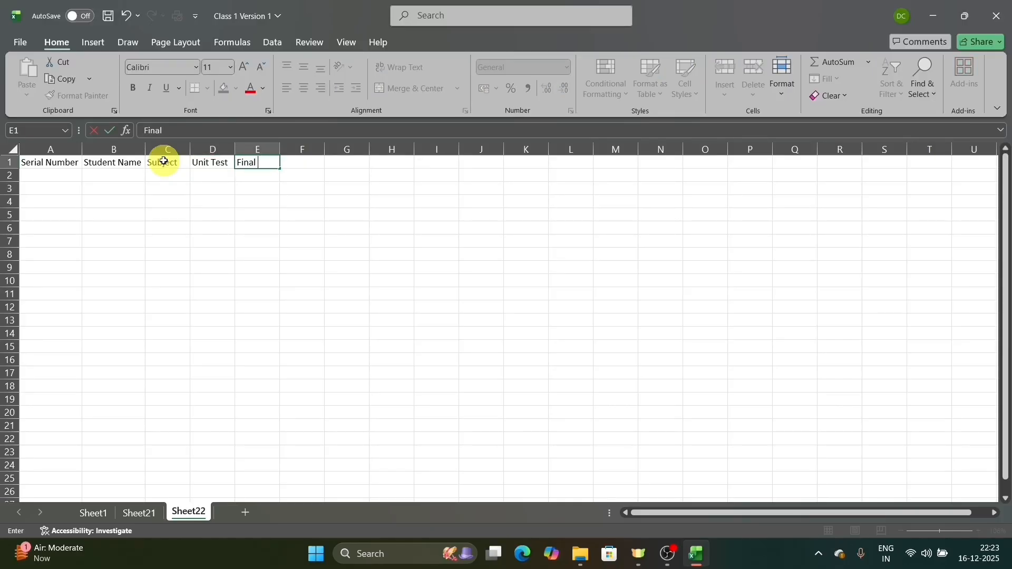
text(Exam)
key(Return)
key(Up)
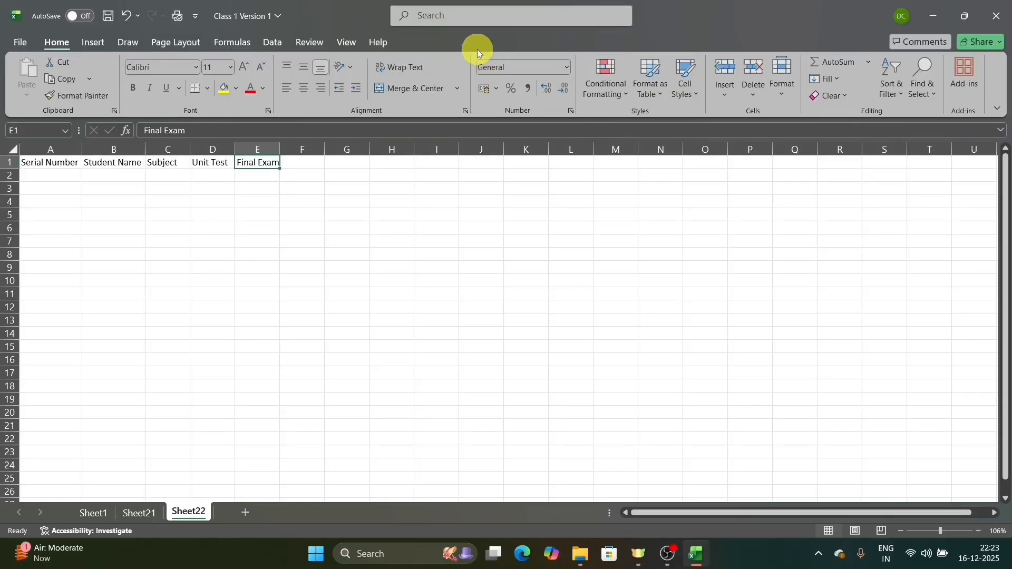
Step: Autofit column E to the "Final Exam" header
key(alt)
key(o)
key(c)
key(a)
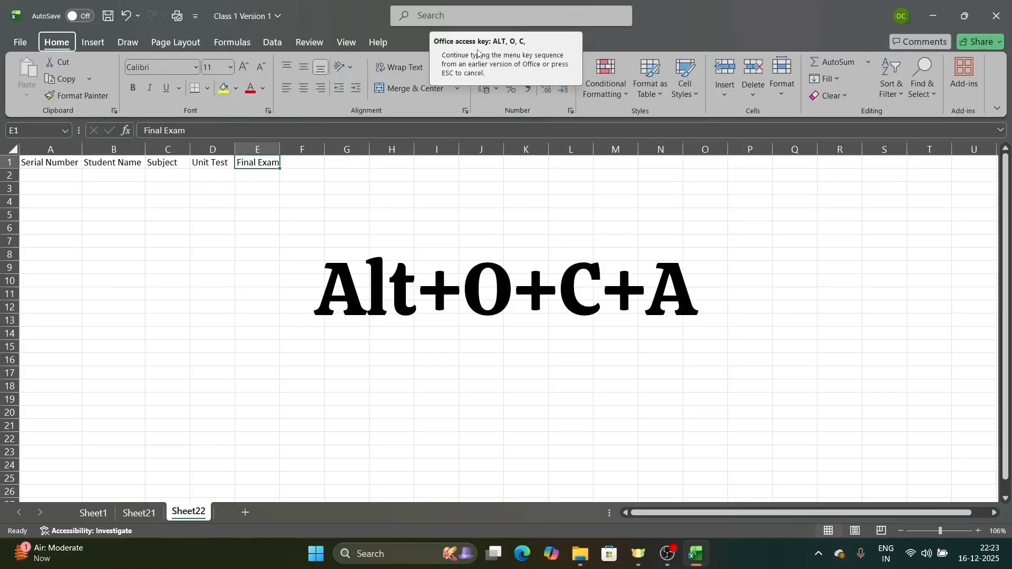
key(a)
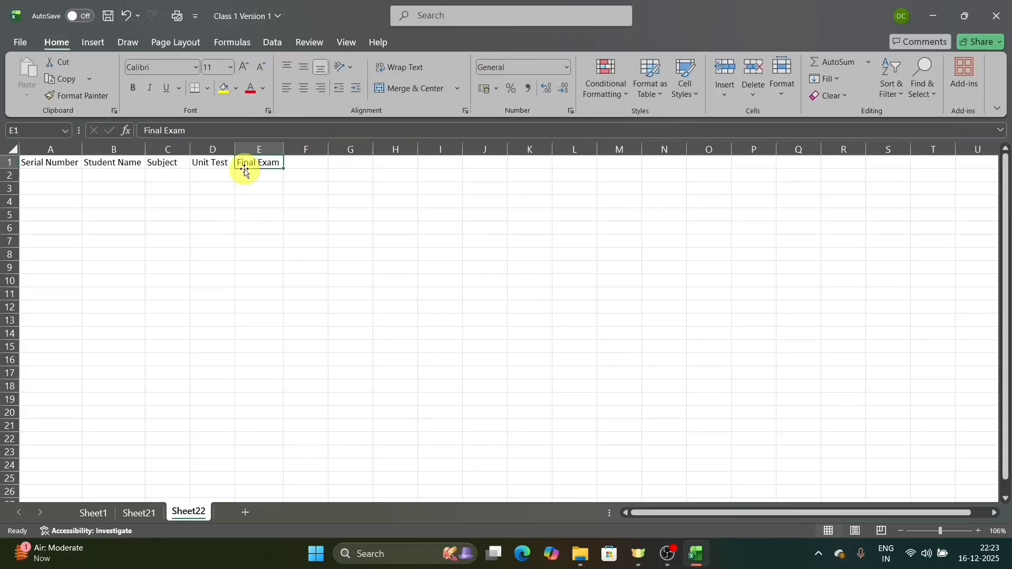
Step: Enter the header "Out of" in cell F1
key(Right)
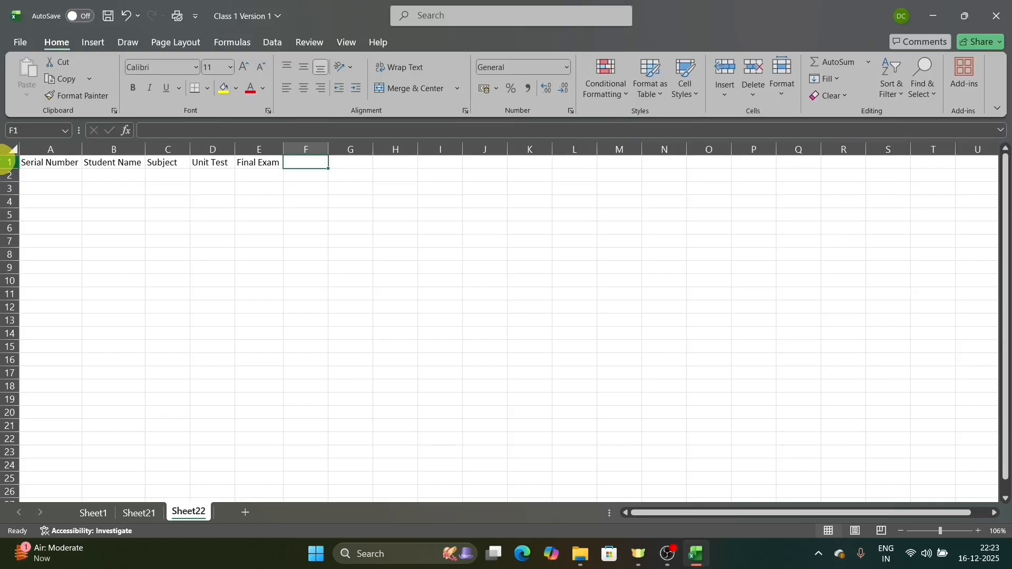
text(PoUF)
key(BackSpace)
key(BackSpace)
key(BackSpace)
key(BackSpace)
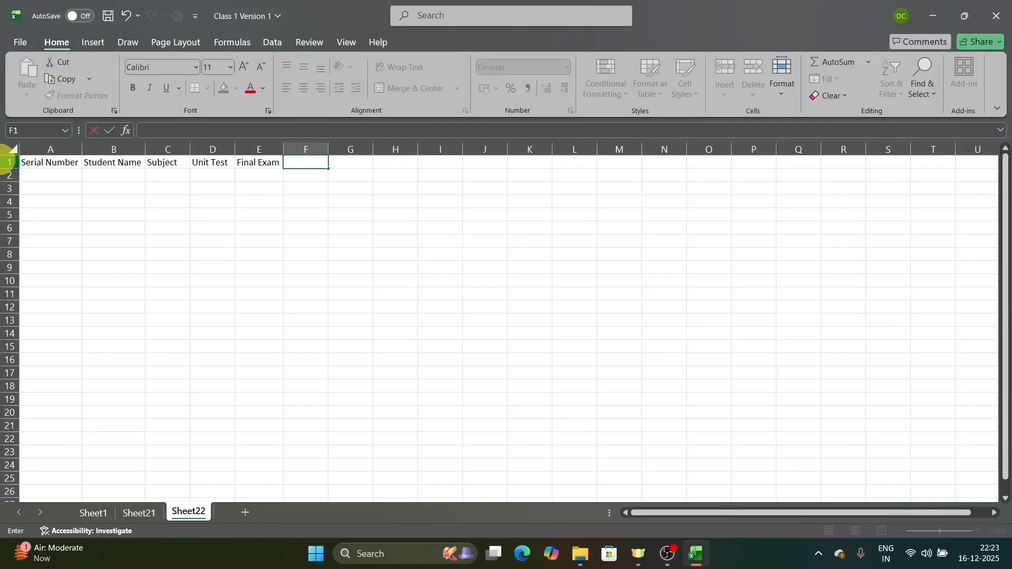
text(Out of)
key(Return)
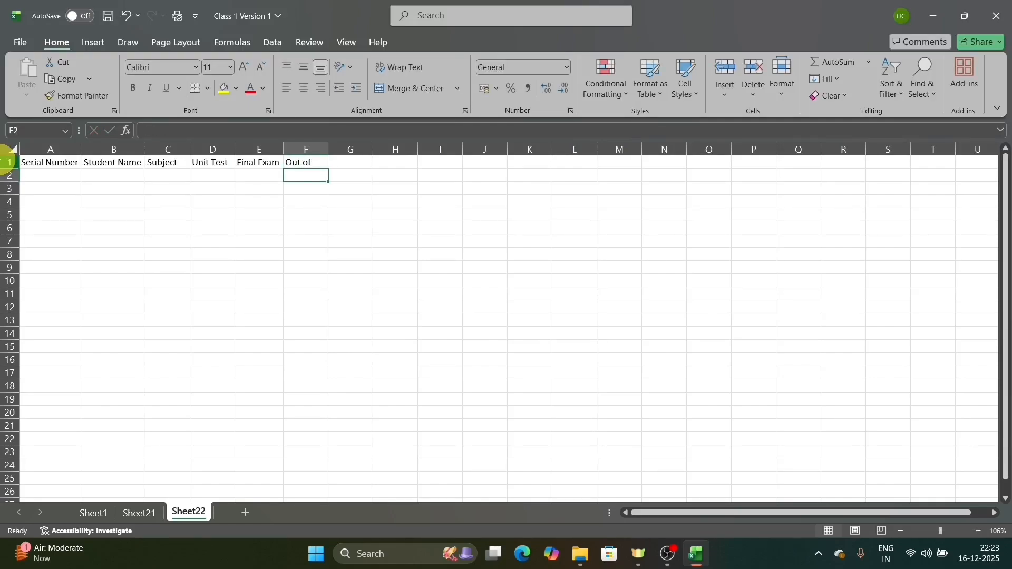
Step: Enter the header "Total" in cell G1
key(Right)
key(Up)
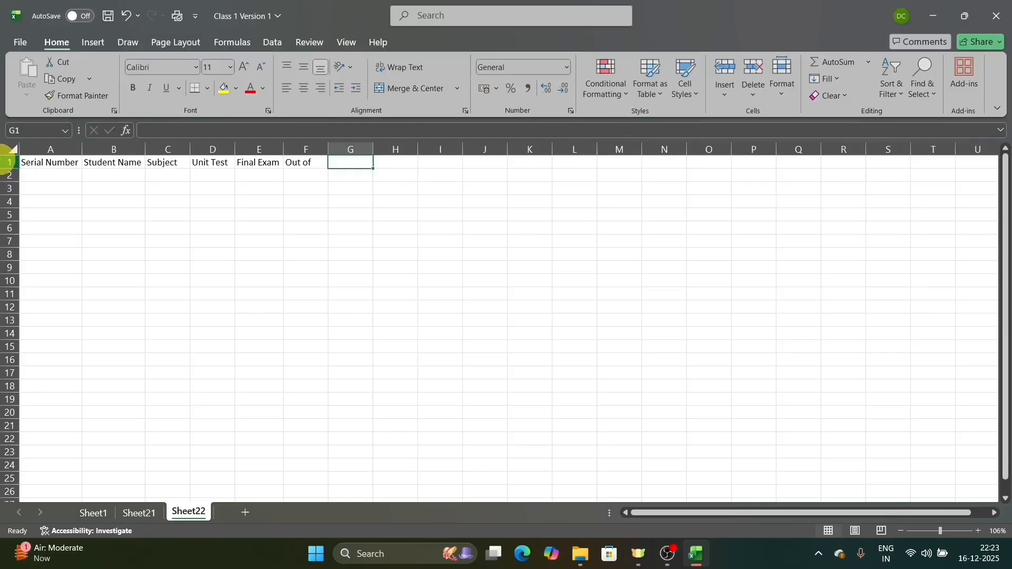
text(Total)
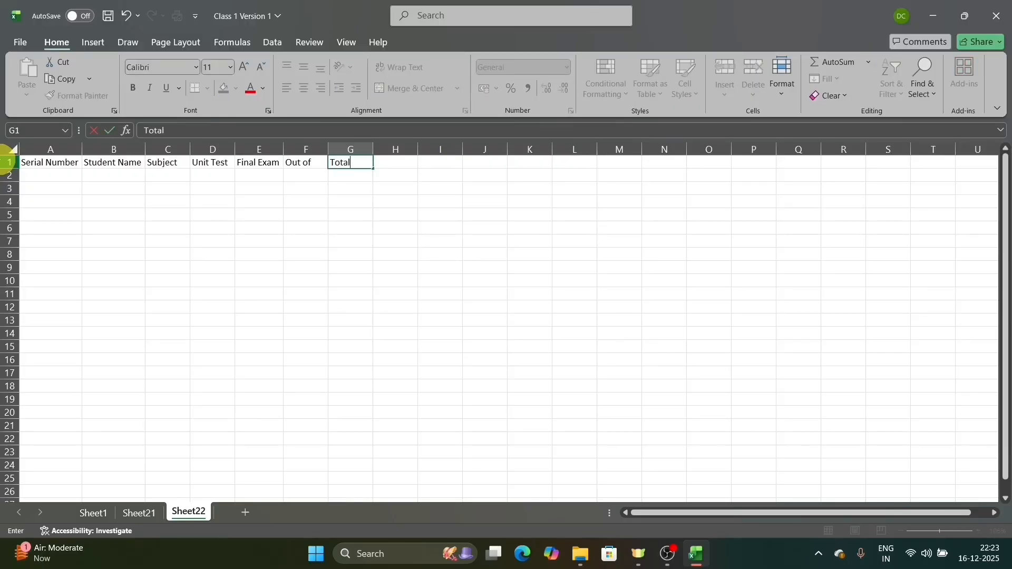
key(Return)
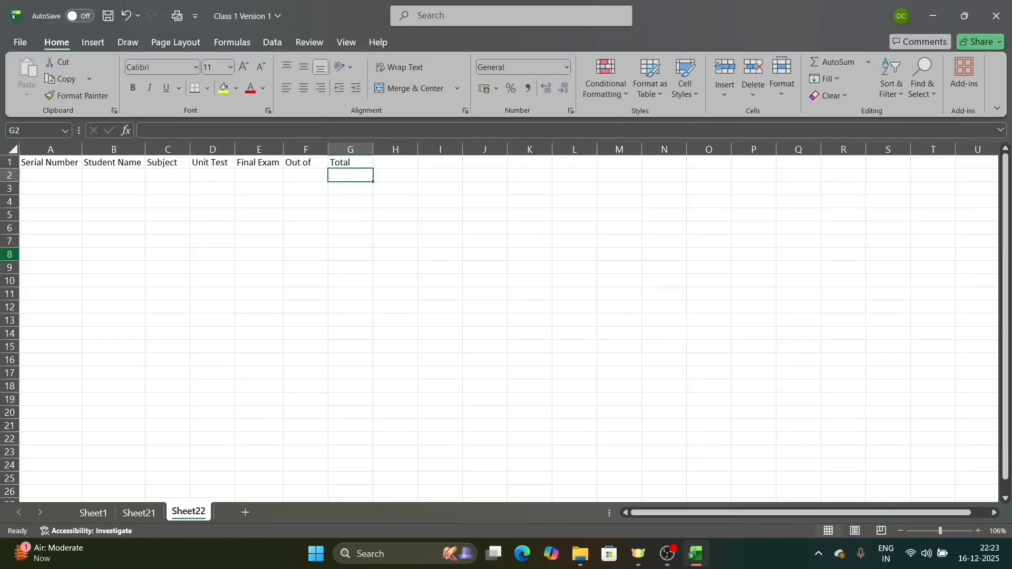
Step: Fill A2:F6 with serials 1–5, the students' names, Maths, unit marks 10, 15, 20, 18, 17, final marks 40, 35, 55, 45, 60, and out-of 80
key(Home)
text(1	Deepa	Maths	10	40	80 2	Seema	Maths	15	35	80 3	Rahul	Maths	20	55	80 4	Ram	Maths	18	45	80 5	Geeta	Maths	17	60	80)
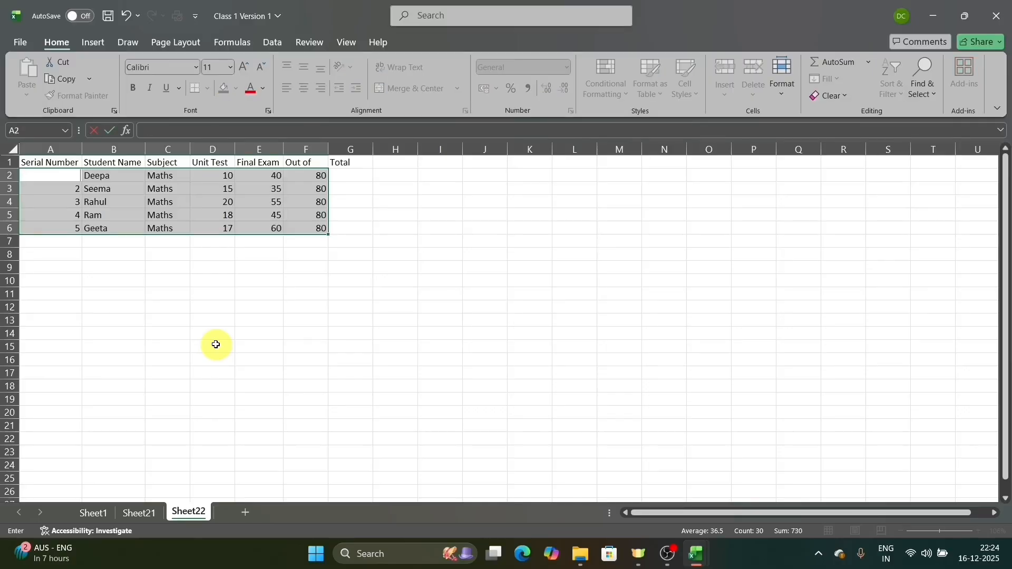
click(258, 314)
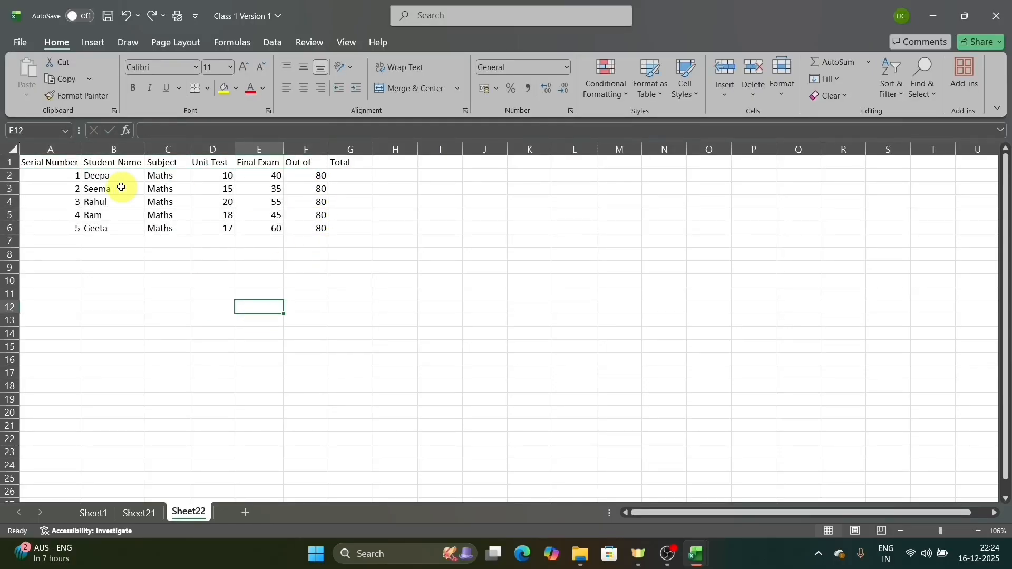
click(458, 238)
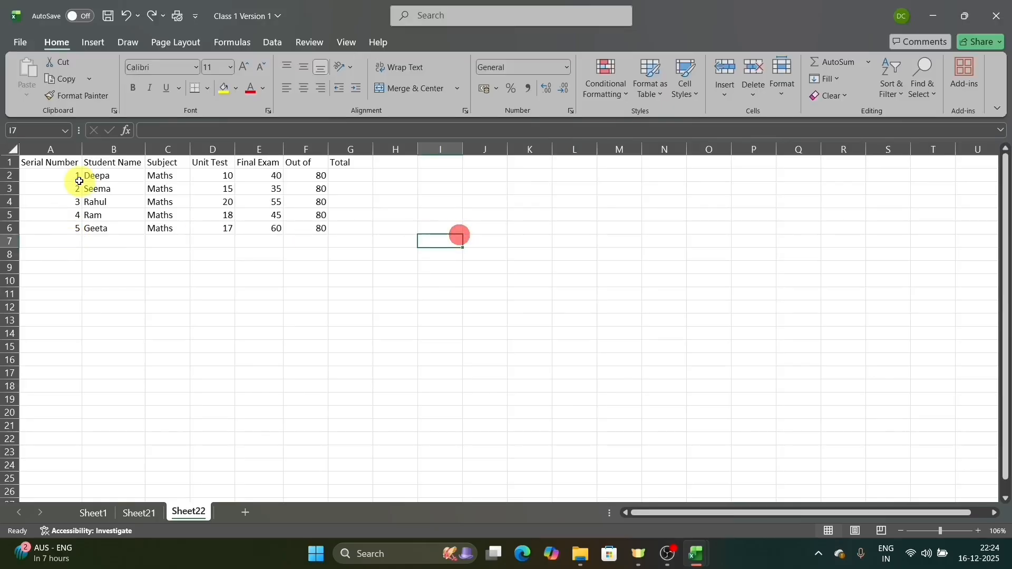
click(218, 188)
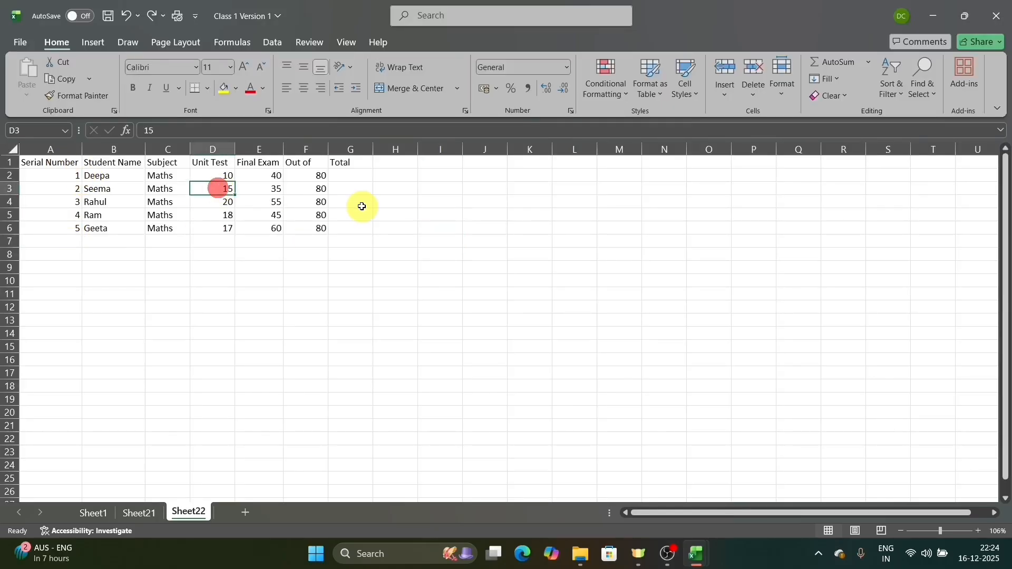
click(163, 214)
click(176, 265)
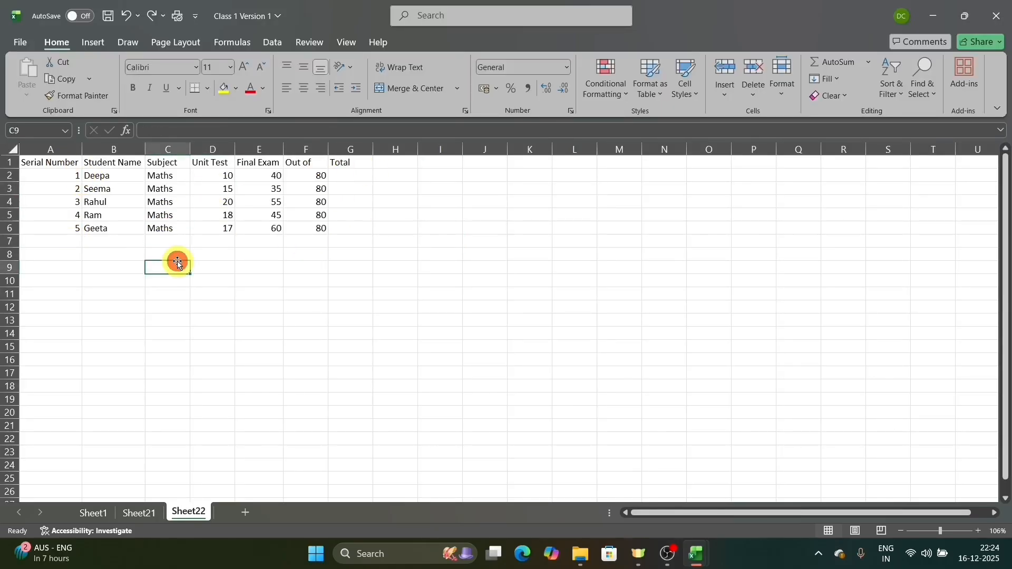
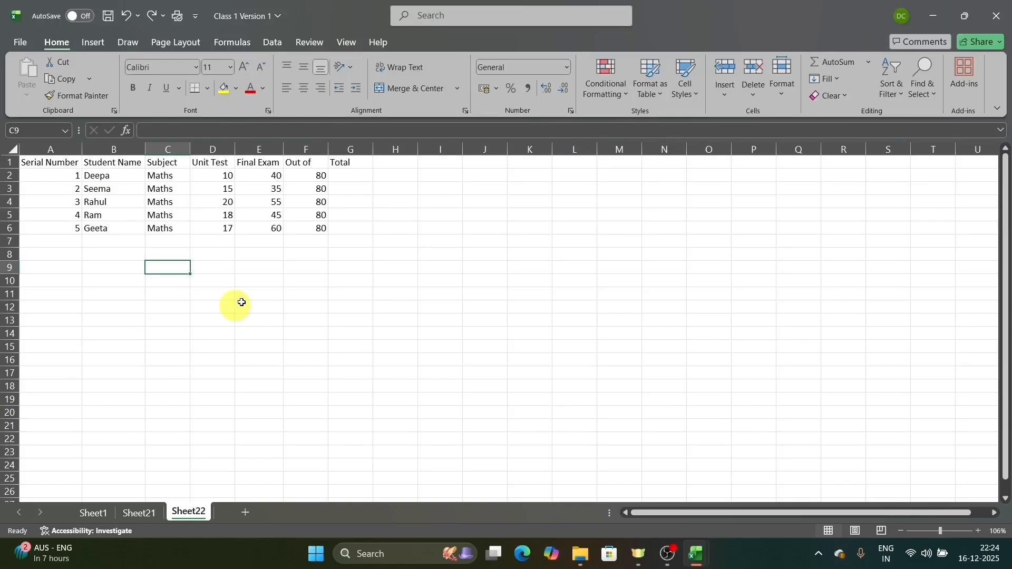
Step: Enter the header "Percent" in cell H1, beside the "Total" header
click(343, 162)
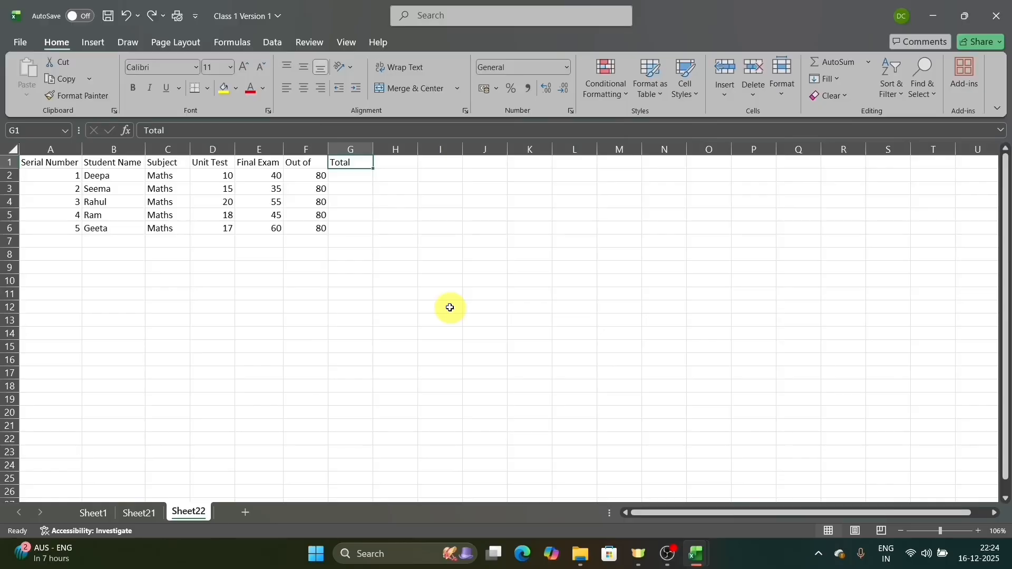
key(Right)
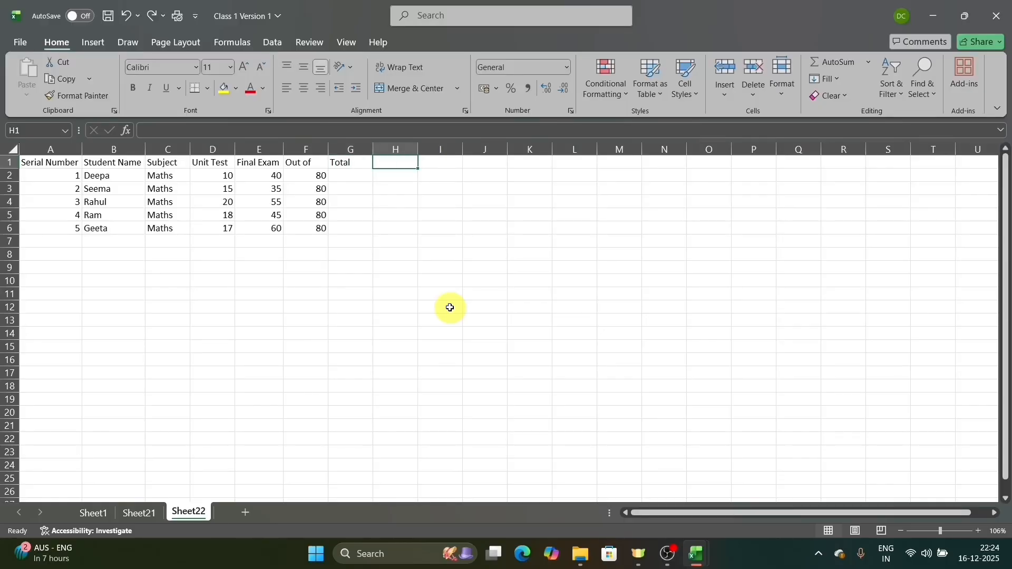
text(Percent)
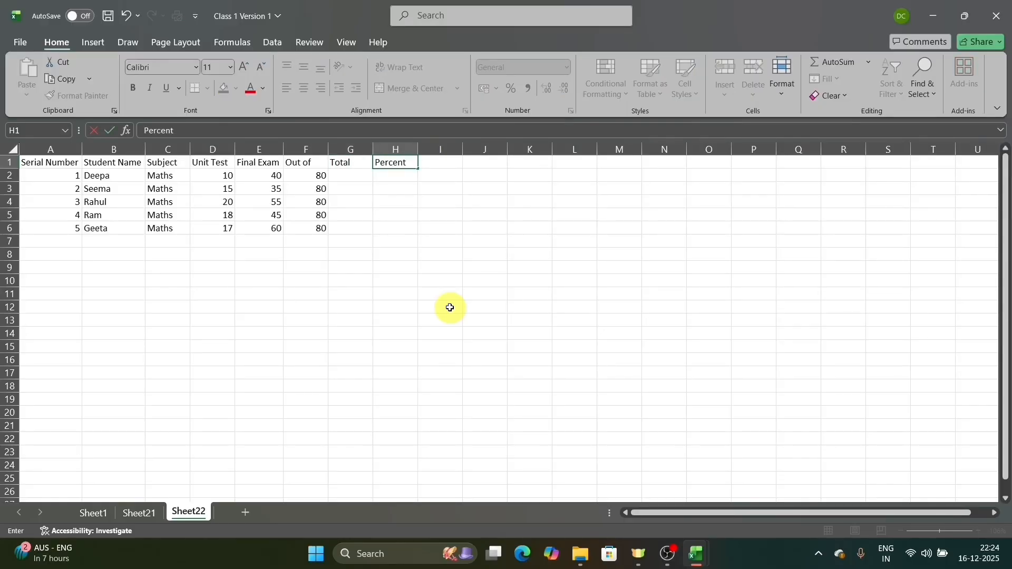
key(Return)
key(Up)
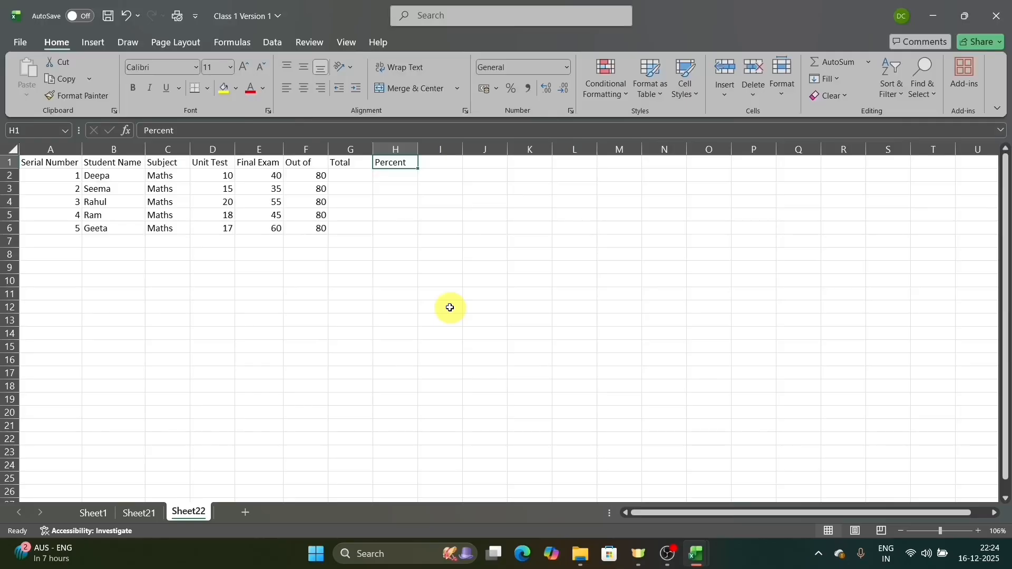
Step: Enter the header "Result Date" in cell I1 and autofit column I to it
key(Right)
text(Result)
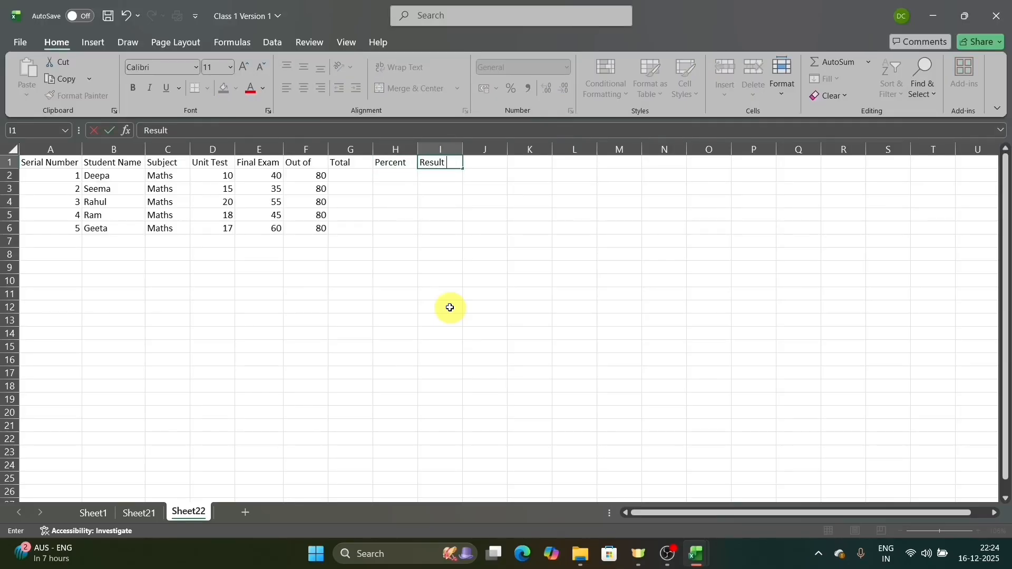
text( Date)
key(Return)
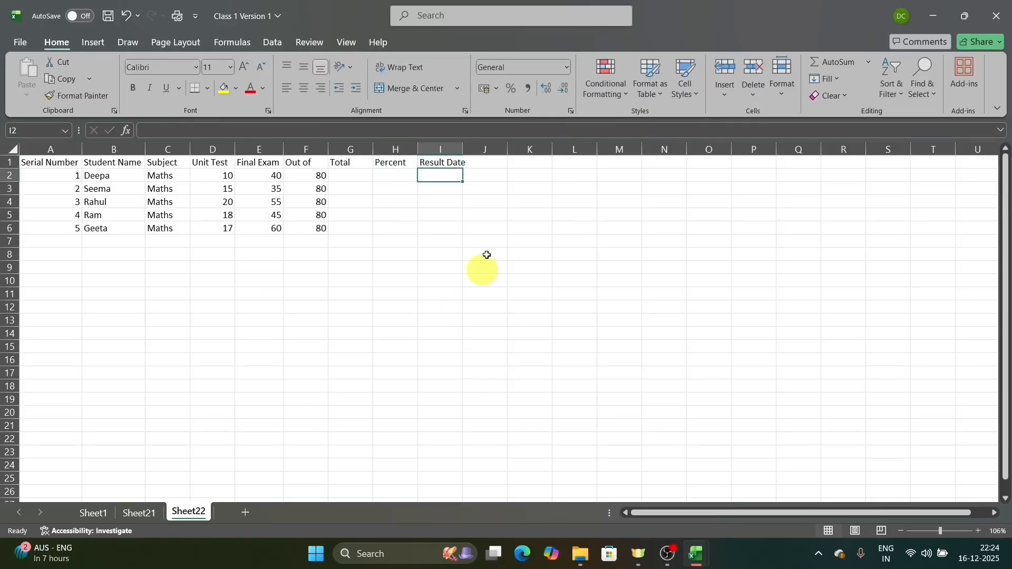
click(430, 162)
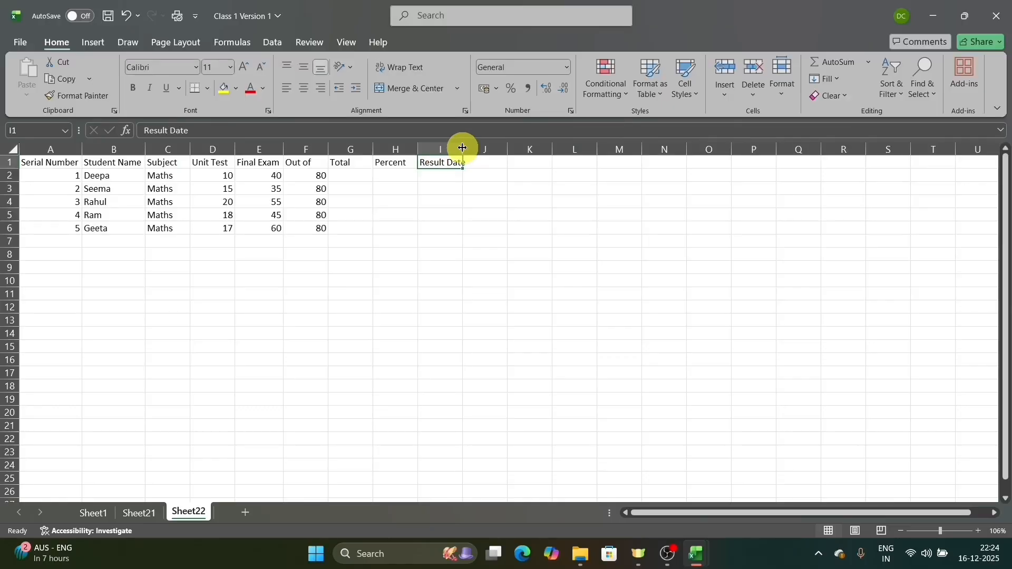
double_click(462, 148)
click(507, 288)
Step: Try the constant addition formula =2+2 in cell G2 under the "Total" header
click(382, 211)
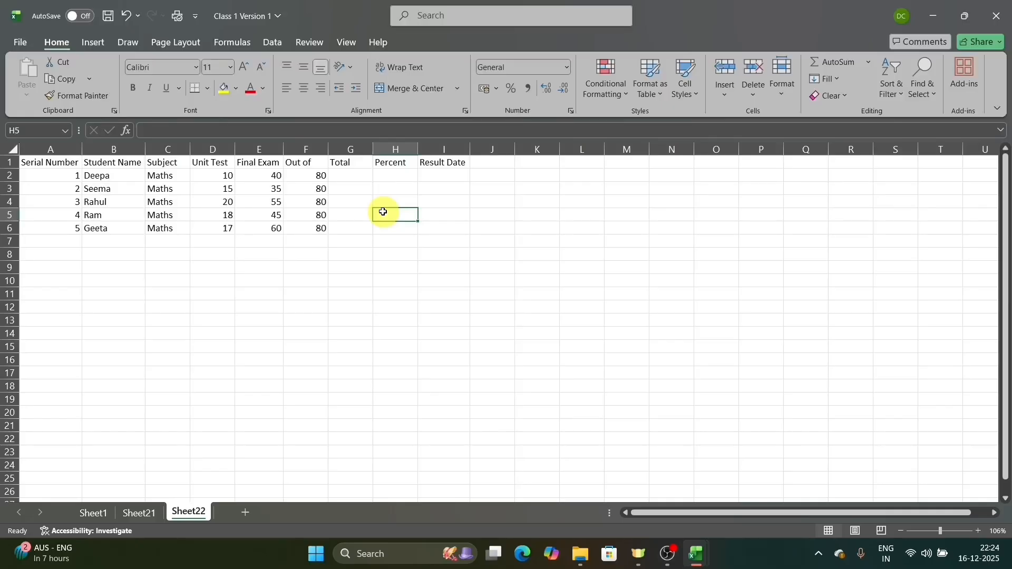
click(354, 176)
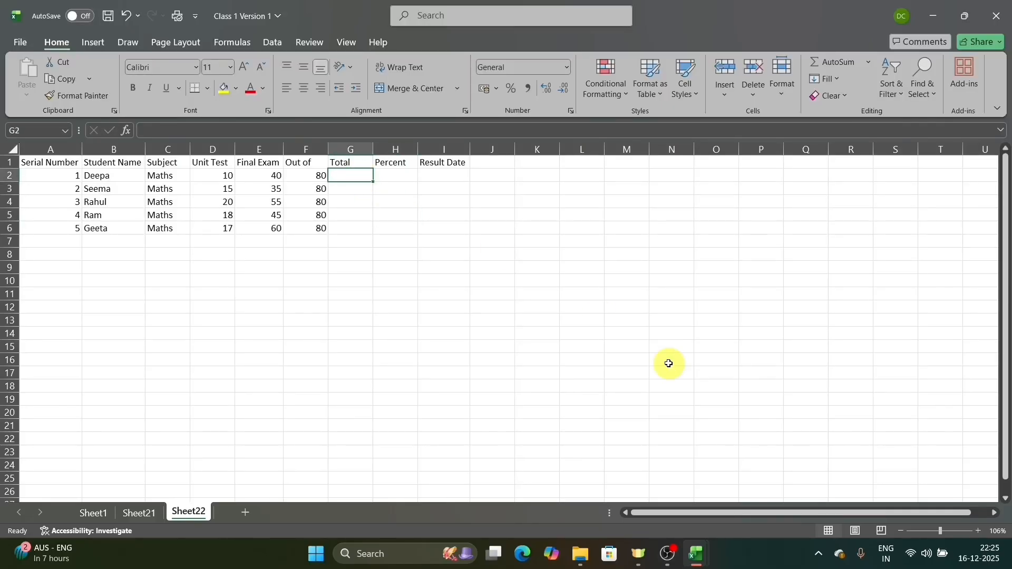
text(2)
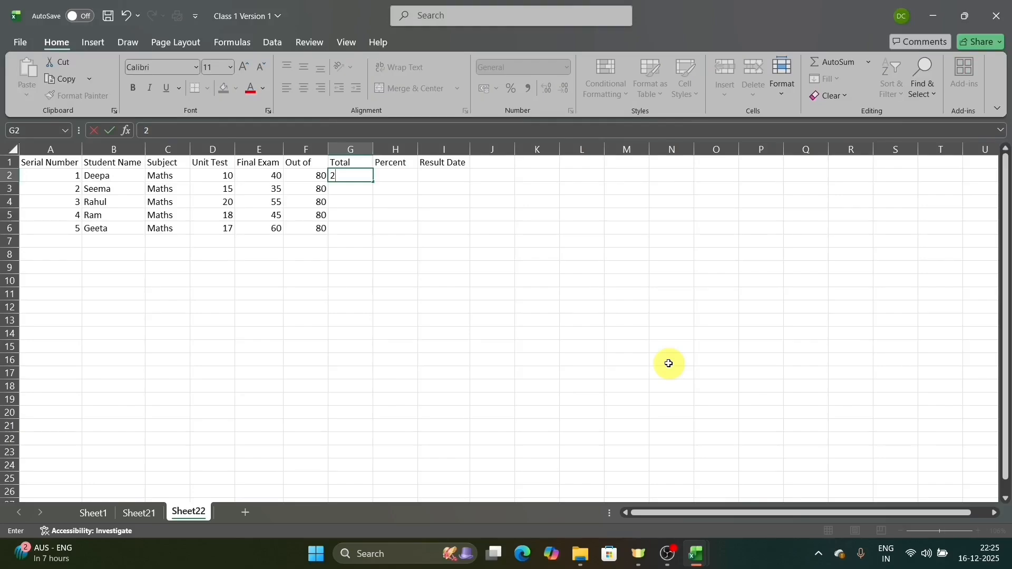
key(BackSpace)
text(=2+2)
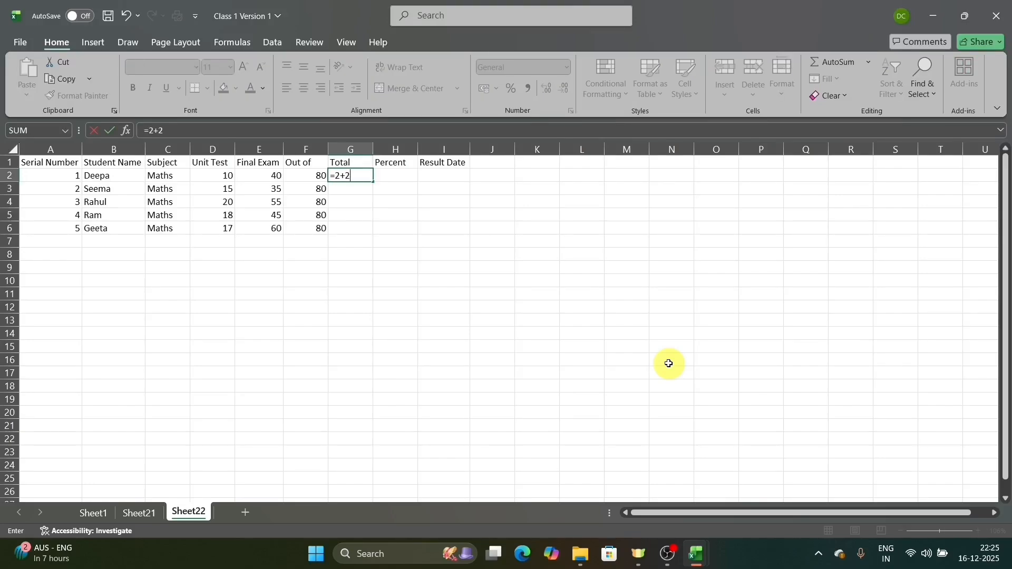
key(Return)
key(Up)
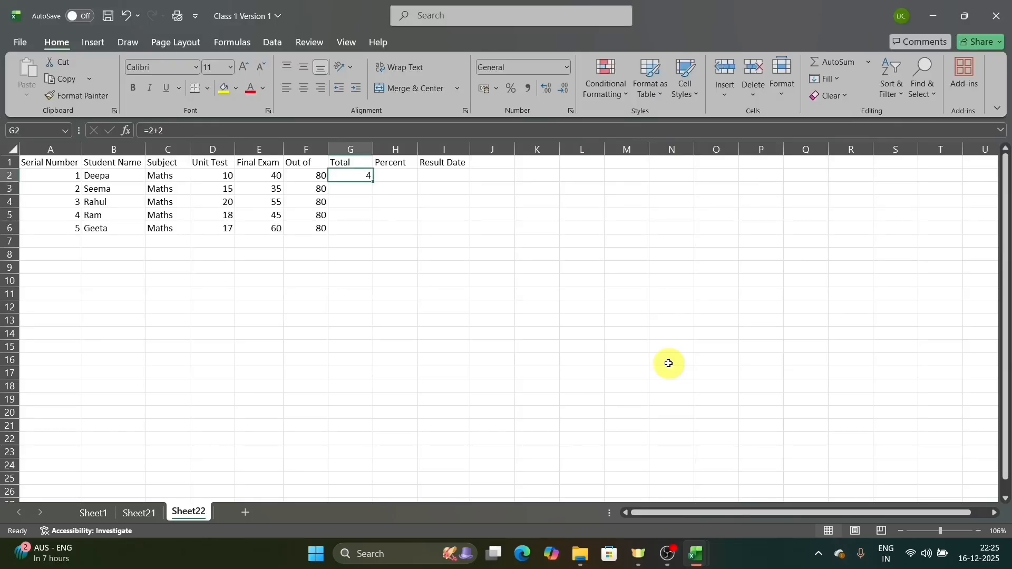
Step: Try the subtraction formula =4-2 in cell G2 and clear the cell
text(=4-2)
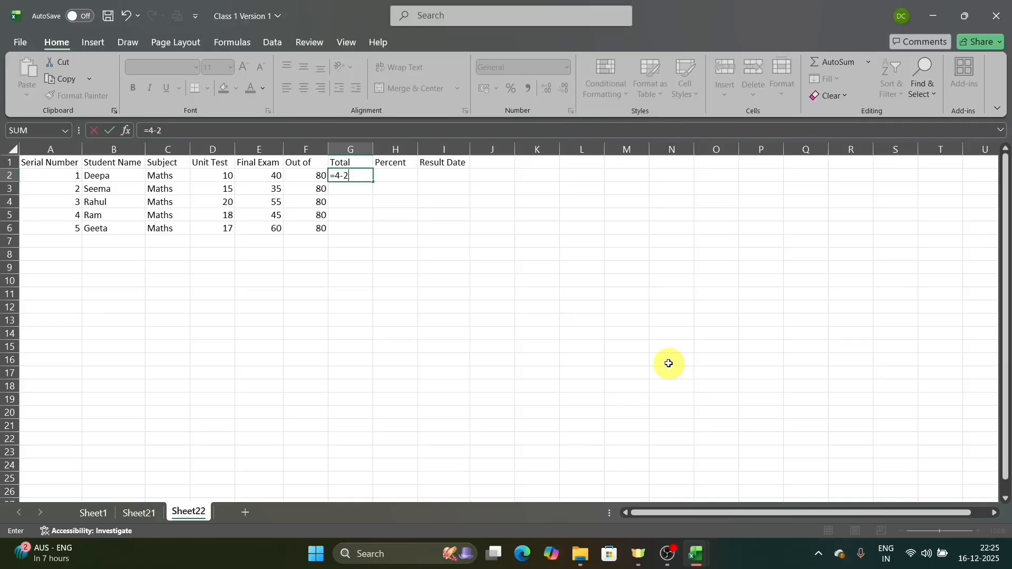
key(ctrl+Return)
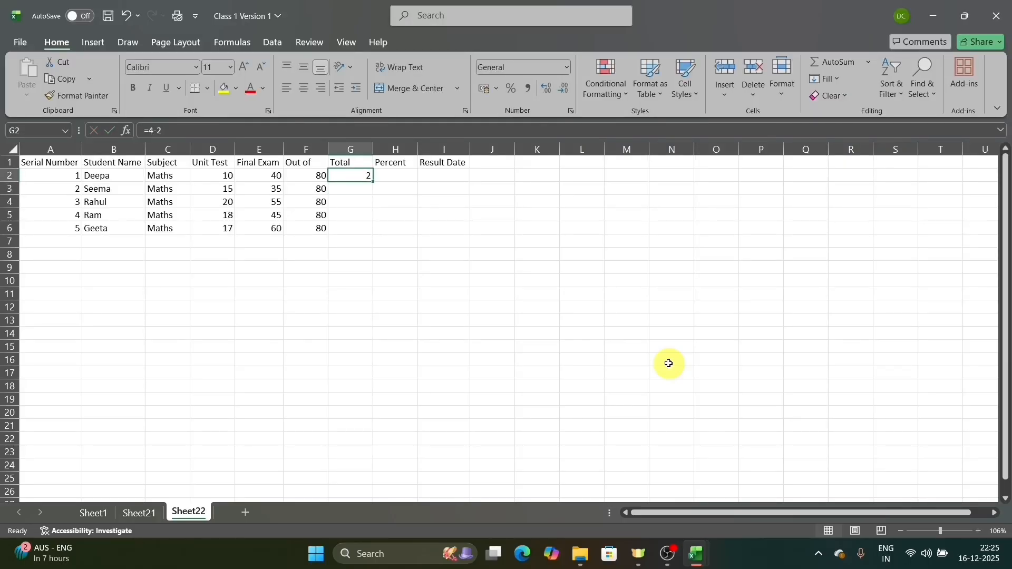
key(Delete)
key(Left)
key(Right)
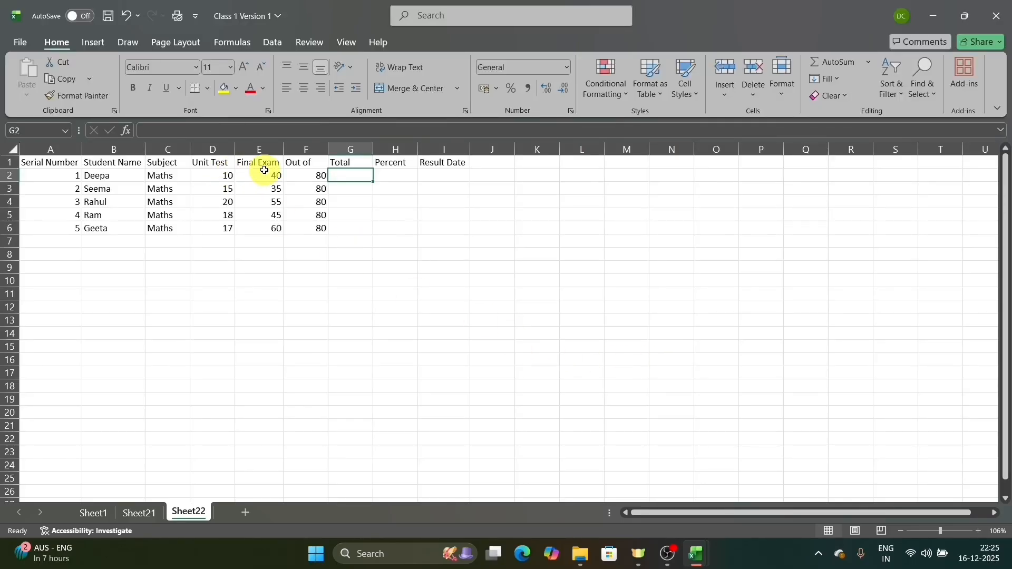
Step: Enter the formula =D2+E2 in cell G2 to add the first student's unit test and final exam marks
click(457, 248)
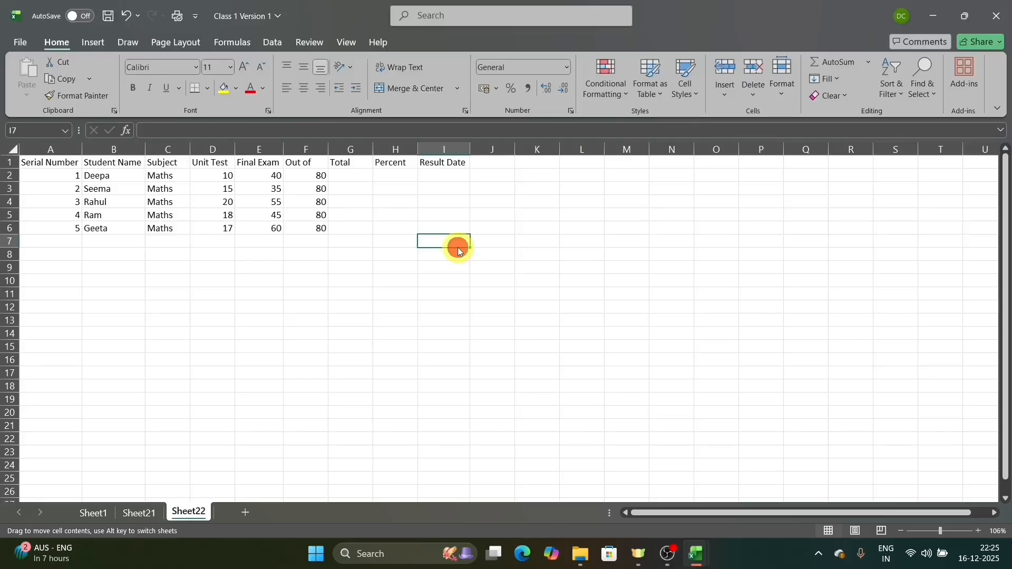
click(353, 174)
text(=)
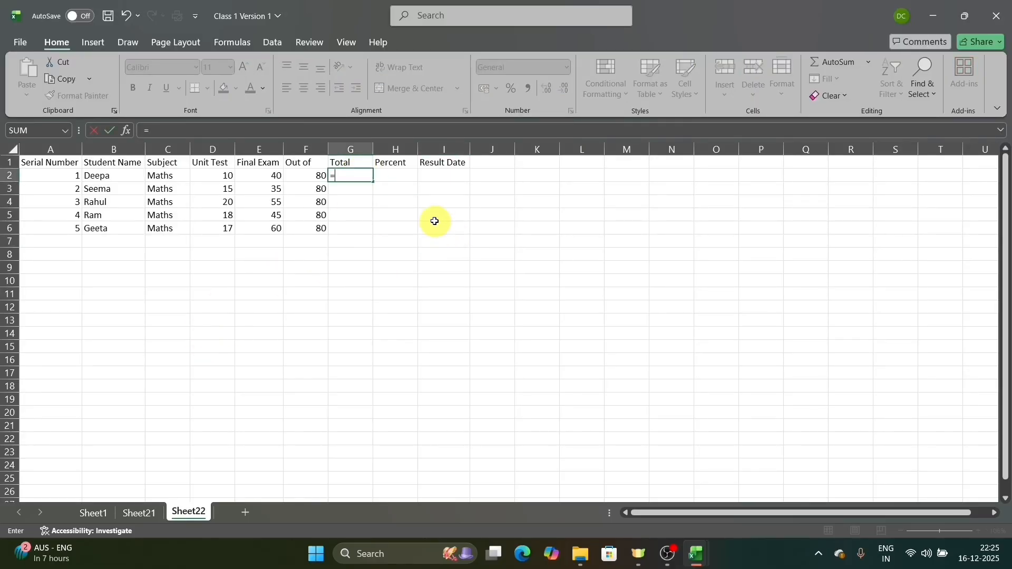
click(221, 175)
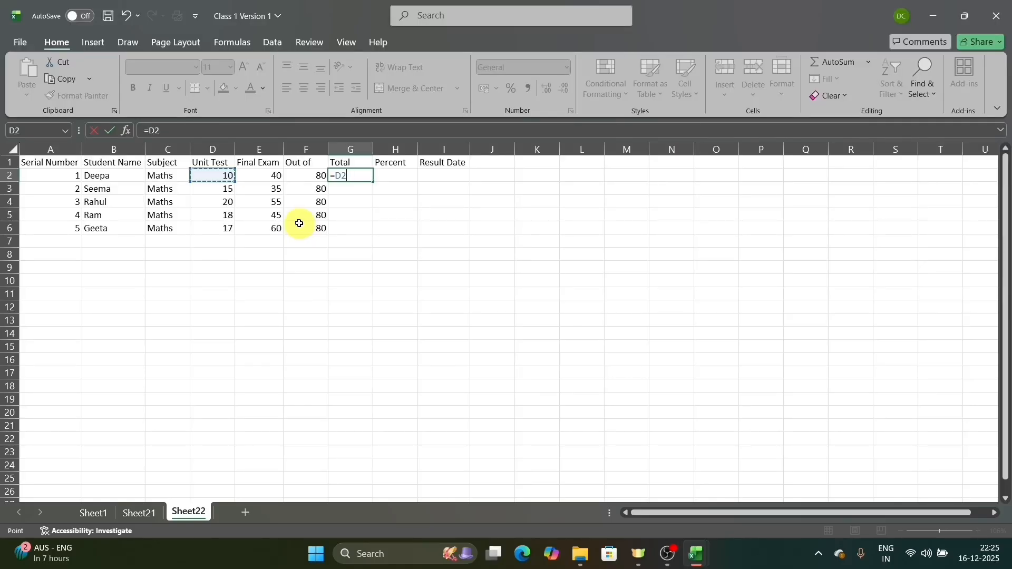
text(+)
click(260, 174)
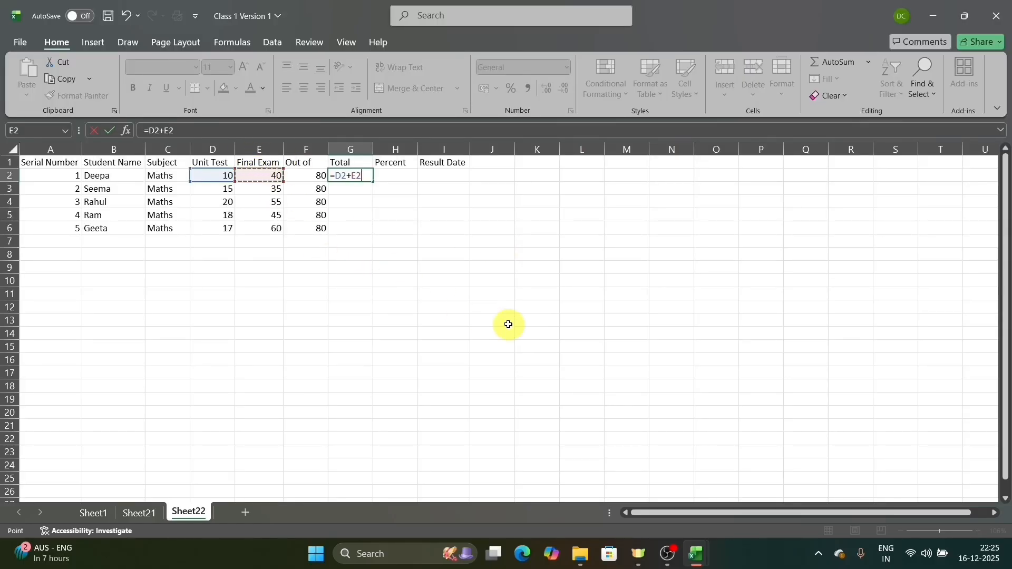
key(Return)
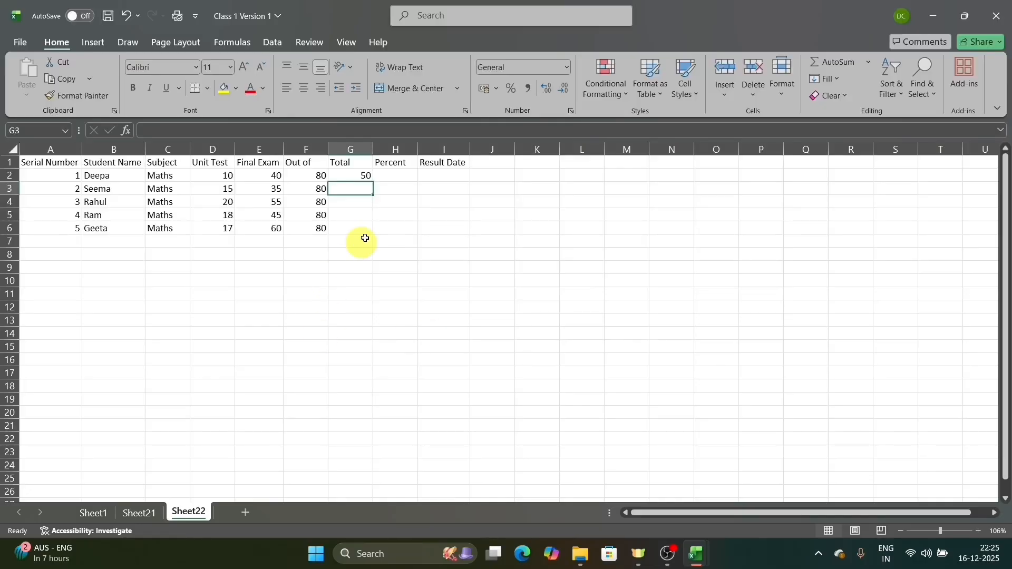
Step: Try filling the total formula from G2 down through G6 and undo the fill
click(353, 174)
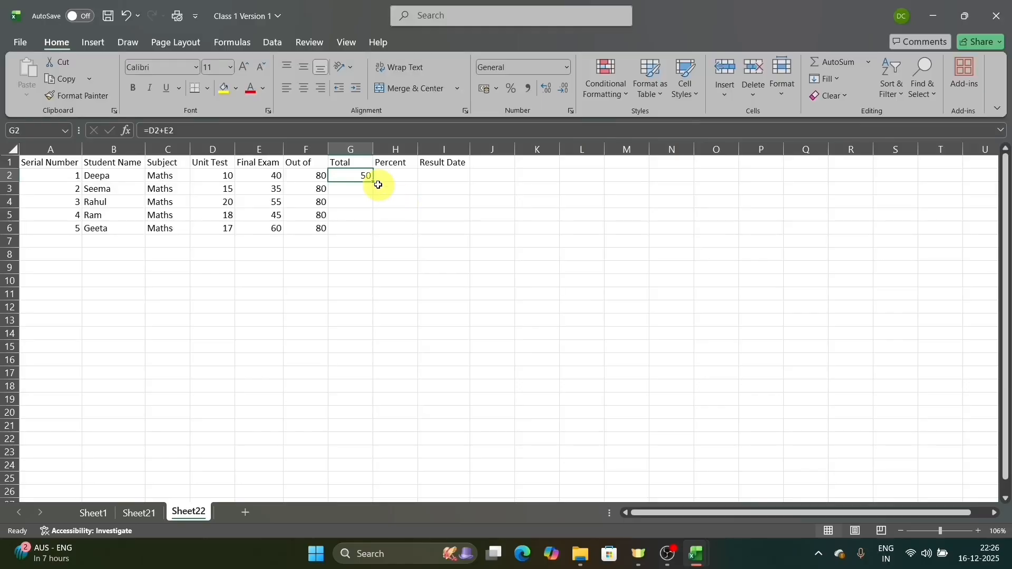
drag(375, 182, 377, 231)
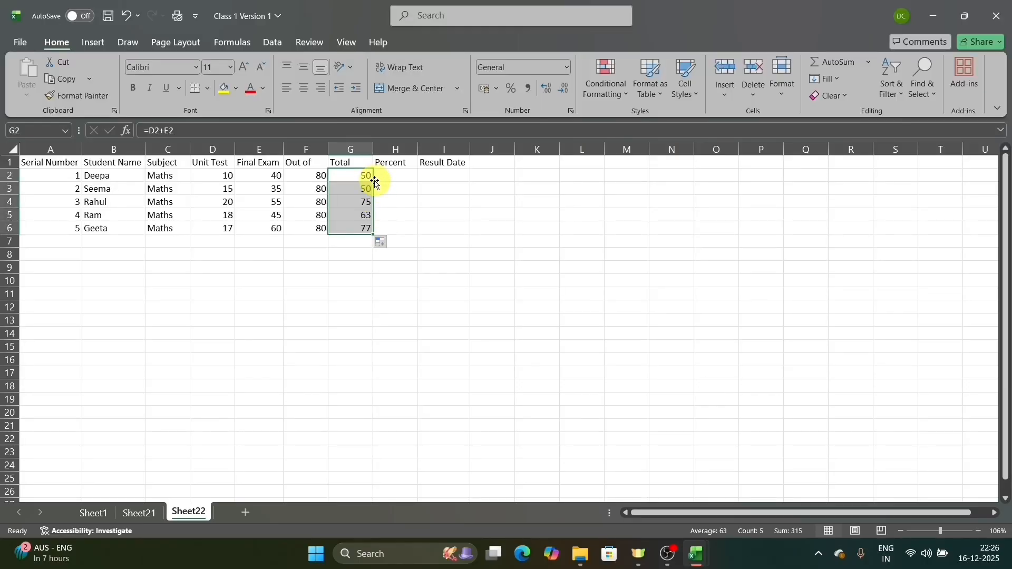
click(363, 175)
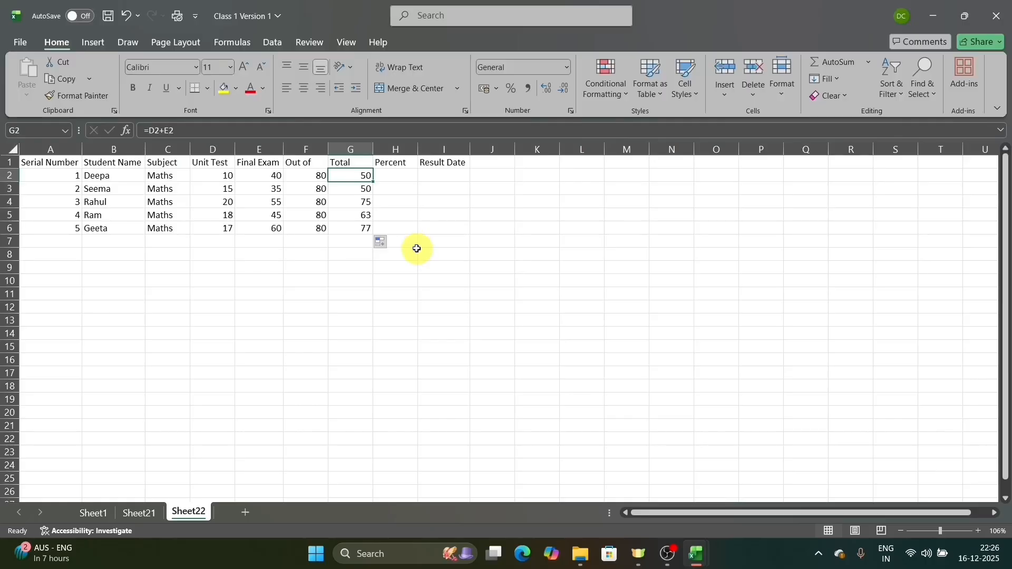
click(128, 16)
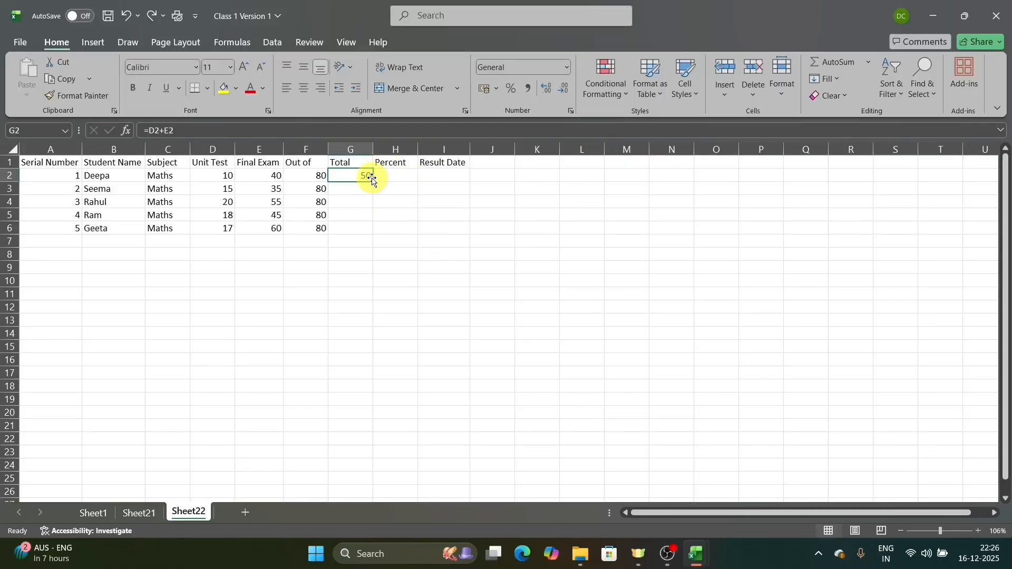
Step: Fill the total formula from G2 down through G6 and check the copied formulas in G4 and G5
drag(374, 181, 374, 233)
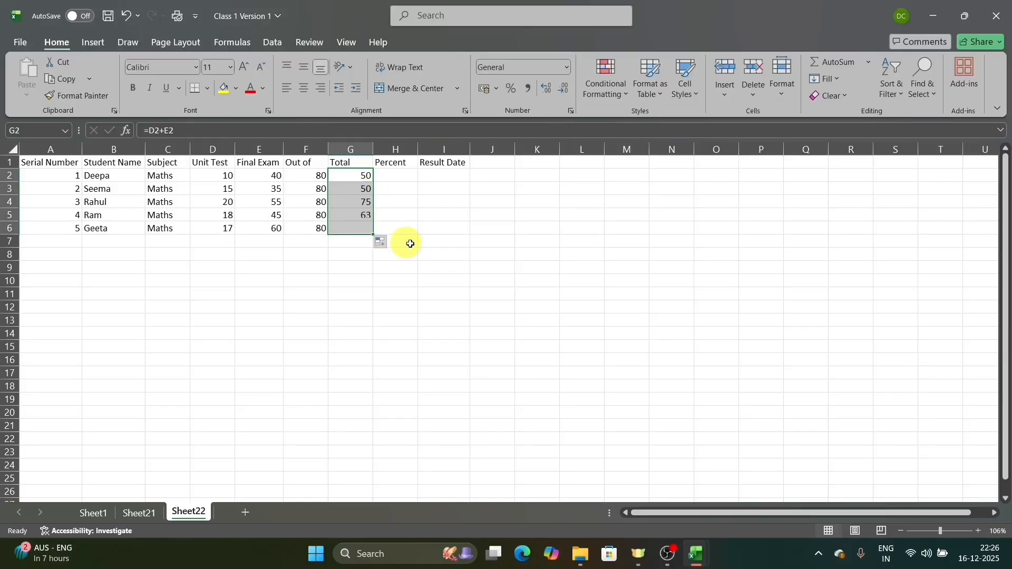
click(457, 247)
click(357, 201)
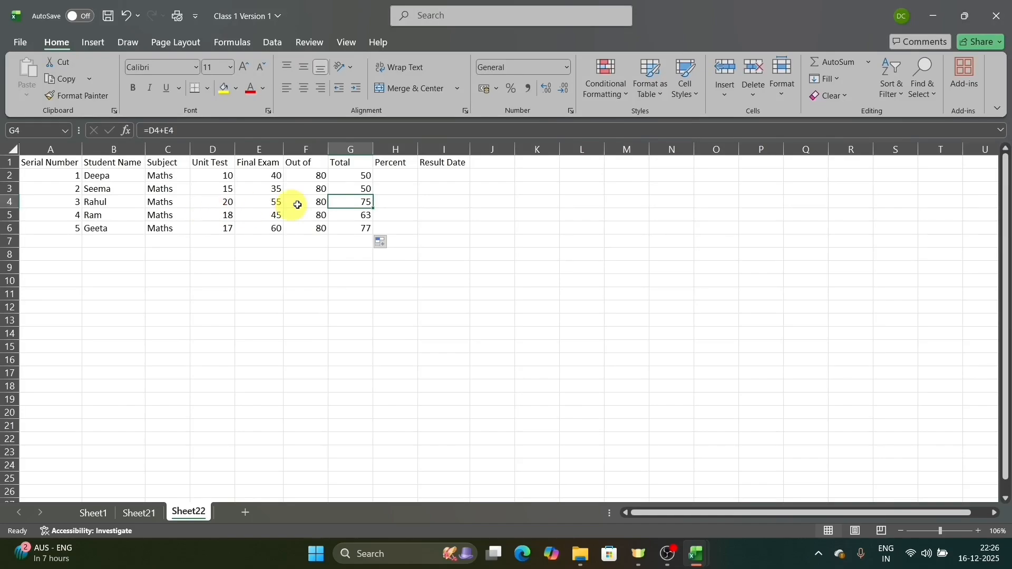
click(214, 130)
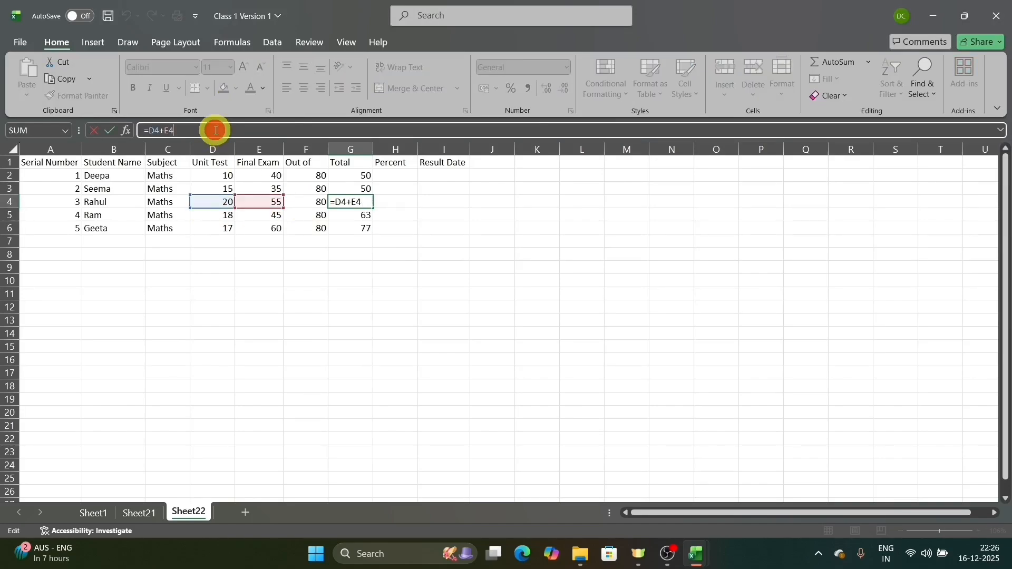
click(387, 244)
click(363, 216)
click(276, 131)
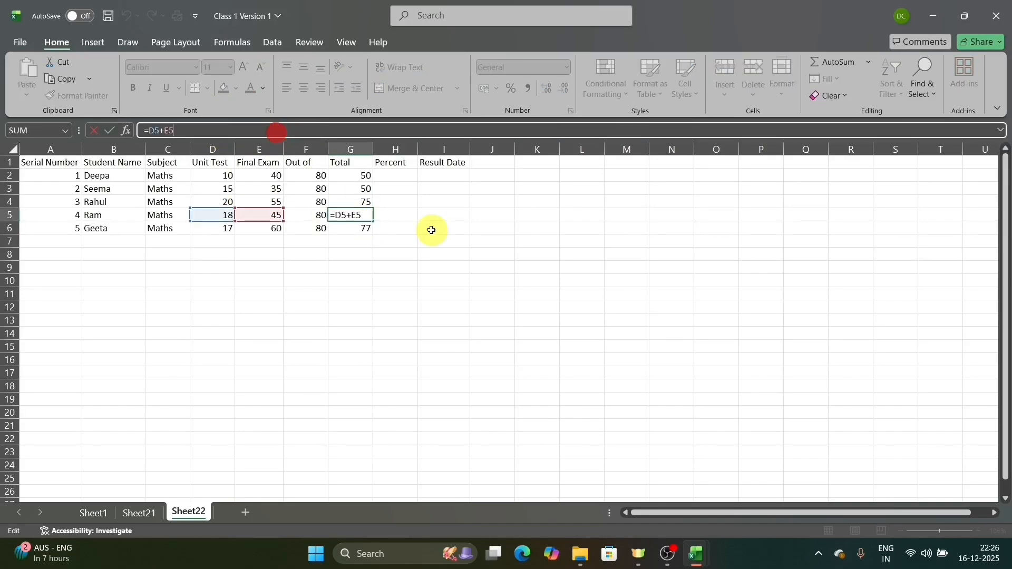
key(Return)
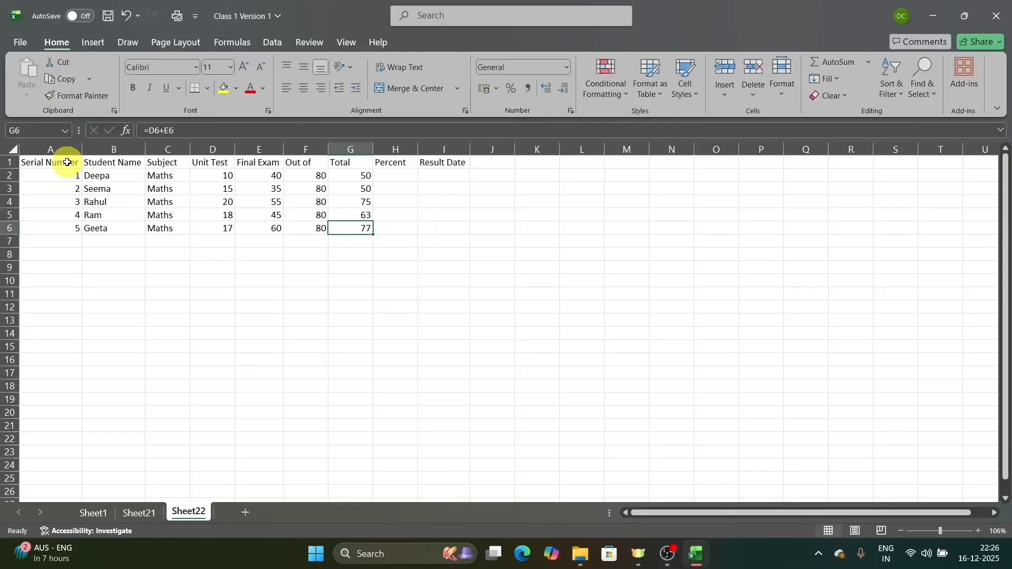
Step: Clear the serial numbers in A2:A6 and enter 1 and 2 in cells A2 and A3
drag(65, 176, 73, 234)
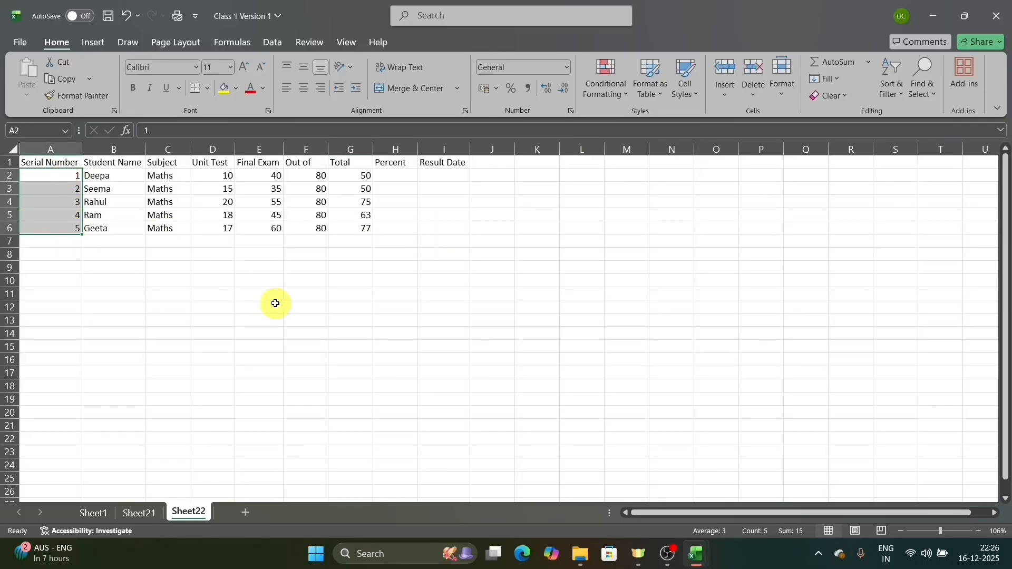
key(Delete)
click(163, 283)
click(74, 177)
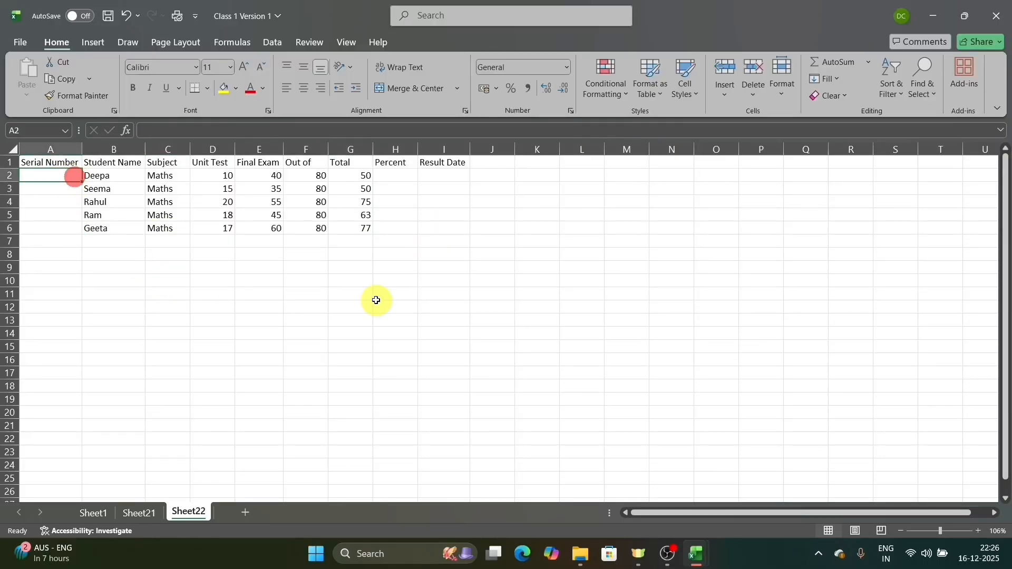
text(1)
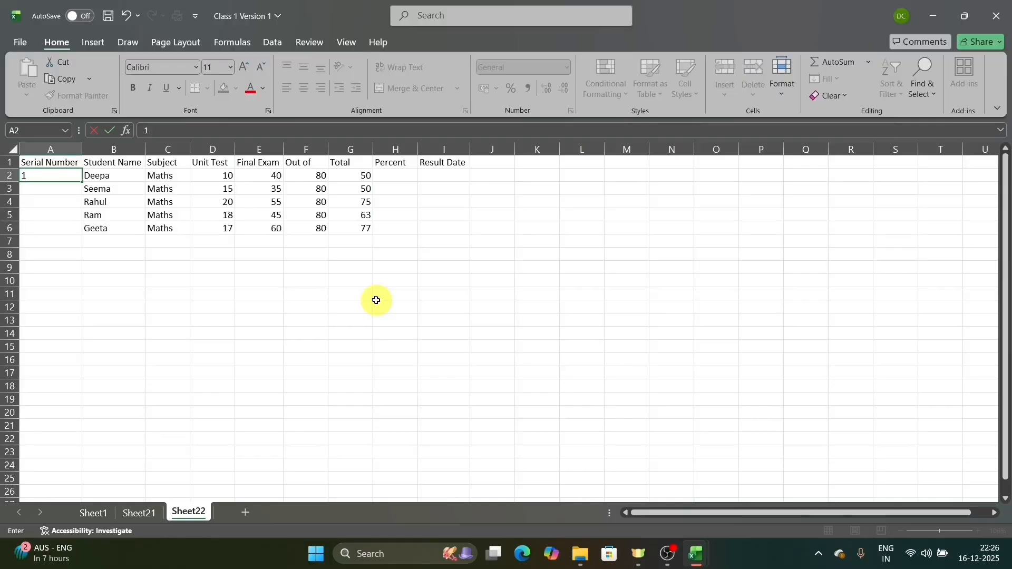
key(Return)
text(2)
key(Return)
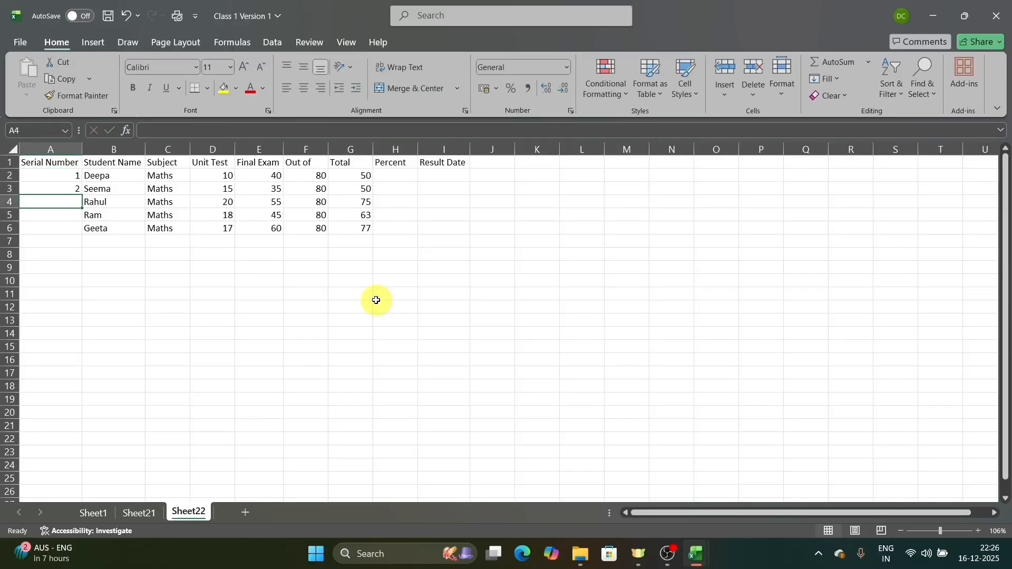
Step: Extend the number series from A2:A3 down through A6 and save the workbook
click(74, 175)
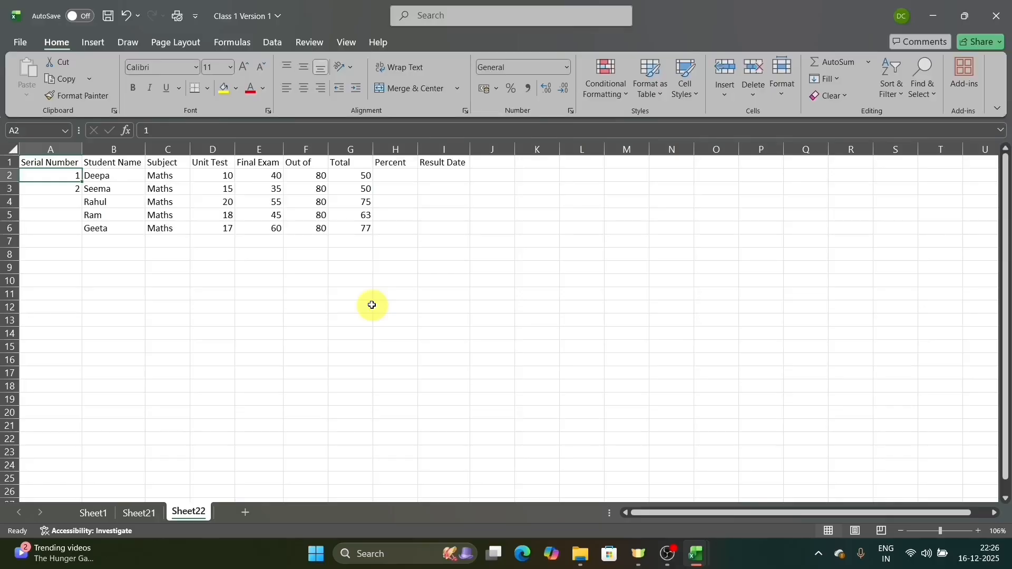
key(shift+Down)
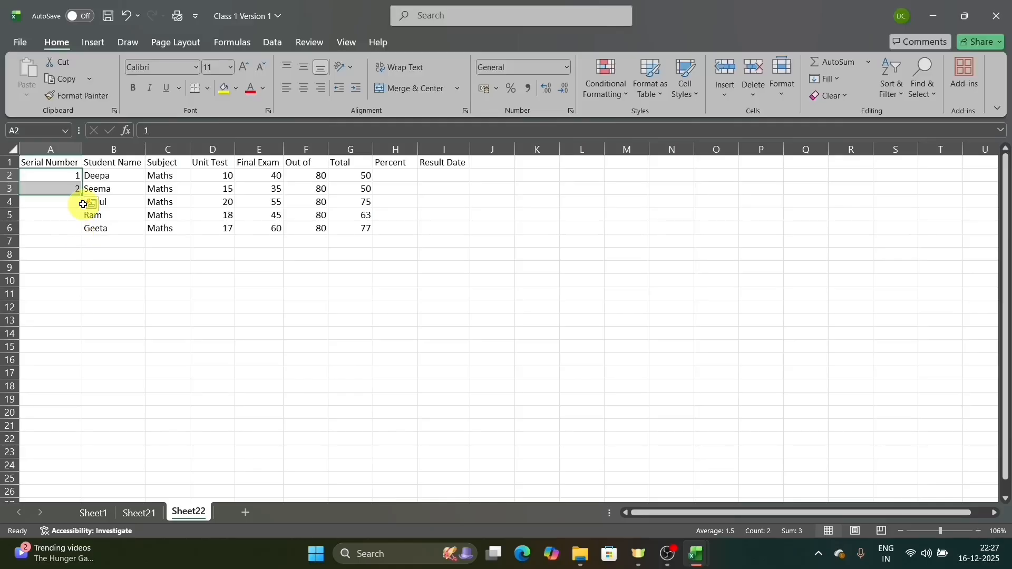
drag(82, 197, 81, 229)
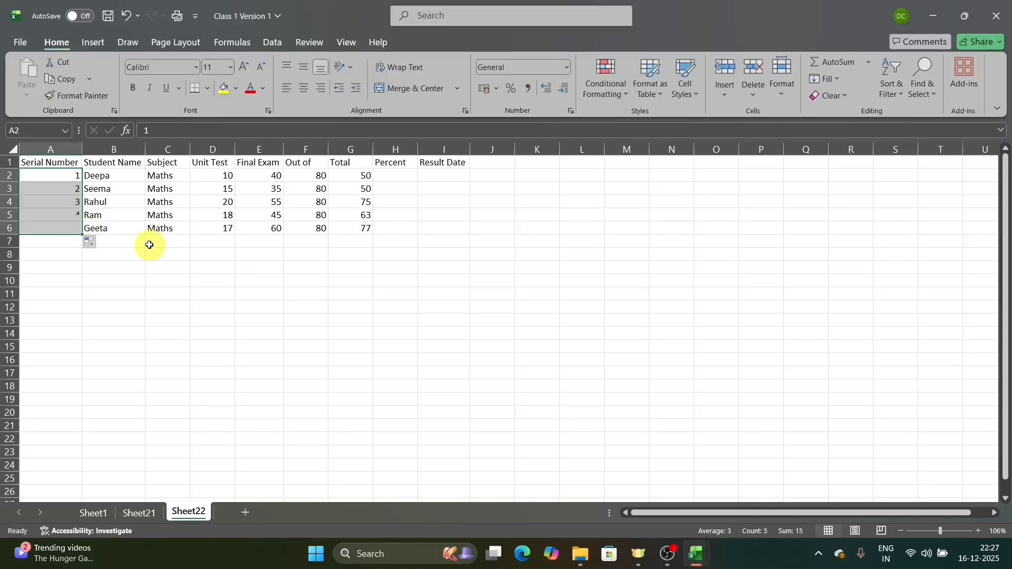
click(298, 295)
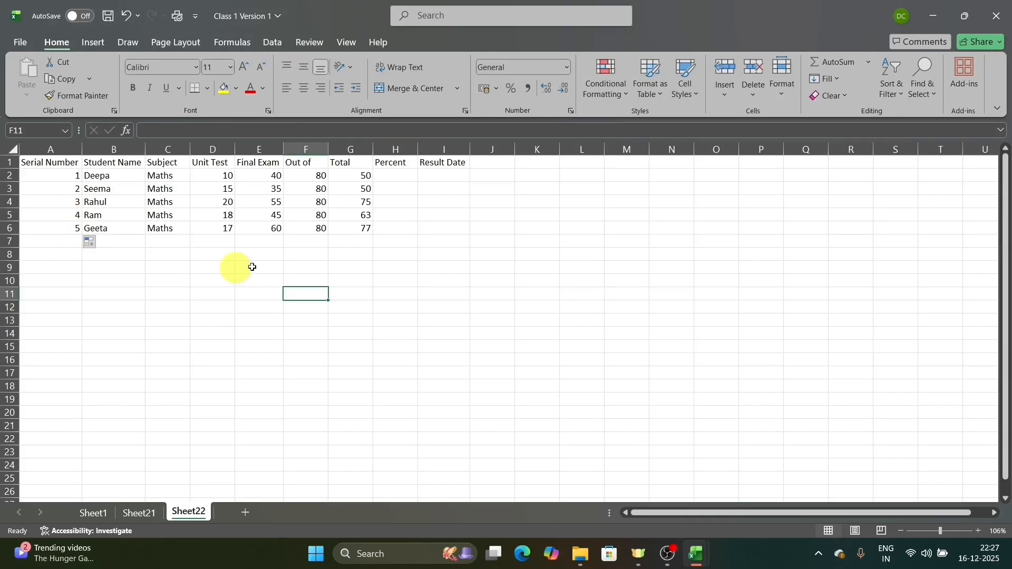
key(ctrl+s)
Step: Enter the formula =G2/F2 in cell H2 to calculate the first student's percent from Total and Out of
click(401, 176)
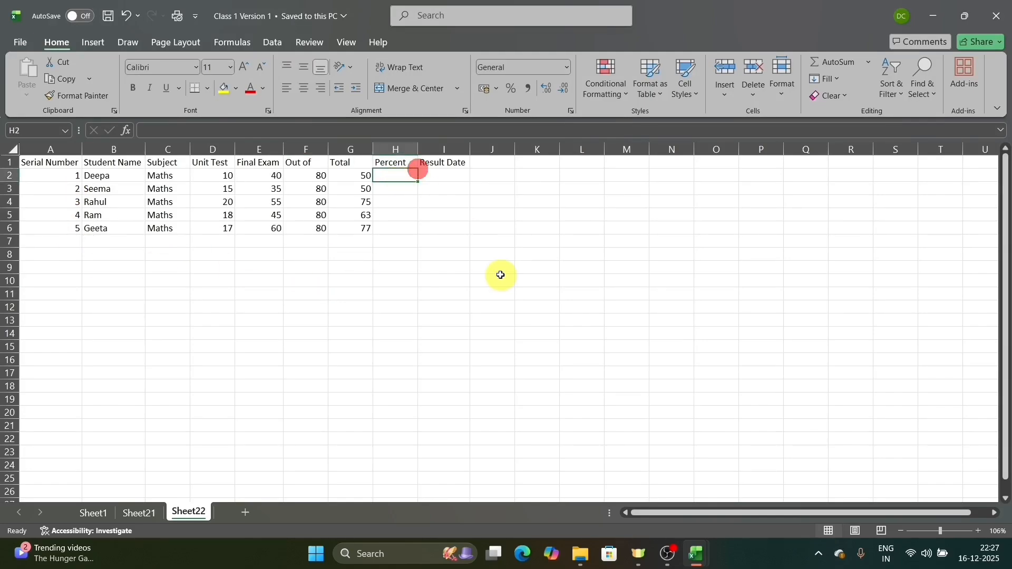
click(355, 174)
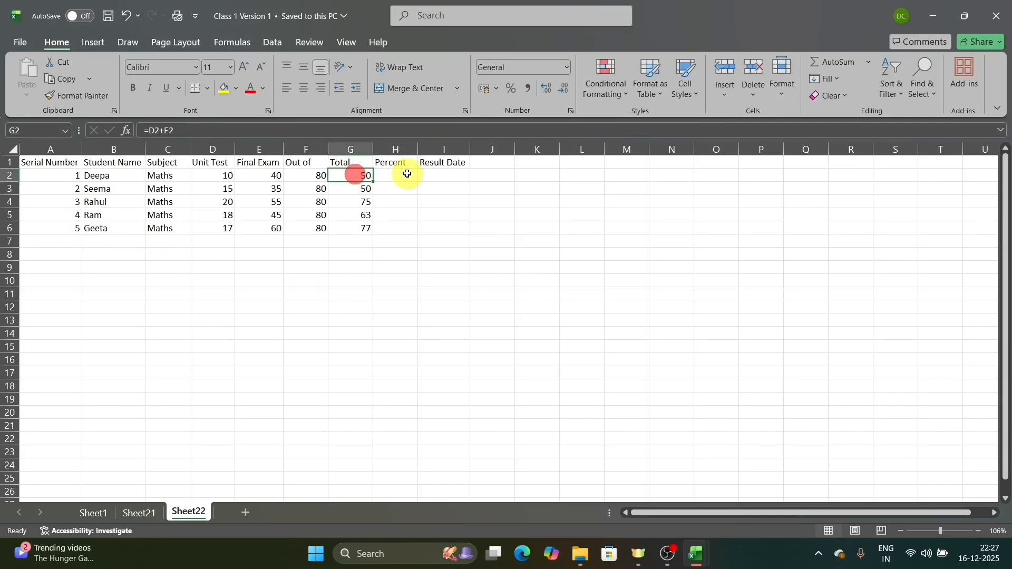
click(407, 174)
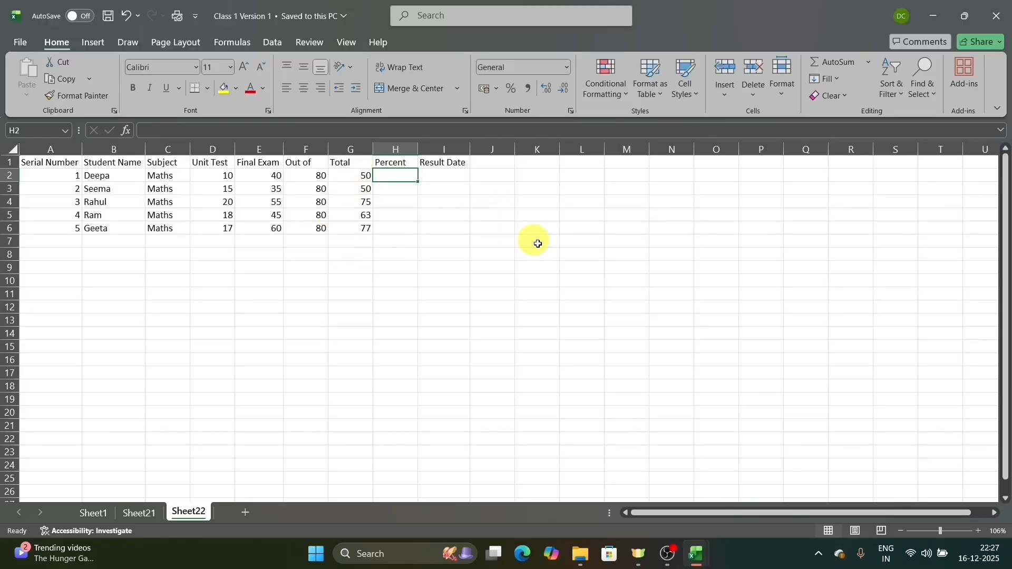
text(=)
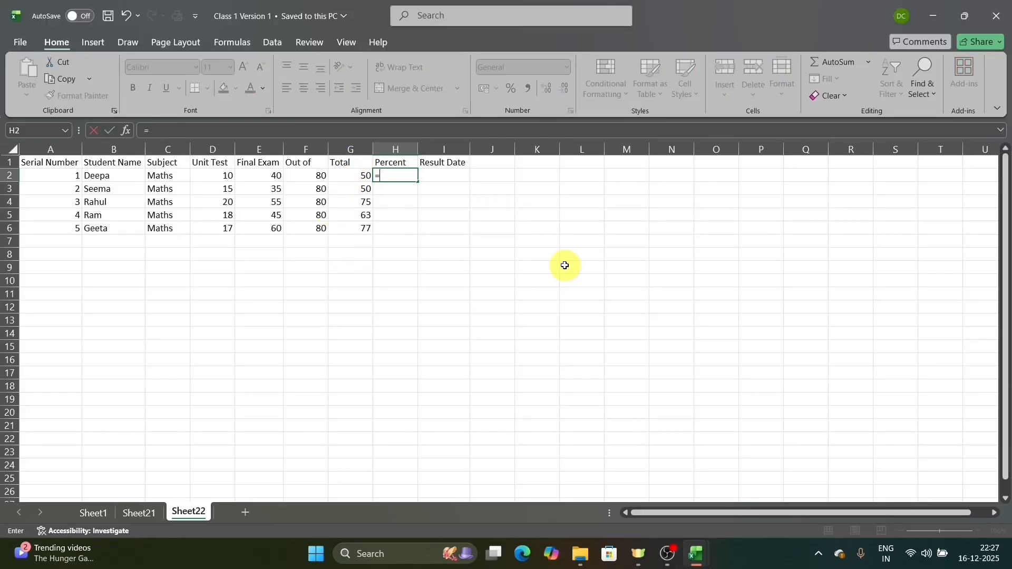
click(357, 175)
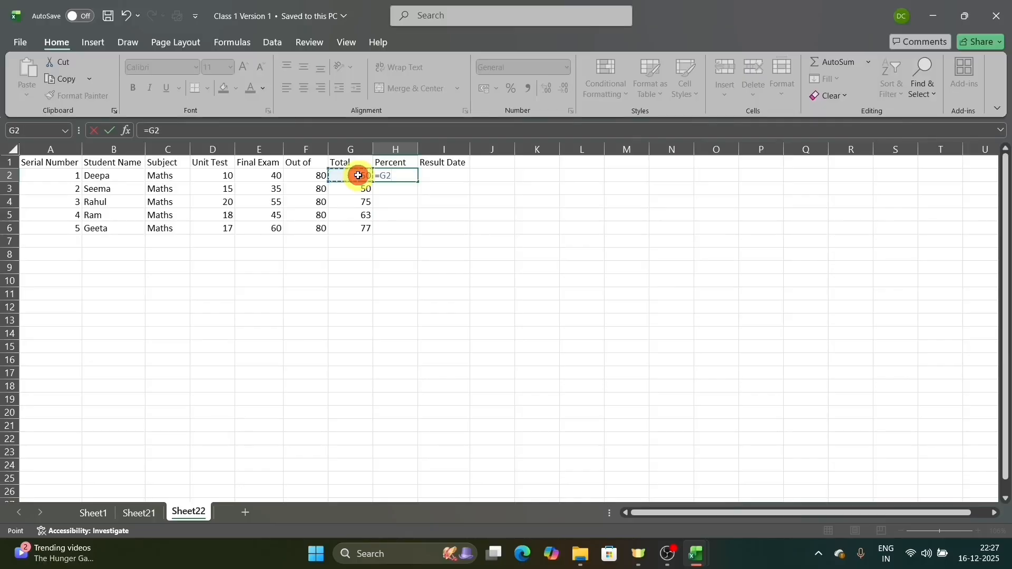
text(/)
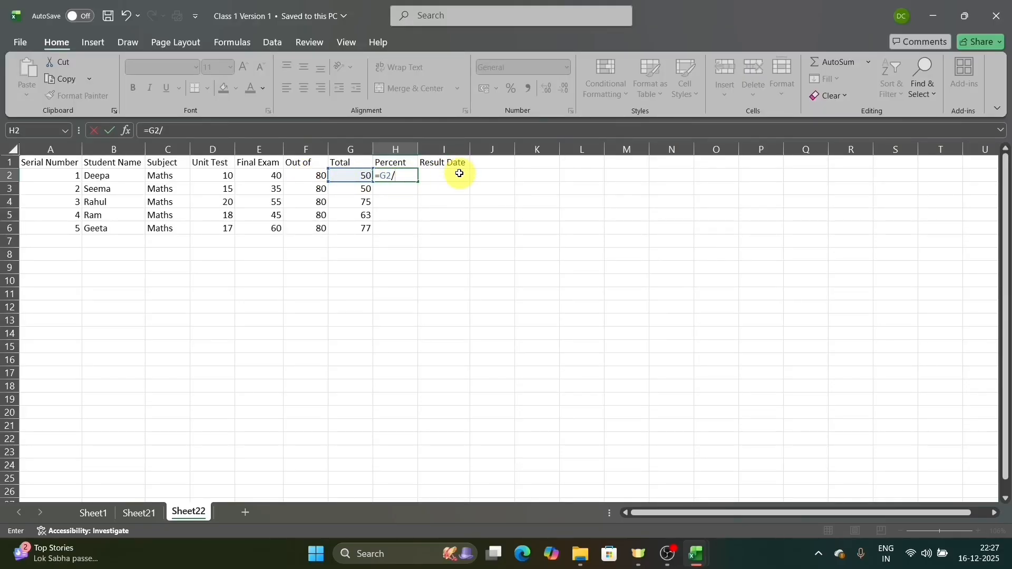
click(309, 177)
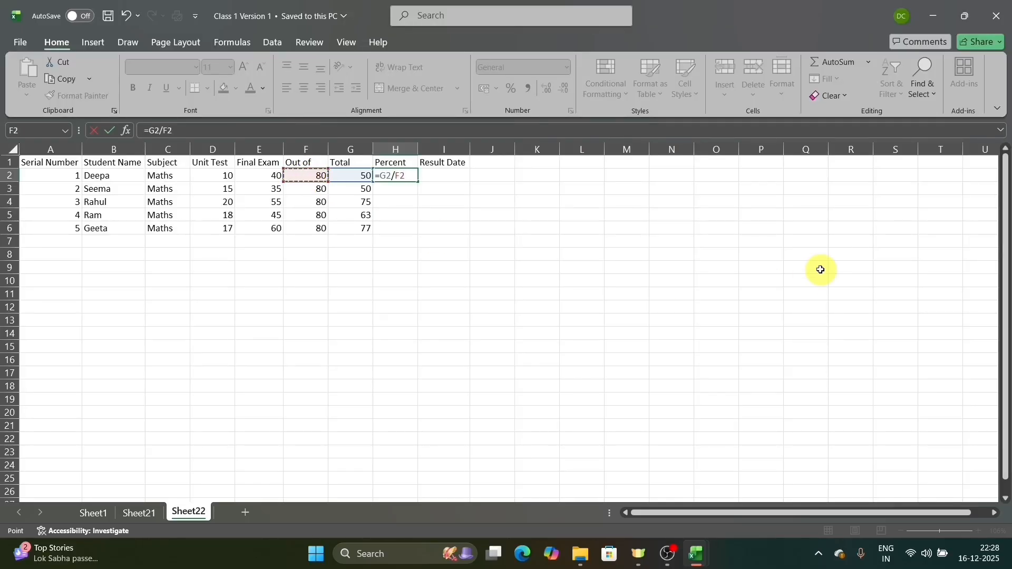
key(Return)
key(Up)
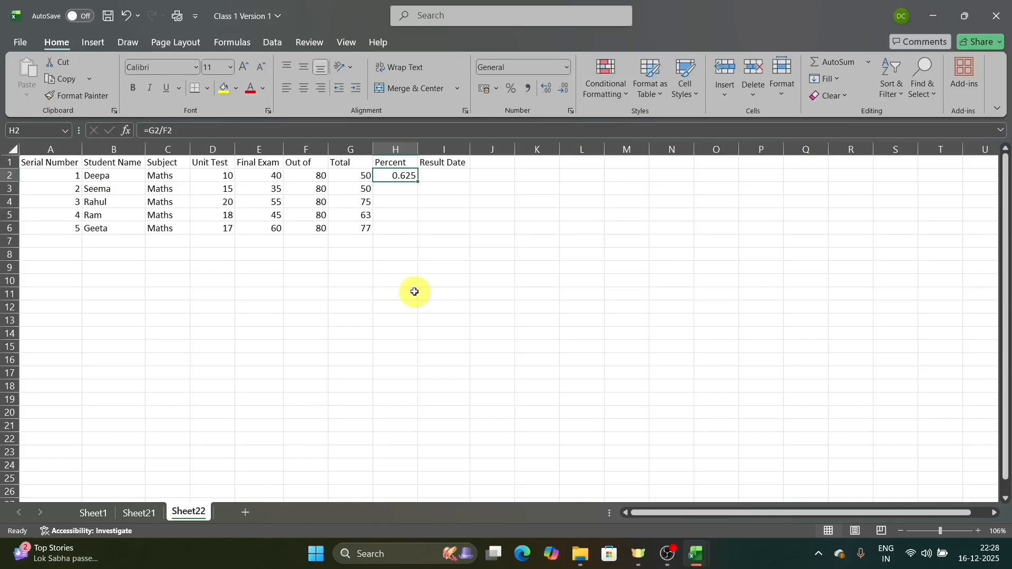
Step: Format the percent result in cell H2 as Percentage with 2 decimal places
click(568, 70)
click(539, 403)
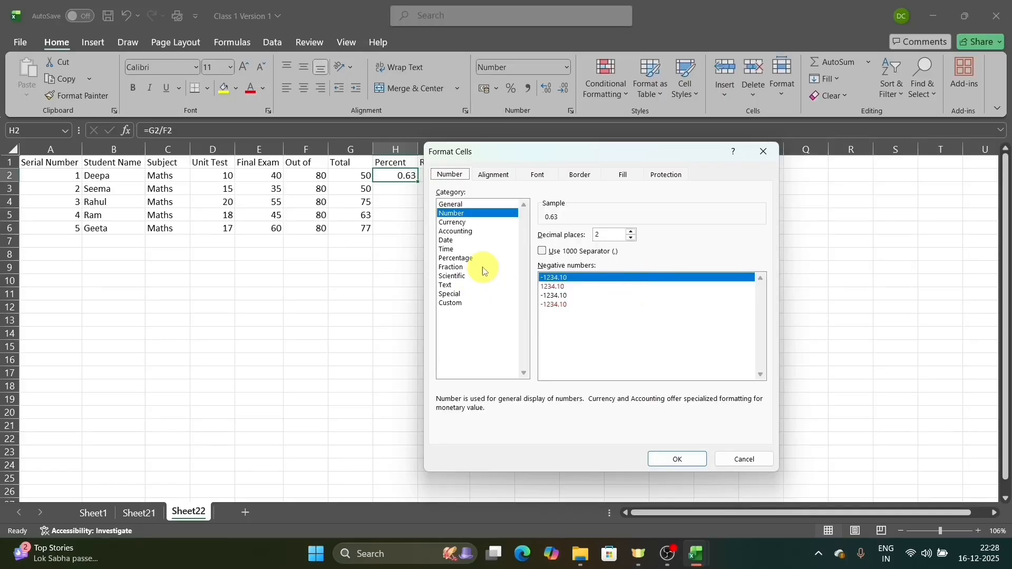
click(462, 259)
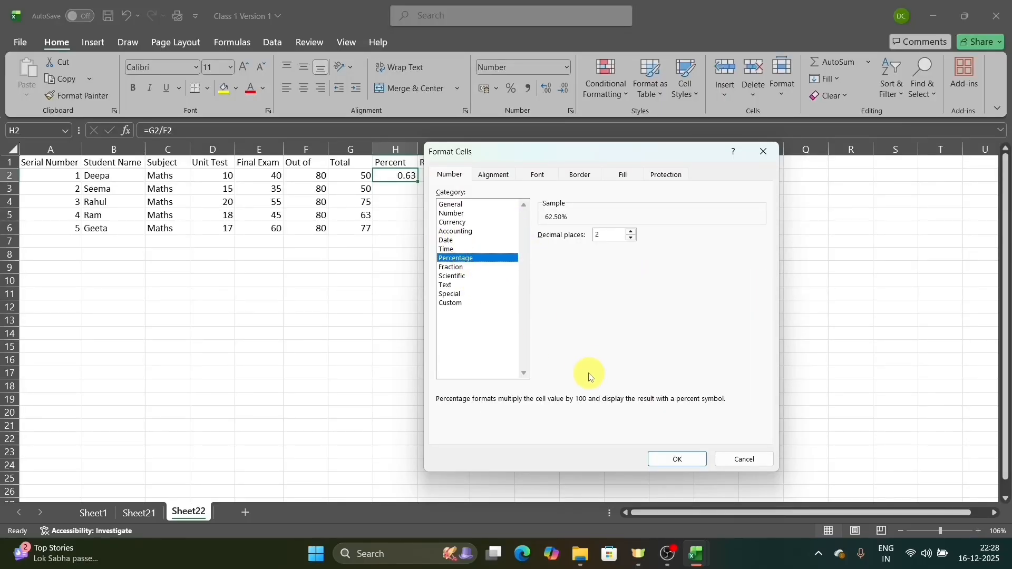
drag(658, 153, 770, 149)
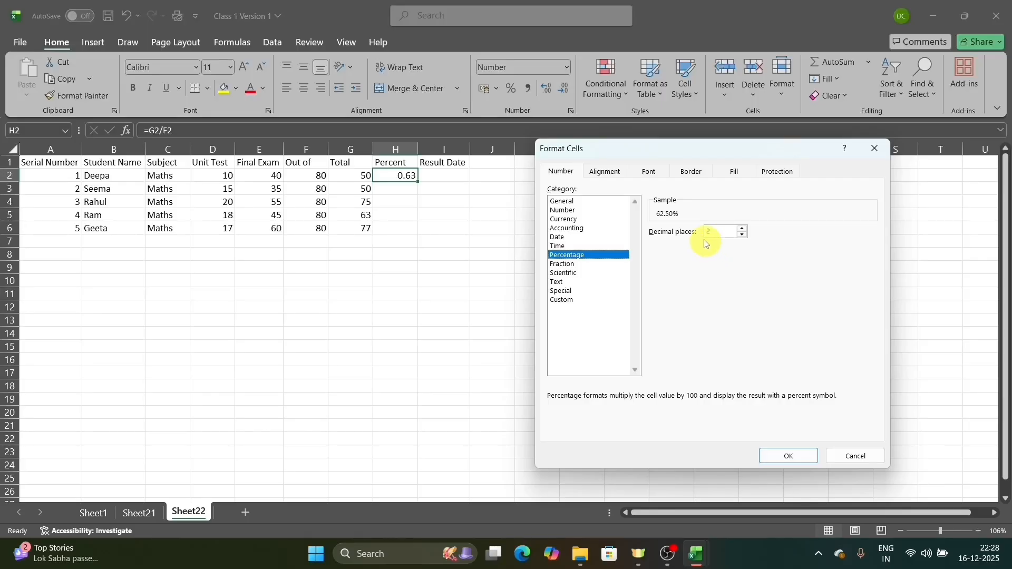
click(742, 234)
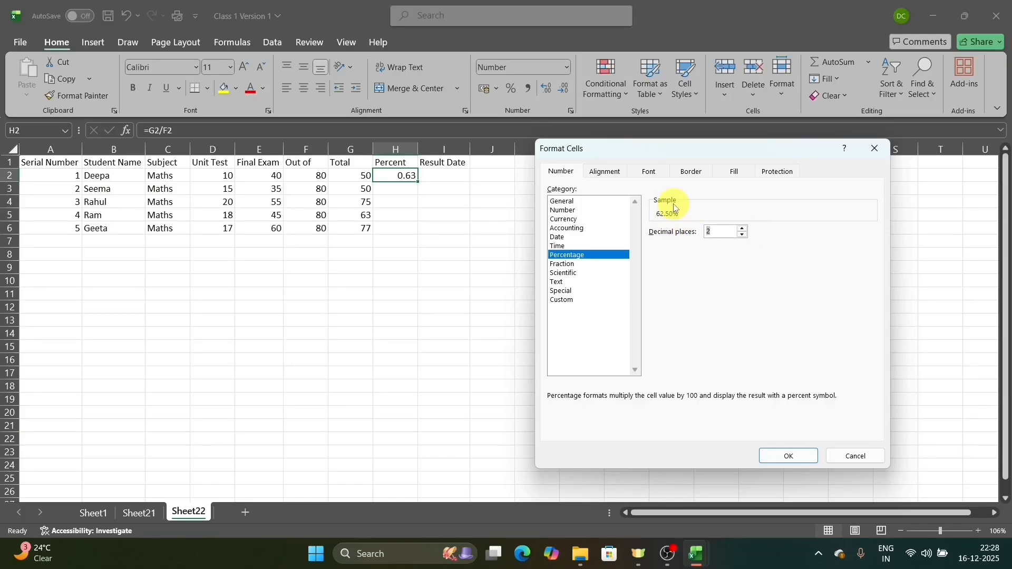
key(Return)
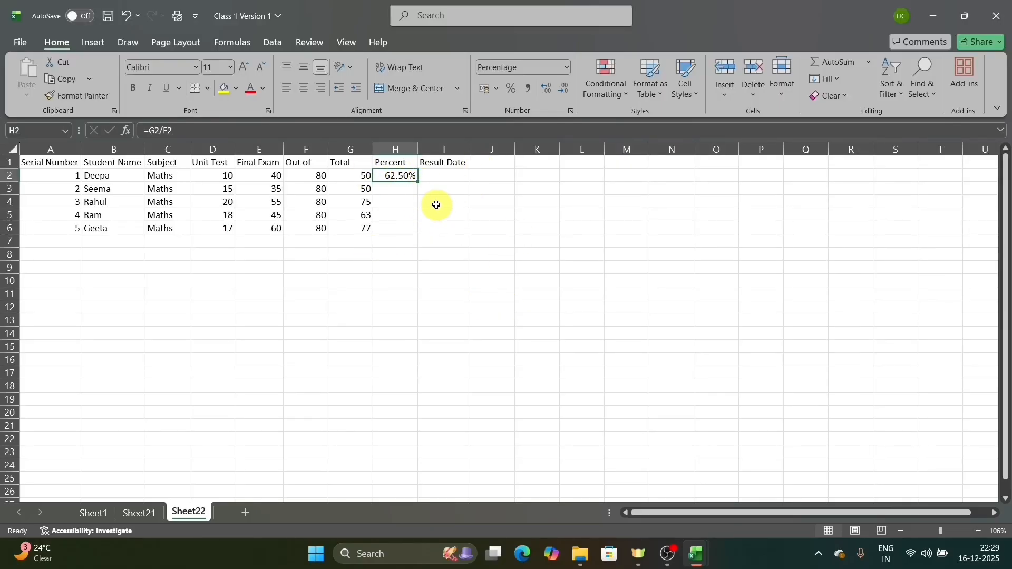
Step: Copy the percent formula from H2 into cells H3:H6
key(ctrl+c)
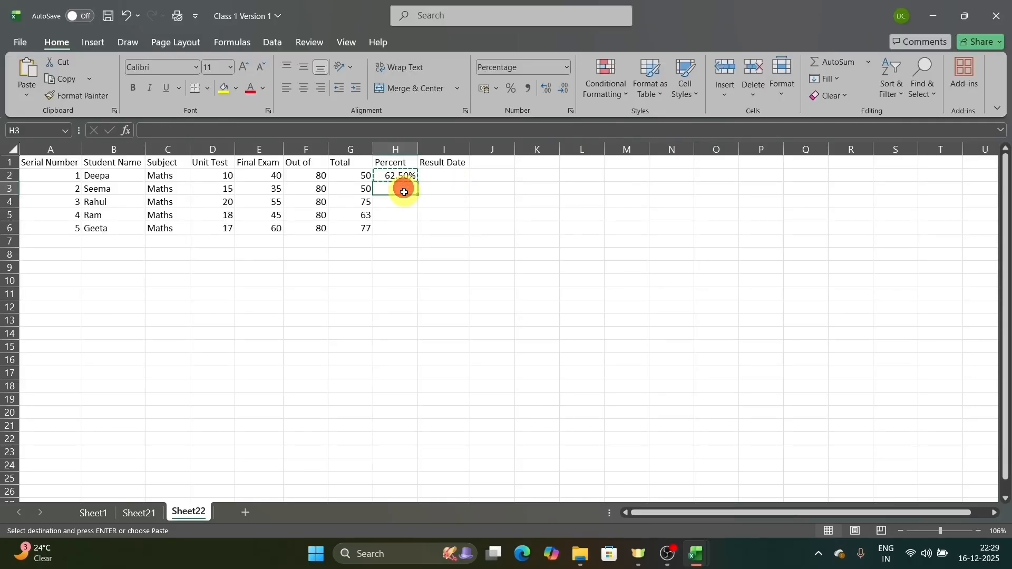
drag(403, 188, 402, 228)
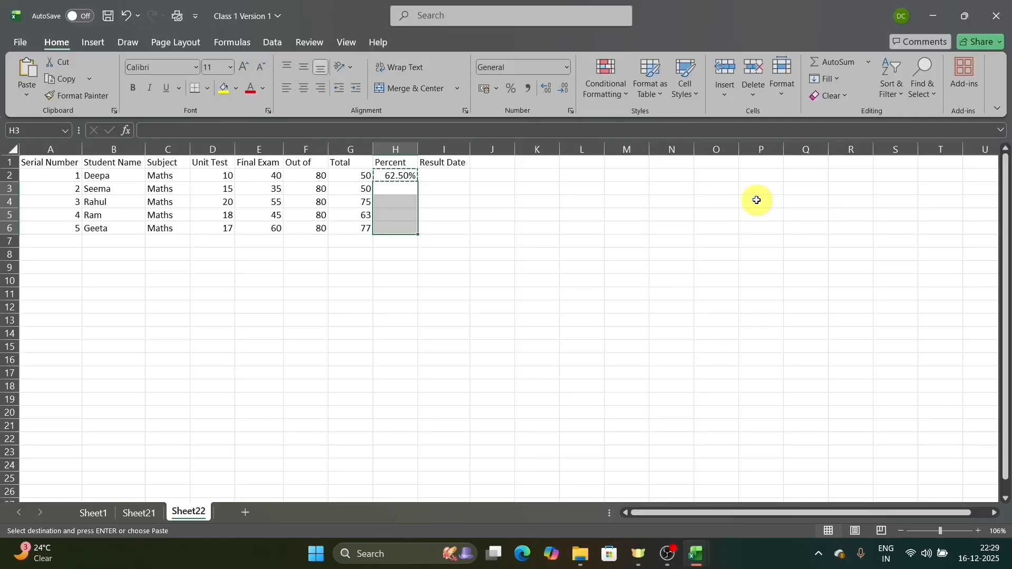
key(ctrl+v)
click(480, 200)
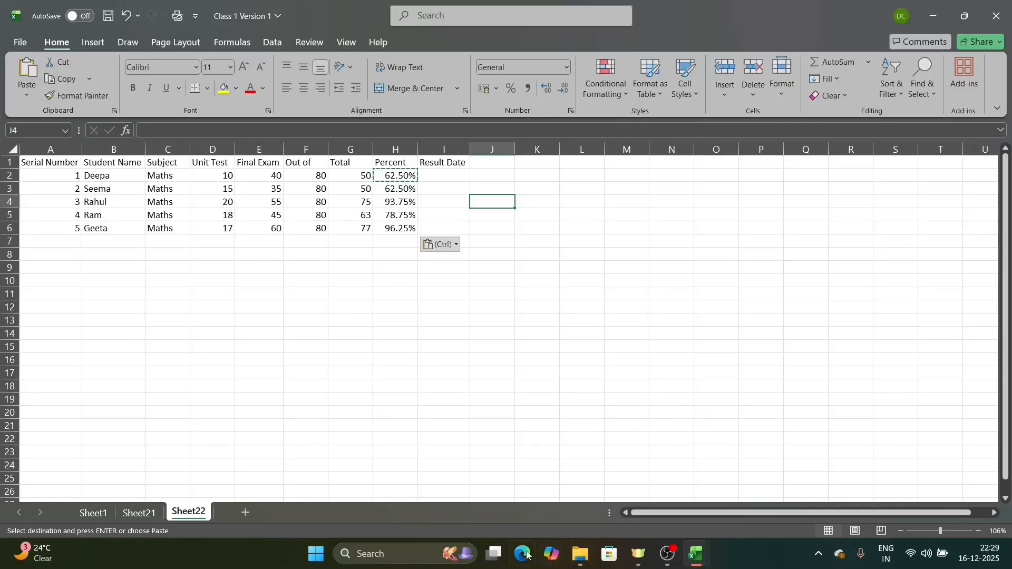
Step: Enter 16-12-2025 as the Result Date in cell I2
click(453, 174)
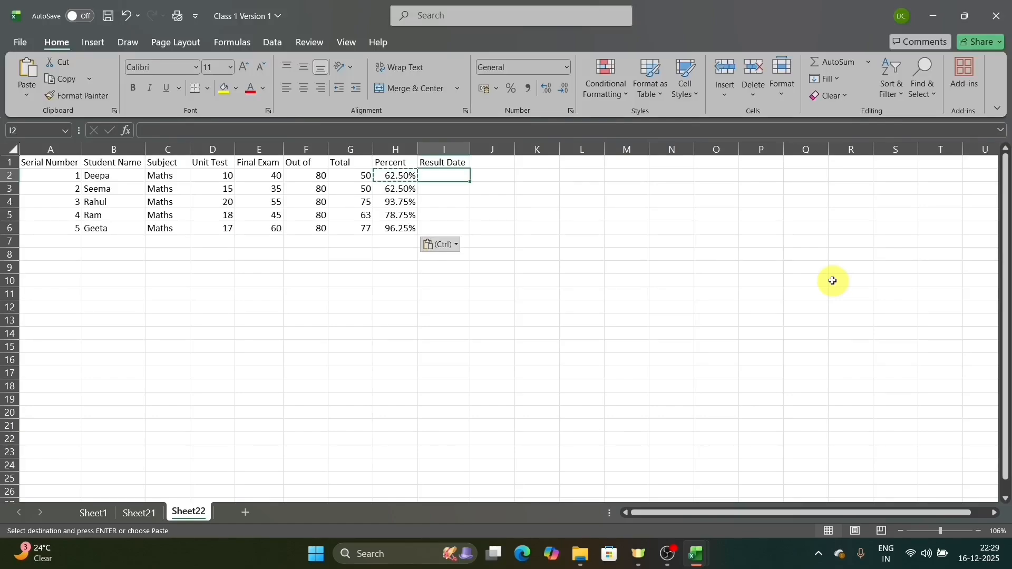
text(16-12-2025)
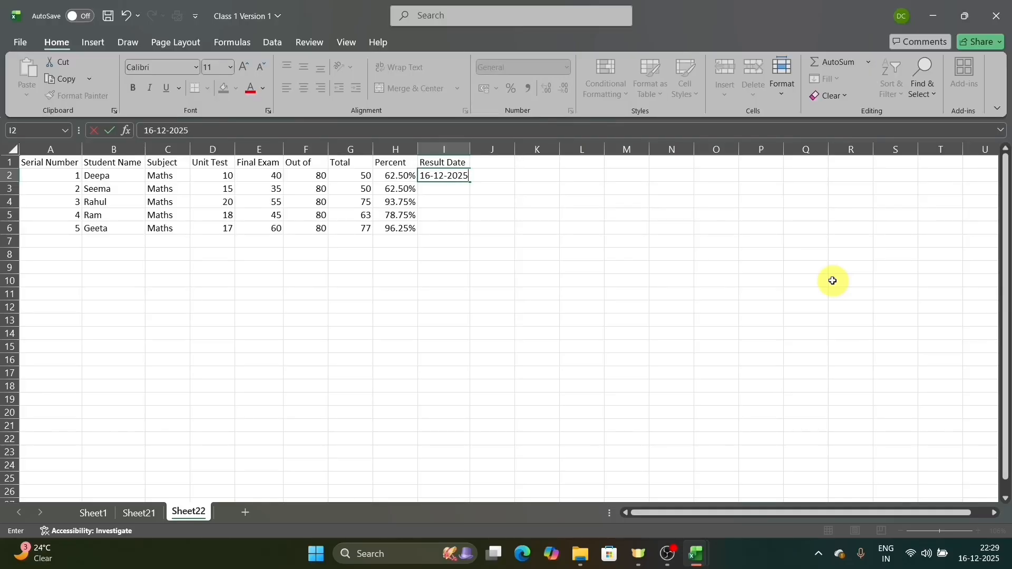
key(Return)
Step: Copy the result date from I2 into cells I3:I6 and save the workbook
click(456, 176)
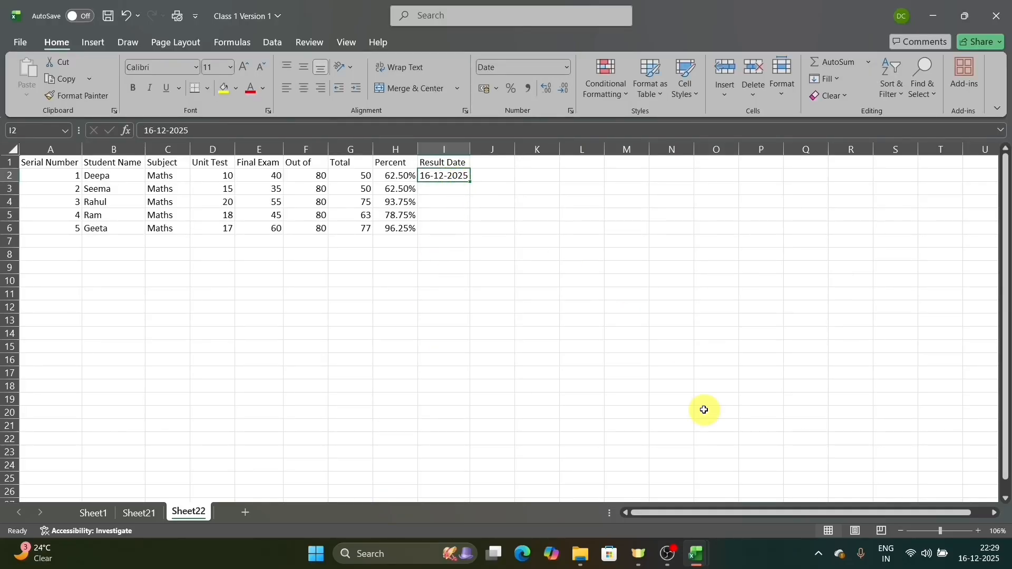
key(ctrl+c)
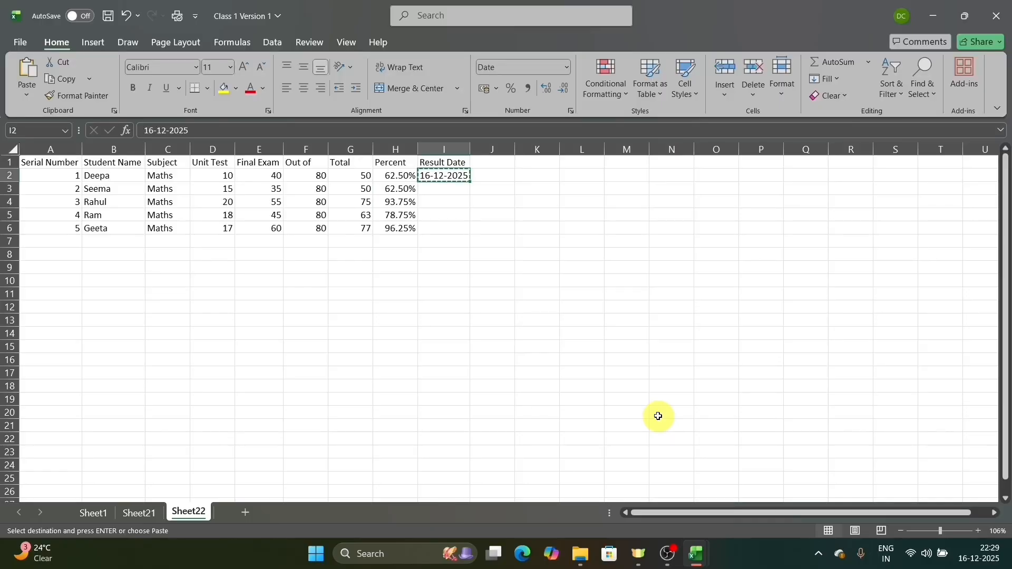
drag(456, 186, 456, 225)
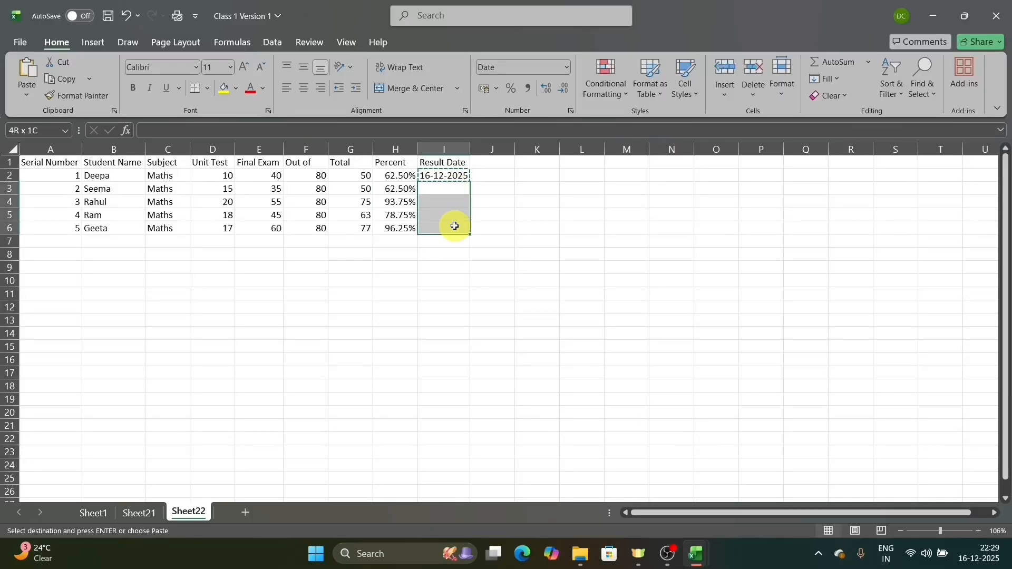
click(583, 176)
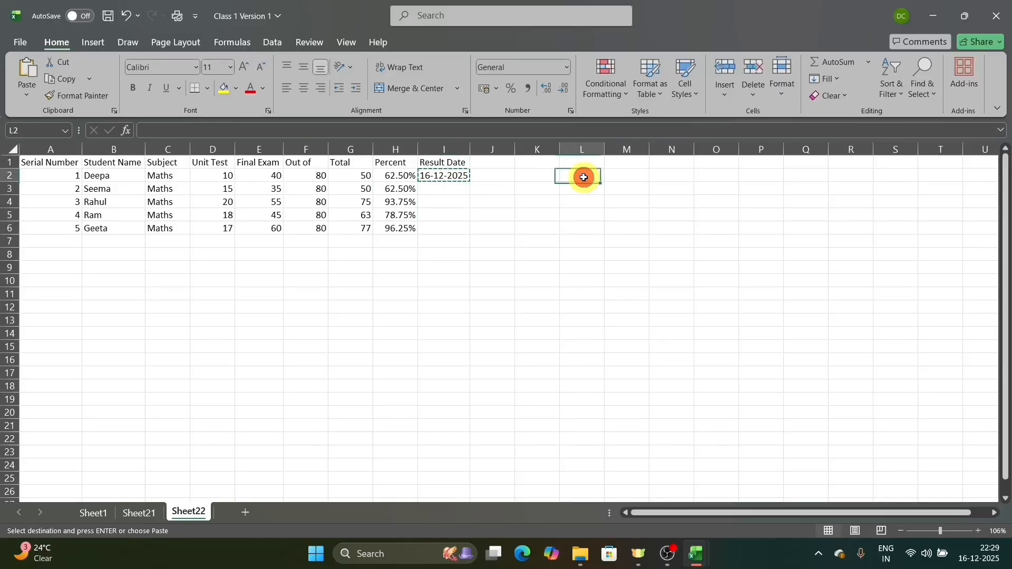
click(448, 188)
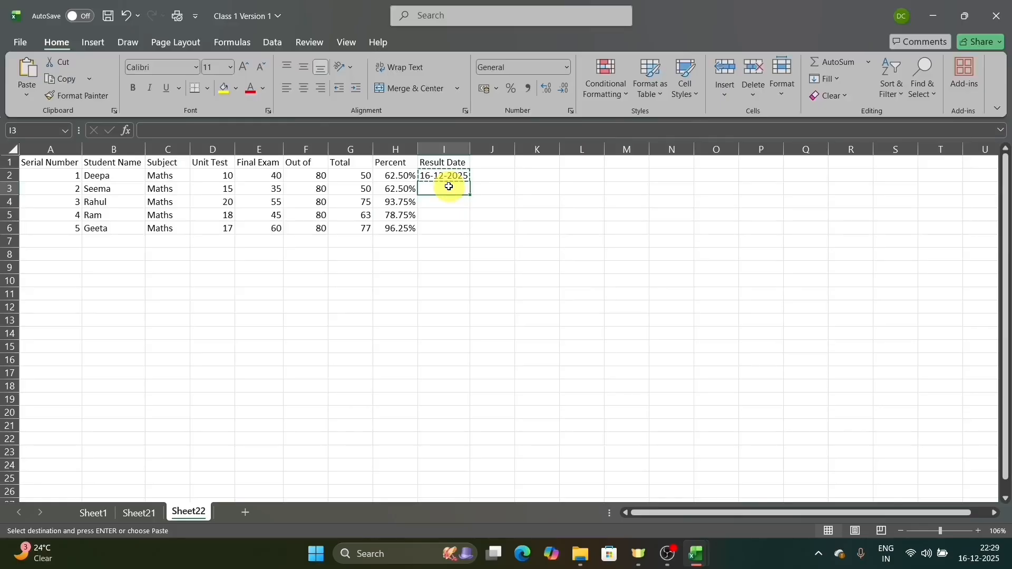
drag(448, 188, 449, 222)
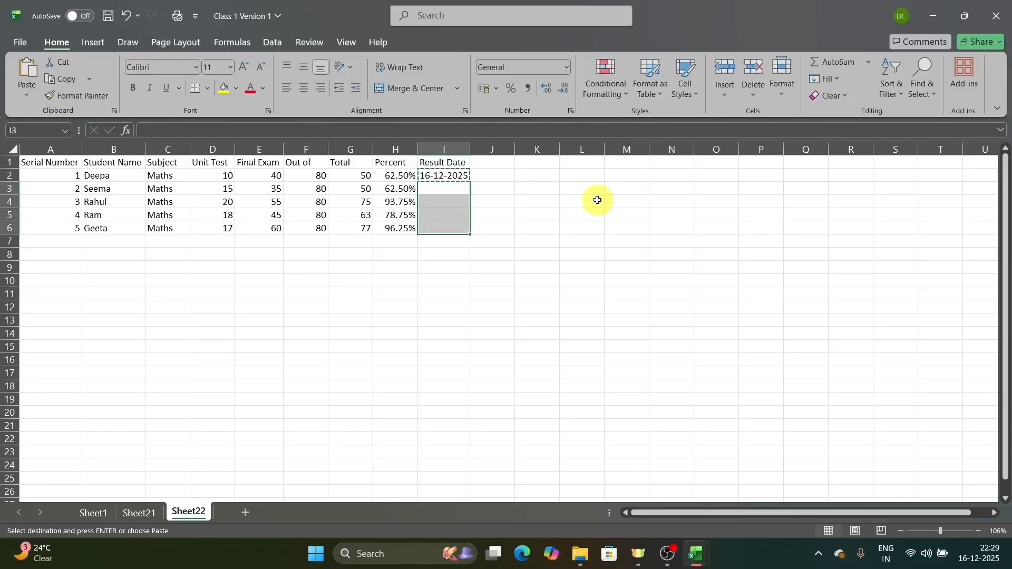
key(ctrl+v)
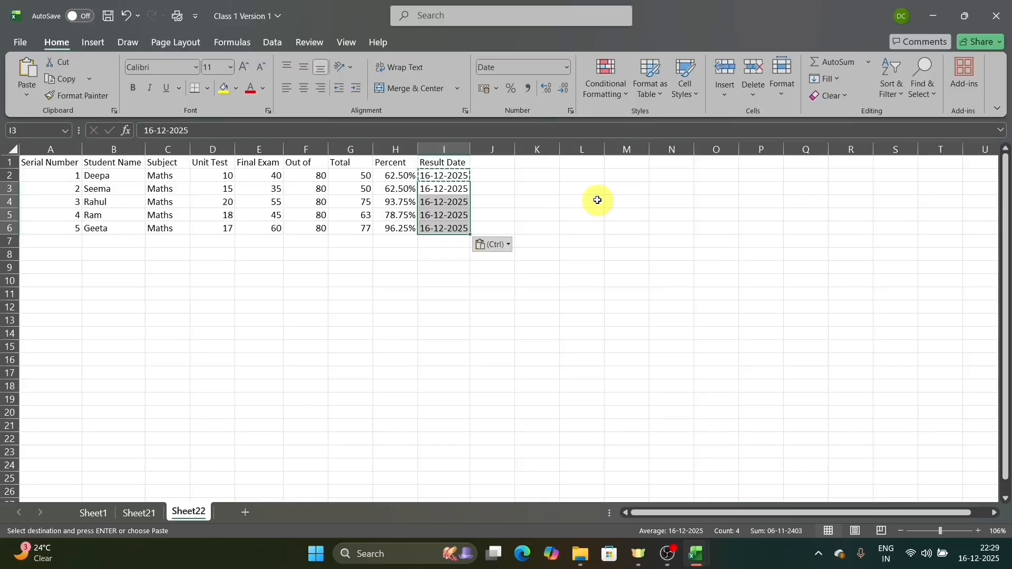
click(597, 200)
key(ctrl+s)
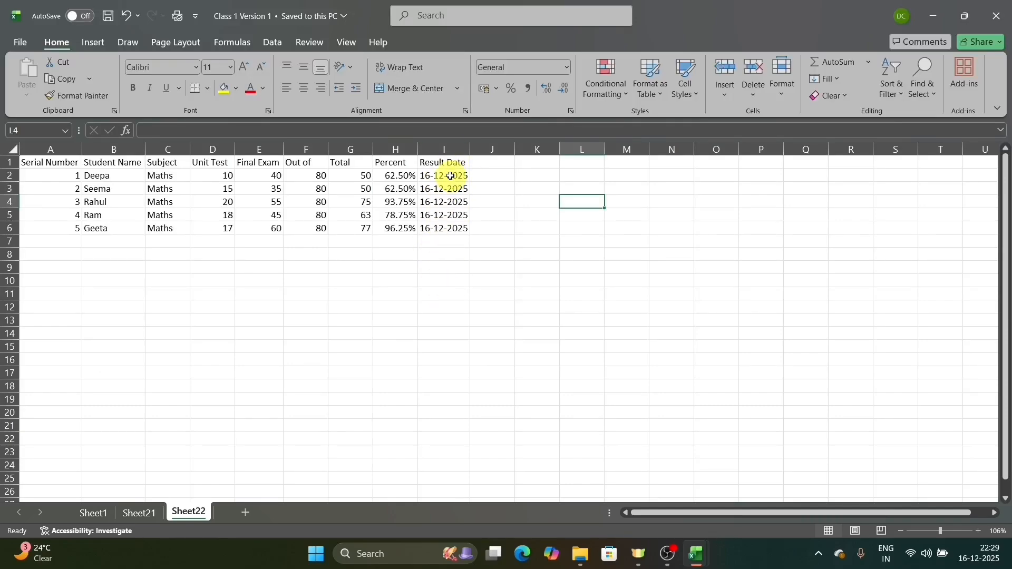
Step: Format the result date in cell I2 with the spelled-out date type 14 March 2012
drag(447, 176, 450, 232)
click(462, 283)
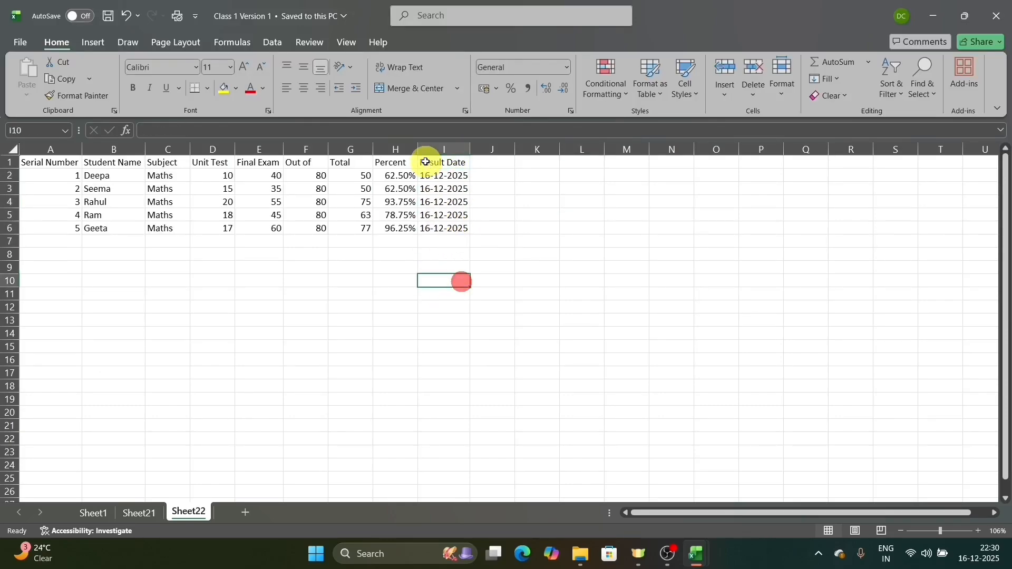
click(452, 178)
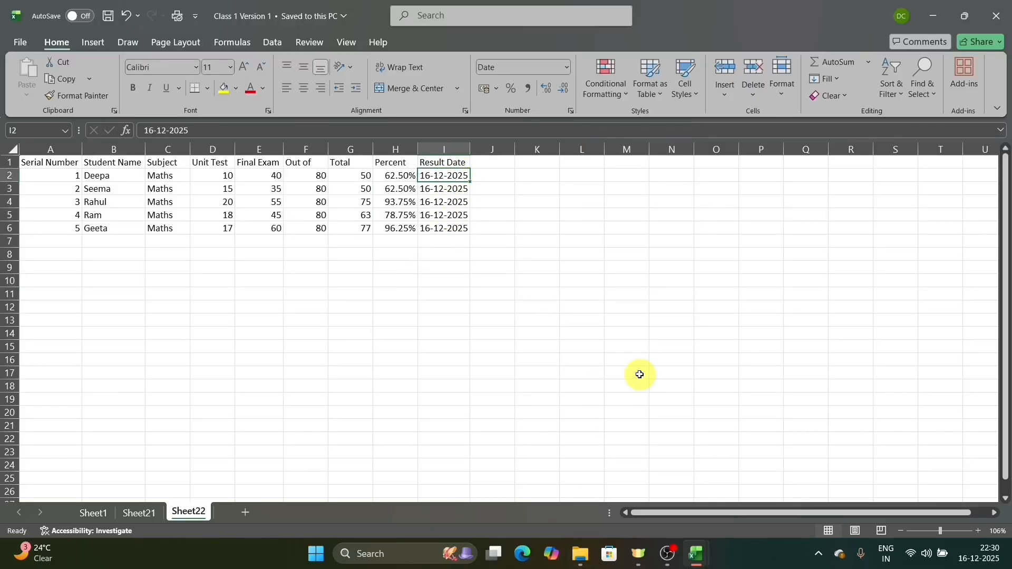
click(566, 67)
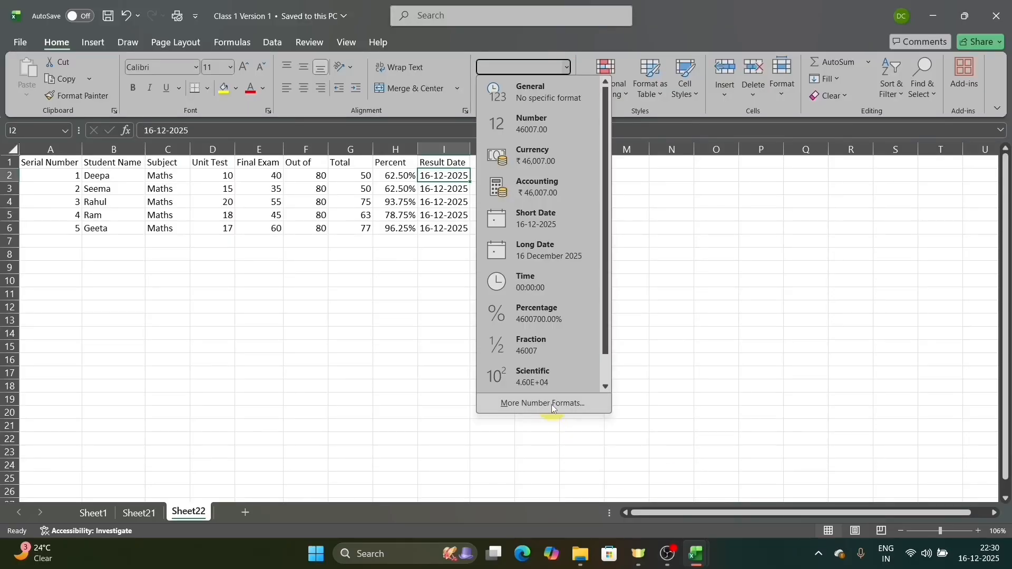
click(551, 404)
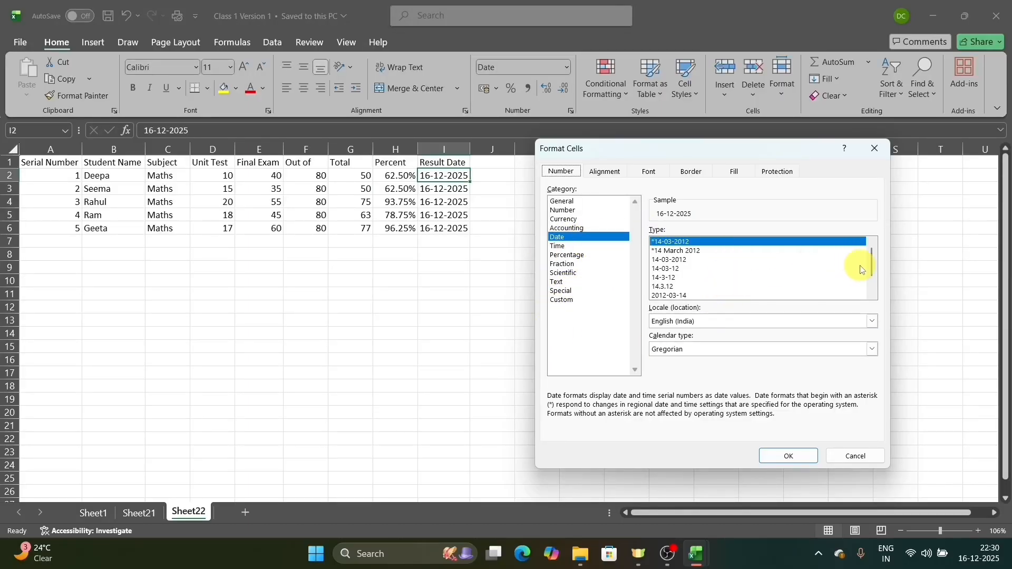
mouse_move(870, 265)
mouse_down()
mouse_move(871, 280)
mouse_move(871, 252)
mouse_move(871, 284)
mouse_up()
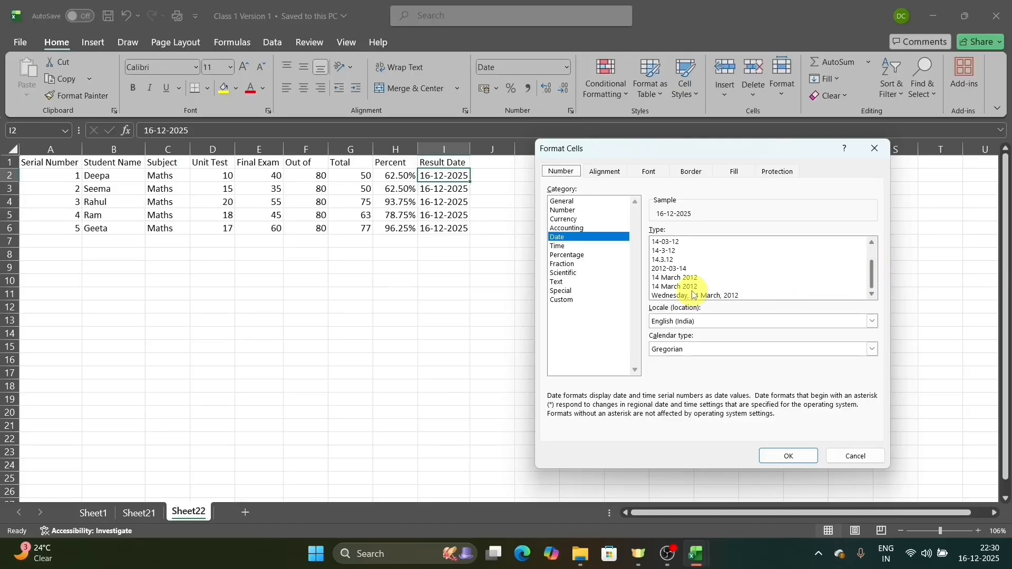
click(685, 277)
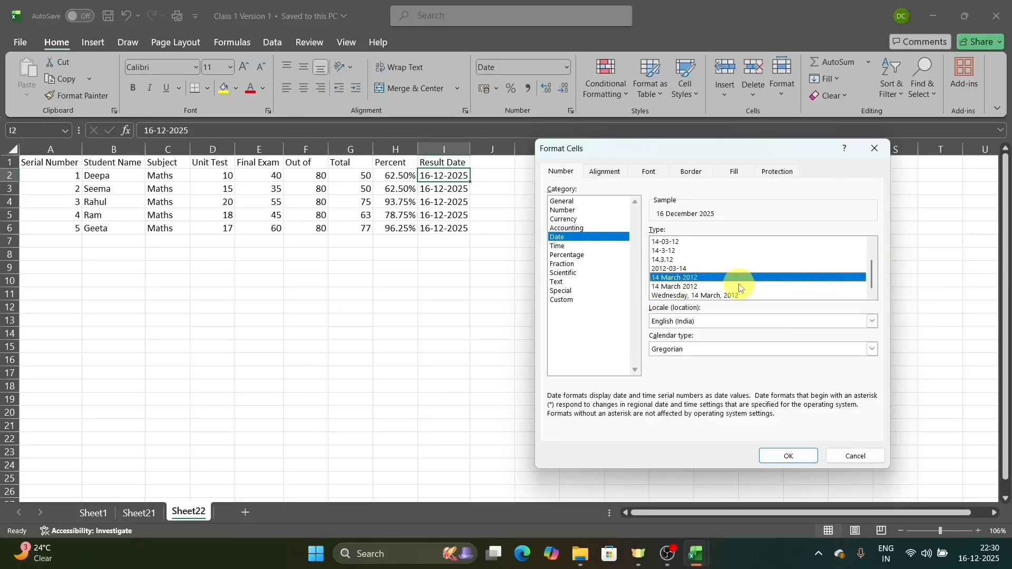
click(792, 456)
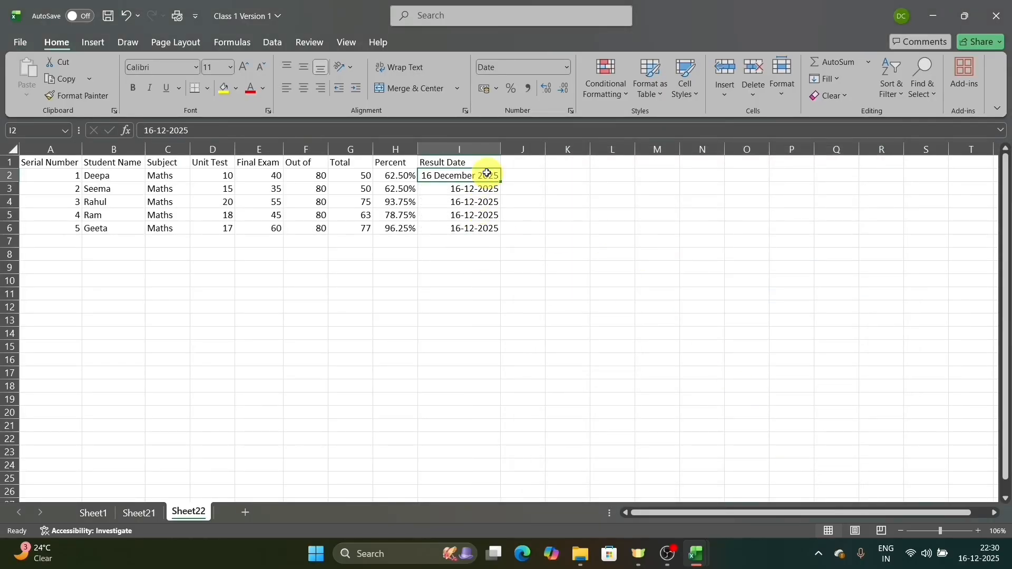
Step: Copy the spelled-out date format from I2 onto the result dates in I3:I6 with Format Painter
drag(481, 190, 481, 230)
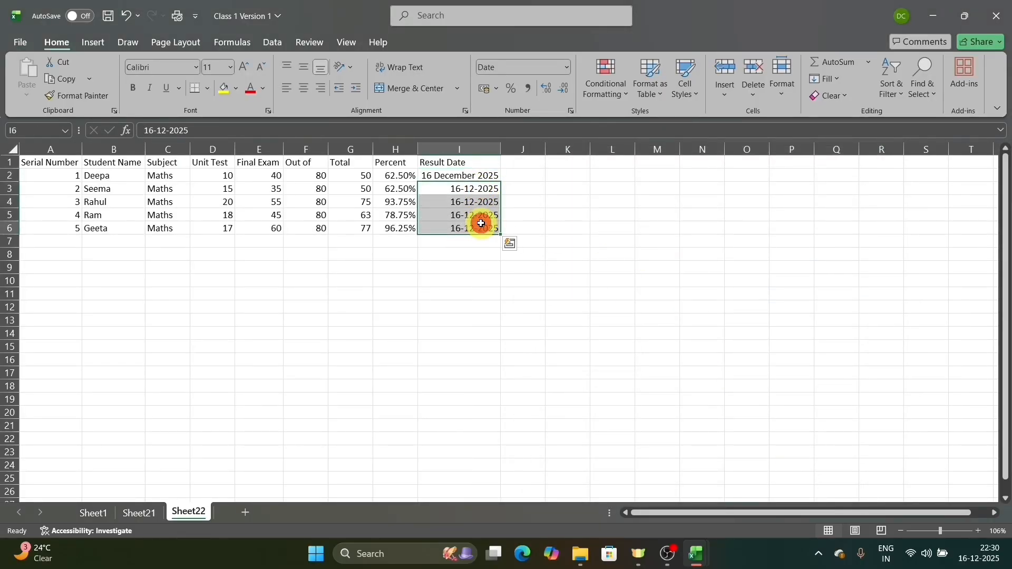
click(481, 228)
click(475, 189)
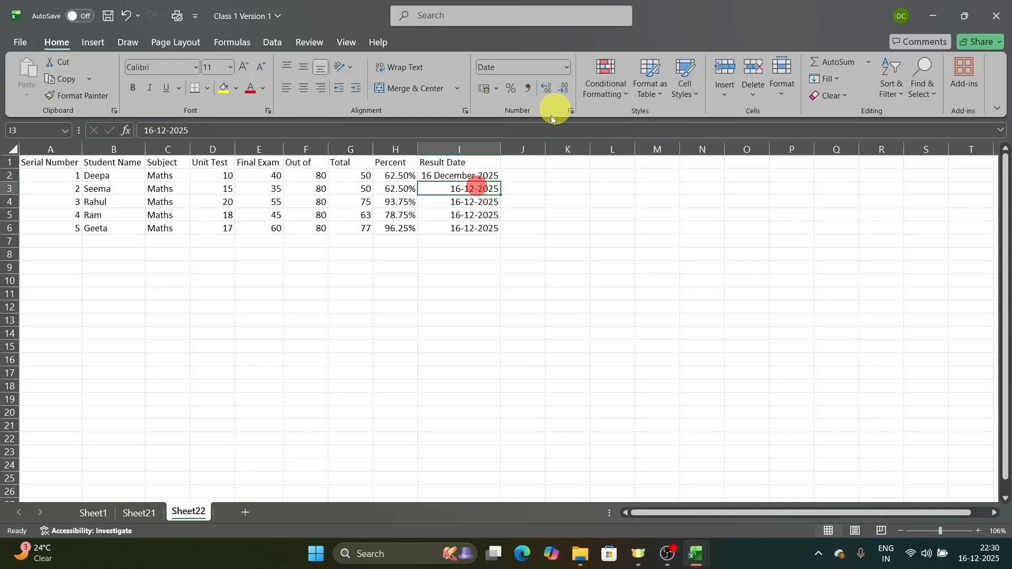
click(475, 176)
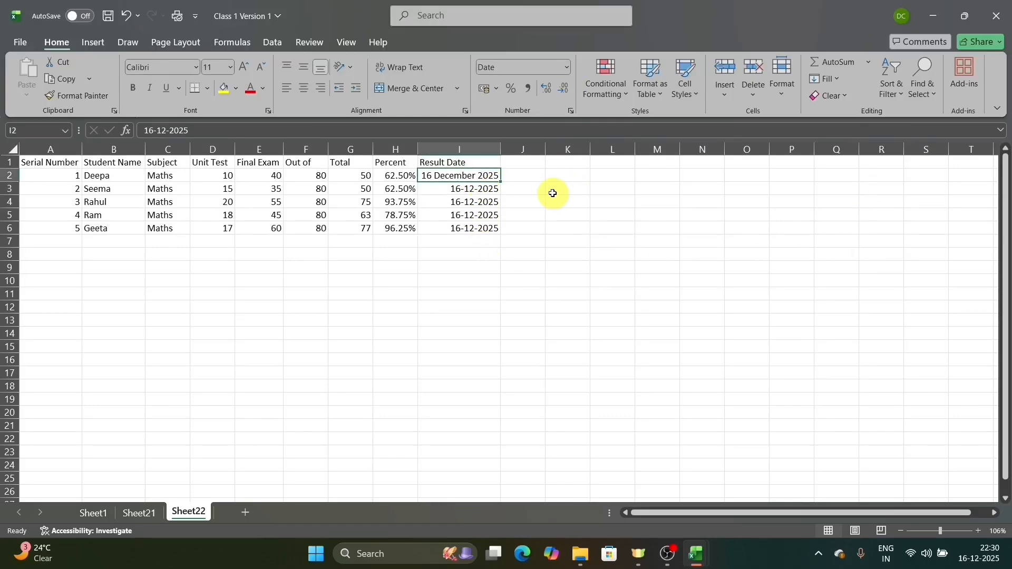
click(93, 95)
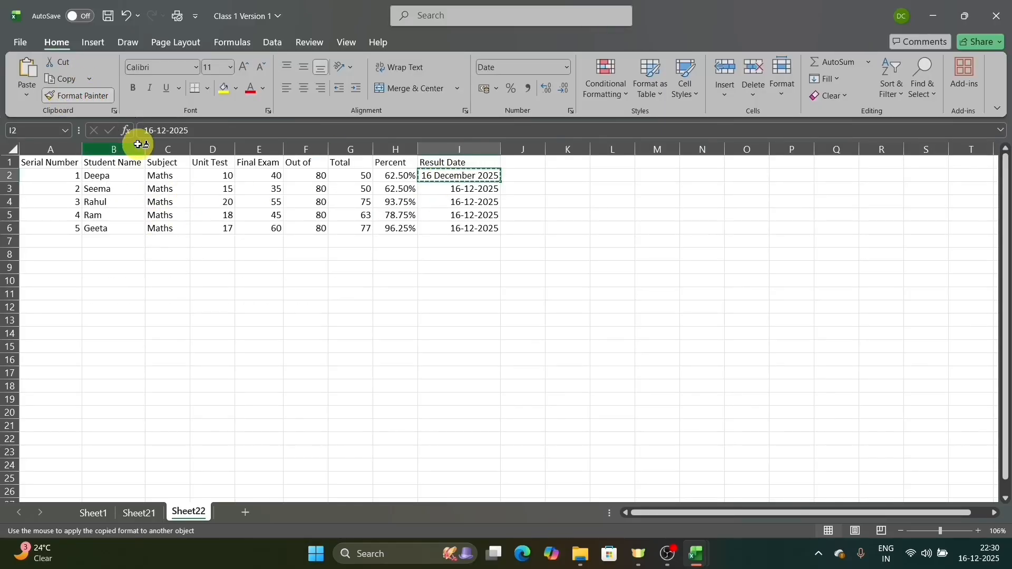
click(452, 190)
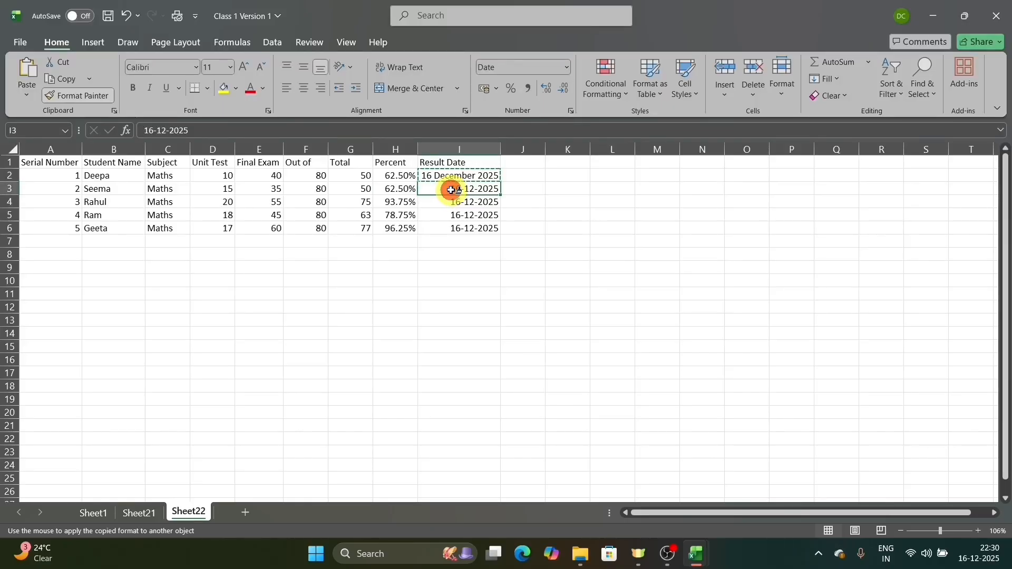
drag(452, 190, 454, 228)
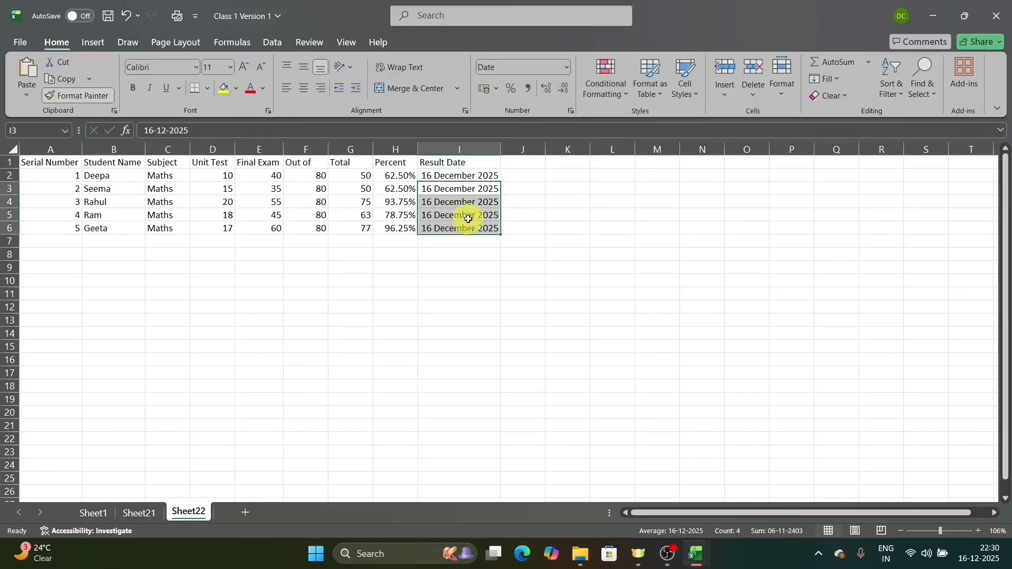
click(518, 193)
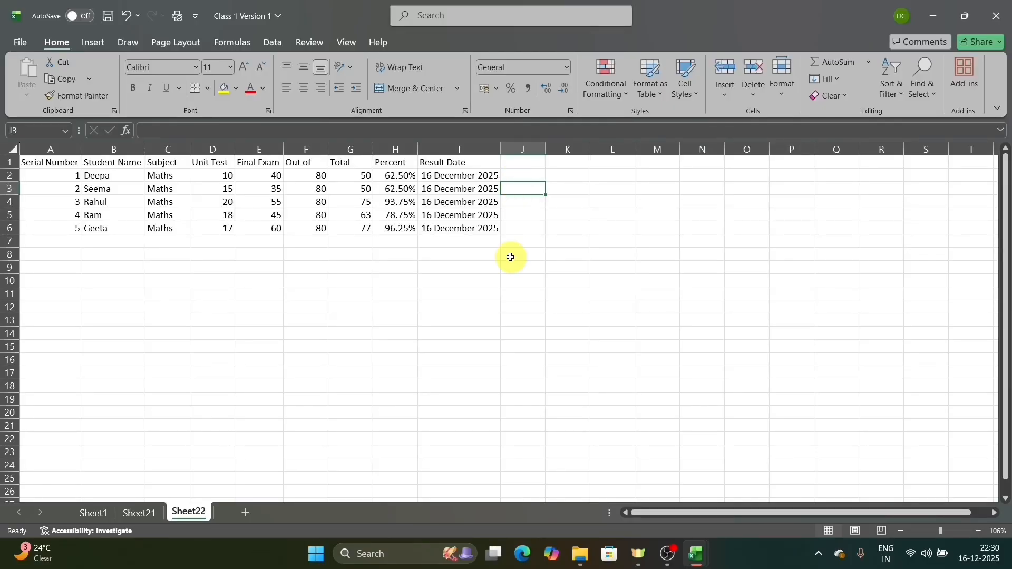
click(461, 251)
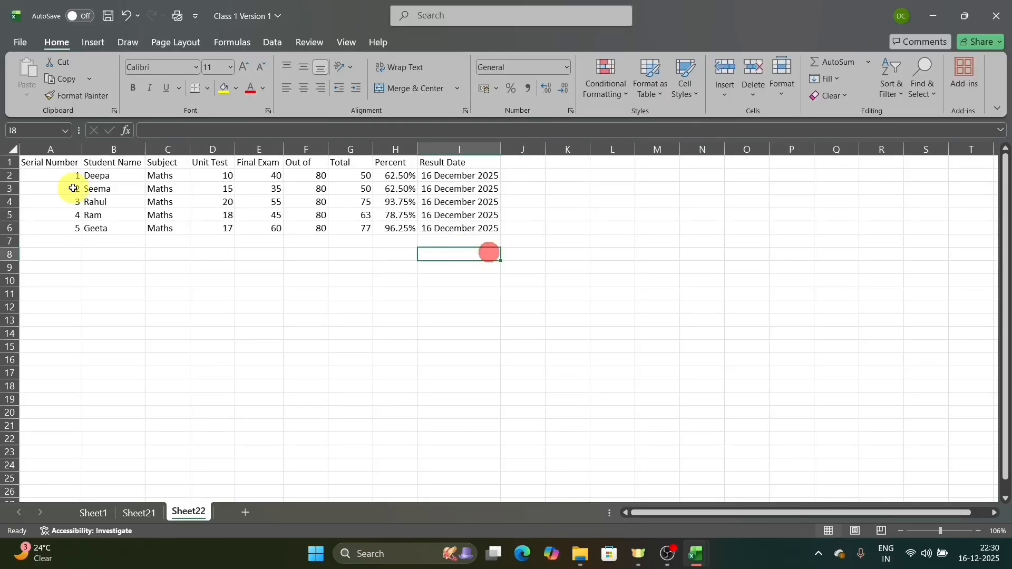
drag(66, 162, 506, 233)
click(436, 228)
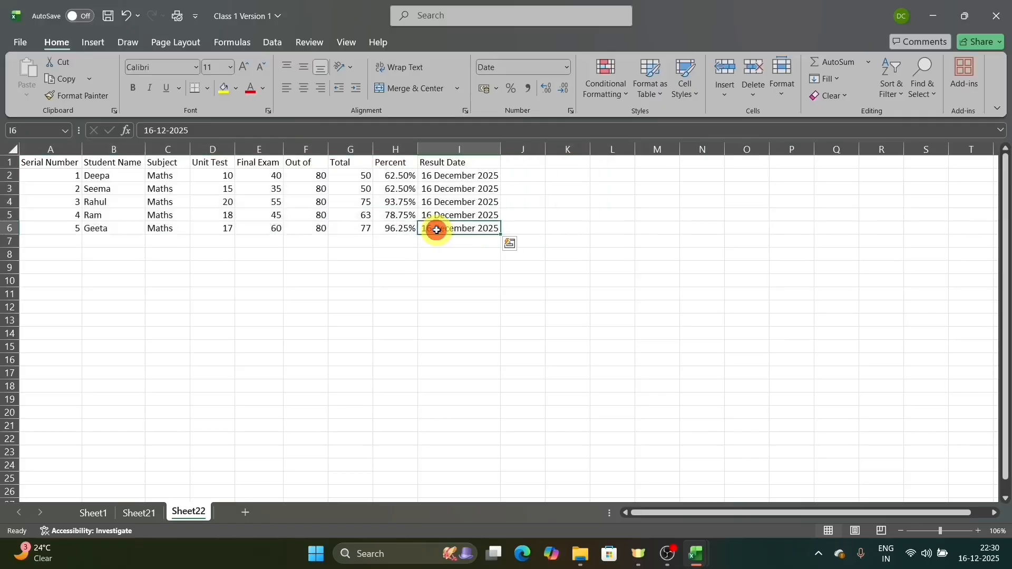
click(435, 297)
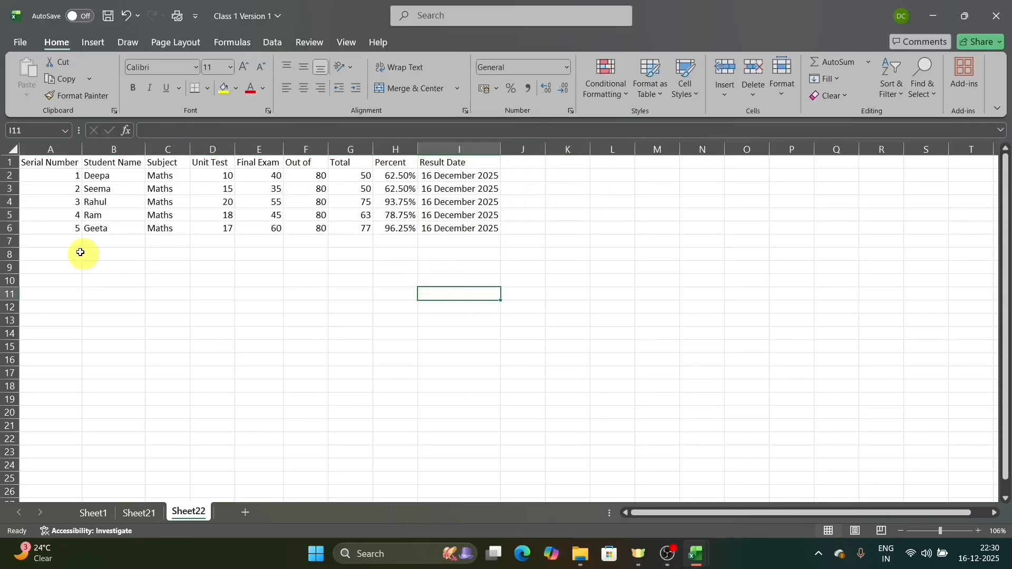
click(63, 165)
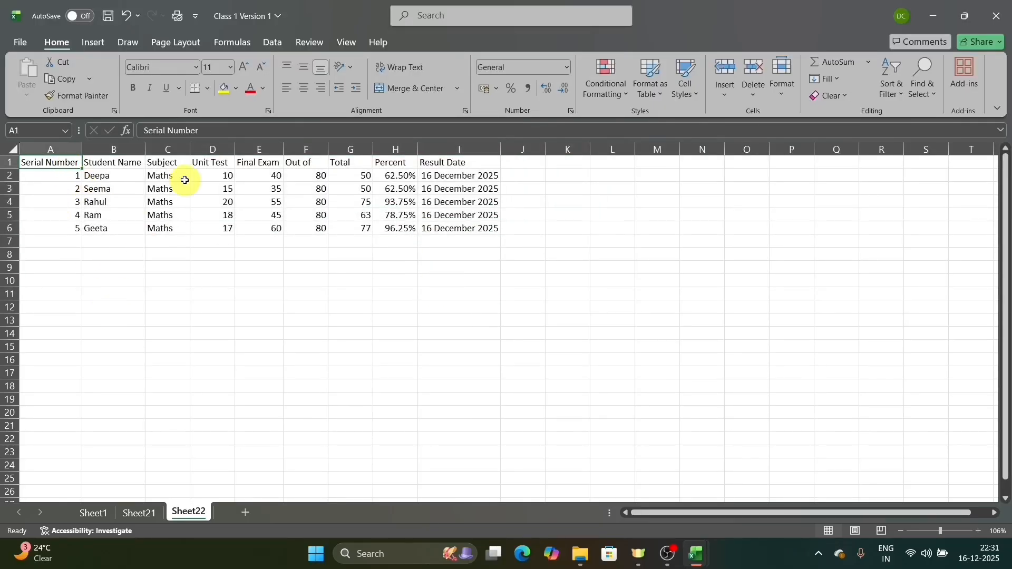
click(325, 293)
click(99, 190)
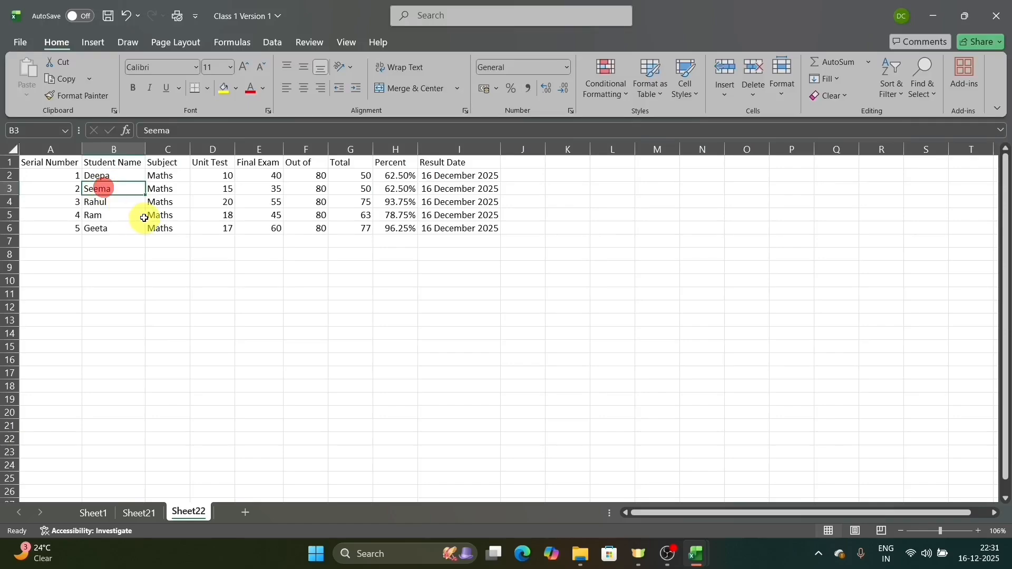
click(345, 217)
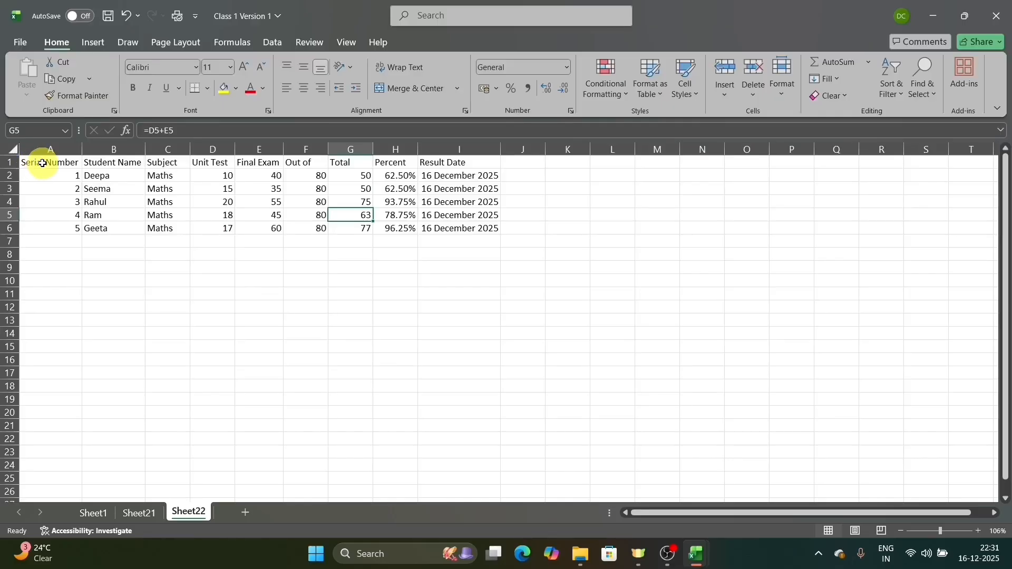
Step: Increase the font size of the header cells A1:I1 to 16
drag(43, 163, 485, 158)
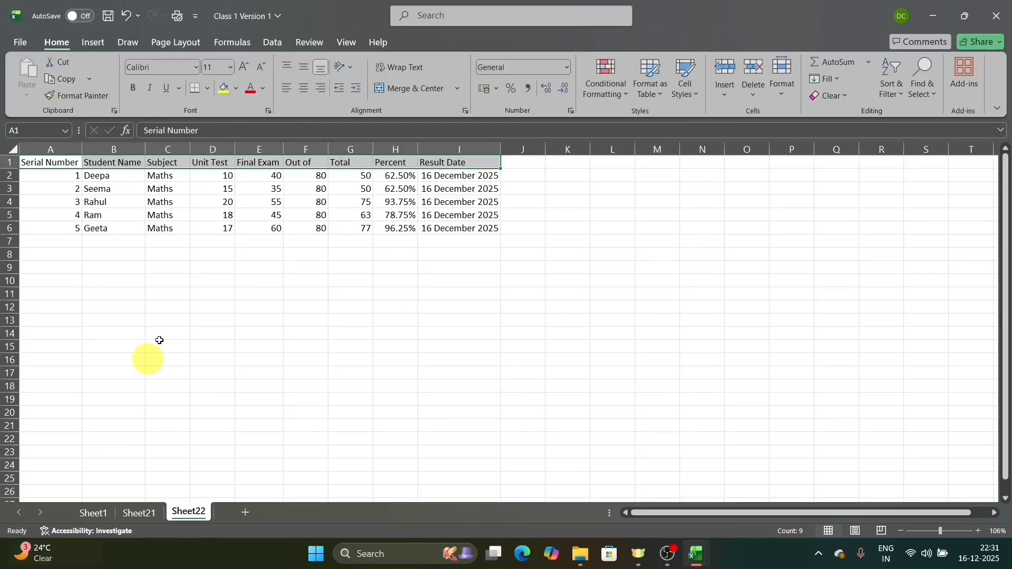
click(244, 69)
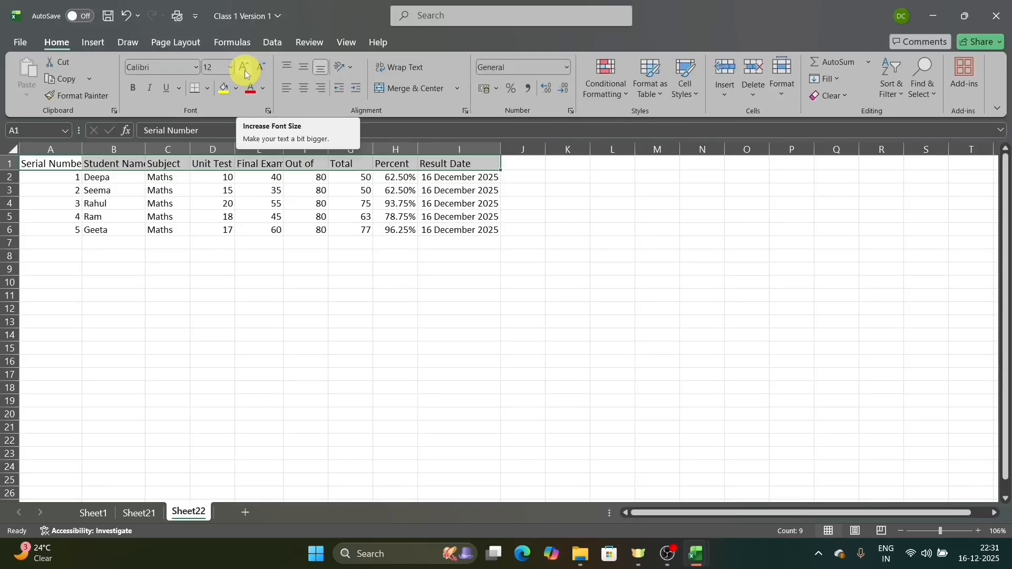
click(244, 68)
click(245, 69)
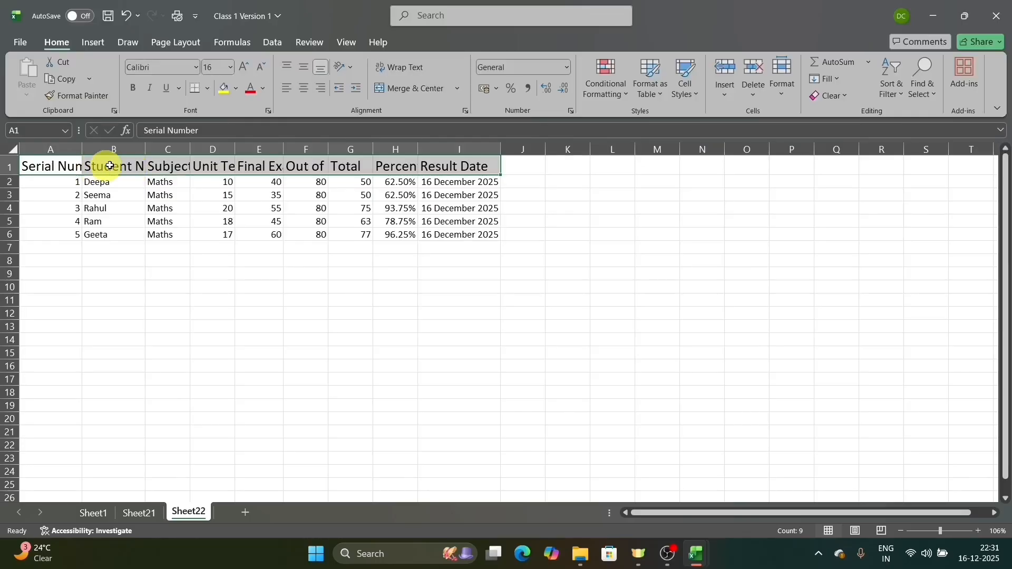
click(311, 226)
Step: Autofit the widths of columns A, B and C to show their full headers
click(113, 164)
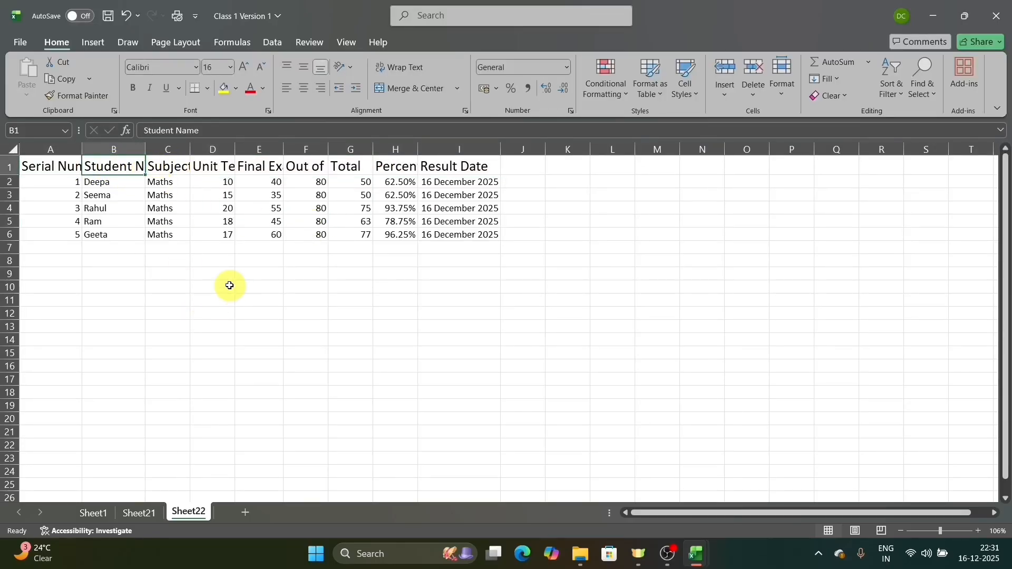
double_click(82, 153)
double_click(176, 146)
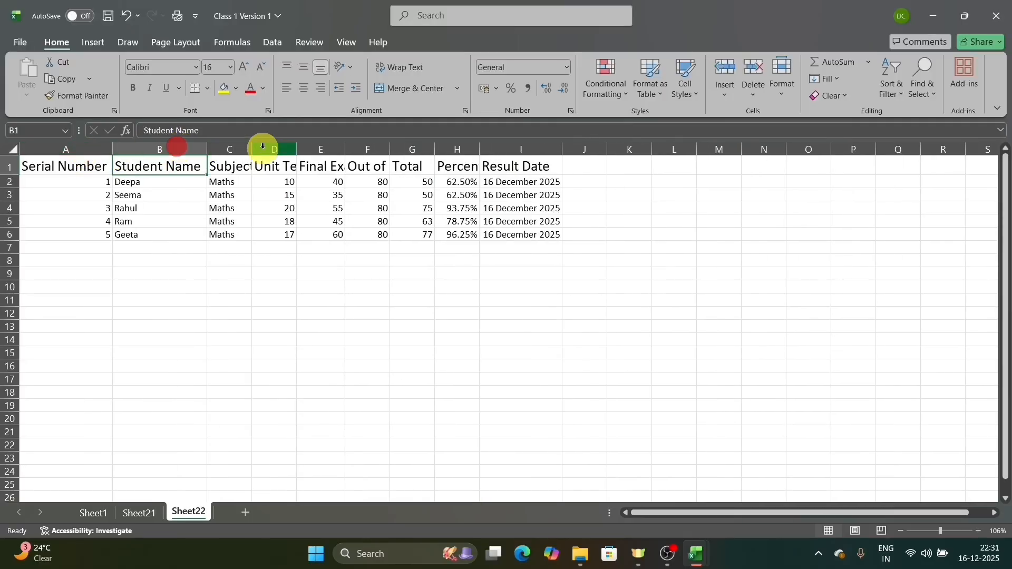
double_click(251, 147)
Step: Select the header cells A1:I1 and autofit the column widths to the header text
click(86, 166)
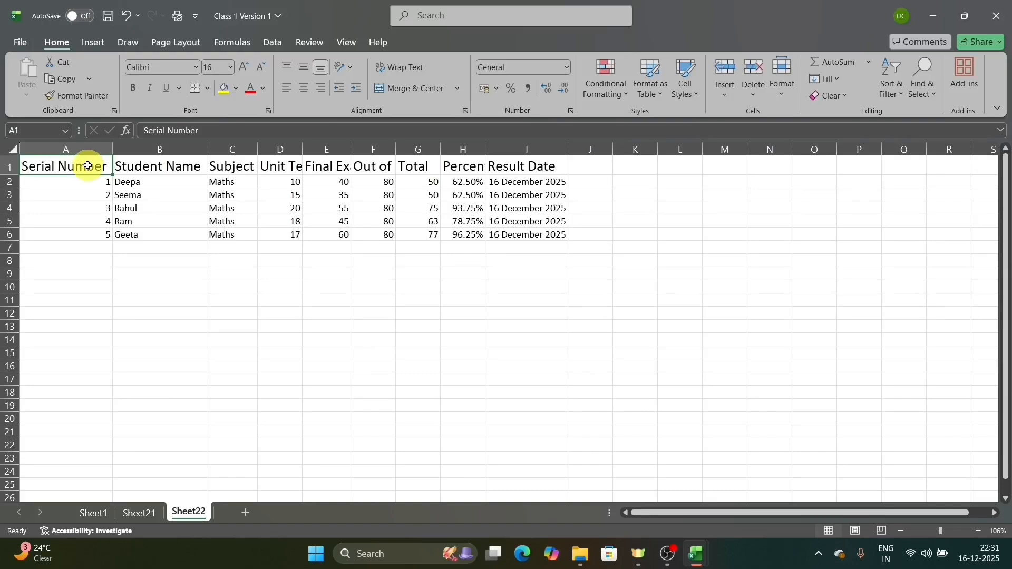
drag(88, 166, 509, 158)
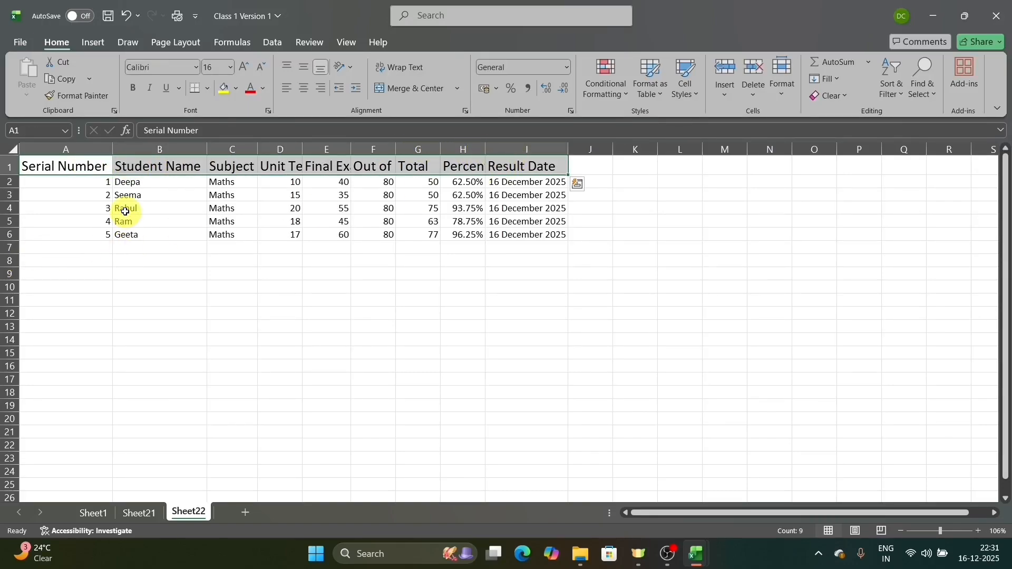
click(86, 166)
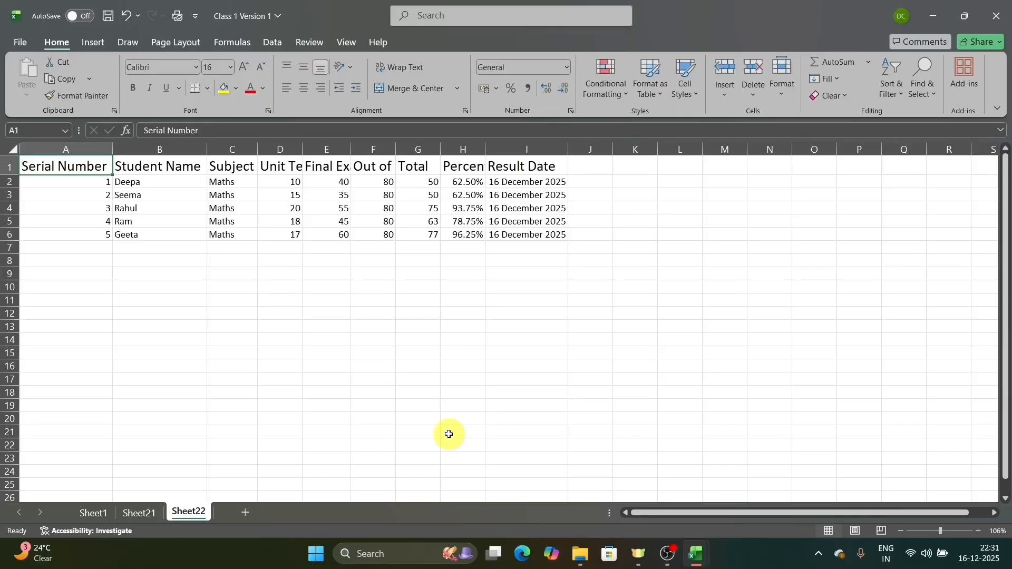
key(shift+Right)
key(shift+Right)
key(shift+Right)
key(shift+Right)
key(shift+Right)
key(shift+Right)
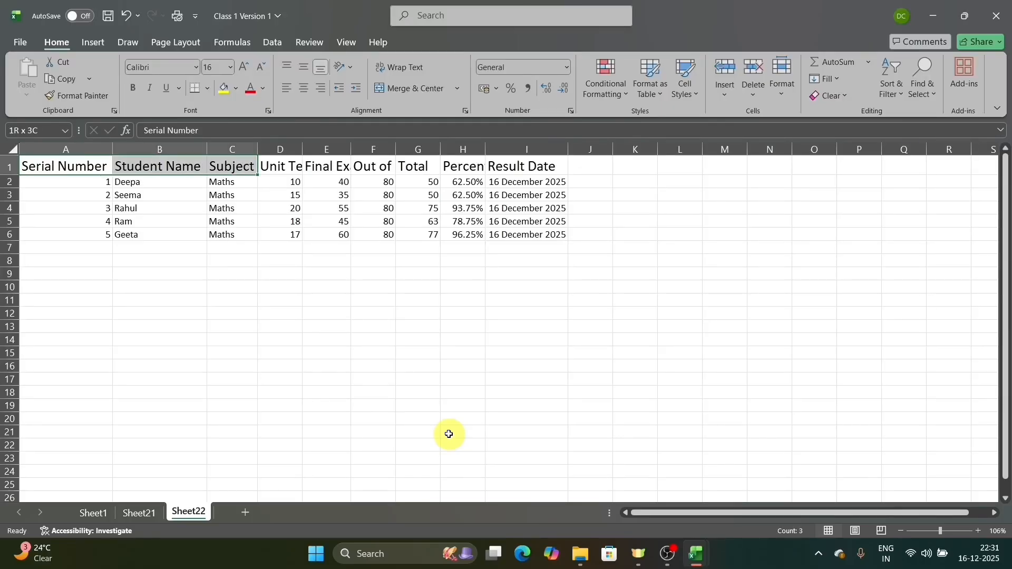
key(shift+Right)
key(shift+Right)
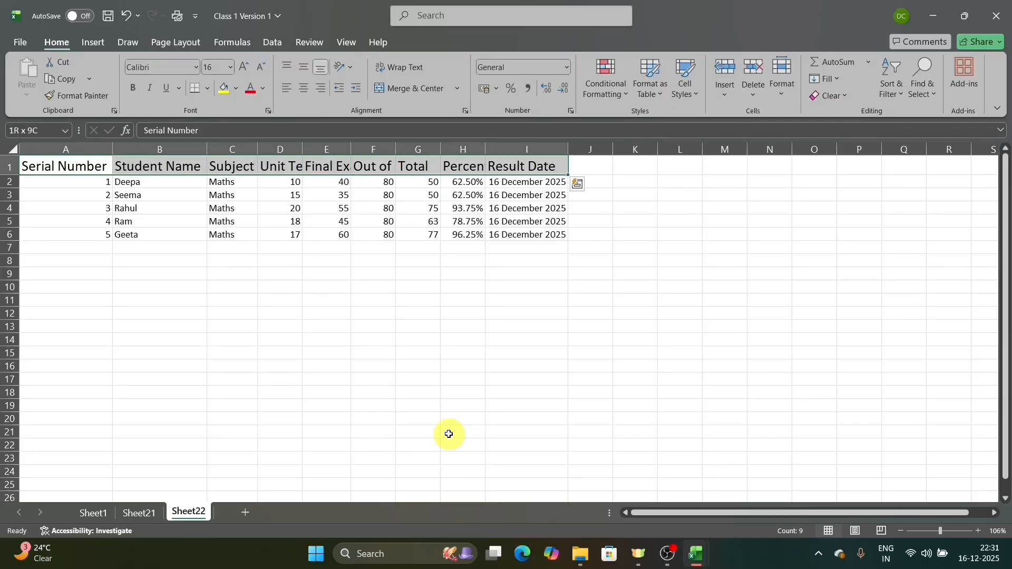
key(Left)
key(ctrl+shift+Right)
key(alt+h)
key(o)
key(i)
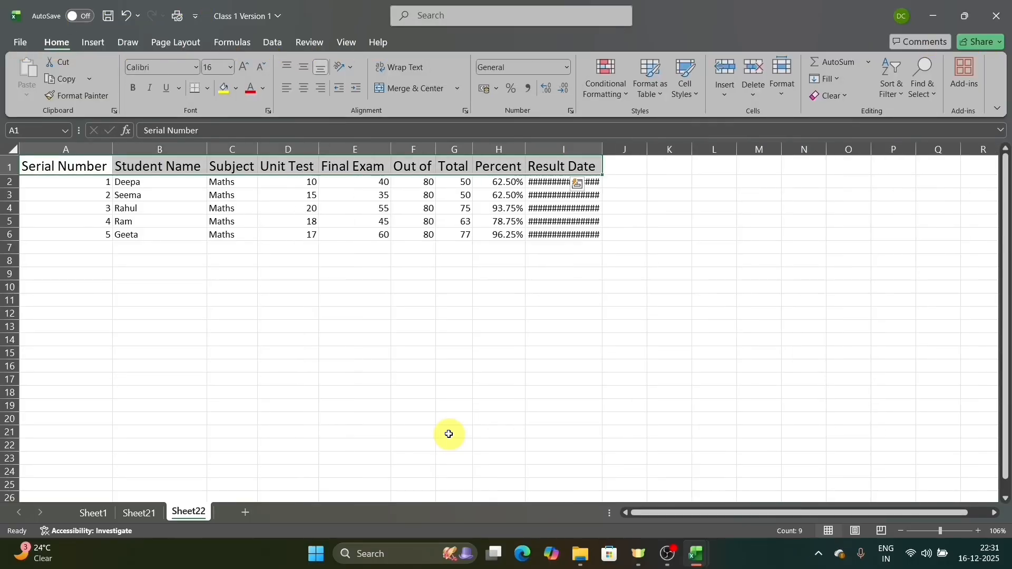
click(448, 434)
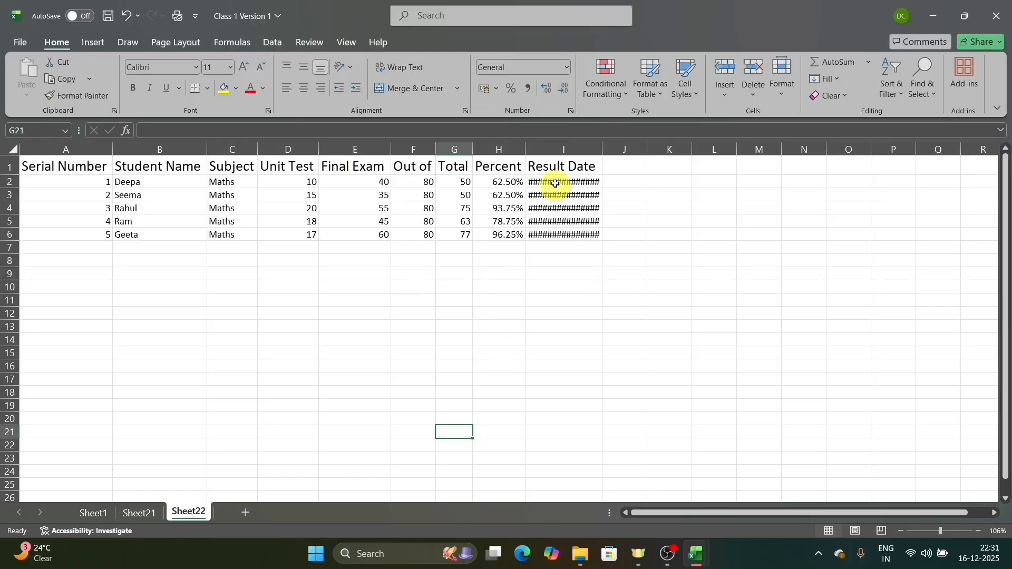
Step: Autofit the Result Date column to the contents of cells I1:I6
drag(563, 165, 576, 233)
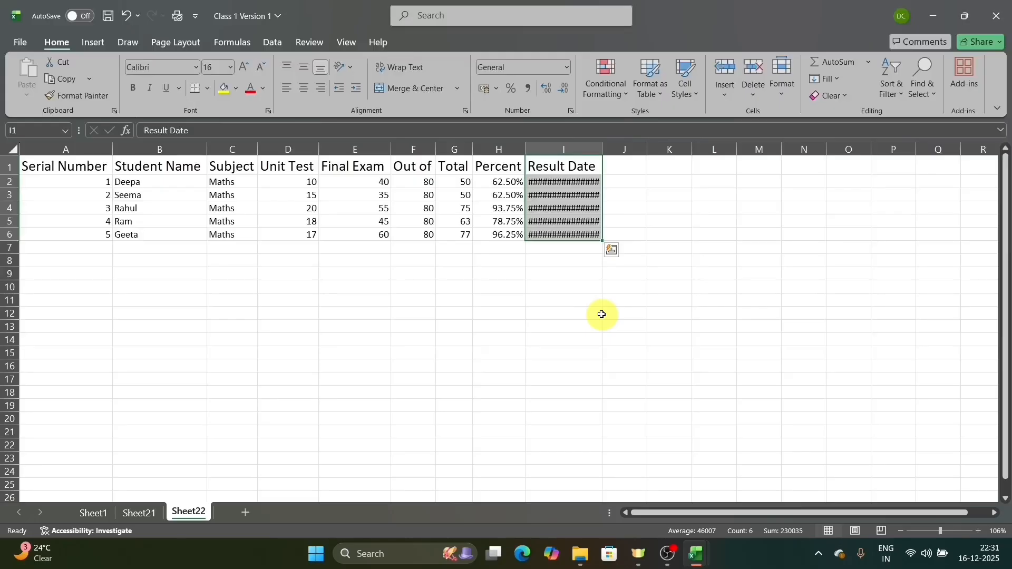
key(alt+o)
key(c)
key(a)
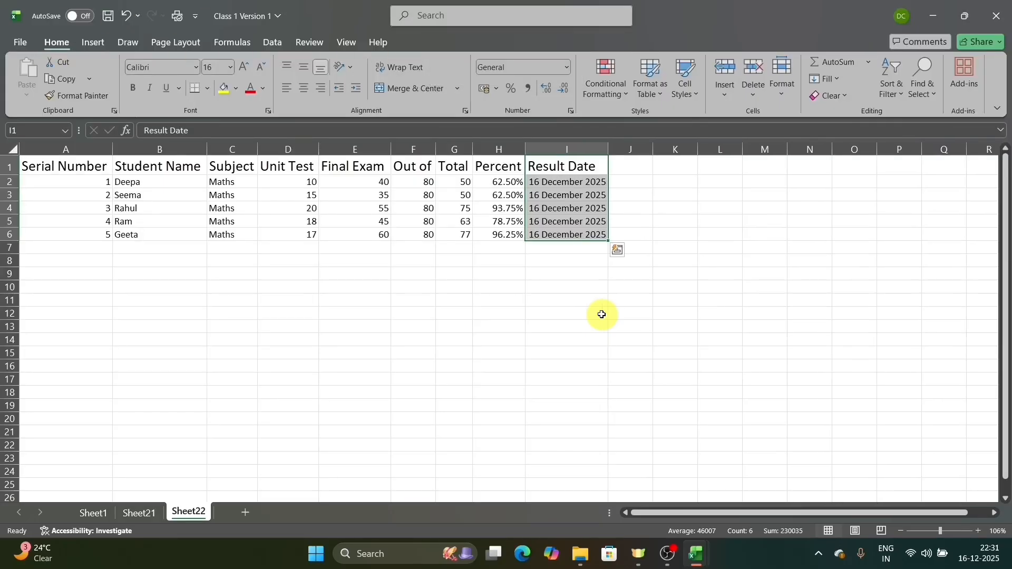
click(601, 314)
Step: Make the header cells A1:I1 bold and set their font to Cambria
drag(74, 165, 572, 166)
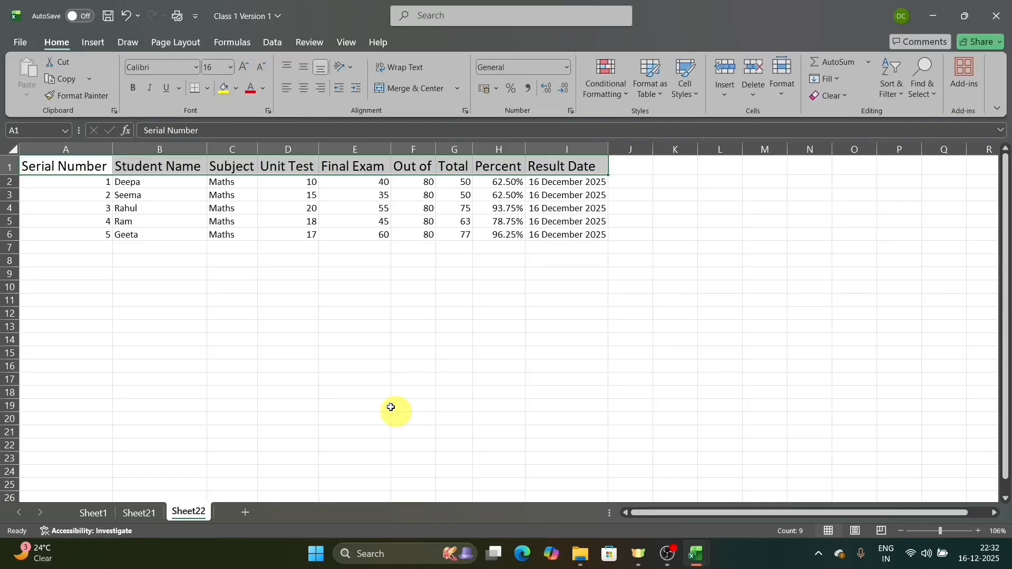
click(134, 88)
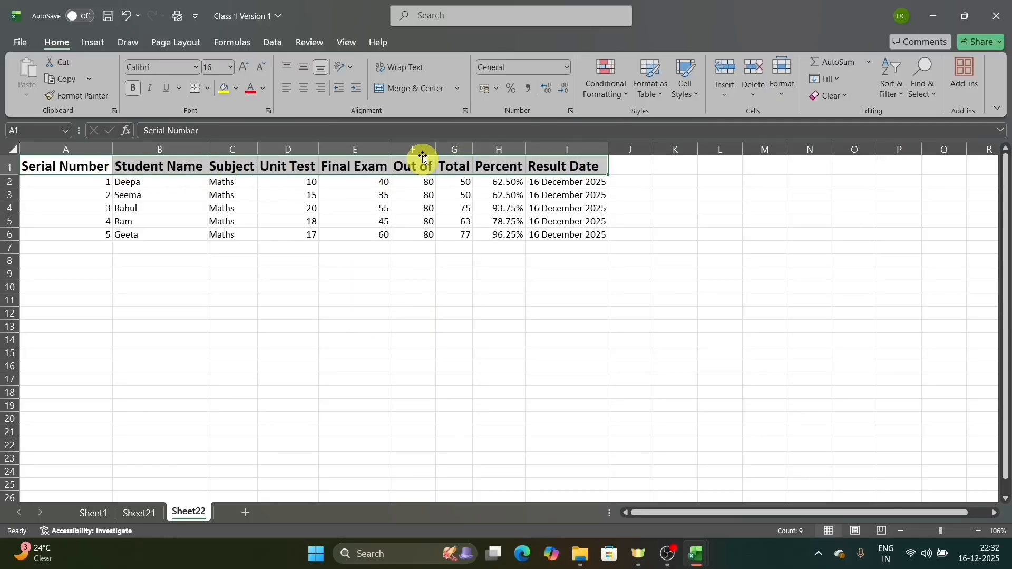
click(196, 67)
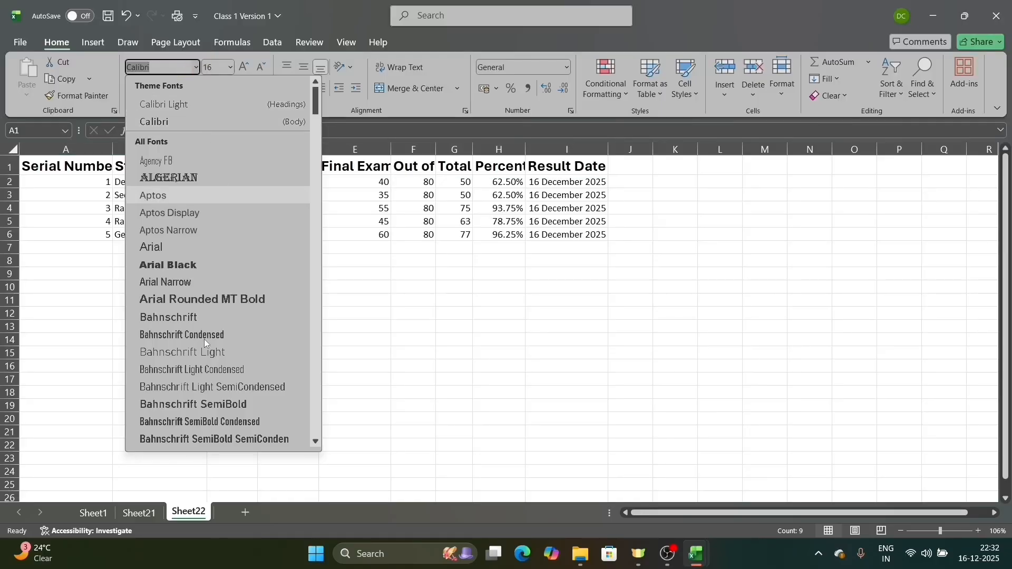
scroll(204, 339, down, 1)
scroll(205, 390, down, 5)
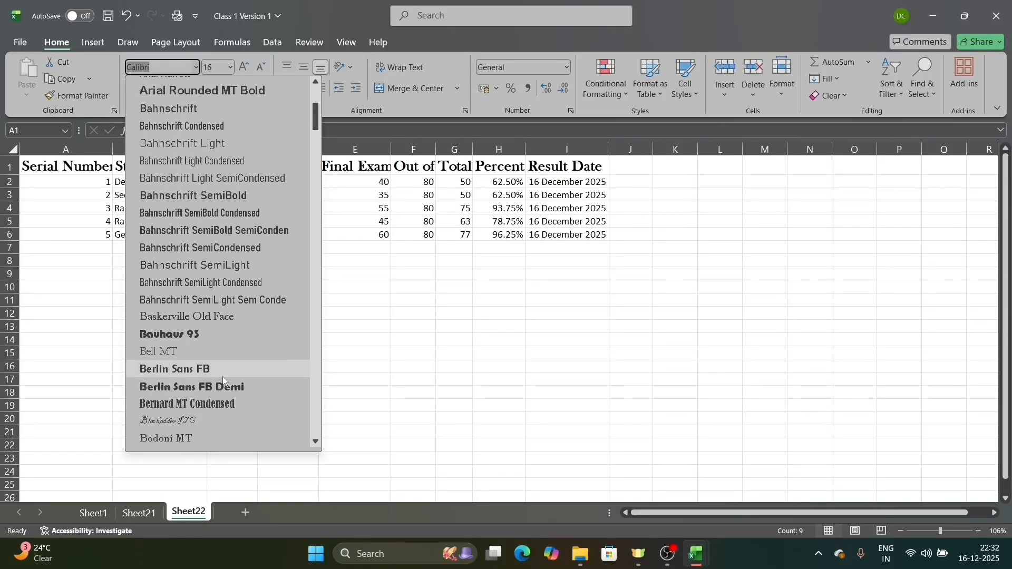
scroll(223, 377, down, 5)
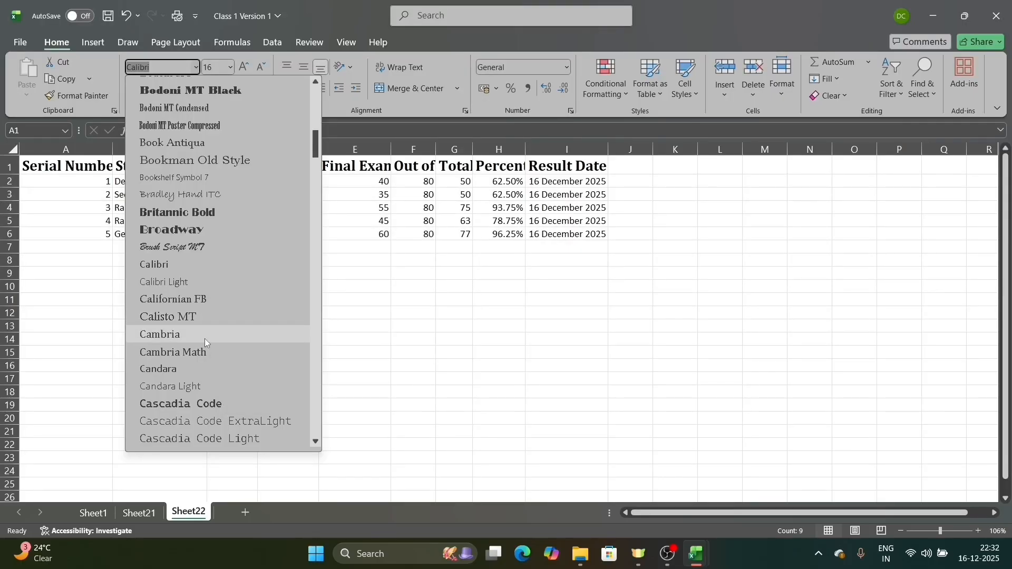
click(204, 338)
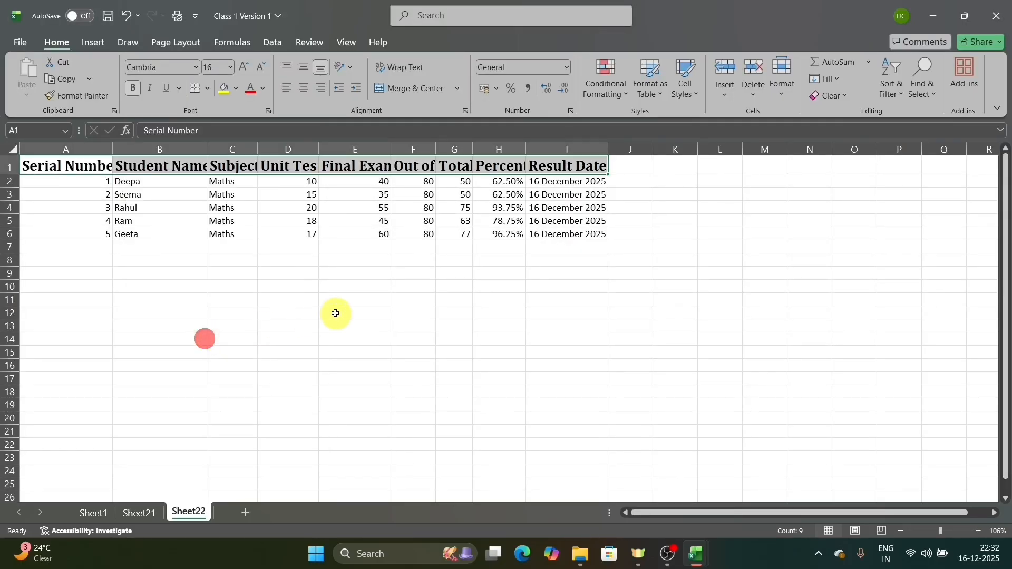
drag(334, 327, 343, 338)
Step: Autofit the columns of the header cells A1:I1 so the enlarged bold header text fits
click(92, 172)
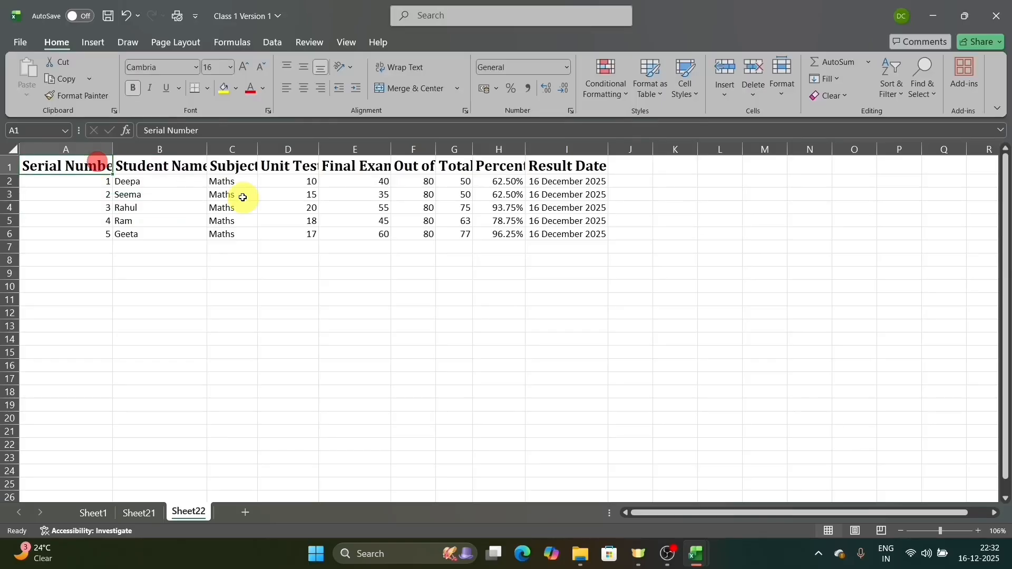
key(ctrl+shift+Right)
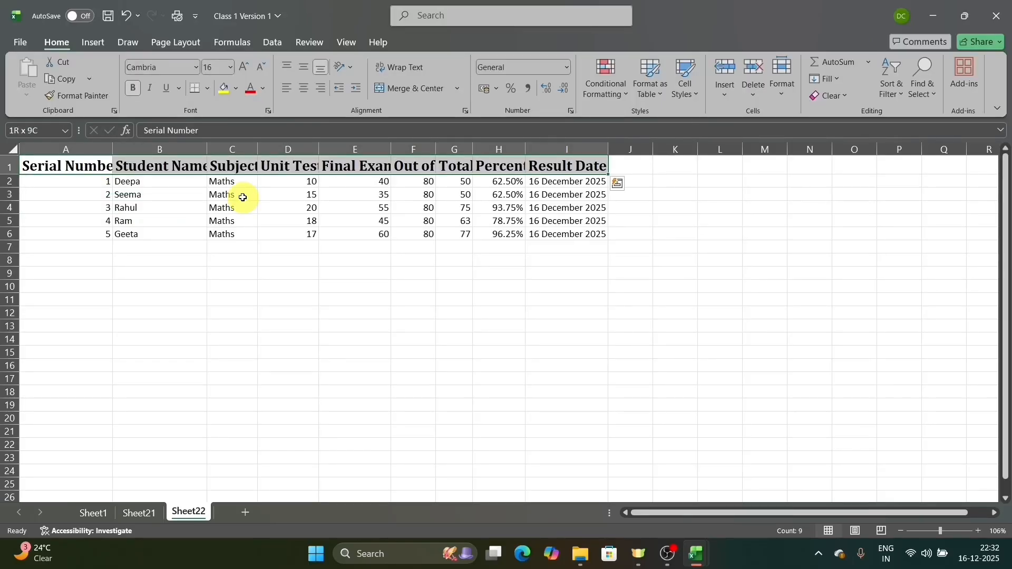
key(alt+o)
key(c)
key(a)
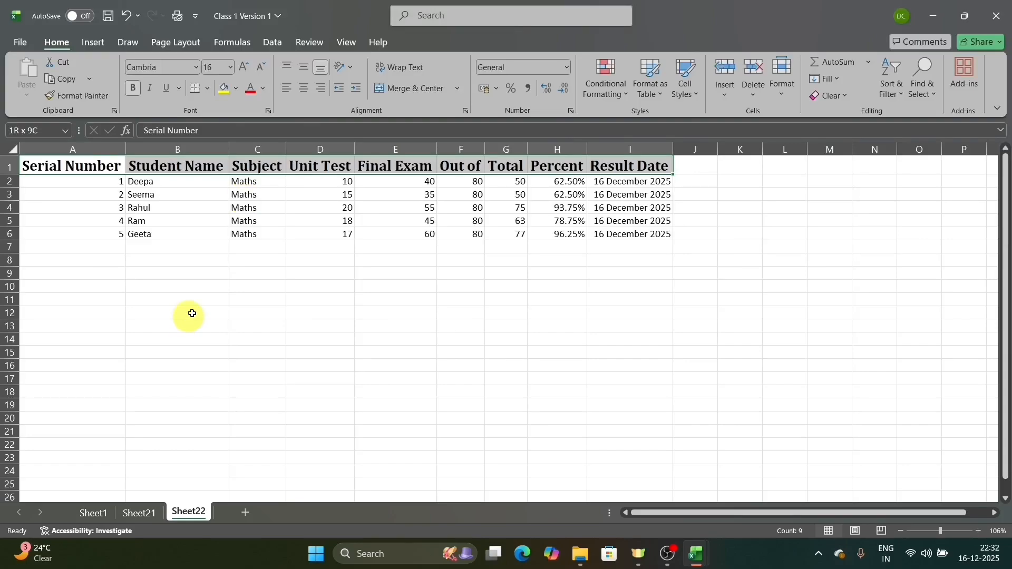
click(370, 285)
Step: Center the student data in cells A2:I6 horizontally
drag(92, 181, 667, 238)
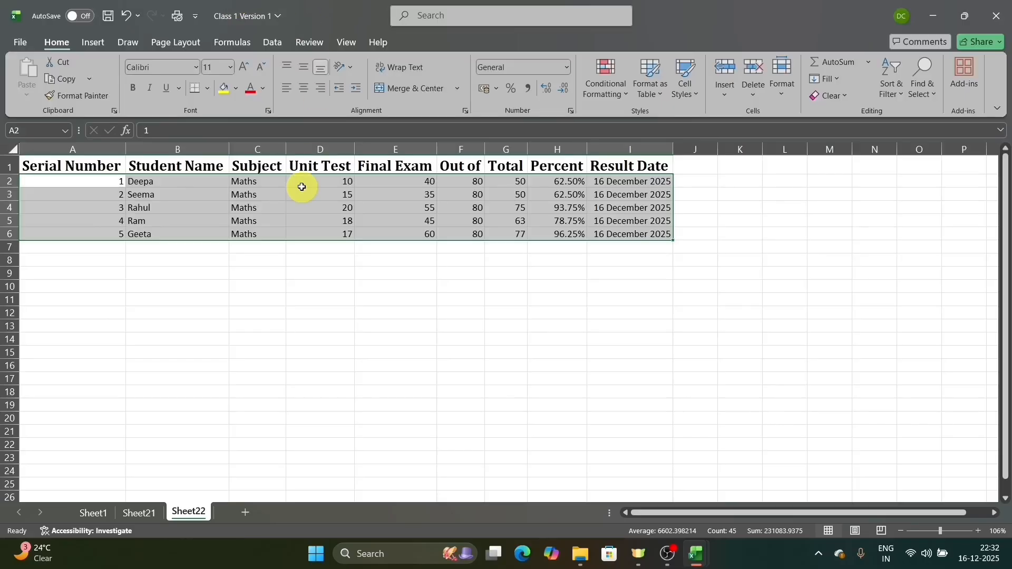
click(163, 210)
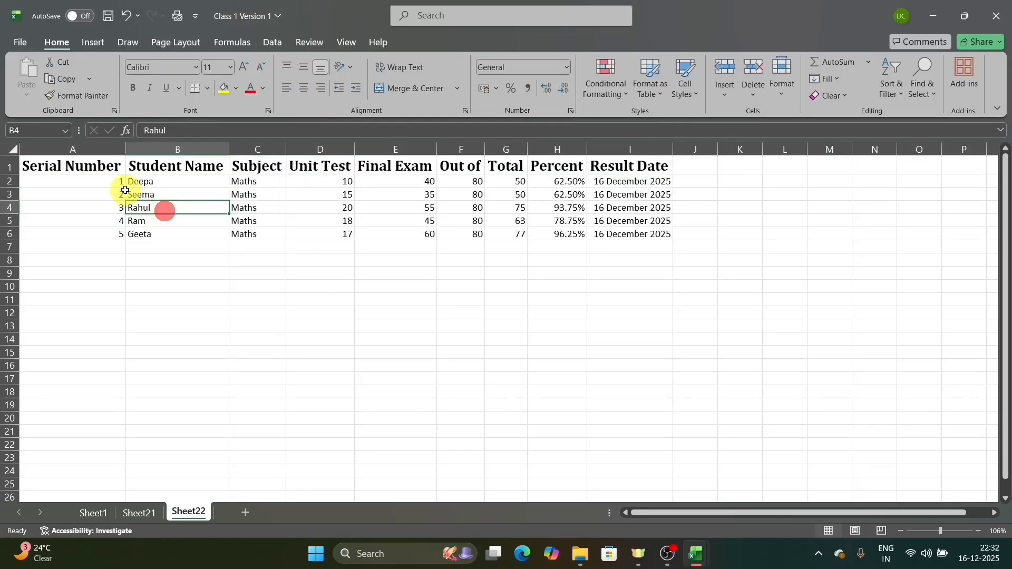
click(106, 181)
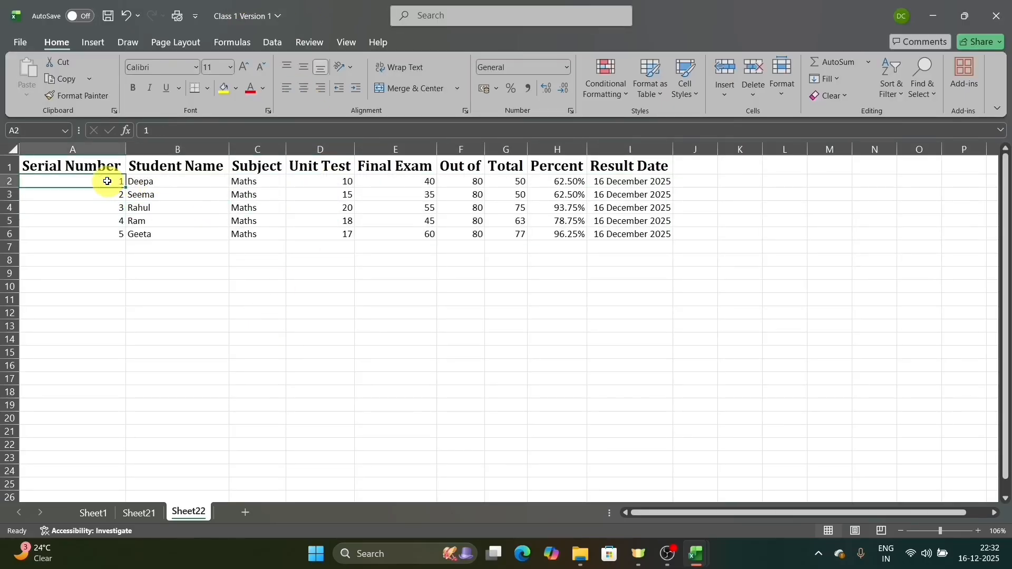
drag(107, 182, 609, 230)
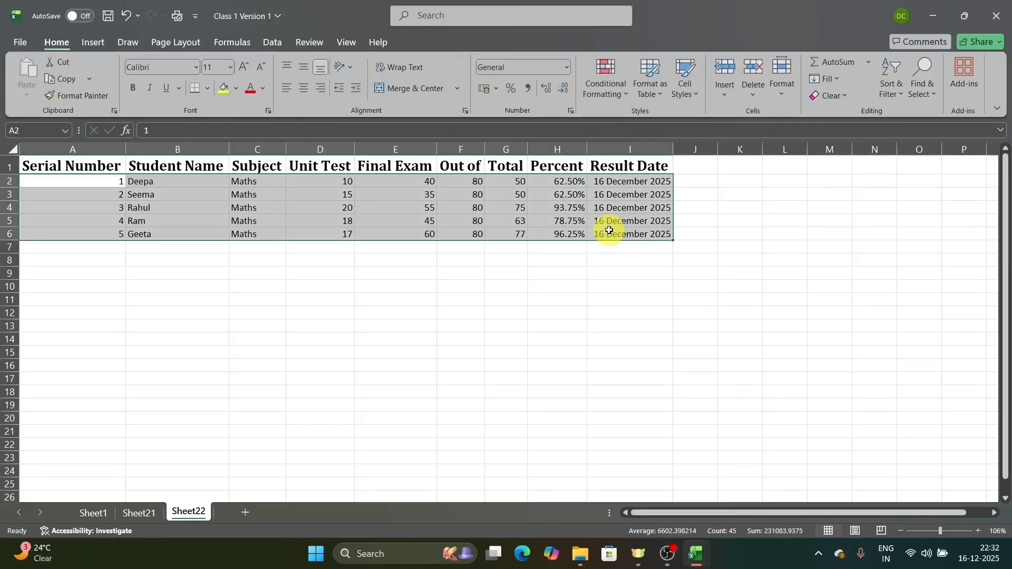
click(303, 89)
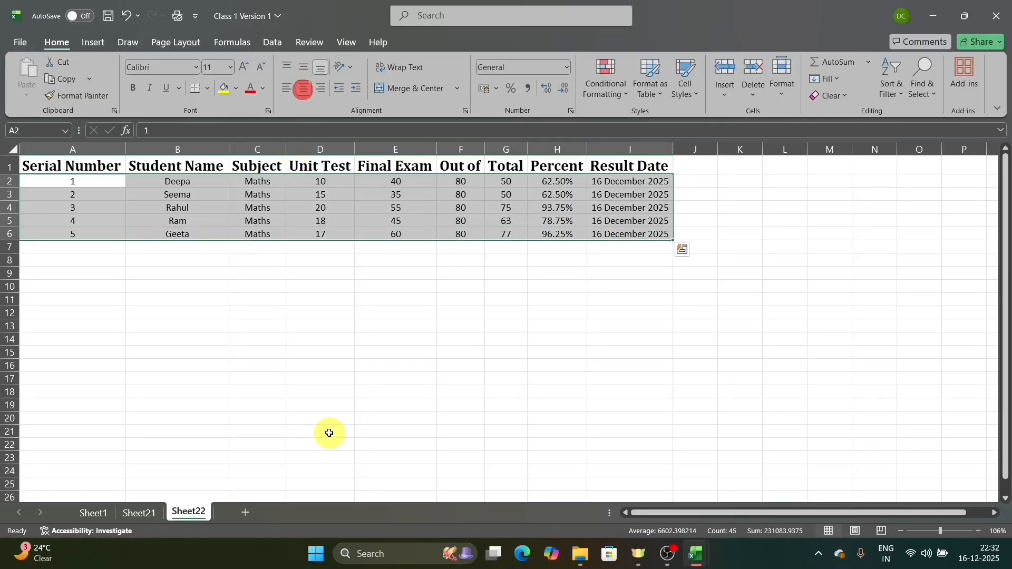
click(350, 372)
Step: Fill the header cells A1:I1 with a light blue theme color
drag(85, 162, 627, 166)
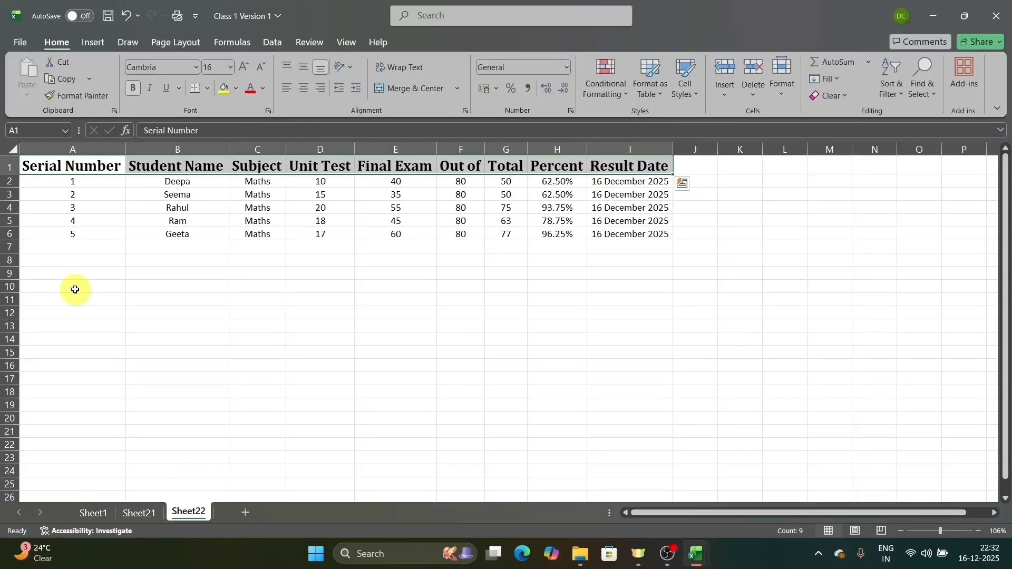
click(233, 90)
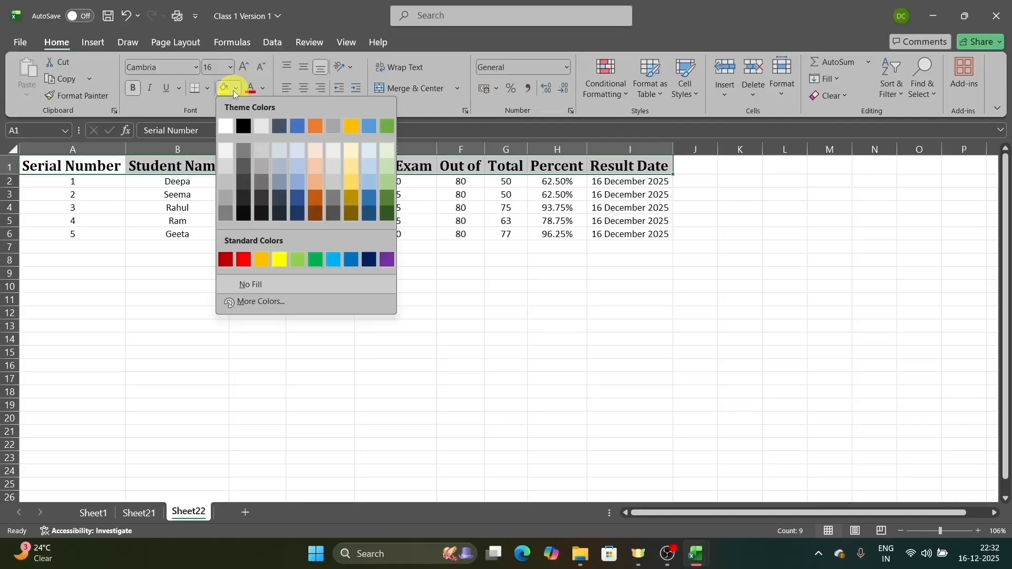
click(368, 168)
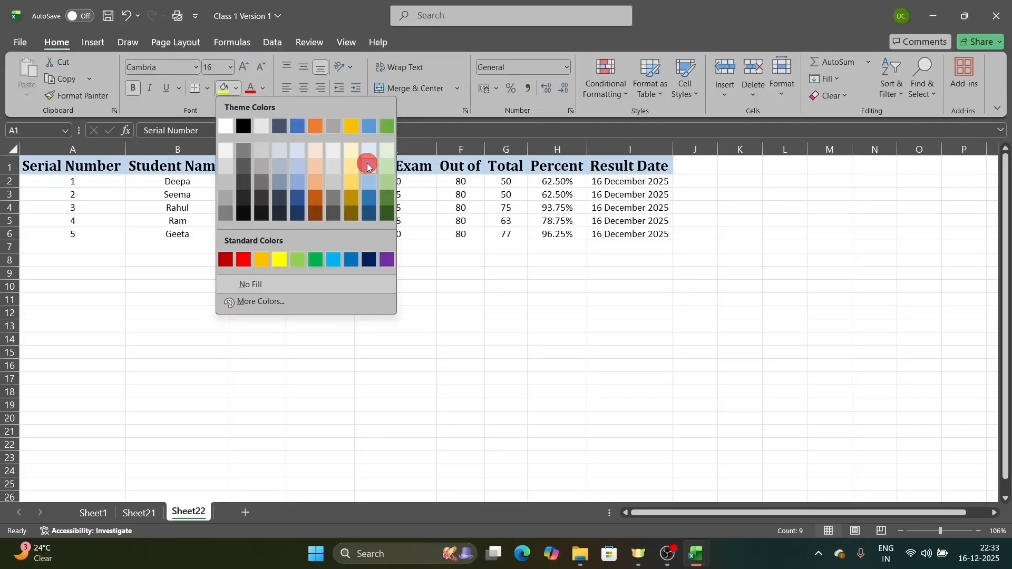
click(288, 359)
Step: Apply all borders to the whole marks table, cells A1:I6
drag(99, 166, 629, 230)
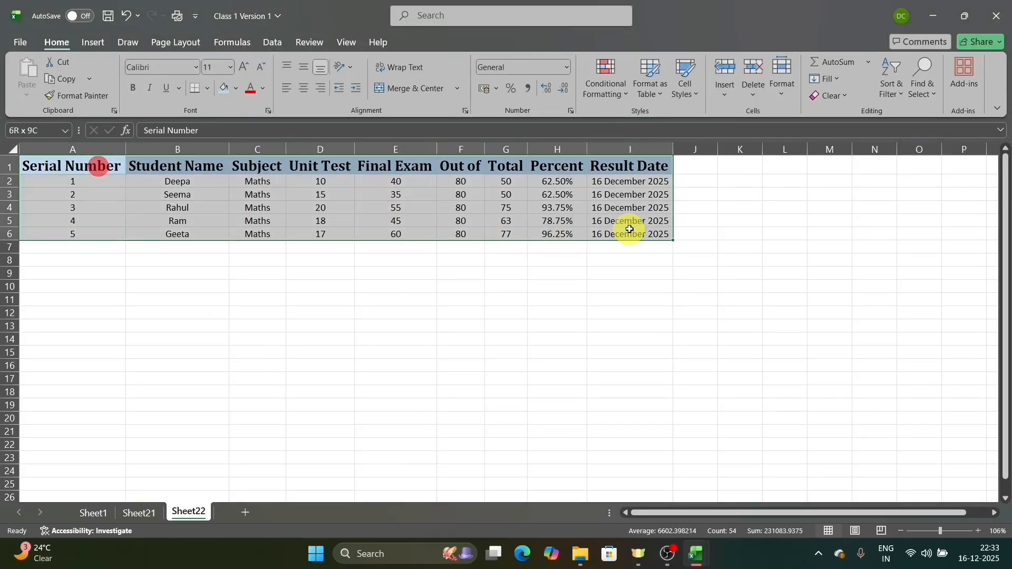
click(239, 339)
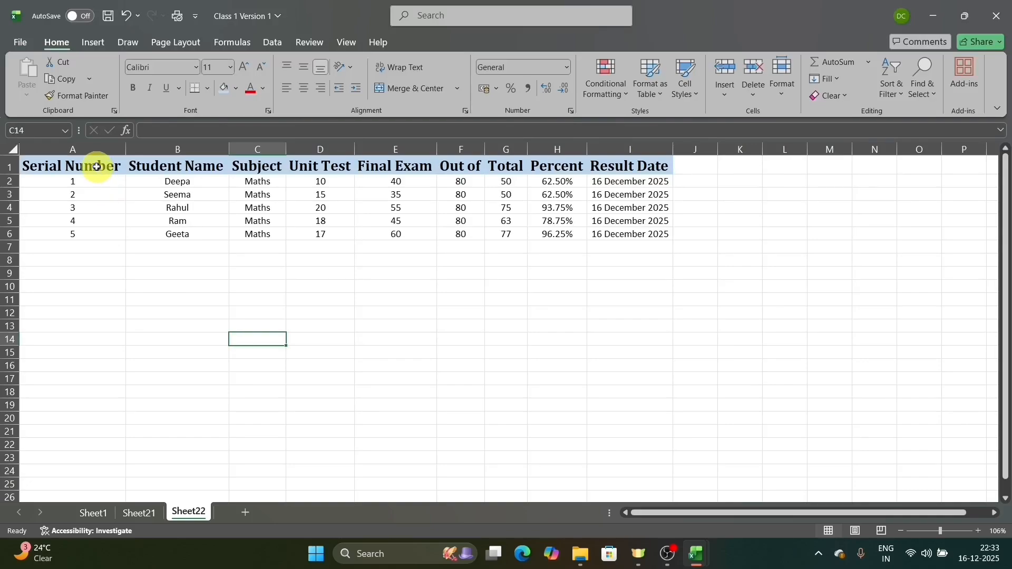
click(97, 166)
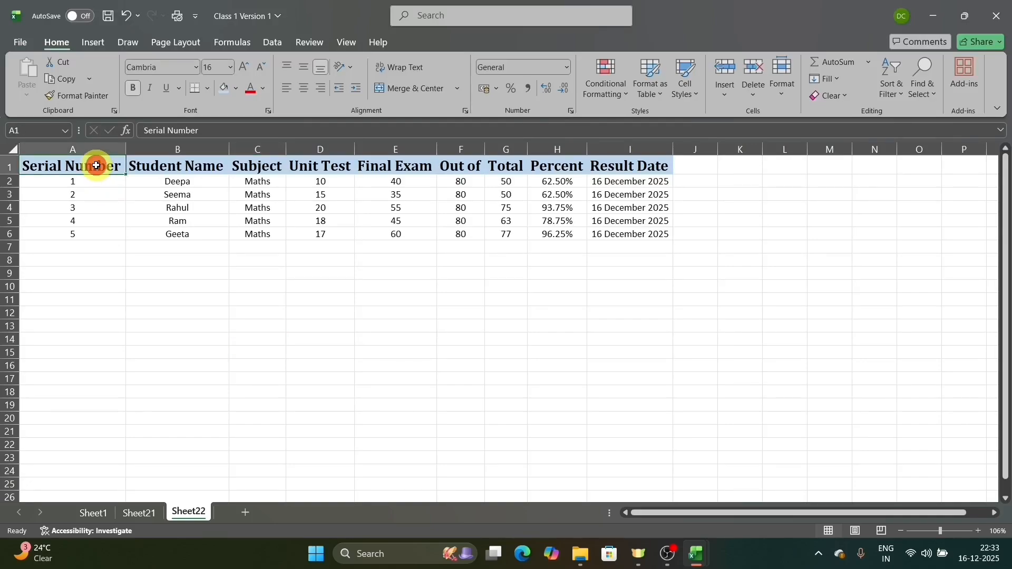
drag(96, 167, 629, 232)
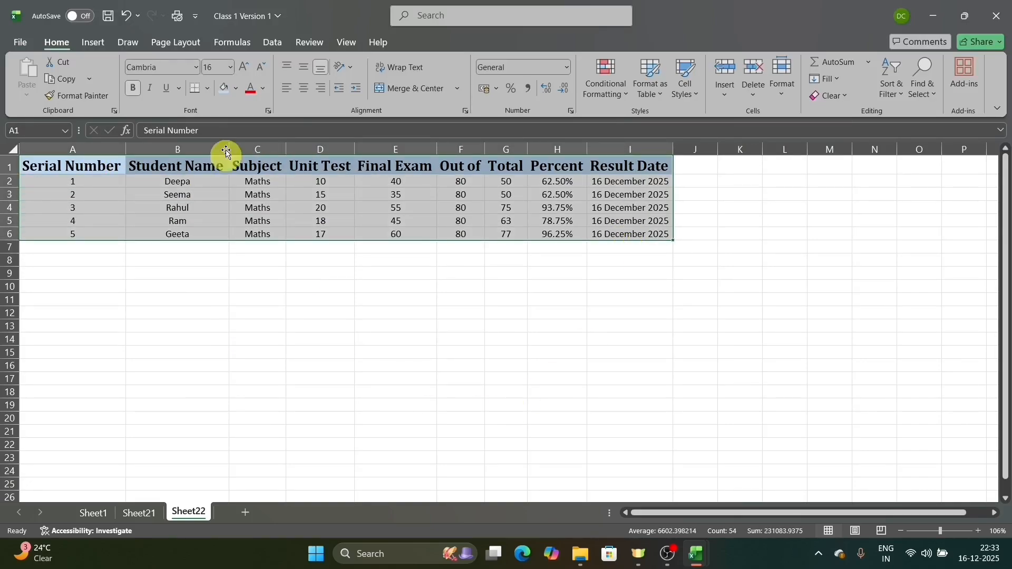
click(207, 88)
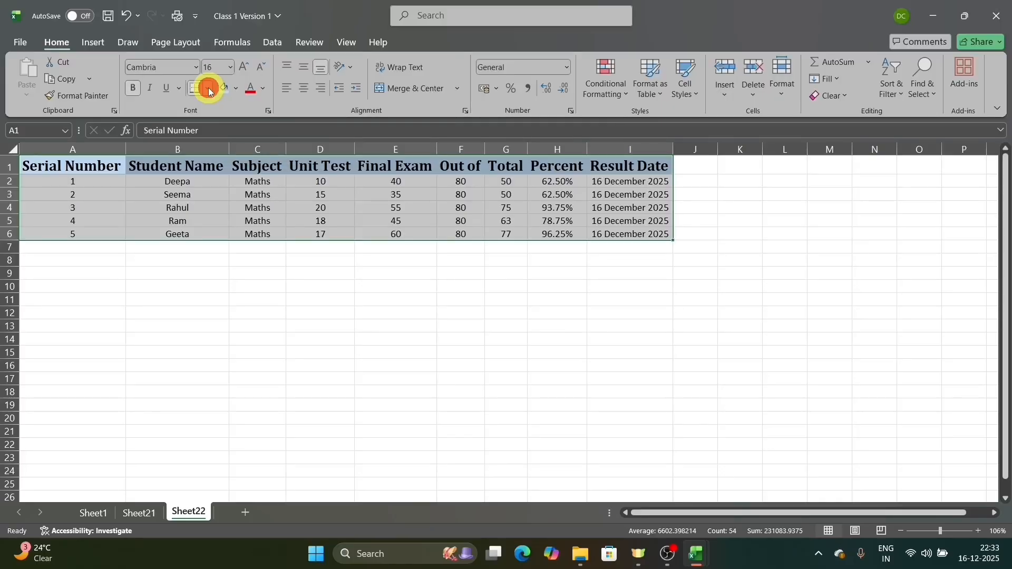
click(242, 222)
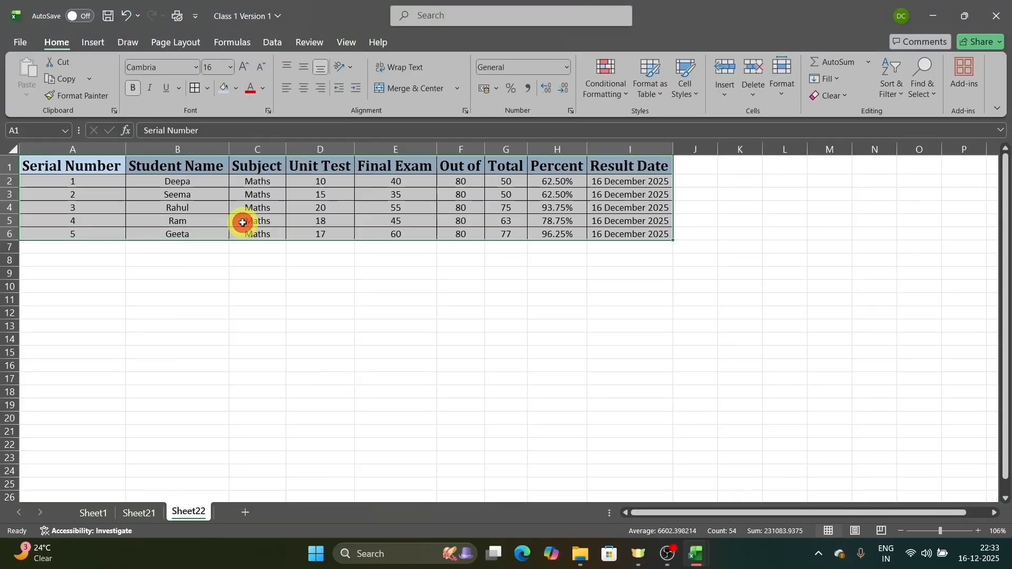
click(377, 284)
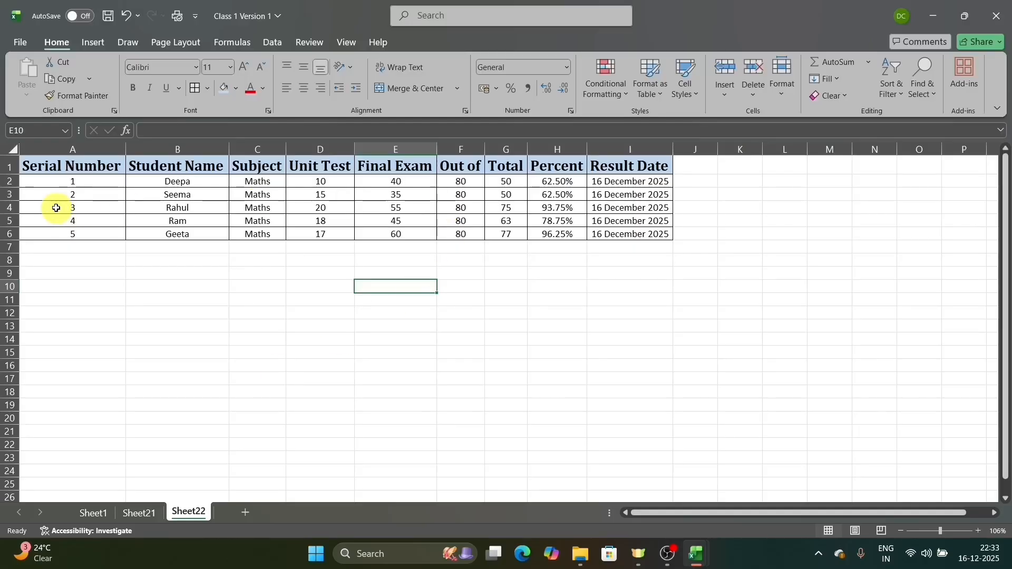
click(162, 283)
click(395, 274)
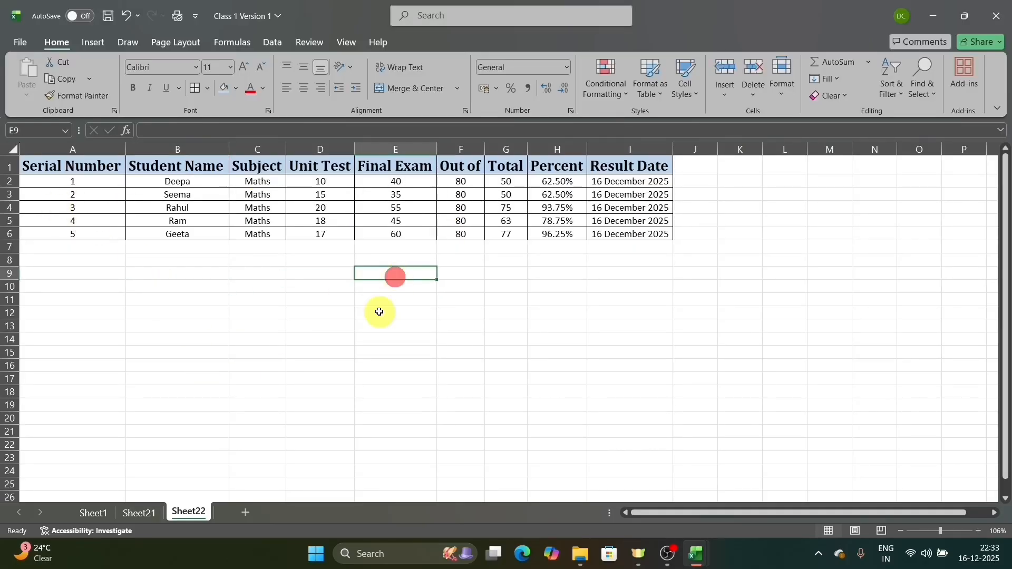
click(409, 322)
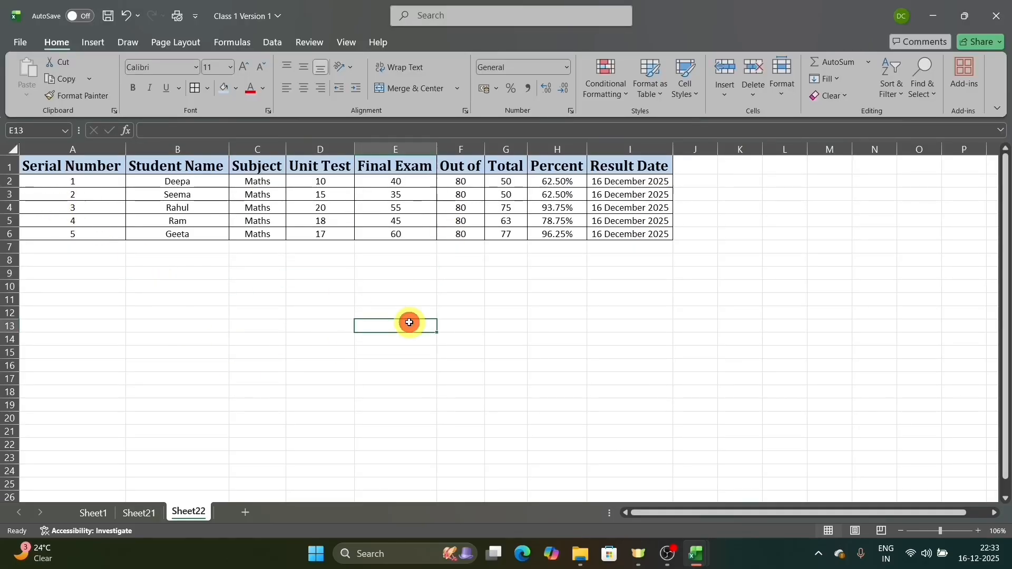
click(722, 215)
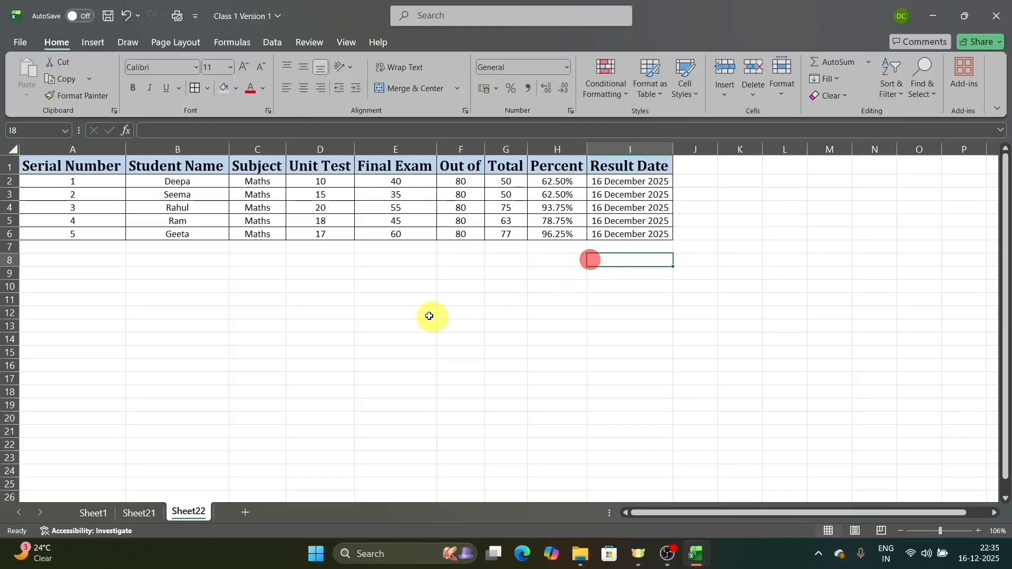
click(147, 282)
drag(67, 170, 177, 234)
click(187, 287)
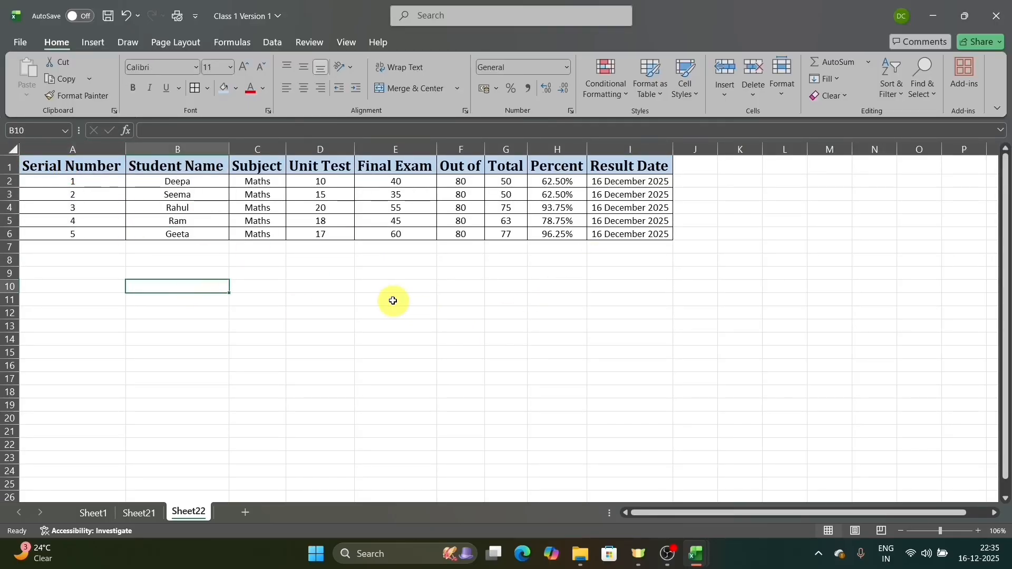